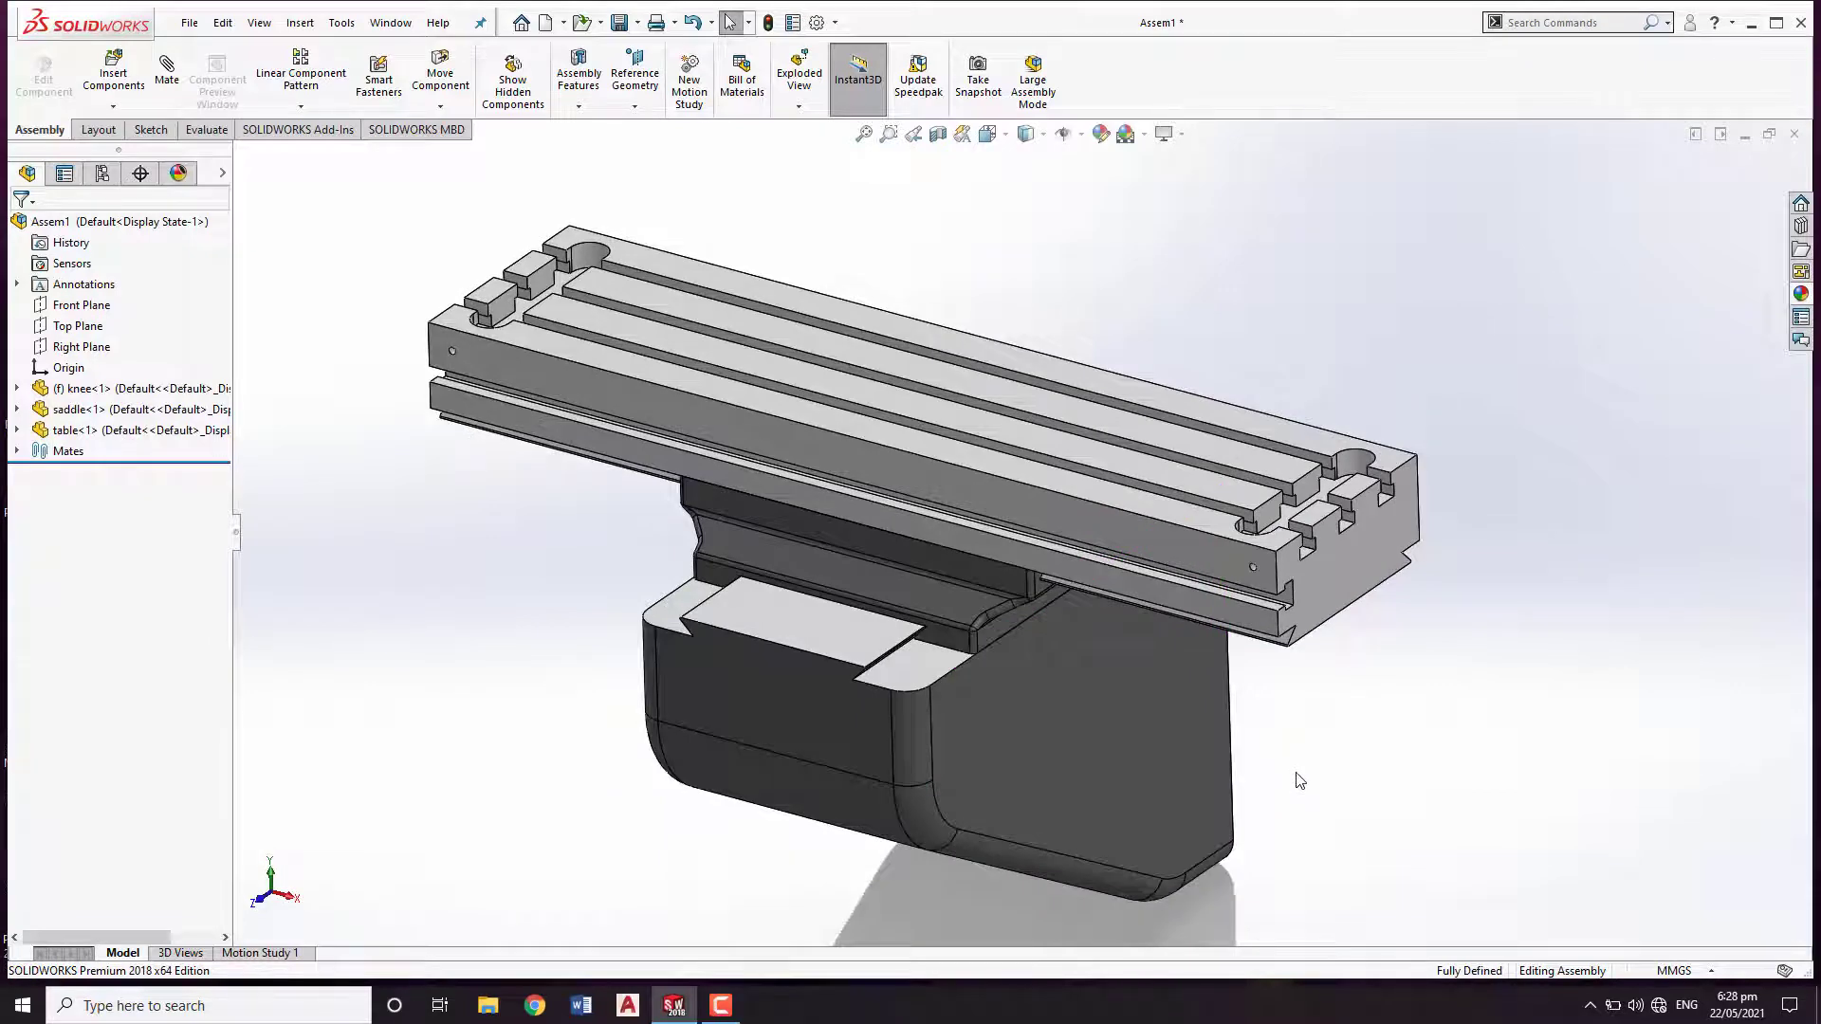
Insert the bracket, head and scale parts from the assemblymates folder and place them beside the table and knee.
{"action": "mouse_move", "coordinate": [1299, 780]}
{"action": "middle_mouse_down"}
{"action": "mouse_move", "coordinate": [1305, 752]}
{"action": "mouse_move", "coordinate": [1296, 765]}
{"action": "middle_mouse_up"}
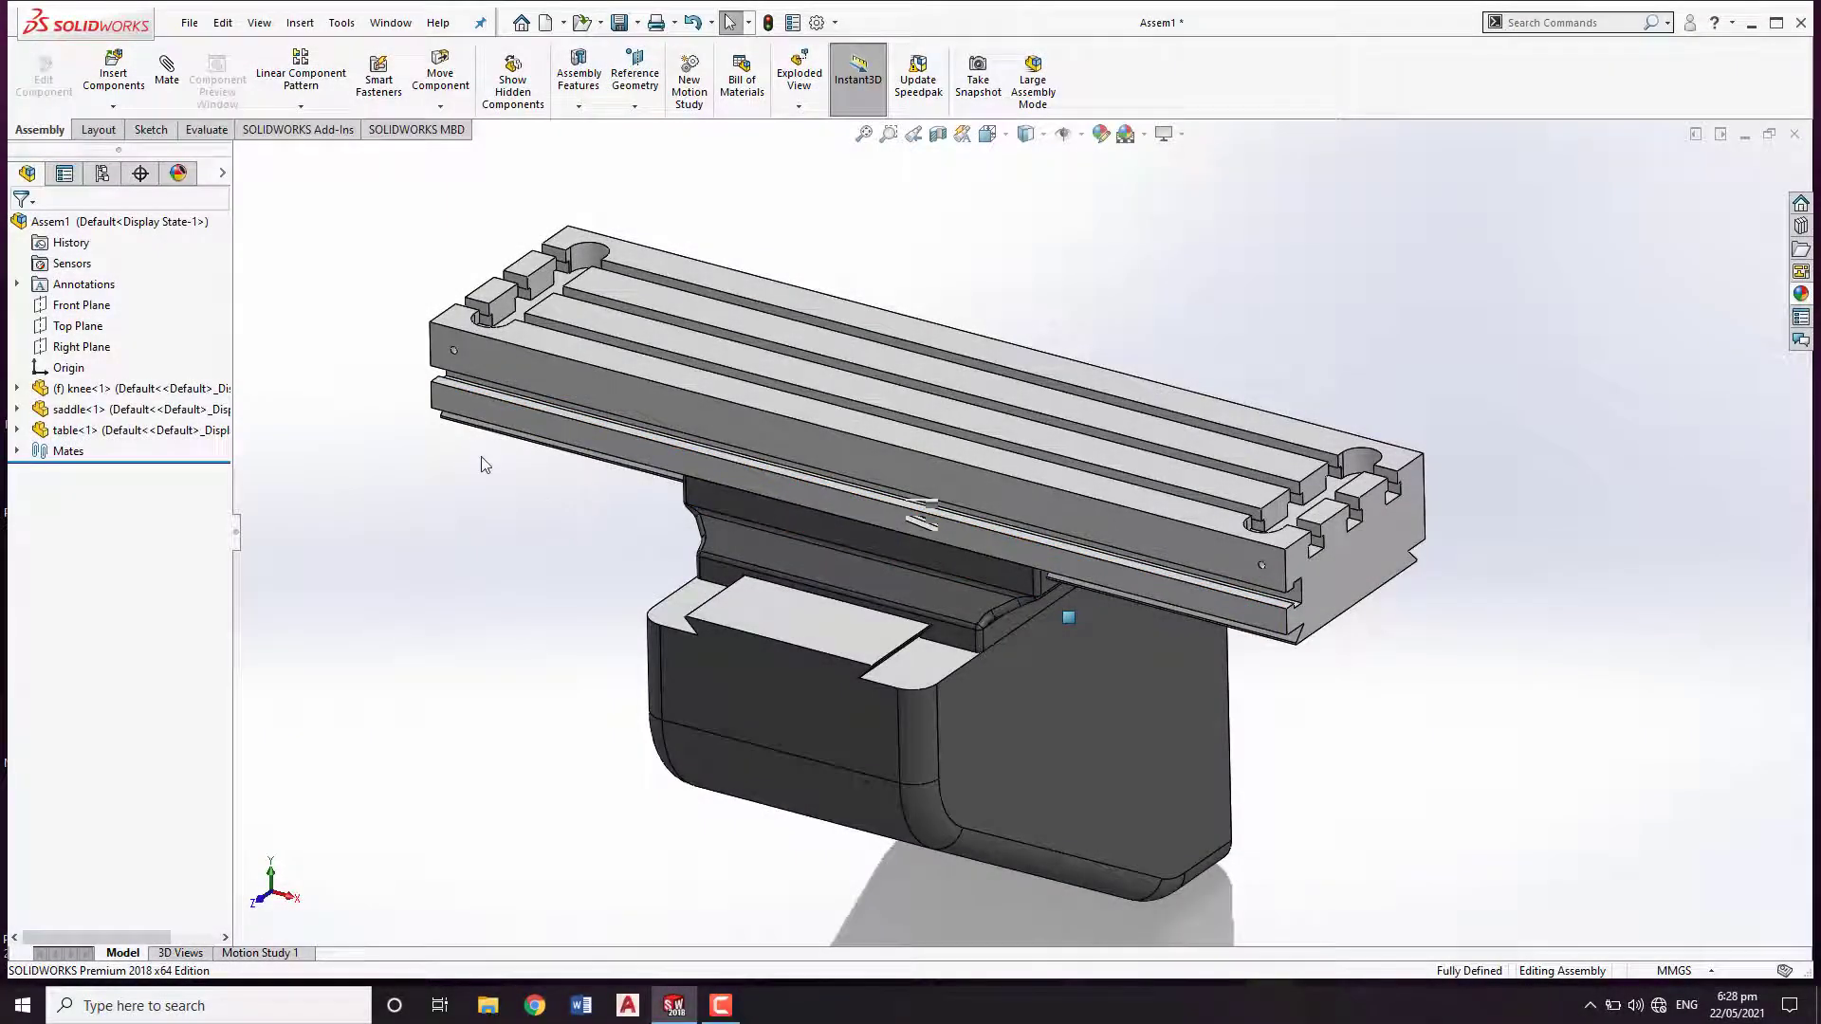
{"action": "left_click", "coordinate": [114, 106]}
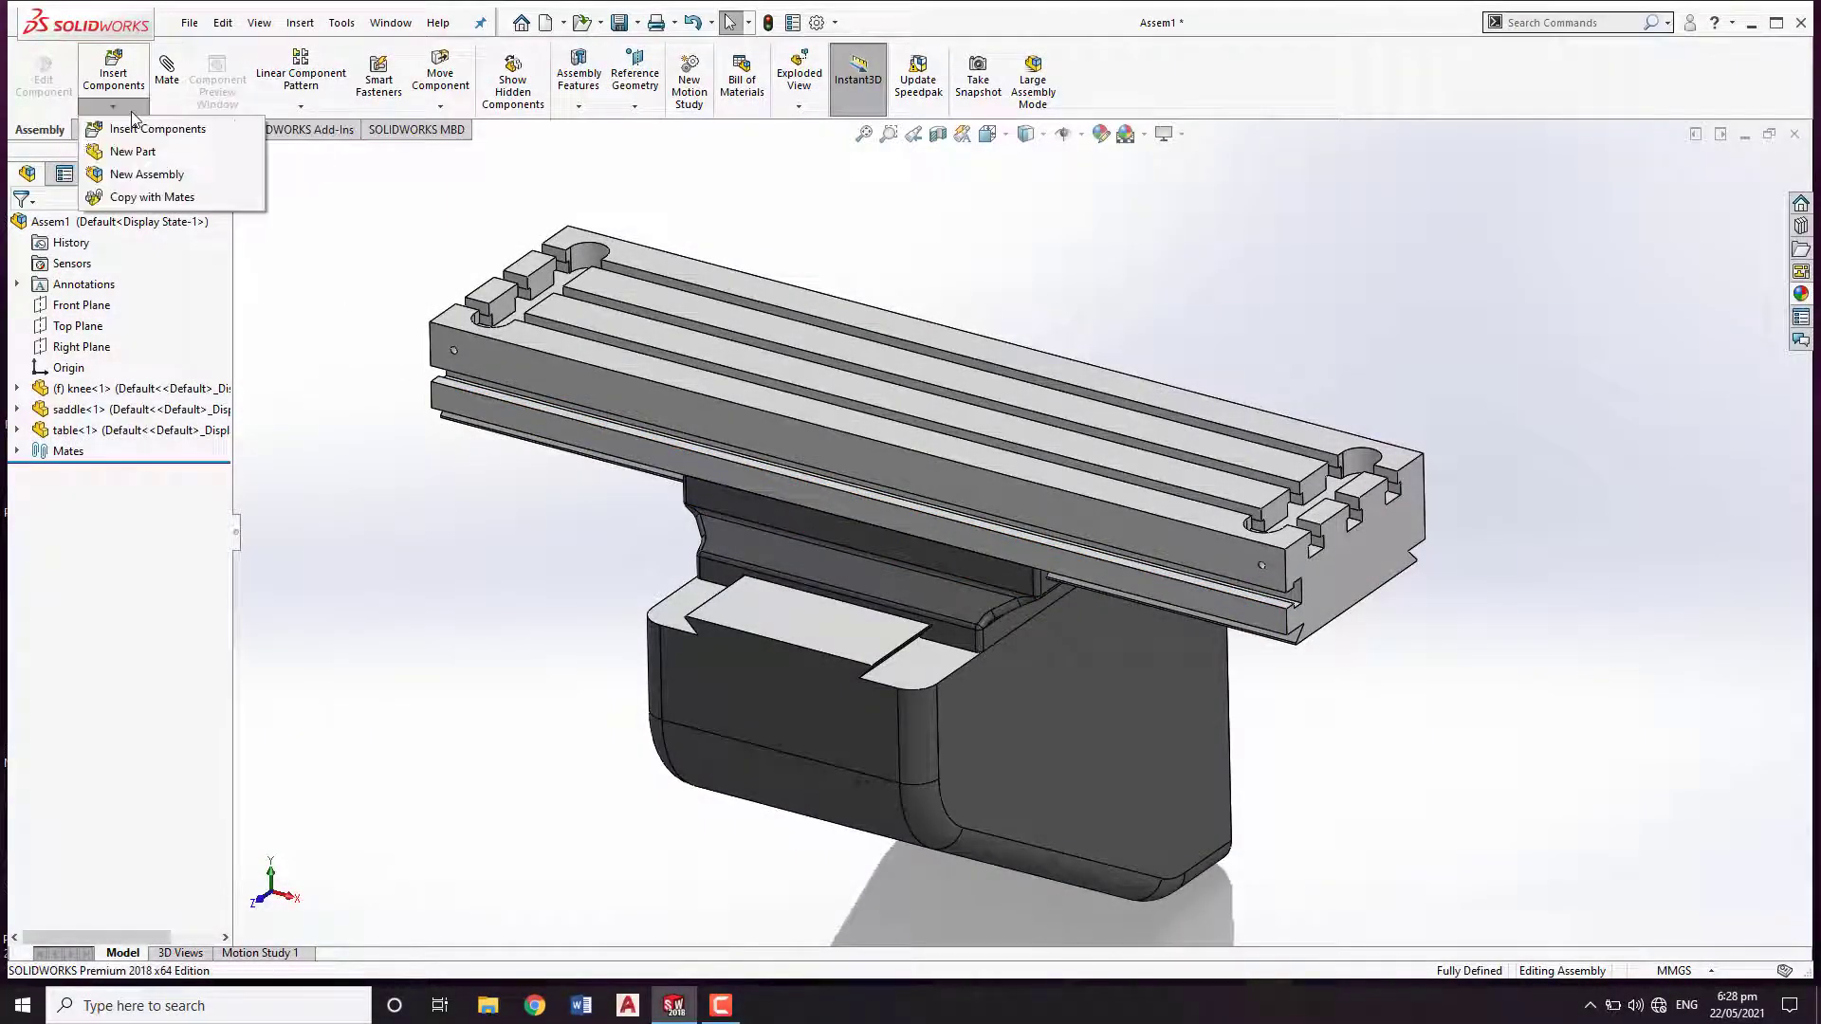
{"action": "left_click", "coordinate": [147, 129]}
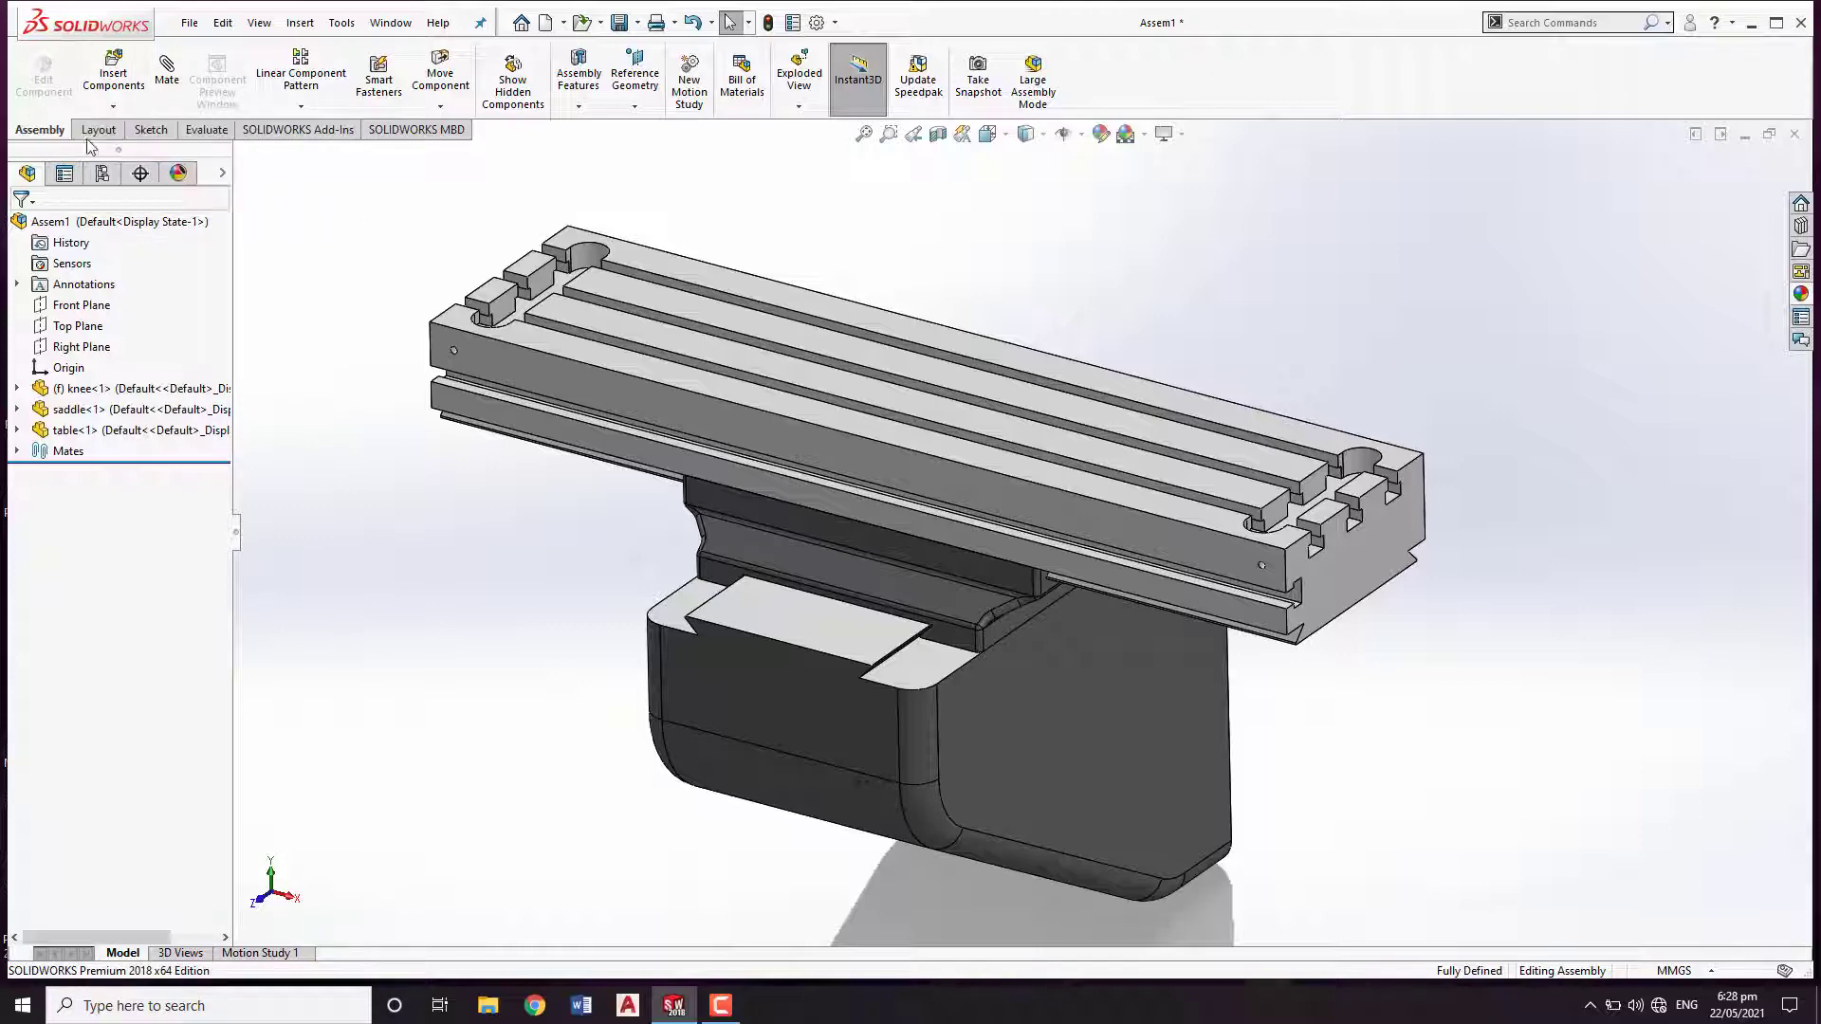
{"action": "left_click", "coordinate": [117, 105]}
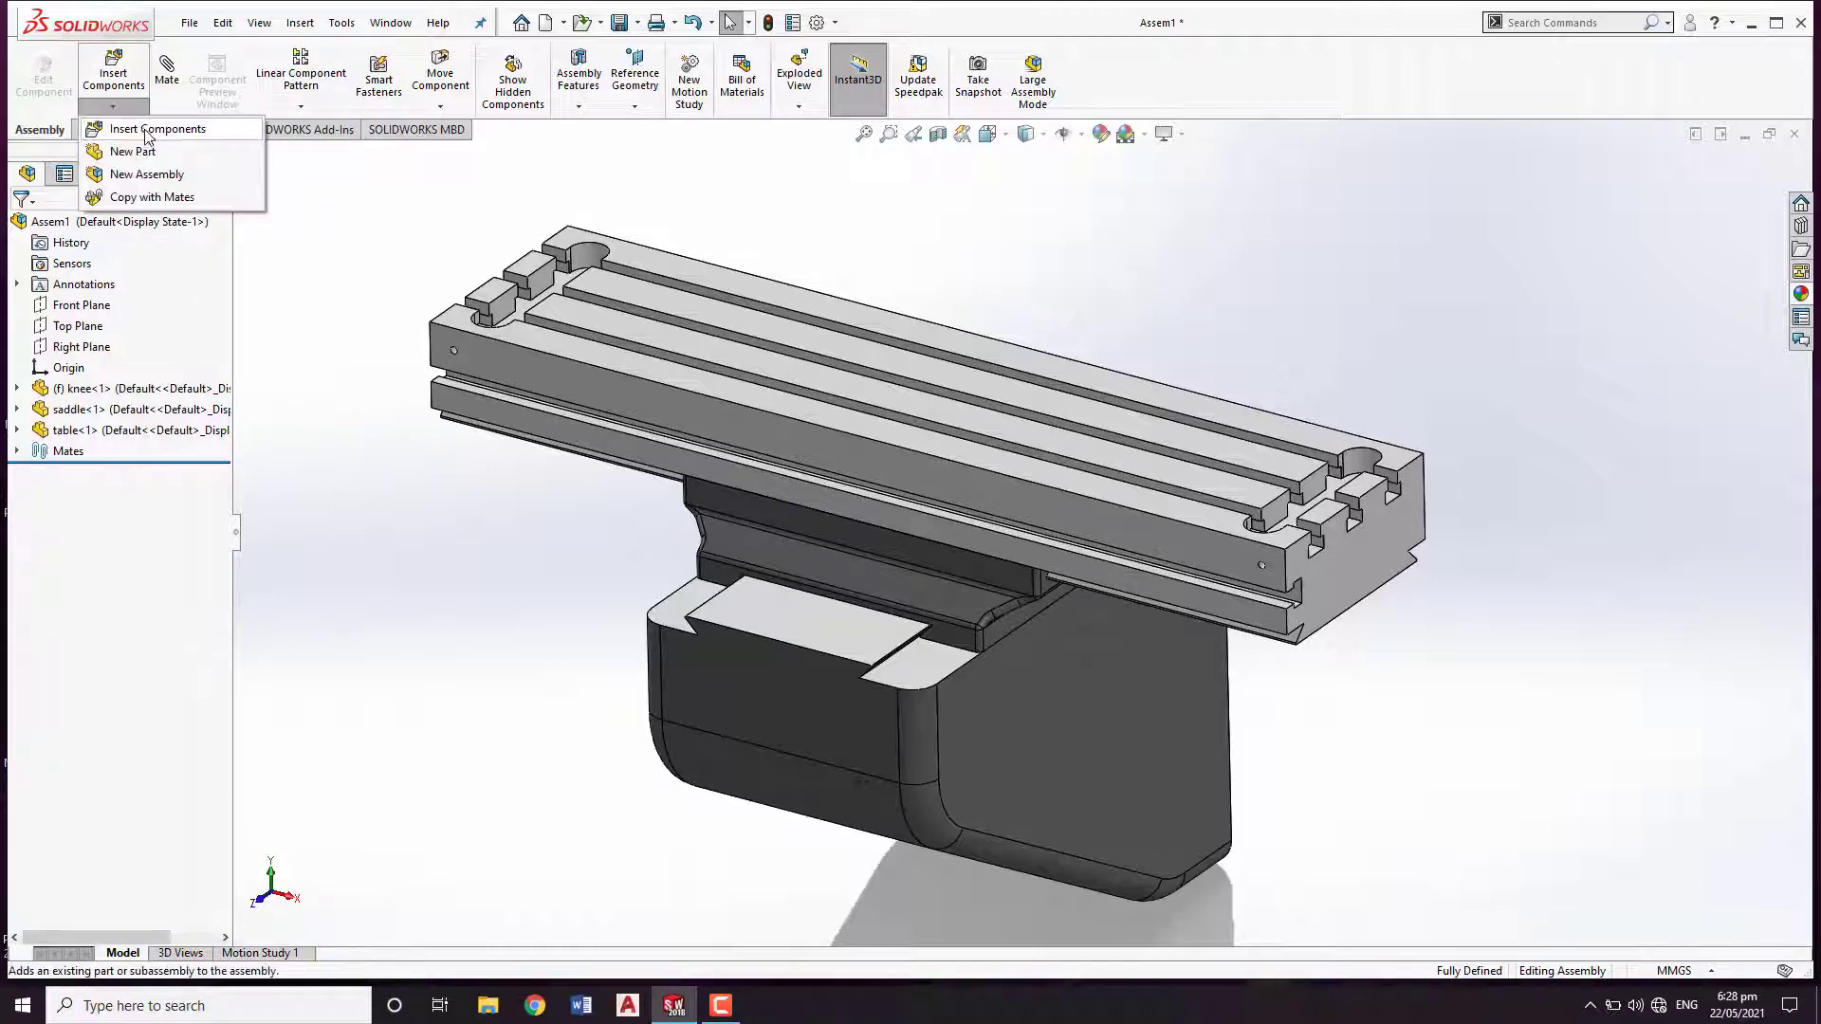
{"action": "left_click", "coordinate": [147, 133]}
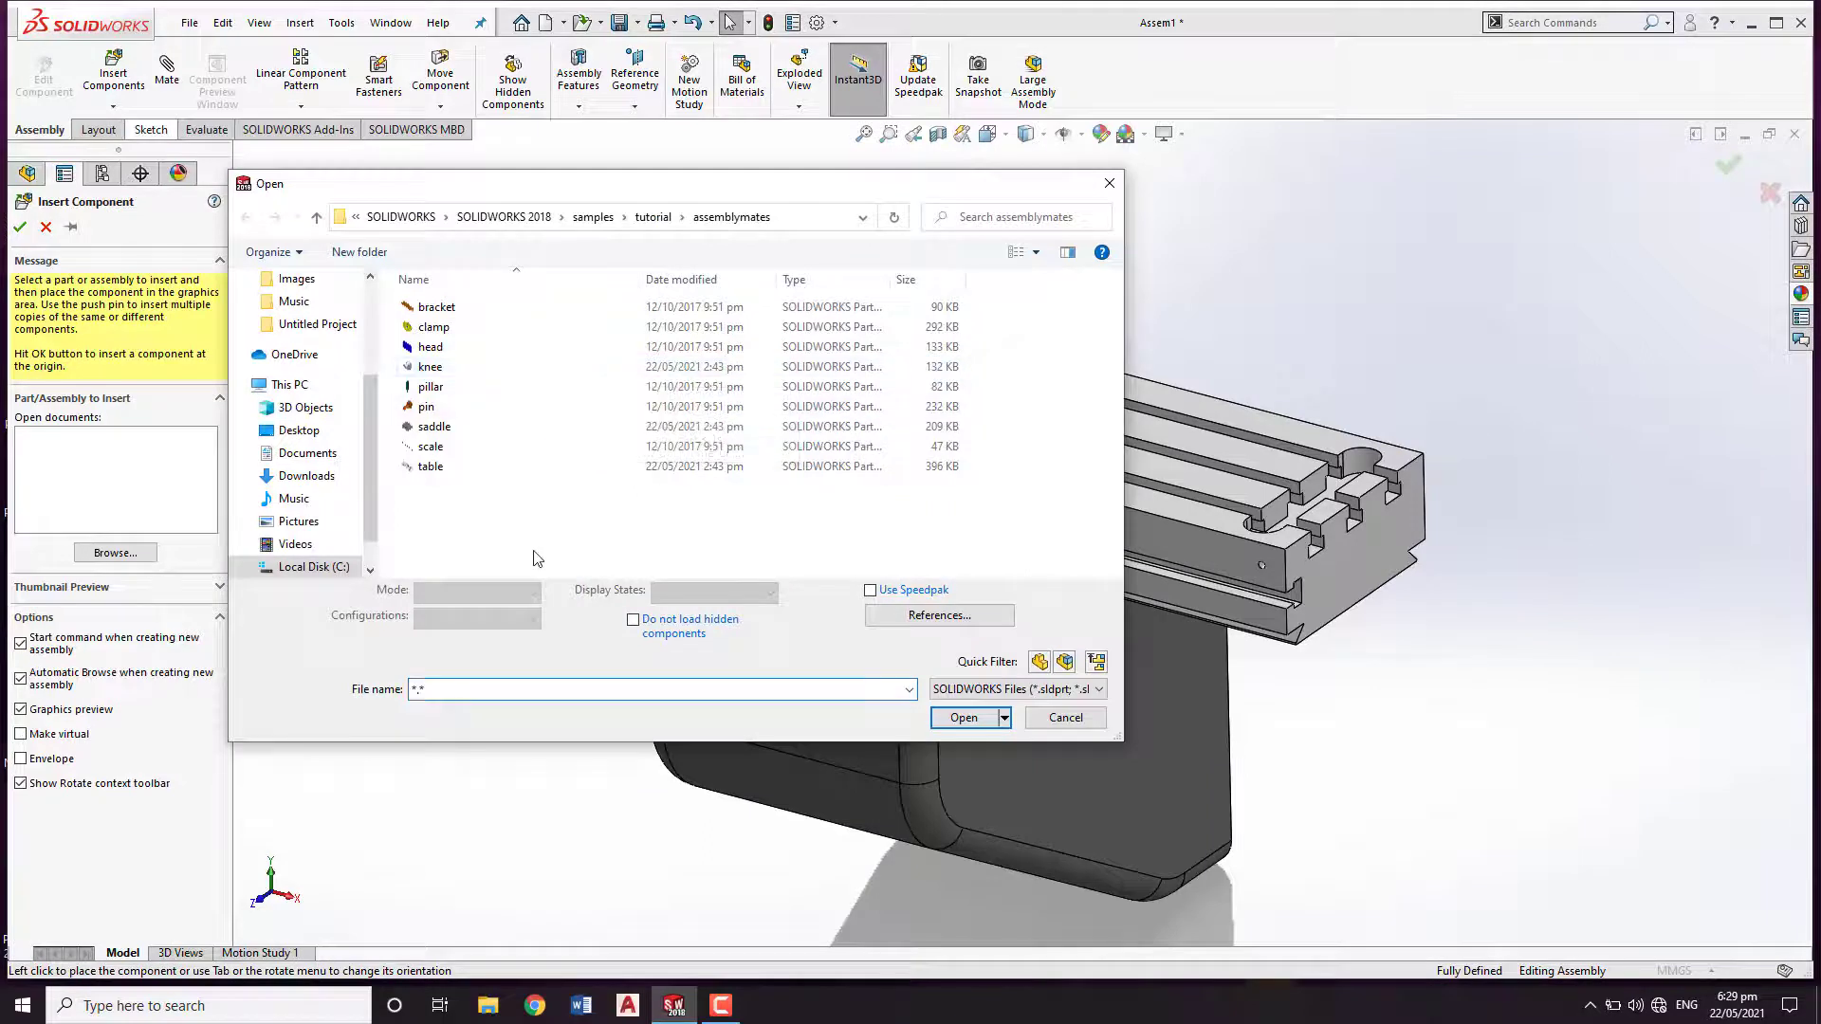
{"action": "left_click", "coordinate": [489, 314]}
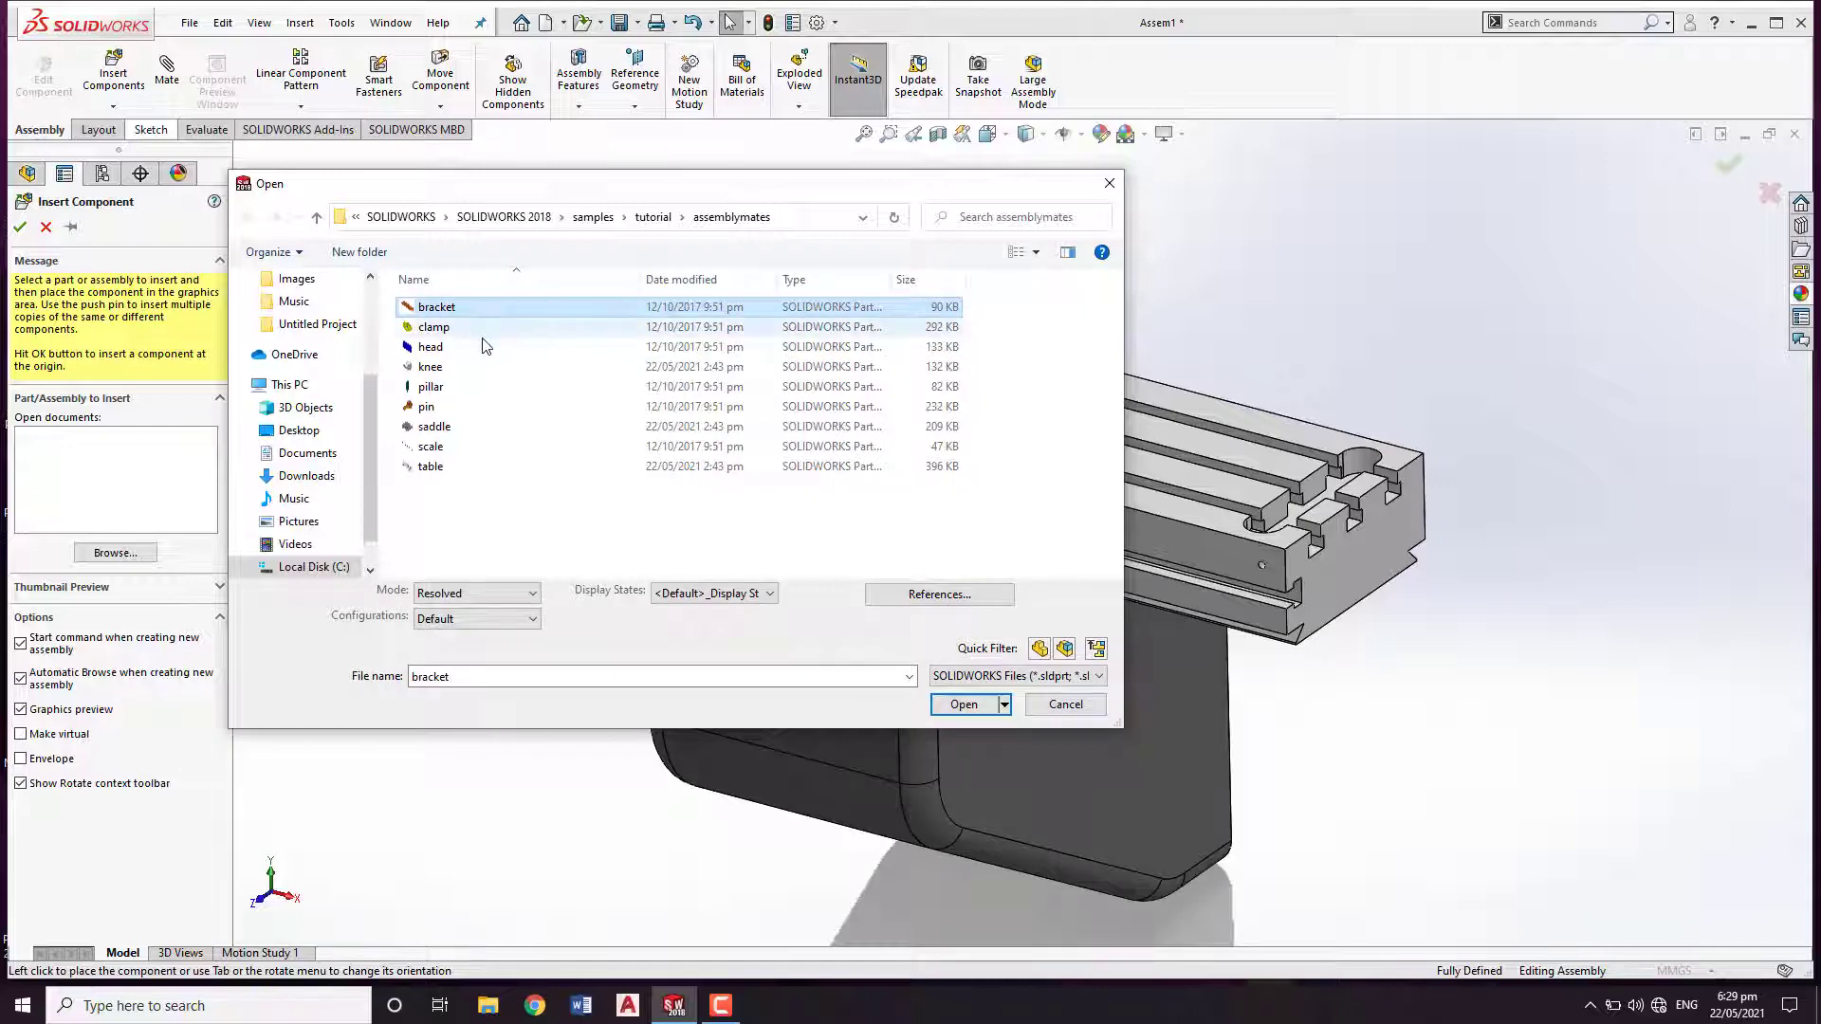
{"action": "left_click", "coordinate": [479, 347], "text": "ctrl"}
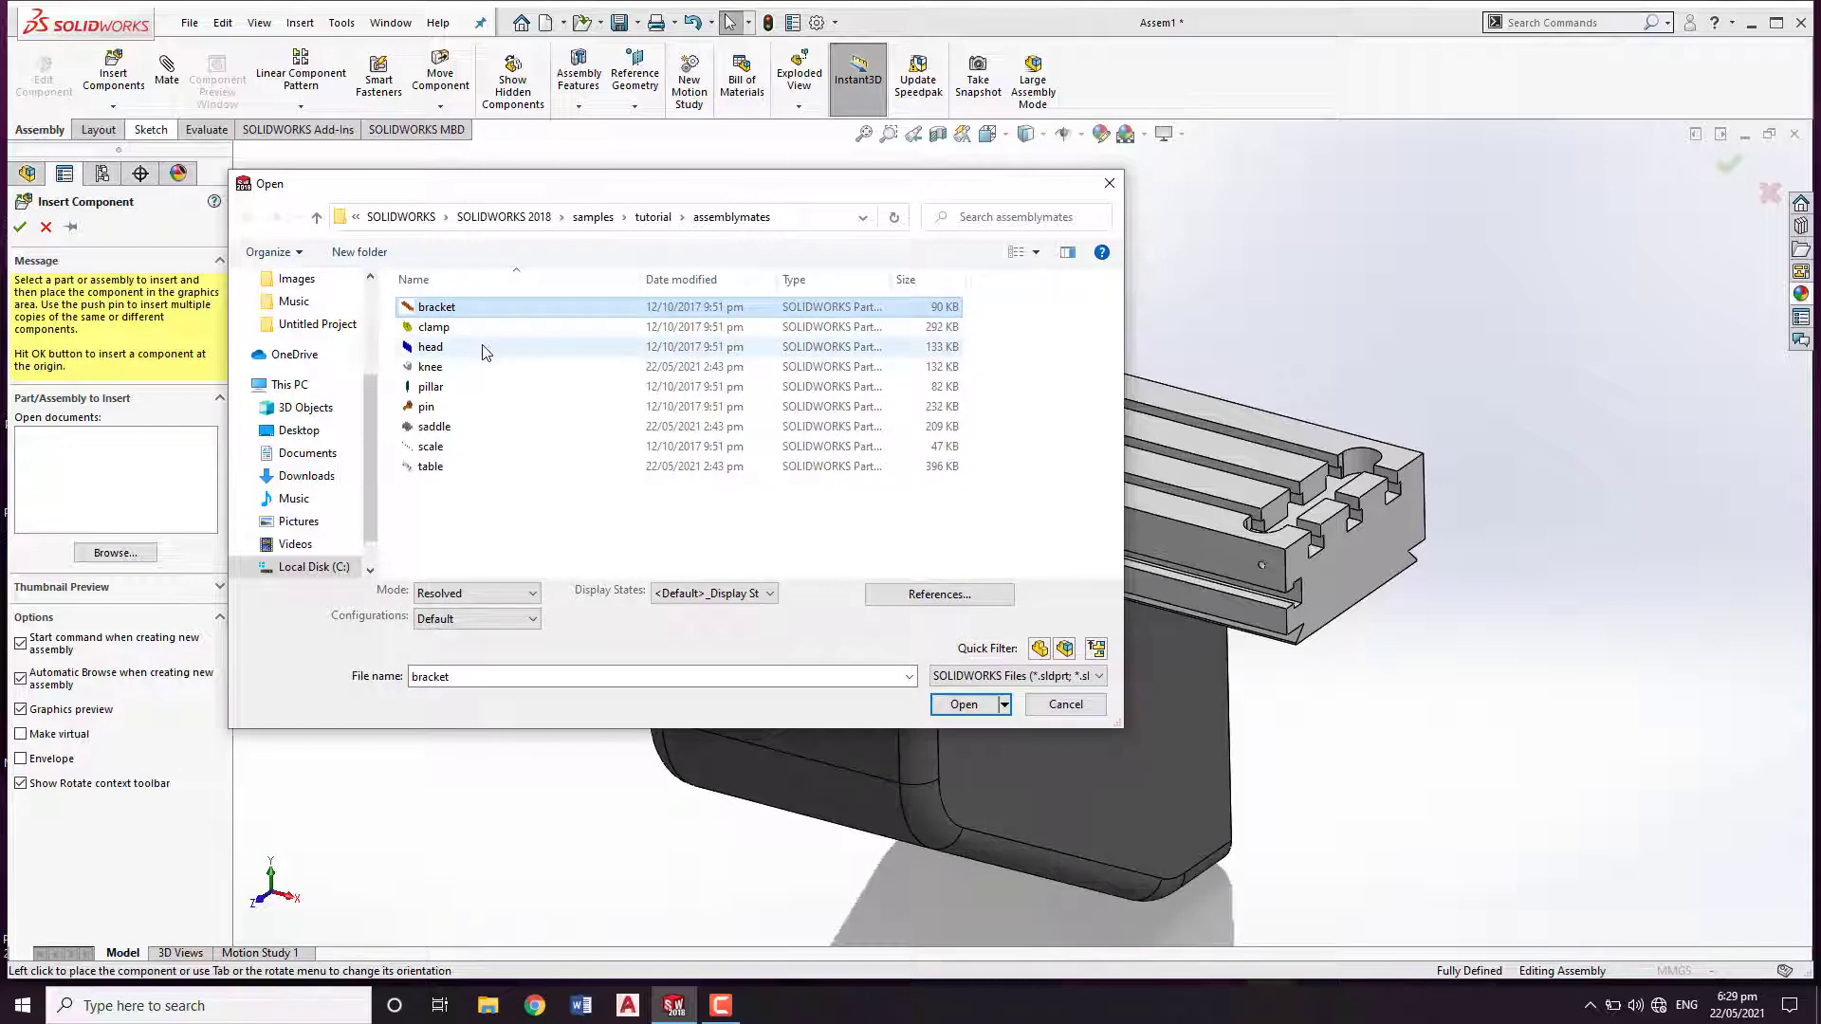
{"action": "left_click", "coordinate": [455, 447], "text": "ctrl"}
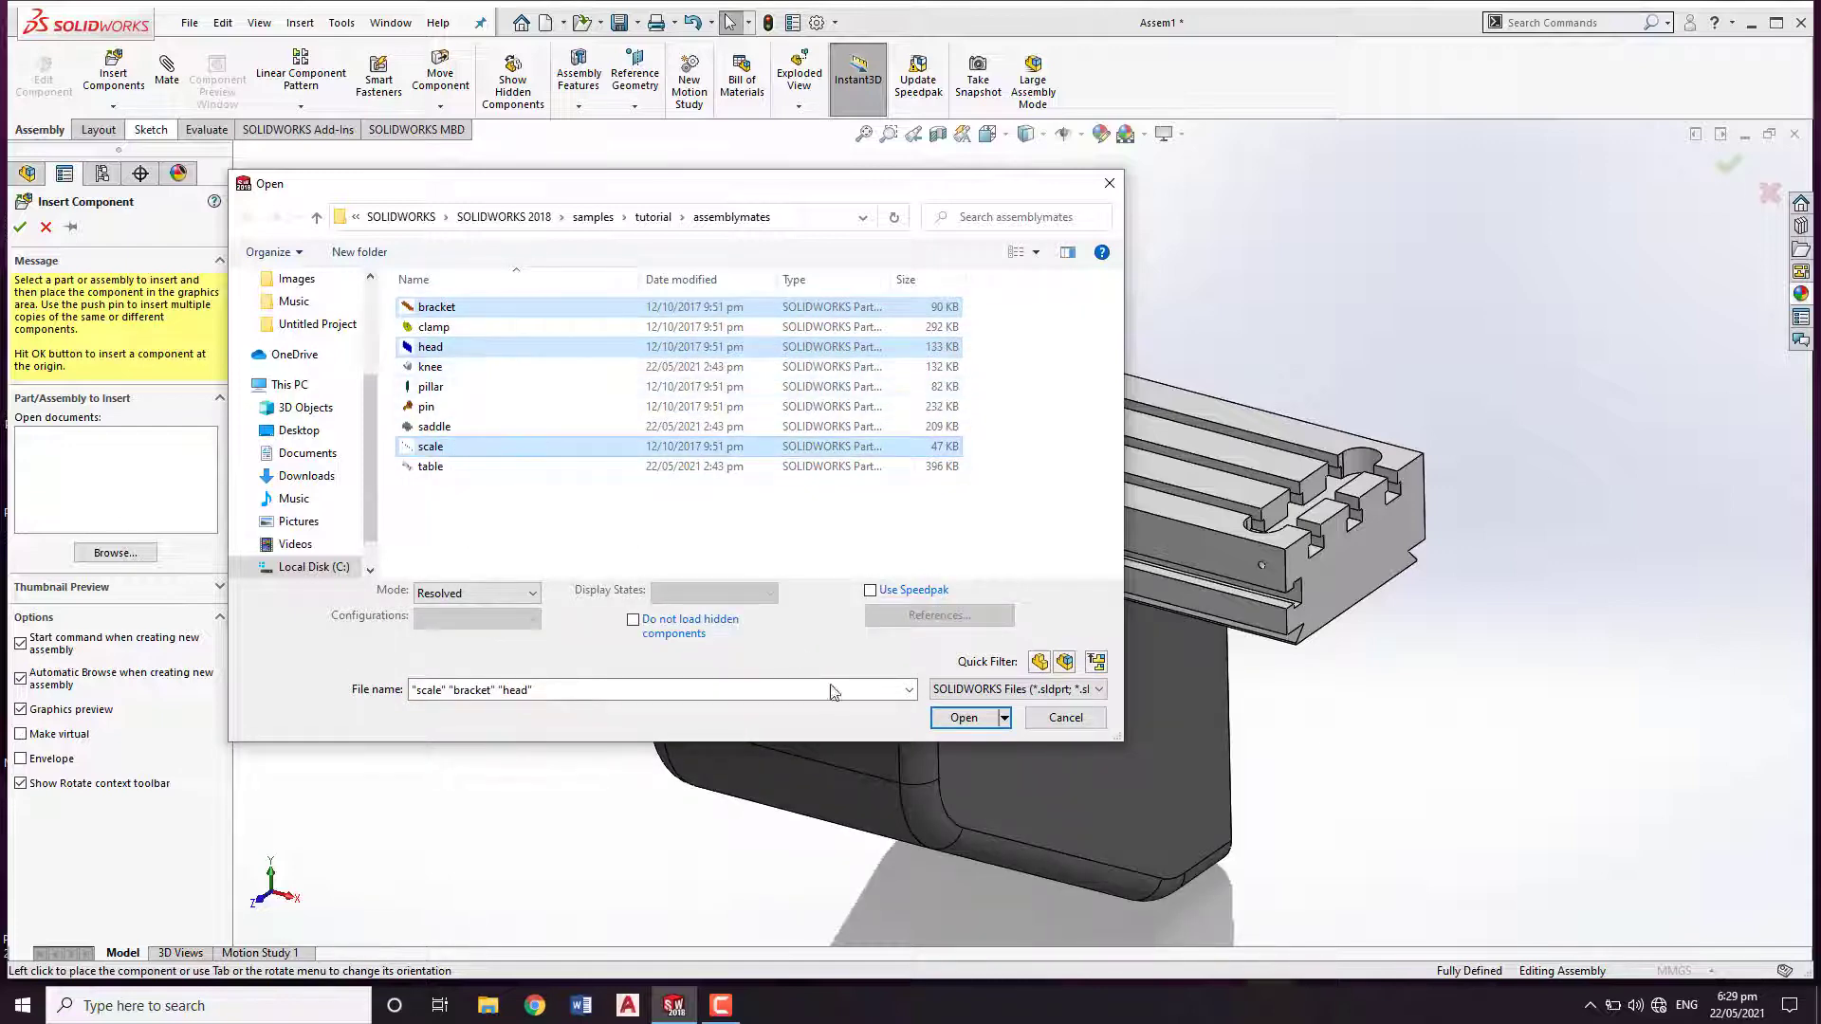
{"action": "left_click", "coordinate": [950, 721]}
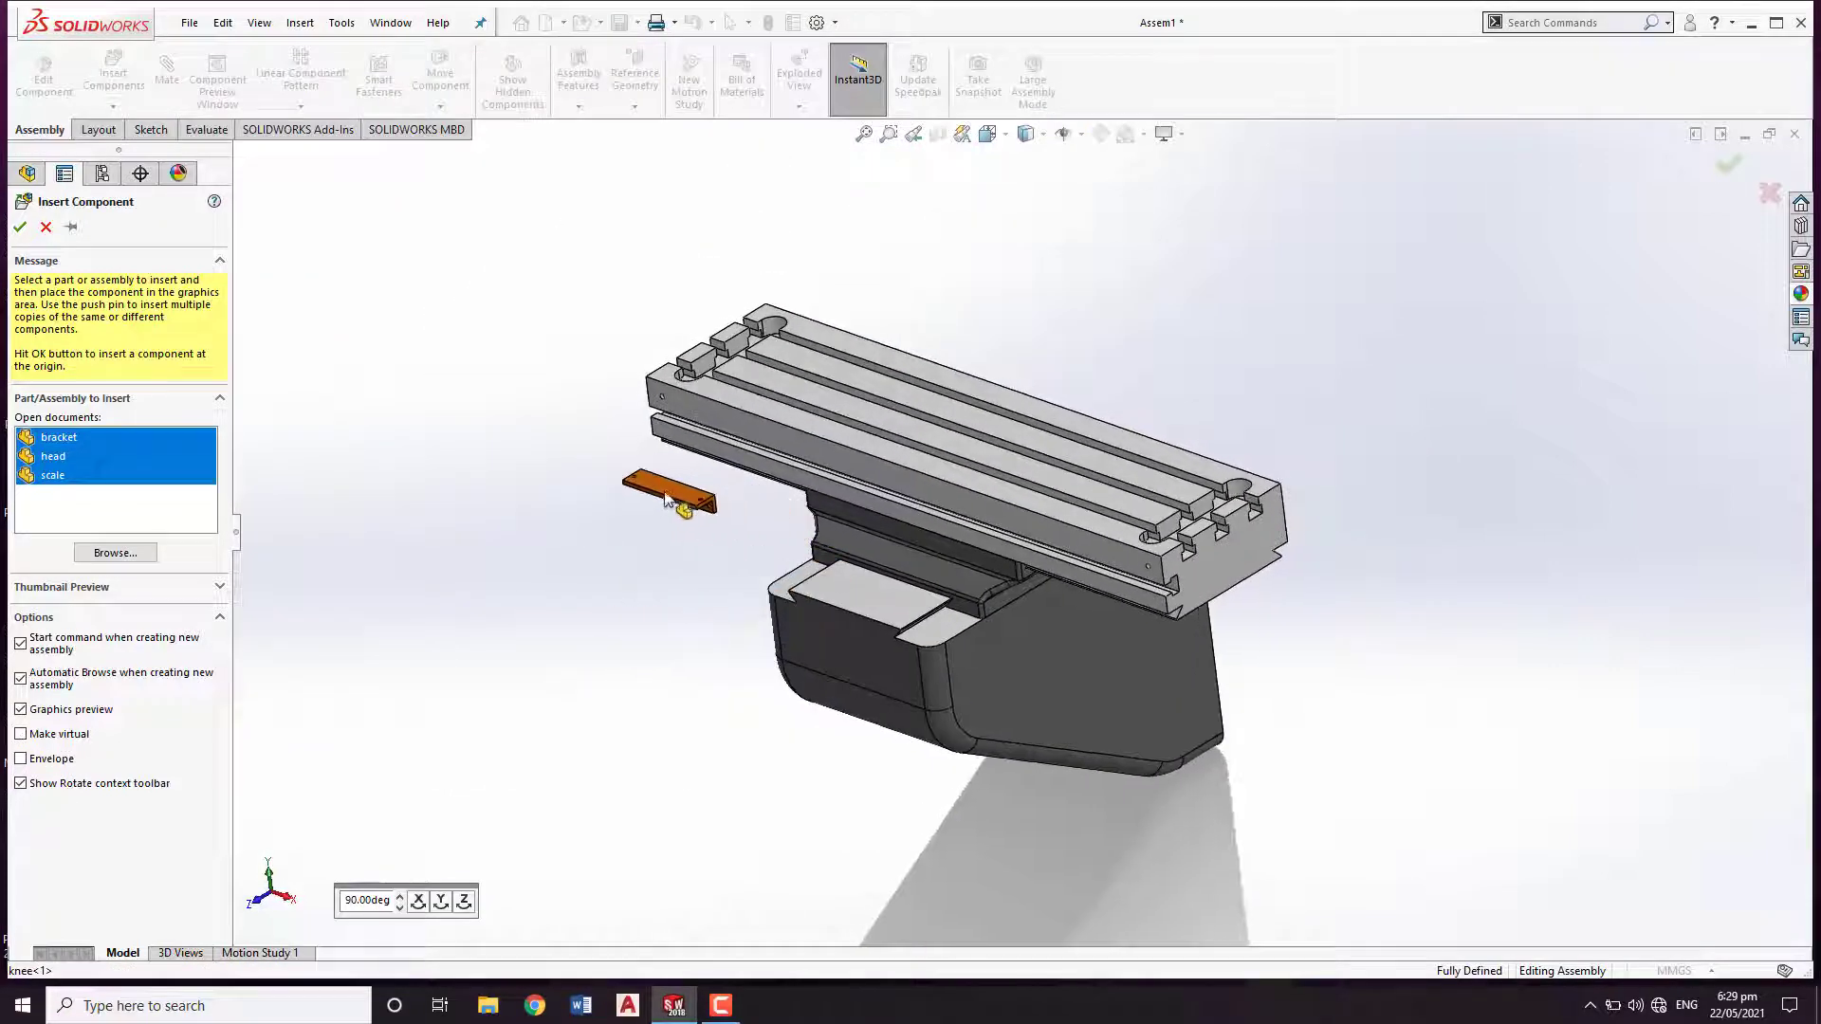
{"action": "left_click", "coordinate": [690, 561]}
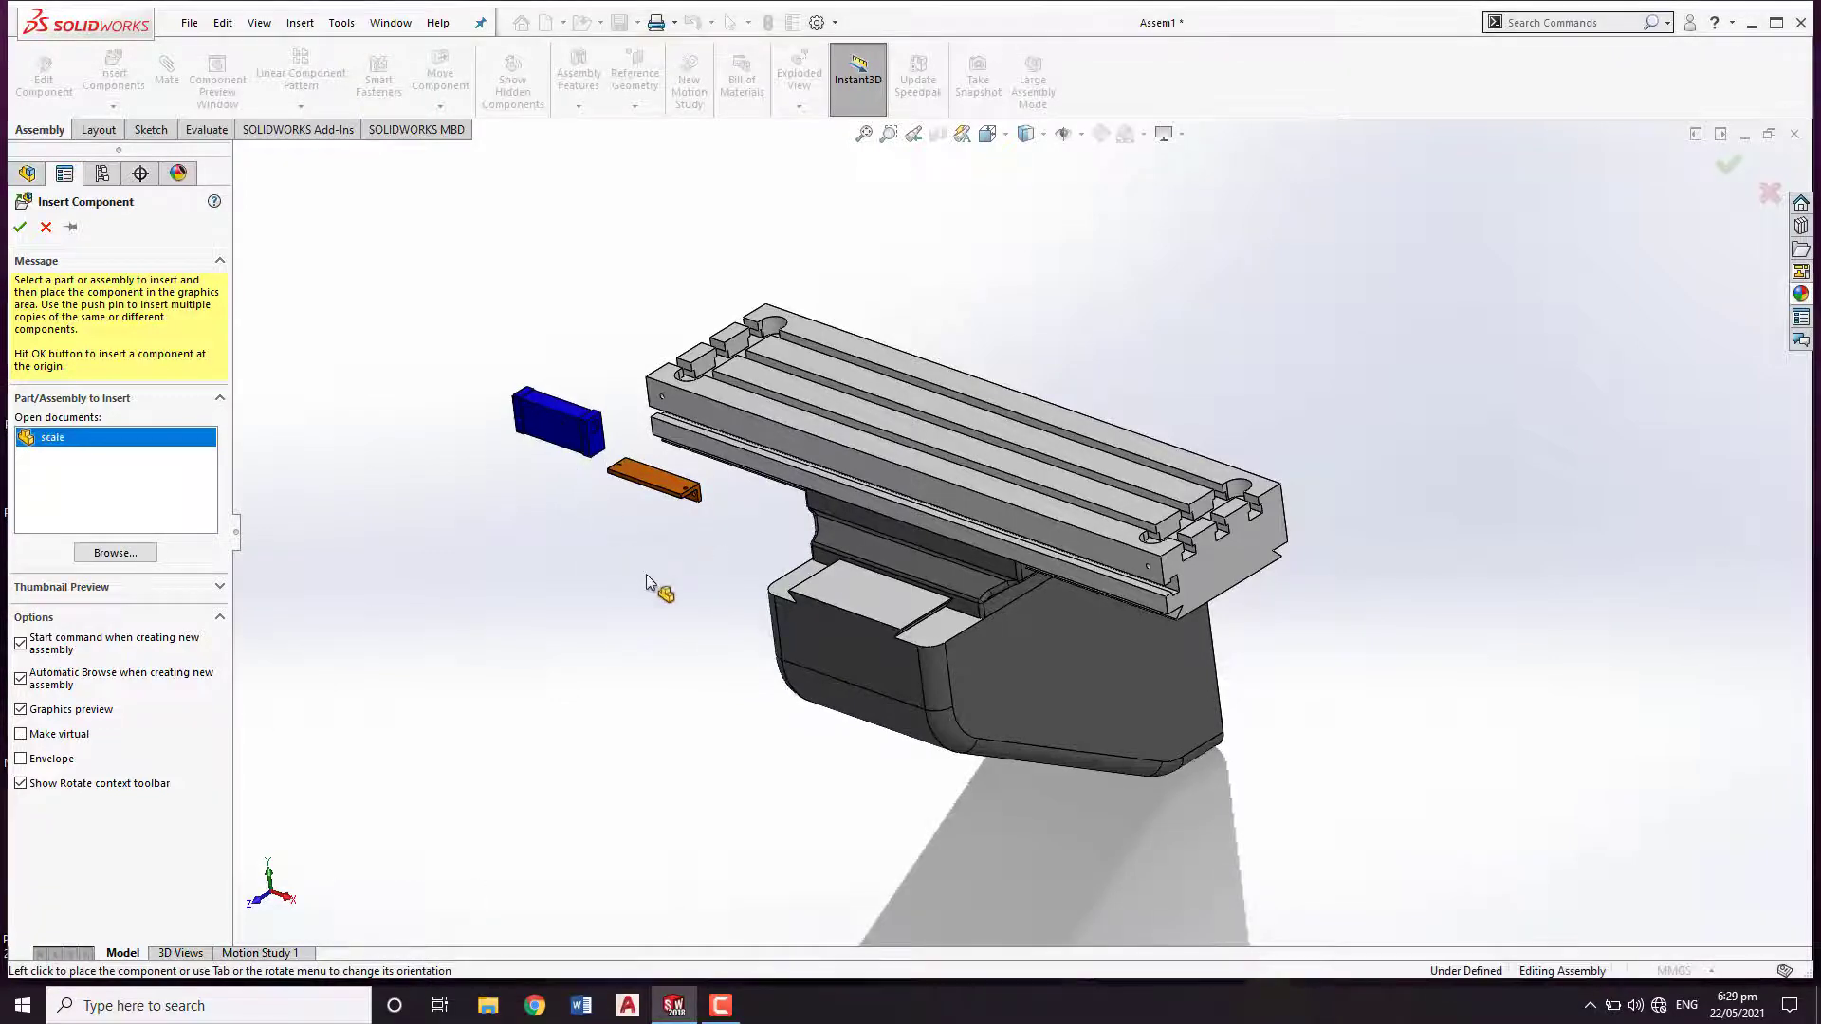
{"action": "left_click", "coordinate": [756, 468]}
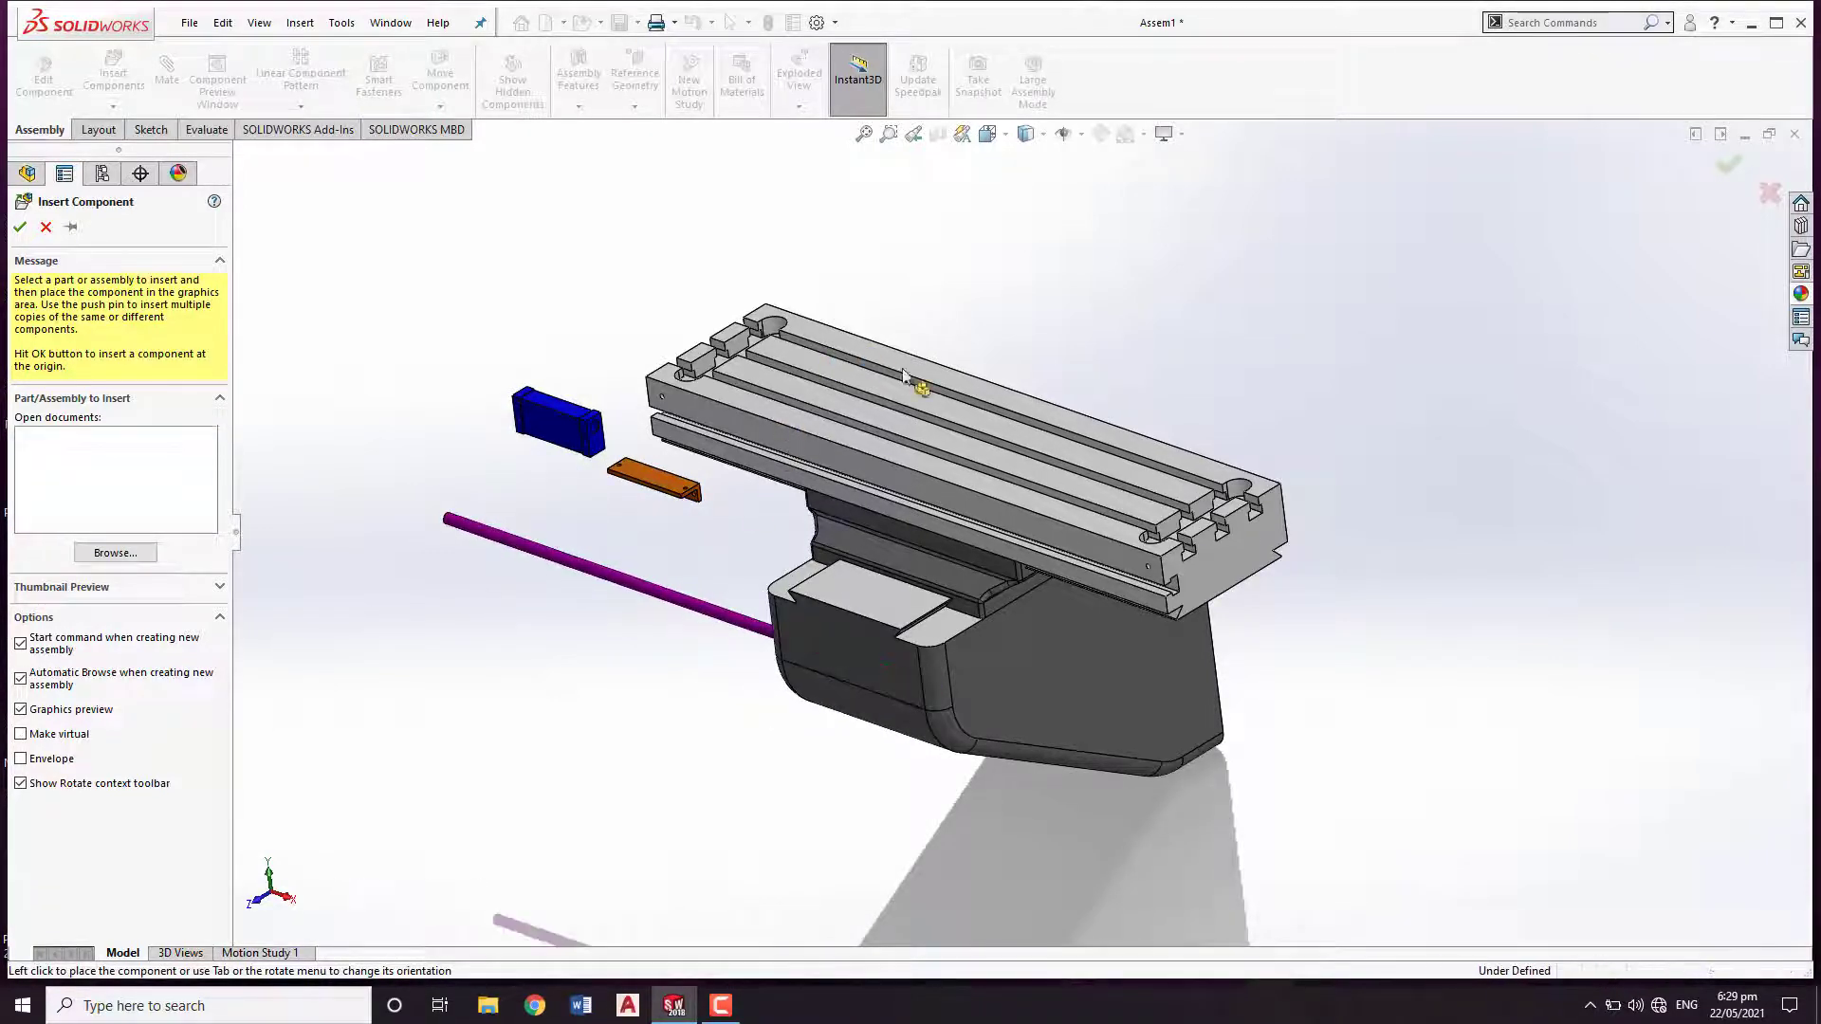
Hide the table component to expose the saddle underneath.
{"action": "mouse_move", "coordinate": [1013, 346]}
{"action": "middle_mouse_down"}
{"action": "mouse_move", "coordinate": [1005, 425]}
{"action": "mouse_move", "coordinate": [1033, 374]}
{"action": "middle_mouse_up"}
{"action": "scroll", "coordinate": [886, 470], "scroll_direction": "down", "scroll_amount": 2}
{"action": "scroll", "coordinate": [885, 469], "scroll_direction": "up", "scroll_amount": 1}
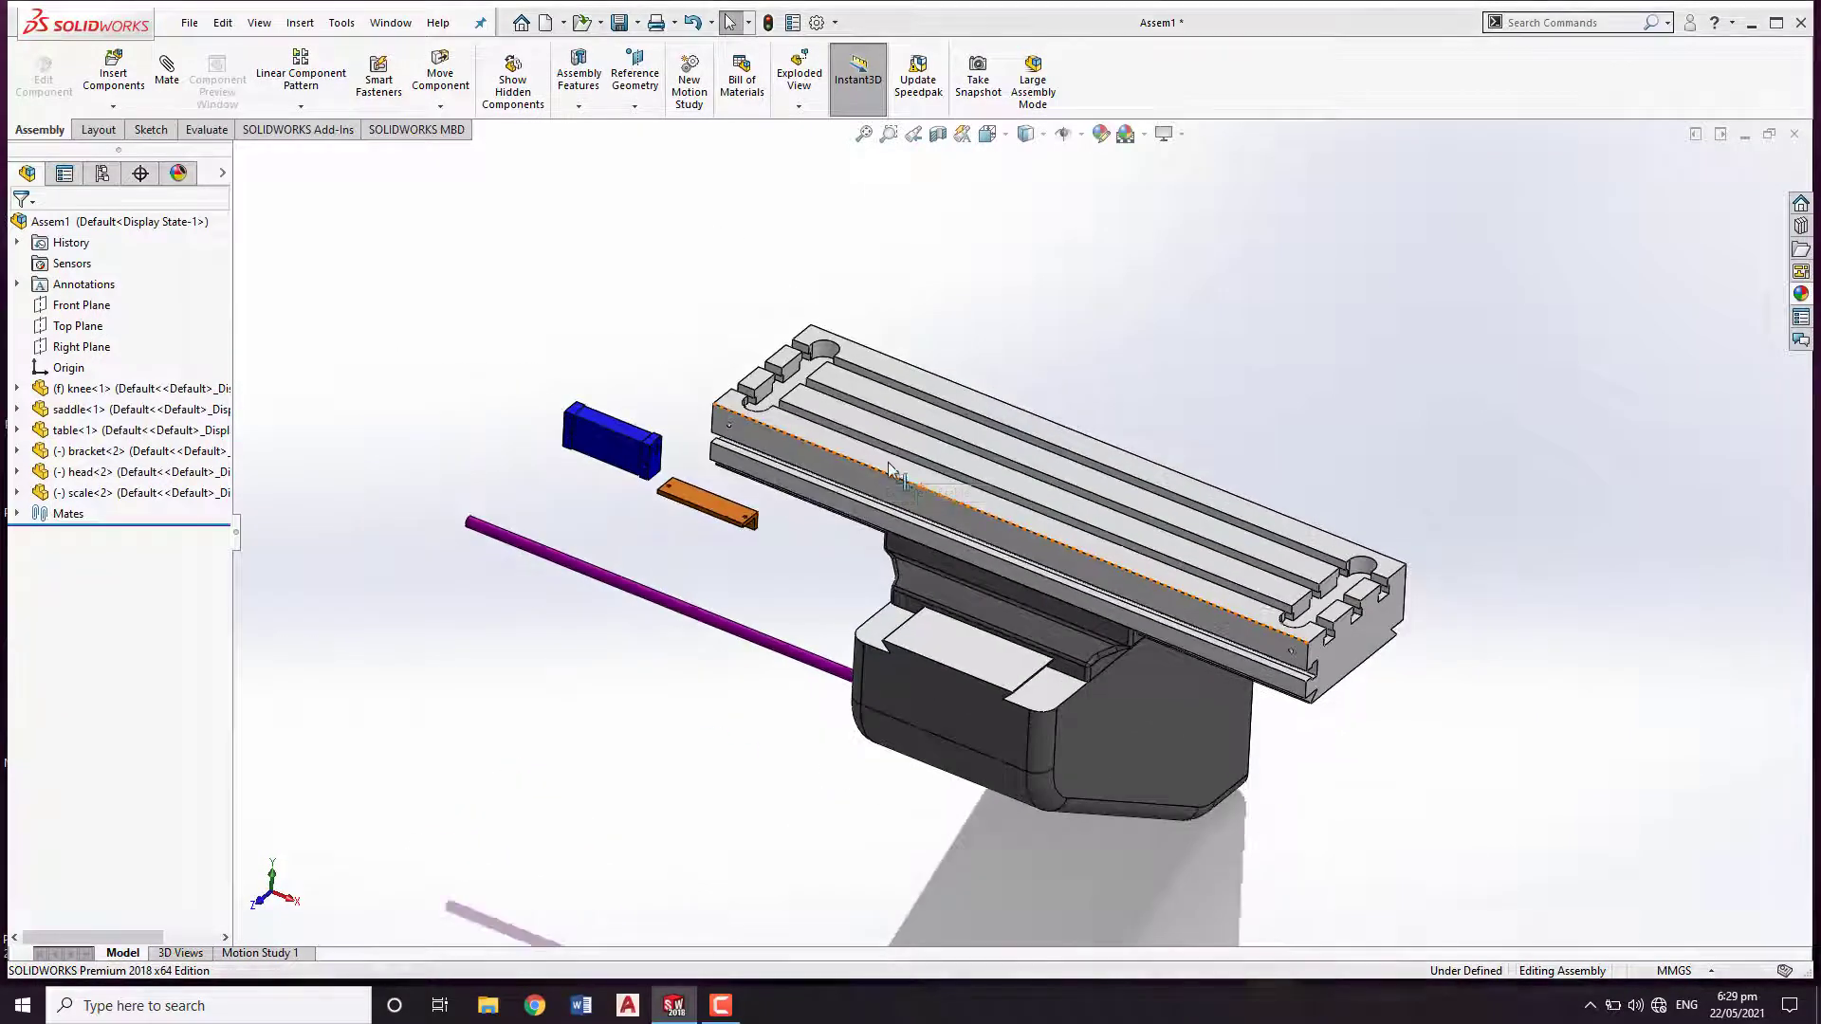
{"action": "middle_click_drag", "start_coordinate": [986, 330], "coordinate": [1037, 452], "text": "ctrl"}
{"action": "middle_click_drag", "start_coordinate": [1127, 497], "coordinate": [975, 418], "text": "ctrl"}
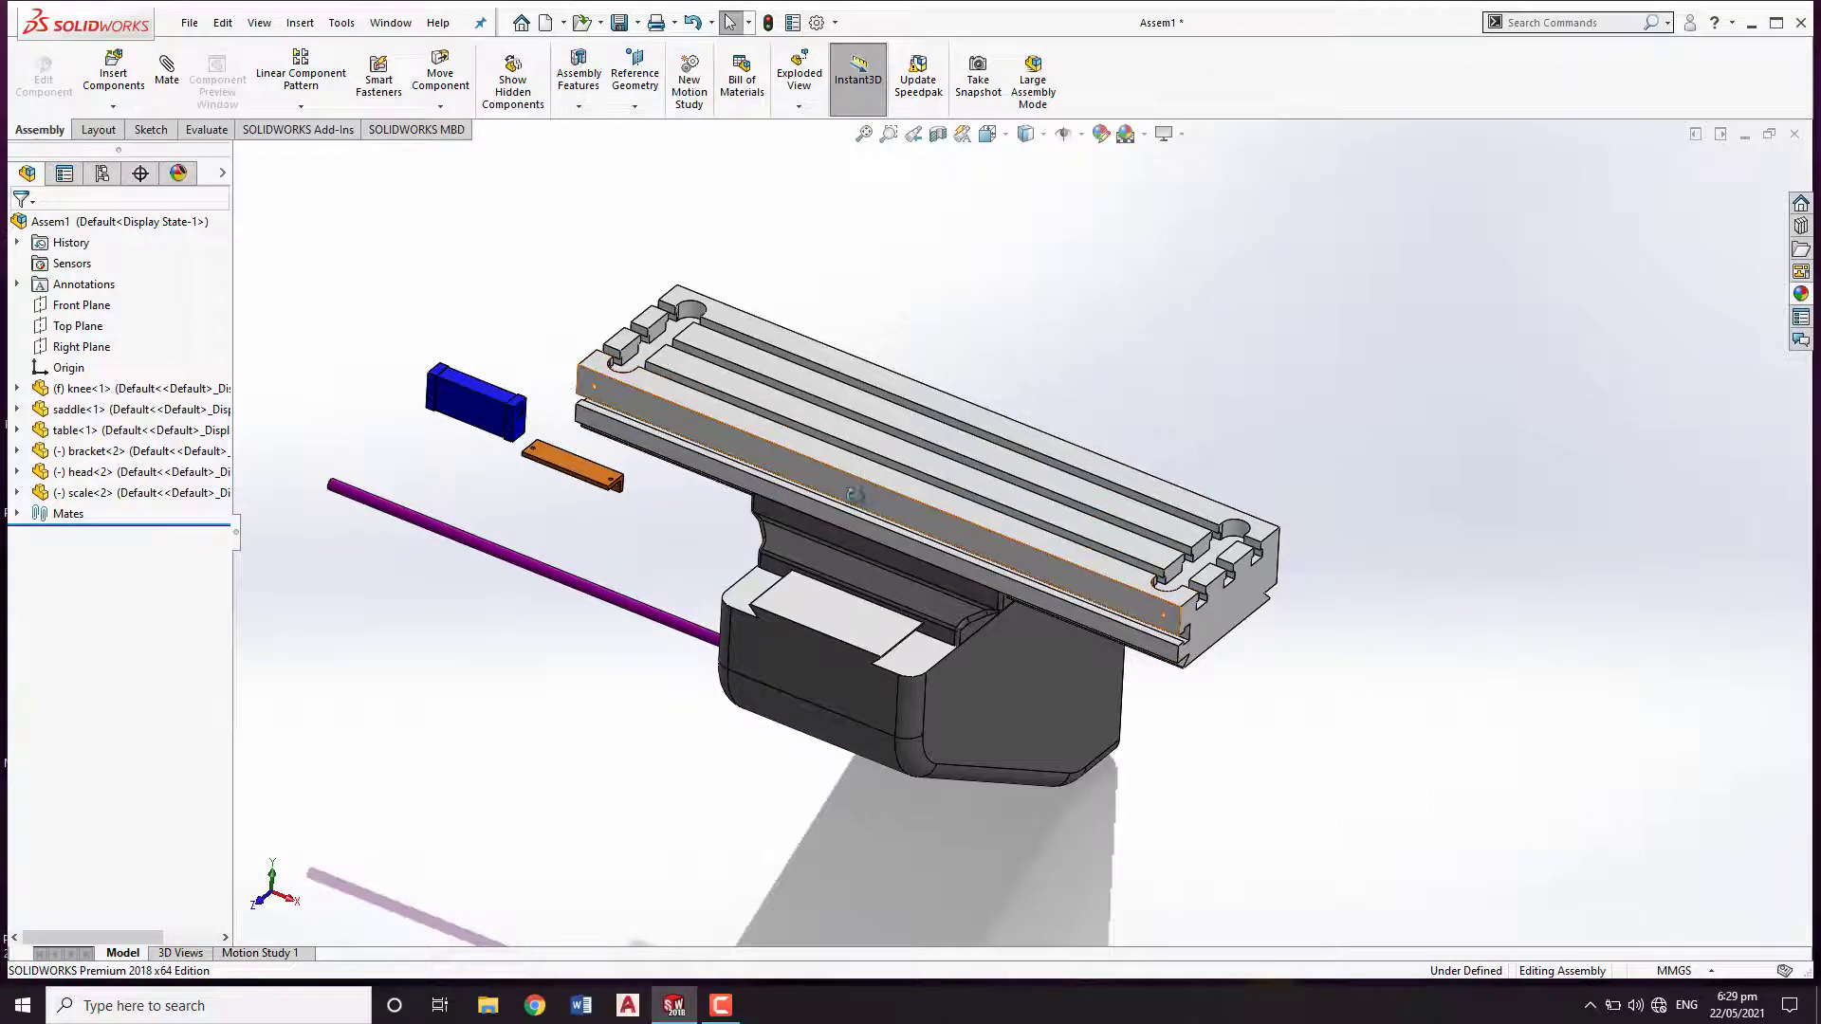
{"action": "mouse_move", "coordinate": [838, 457]}
{"action": "middle_mouse_down"}
{"action": "mouse_move", "coordinate": [698, 503]}
{"action": "mouse_move", "coordinate": [846, 463]}
{"action": "mouse_move", "coordinate": [795, 485]}
{"action": "mouse_move", "coordinate": [826, 471]}
{"action": "middle_mouse_up"}
{"action": "scroll", "coordinate": [827, 472], "scroll_direction": "down", "scroll_amount": 1}
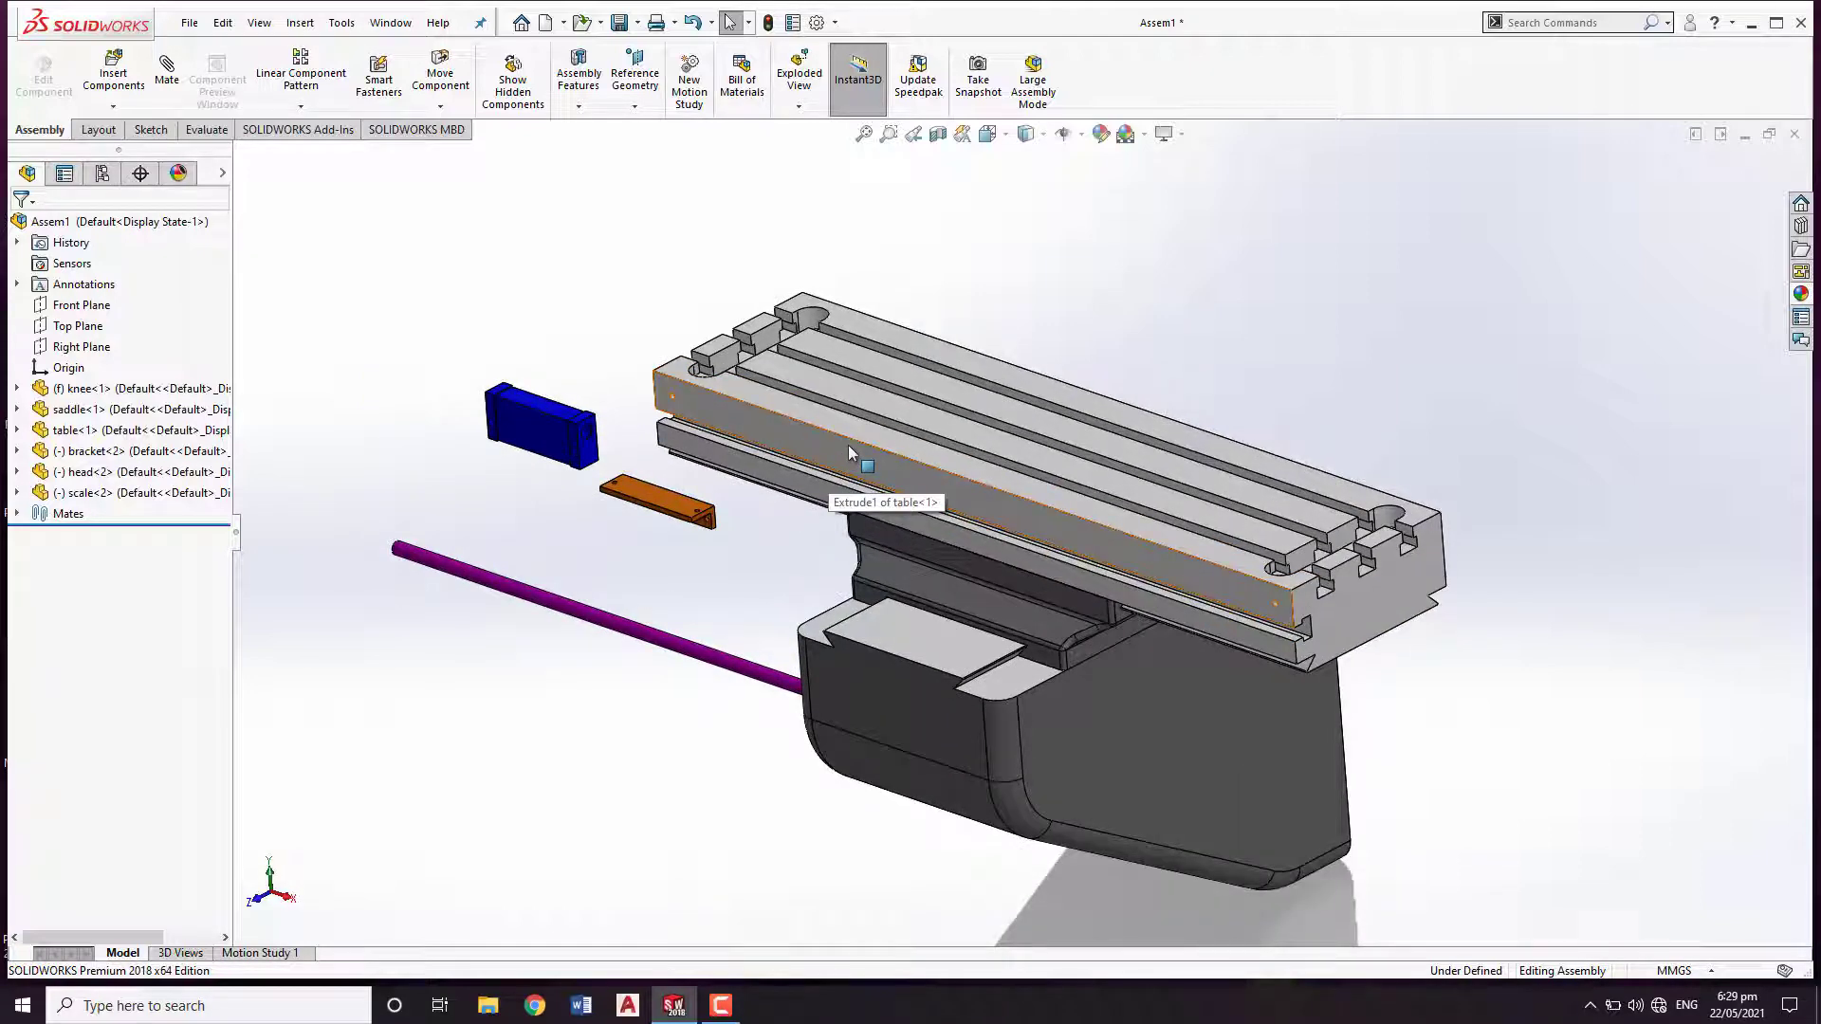
{"action": "right_click", "coordinate": [848, 446]}
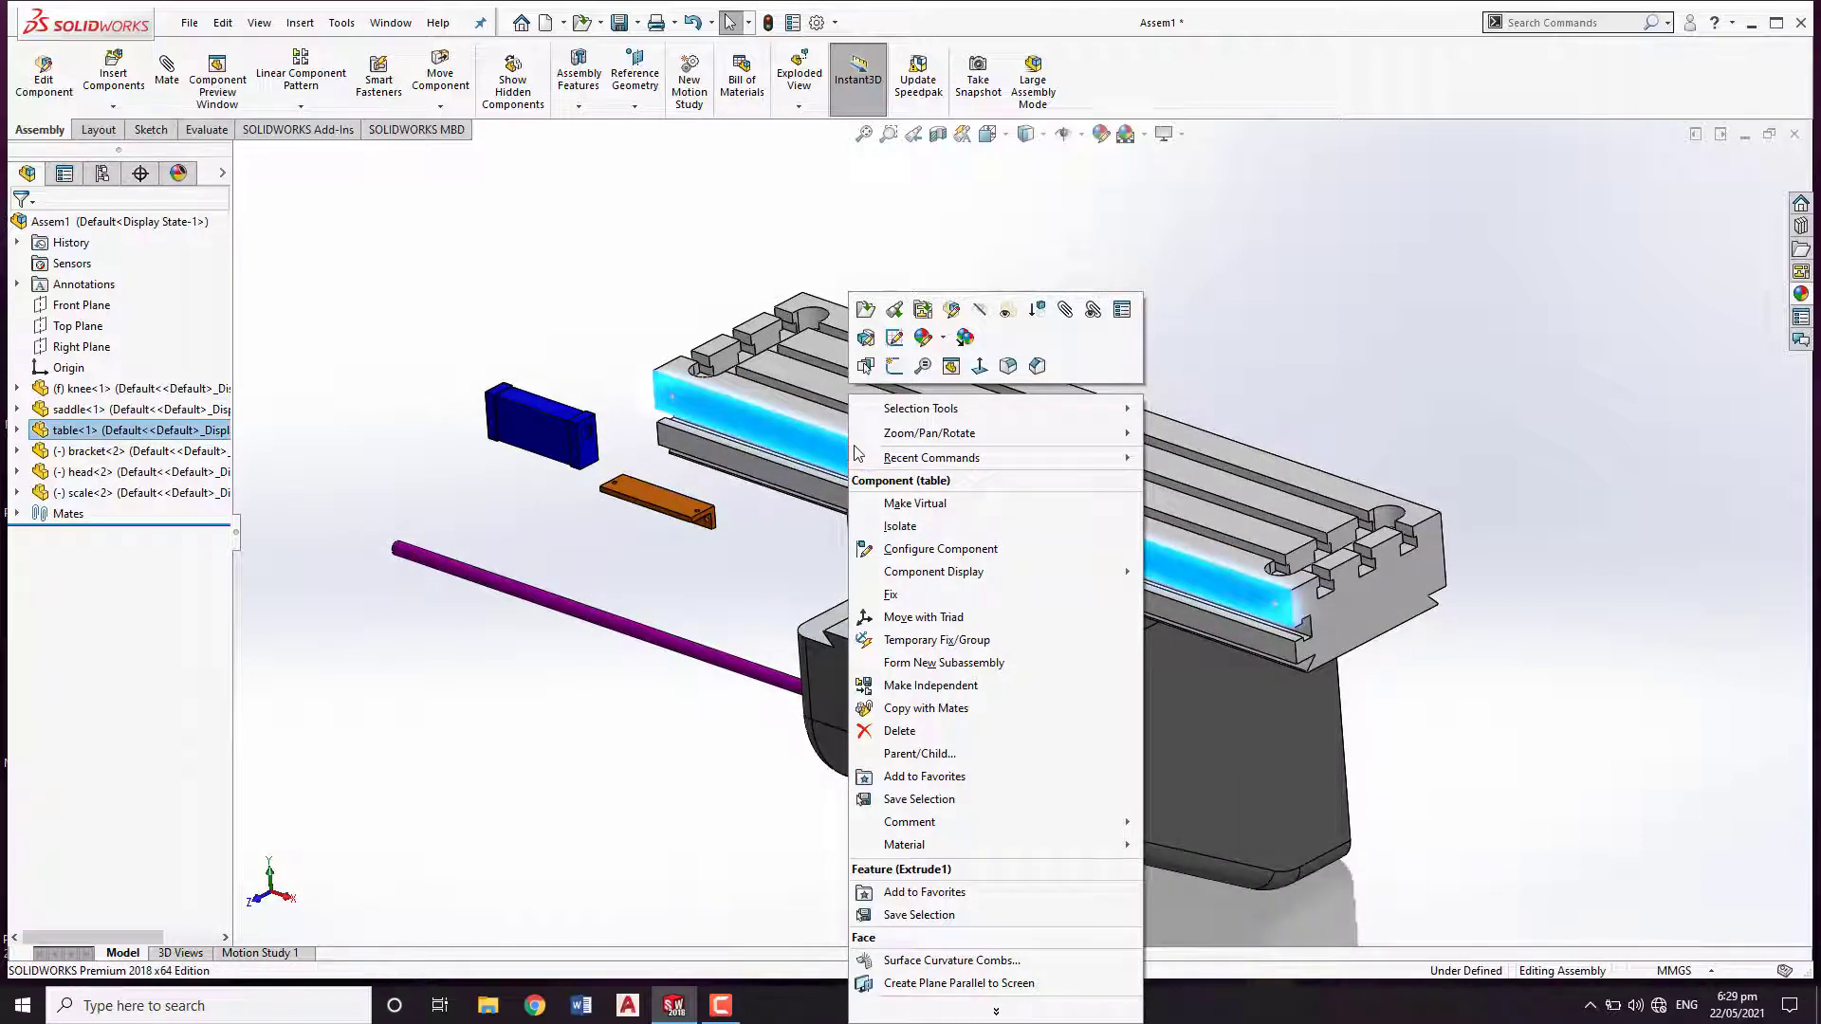
{"action": "left_click", "coordinate": [982, 311]}
Add a 3 mm distance mate between the top face of the saddle's rail and the bracket's top face.
{"action": "middle_click_drag", "start_coordinate": [1035, 352], "coordinate": [1071, 358]}
{"action": "scroll", "coordinate": [1053, 417], "scroll_direction": "up", "scroll_amount": 2}
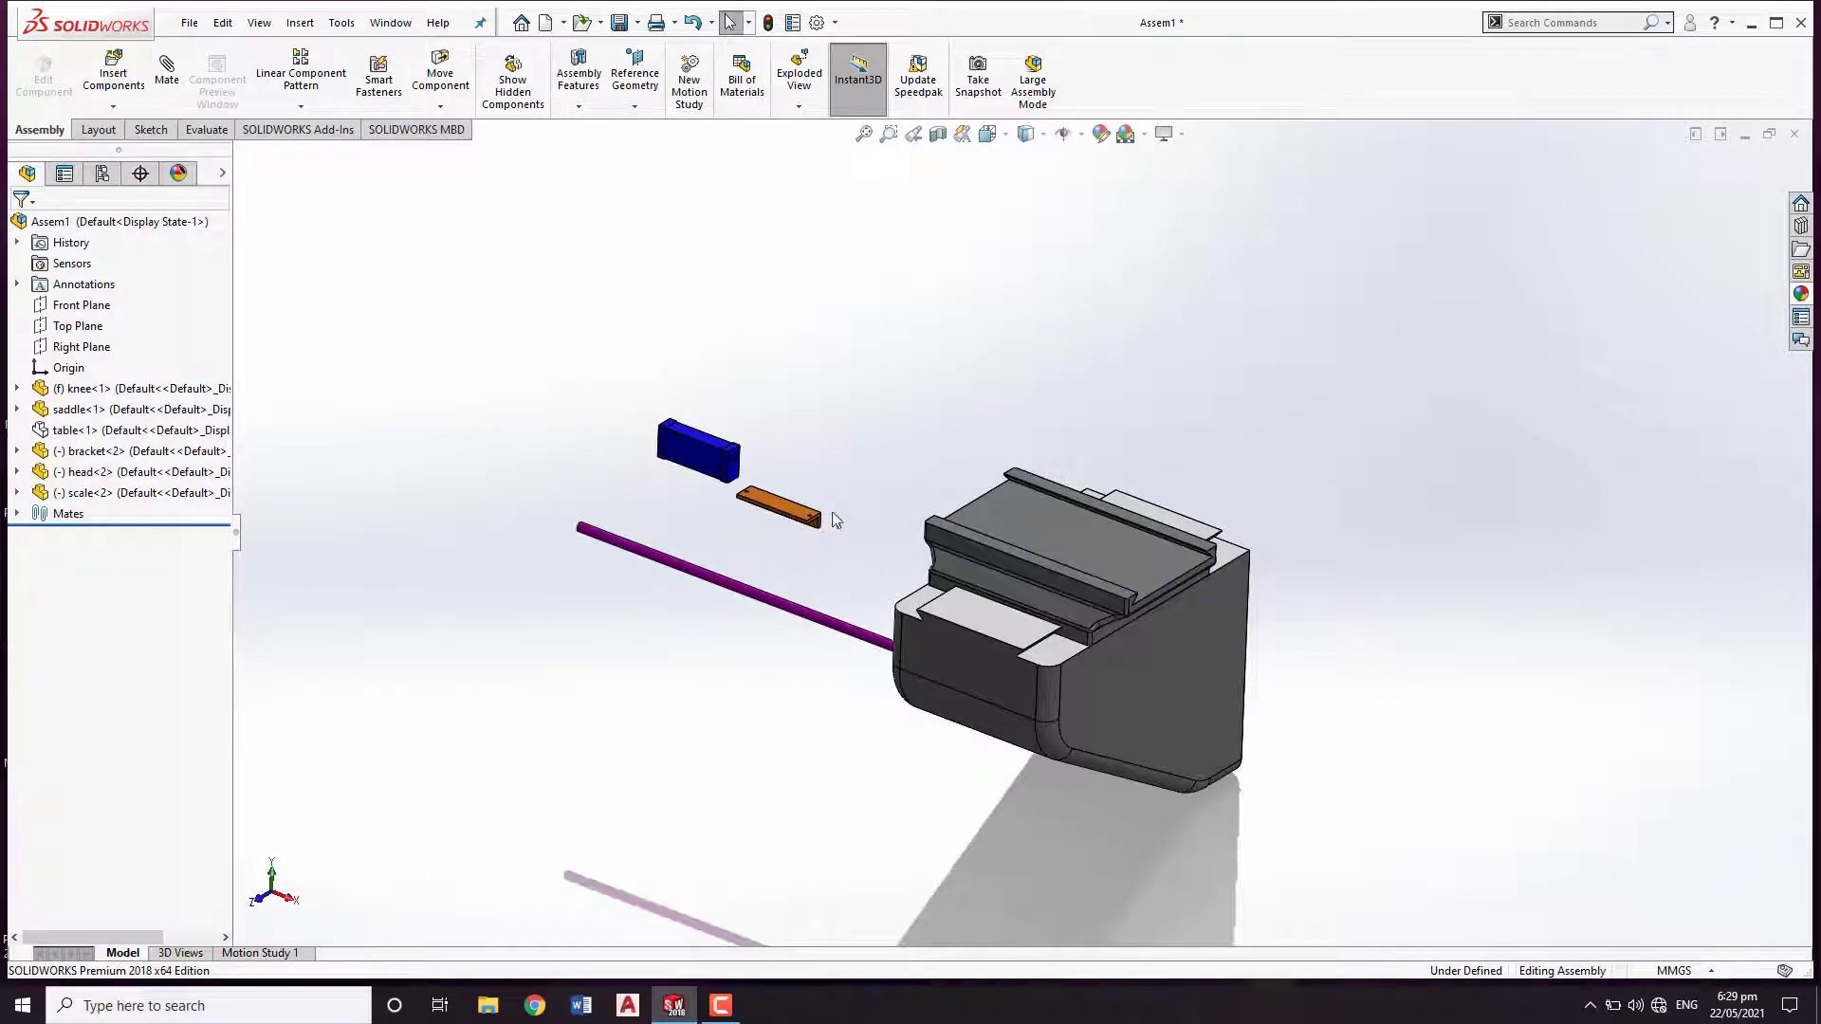
{"action": "scroll", "coordinate": [835, 522], "scroll_direction": "down", "scroll_amount": 1}
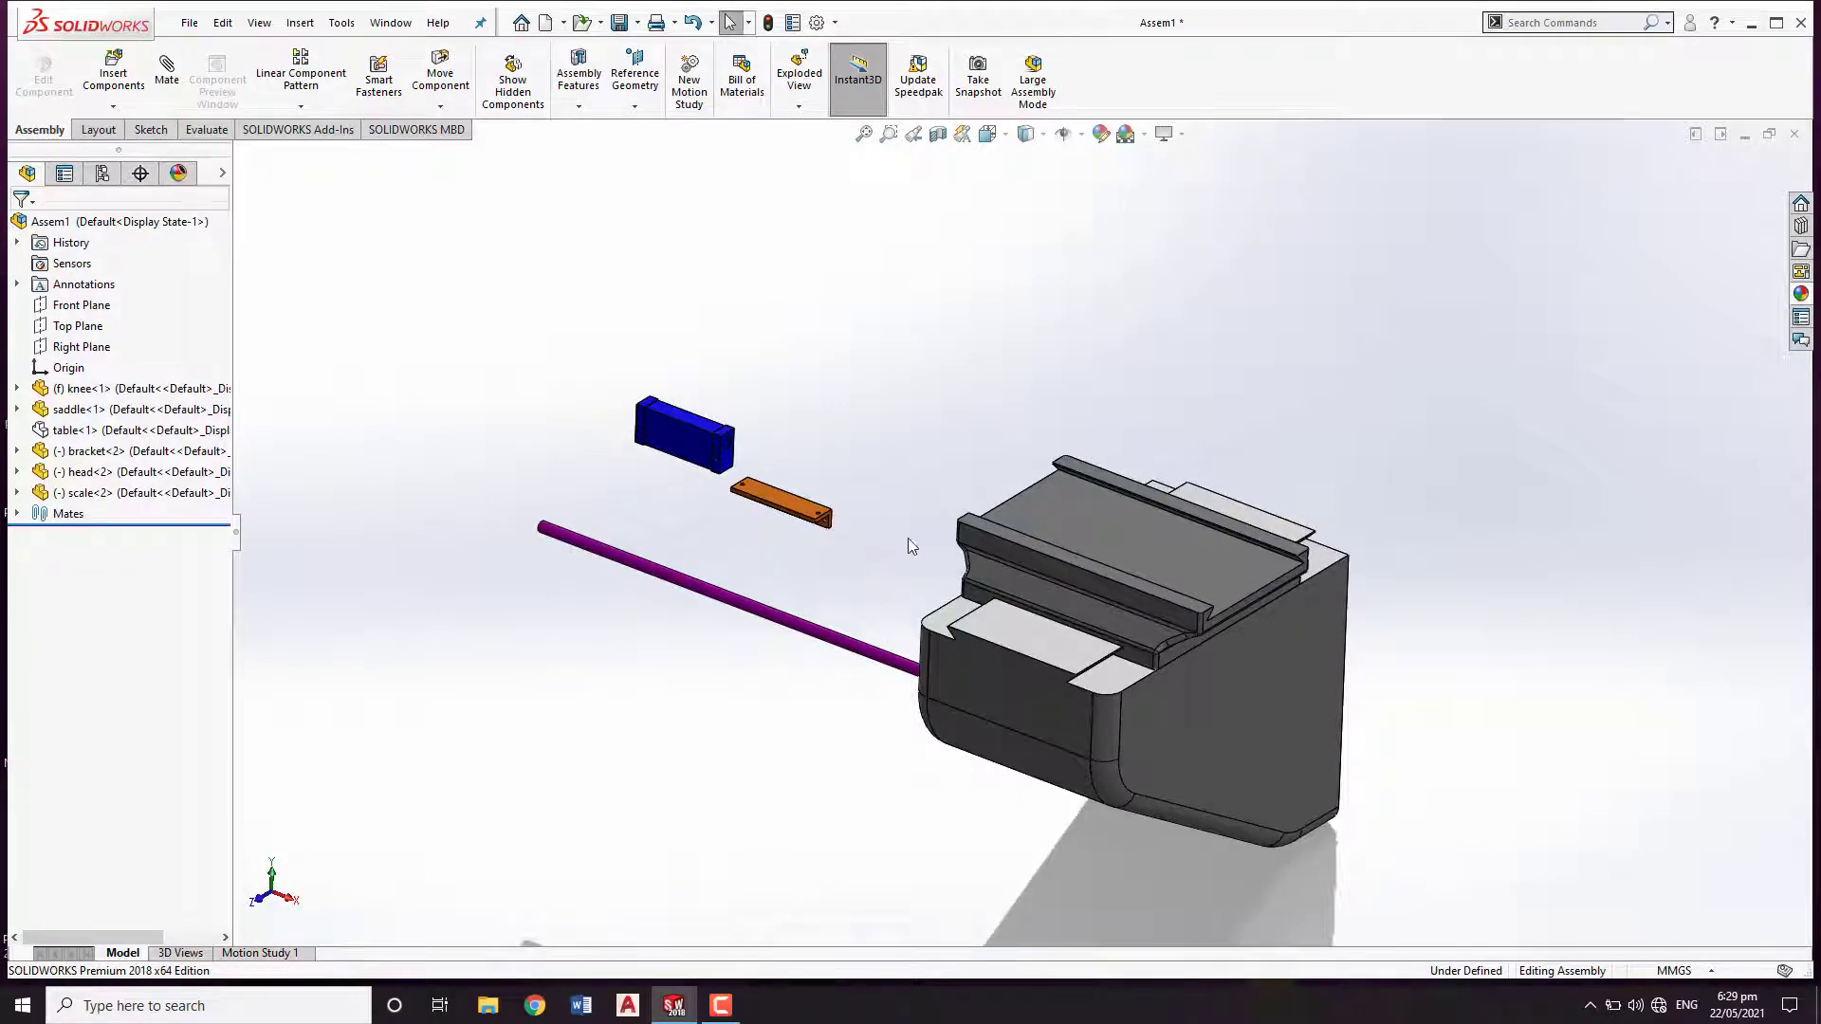
{"action": "middle_click_drag", "start_coordinate": [908, 537], "coordinate": [864, 522], "text": "ctrl"}
{"action": "scroll", "coordinate": [1030, 566], "scroll_direction": "down", "scroll_amount": 1}
{"action": "middle_click_drag", "start_coordinate": [1030, 565], "coordinate": [1033, 493]}
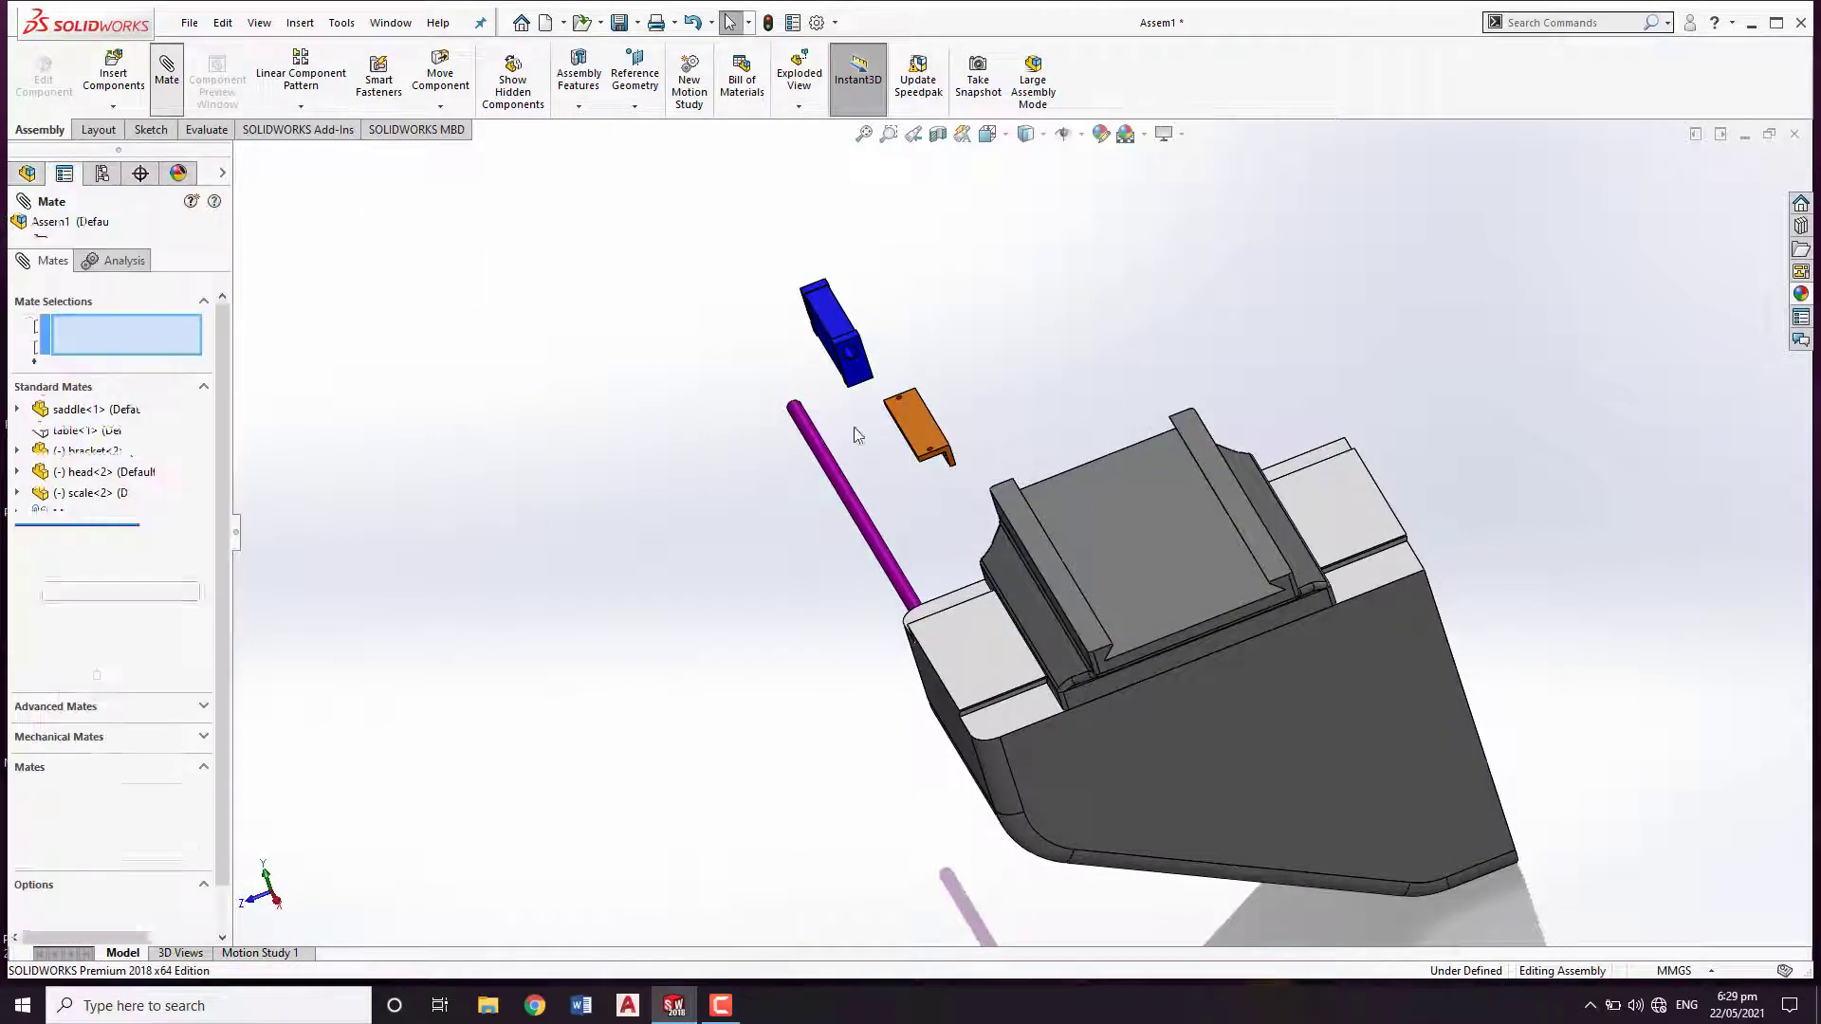
{"action": "scroll", "coordinate": [965, 474], "scroll_direction": "down", "scroll_amount": 3}
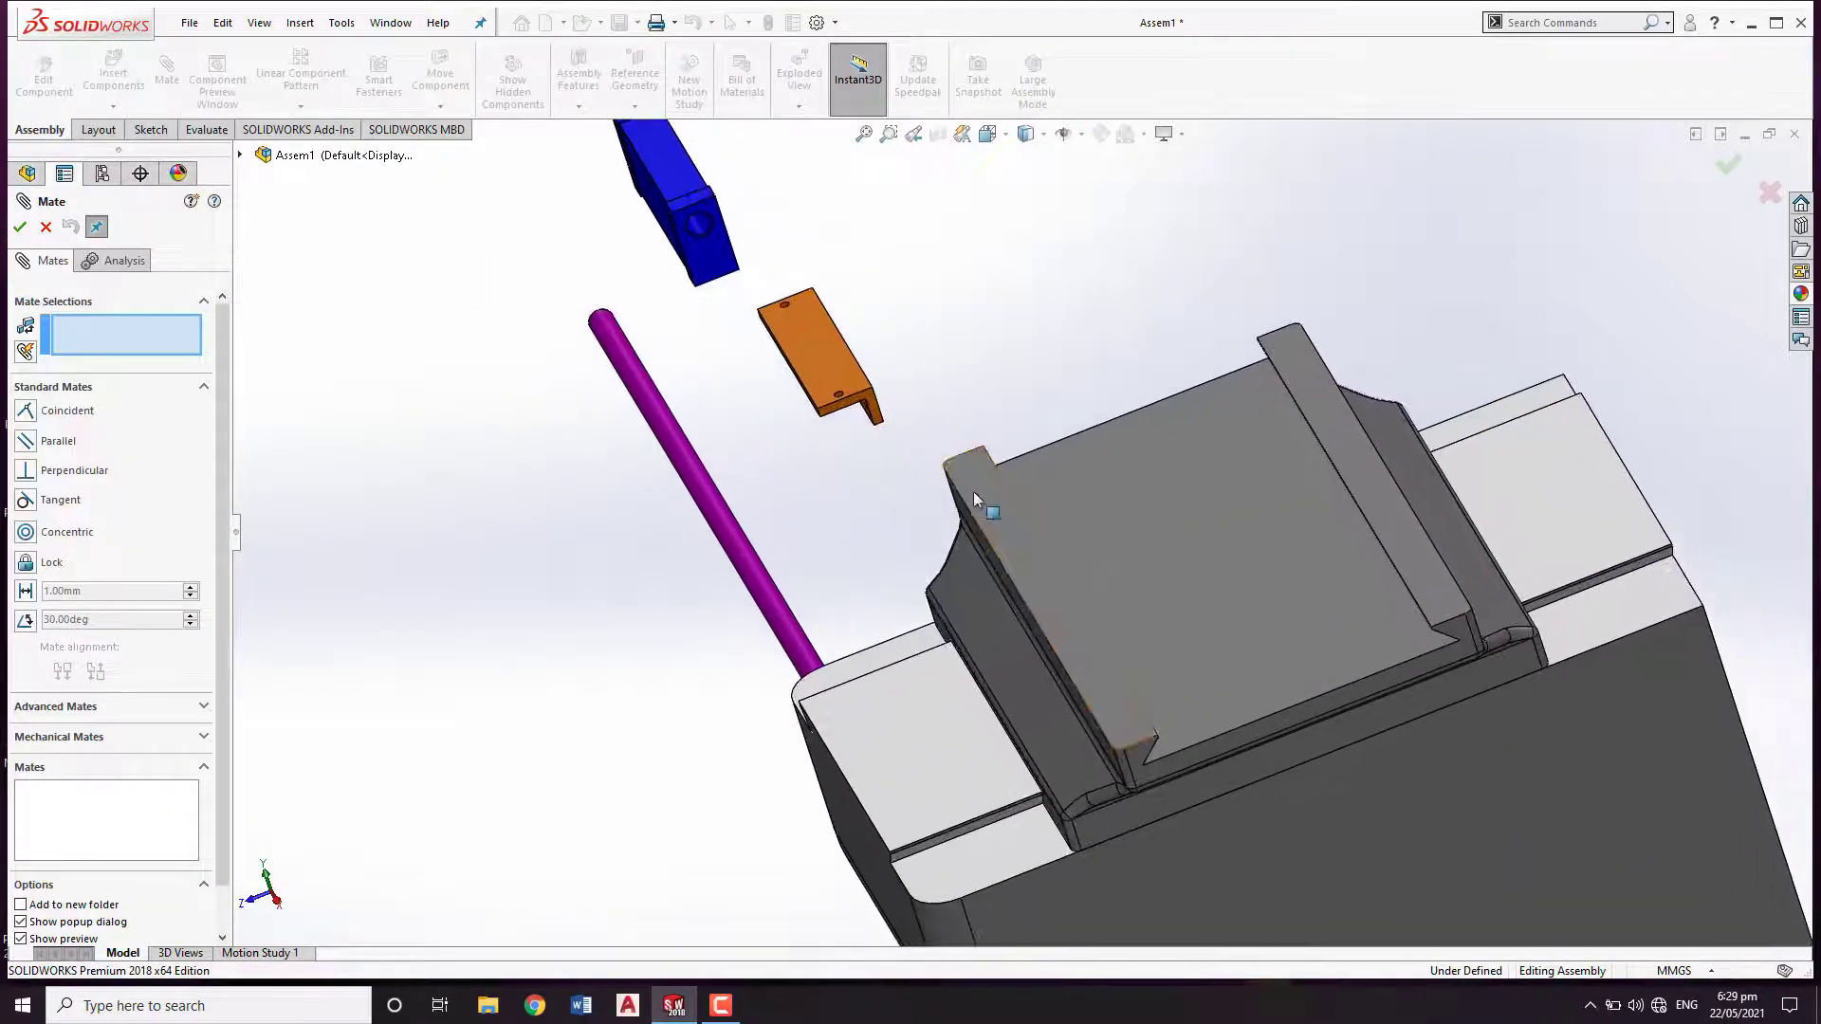
{"action": "left_click", "coordinate": [888, 417]}
{"action": "left_click", "coordinate": [960, 463]}
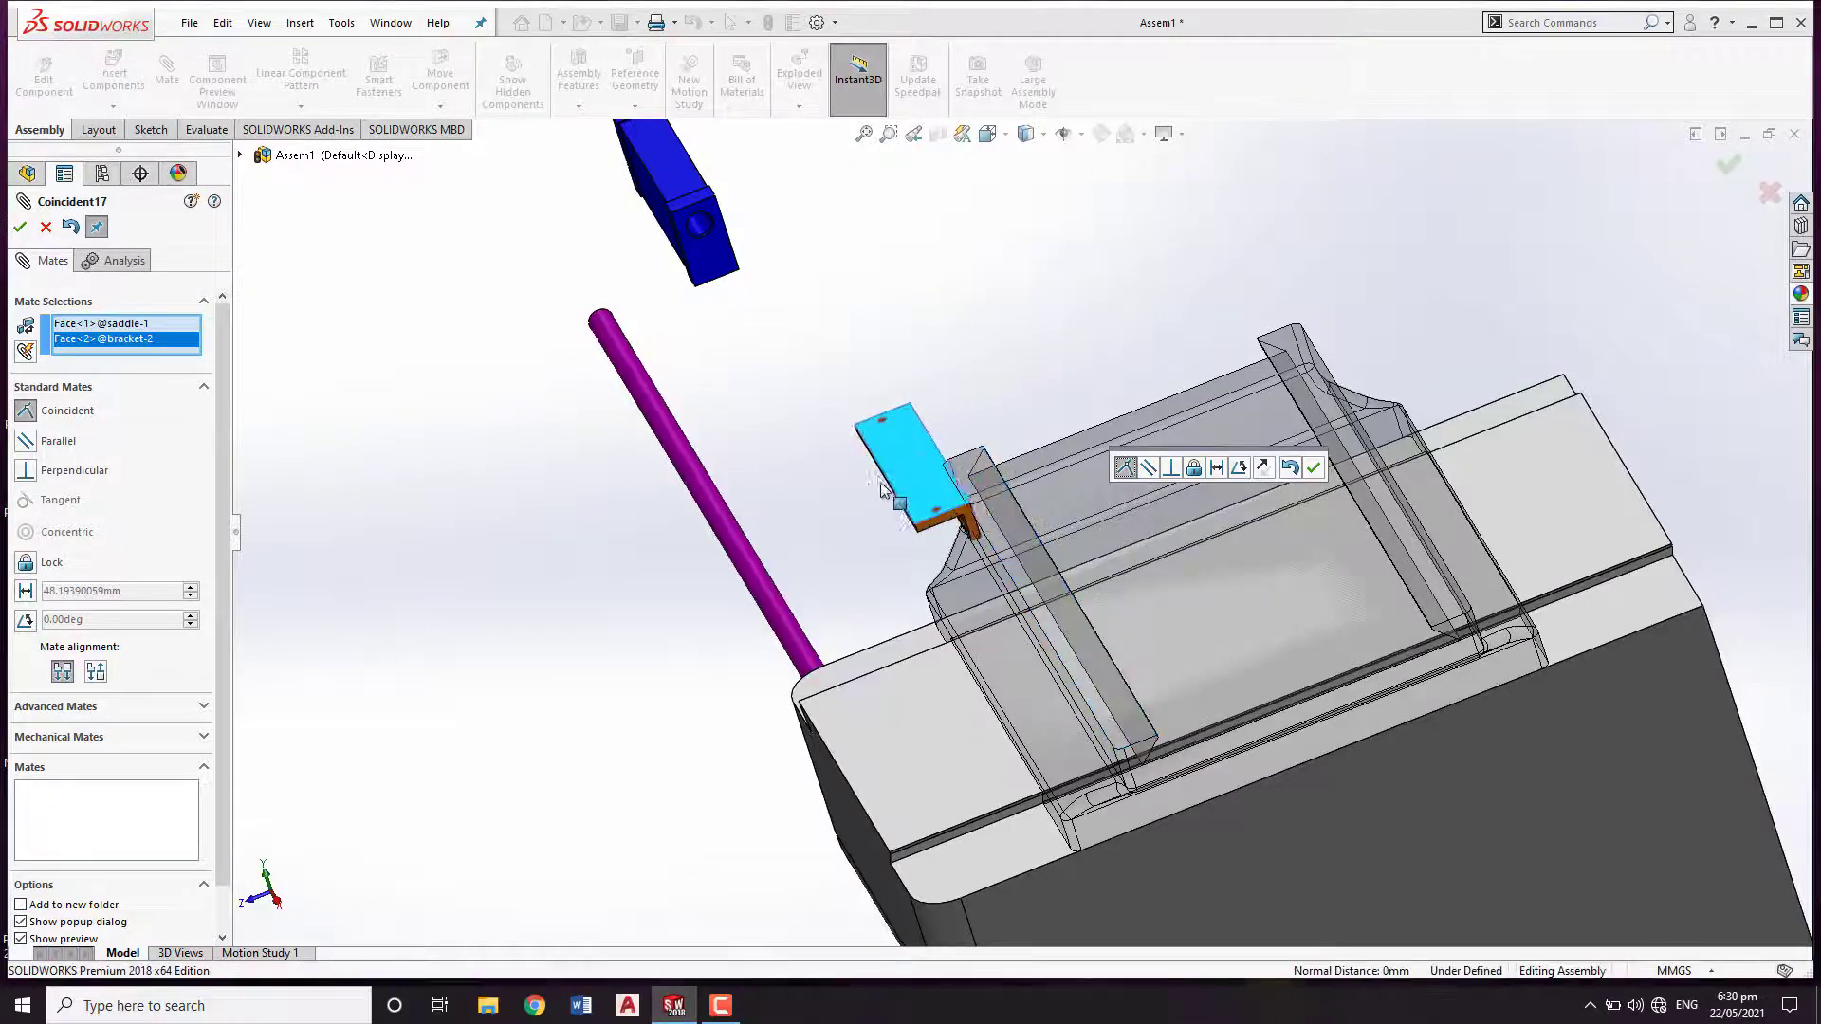
{"action": "left_click", "coordinate": [987, 133]}
{"action": "left_click", "coordinate": [1040, 215]}
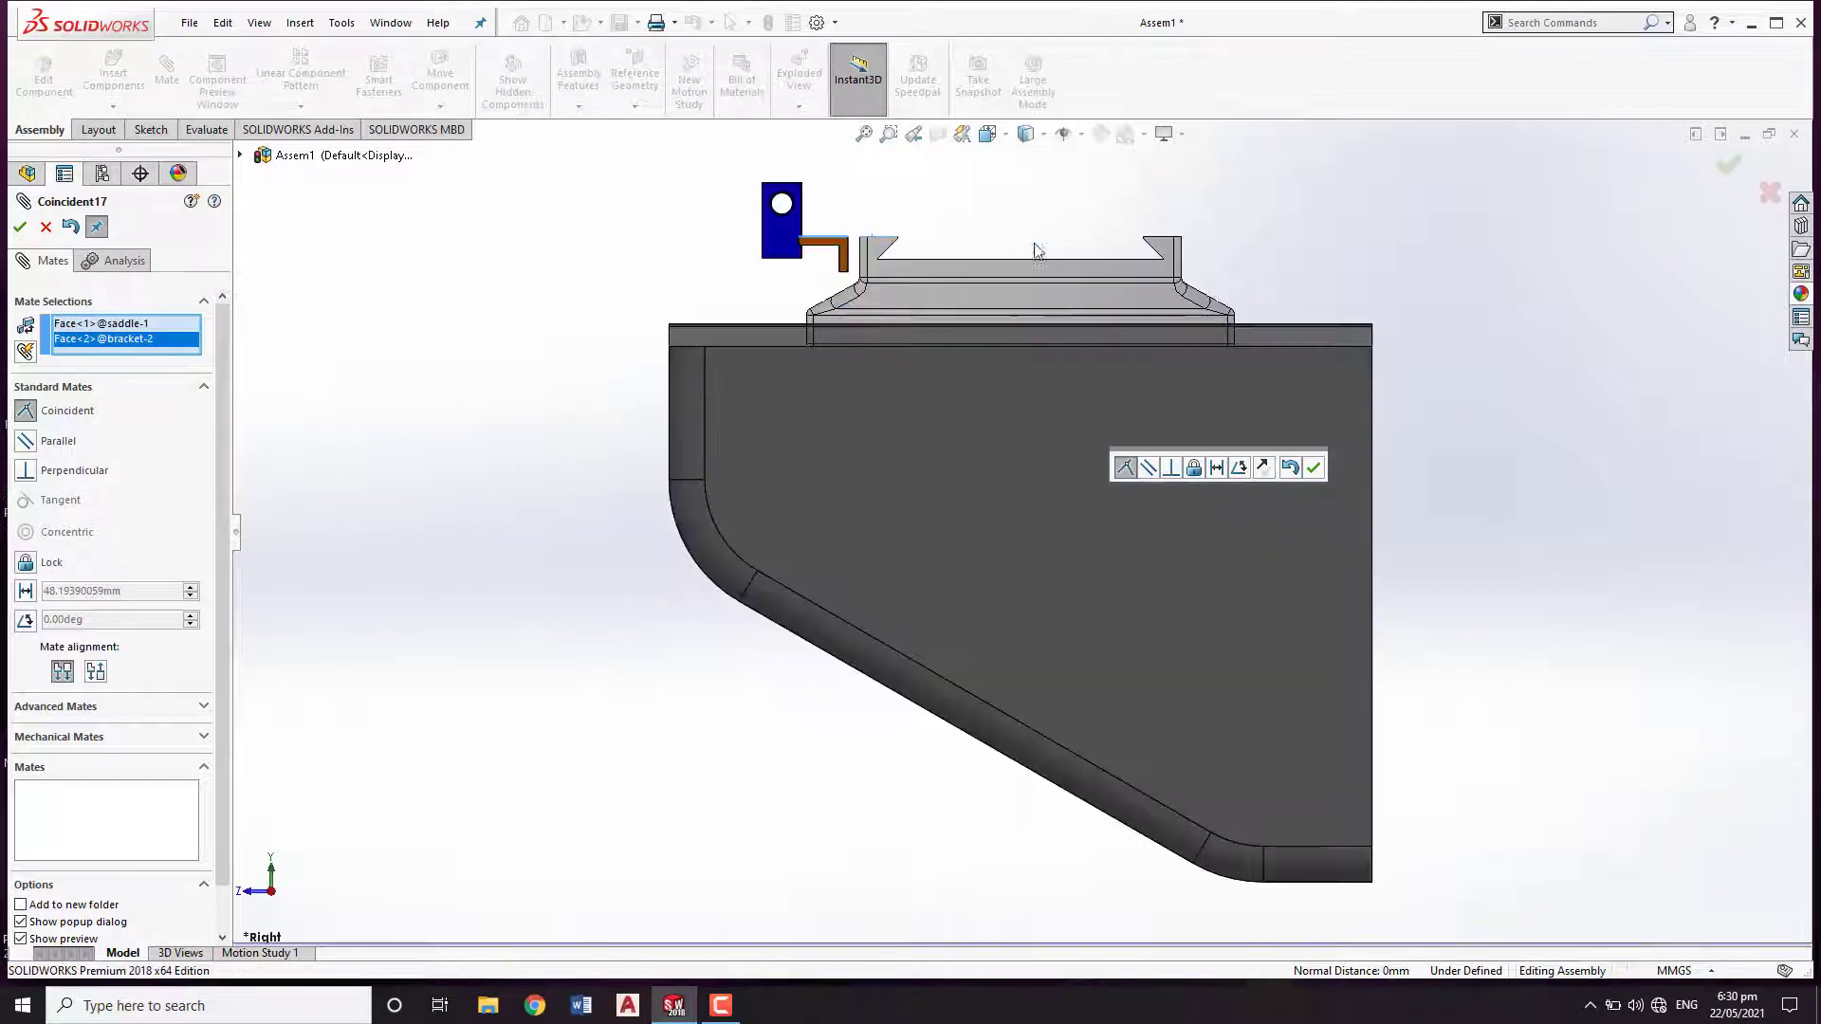
{"action": "scroll", "coordinate": [847, 253], "scroll_direction": "down", "scroll_amount": 3}
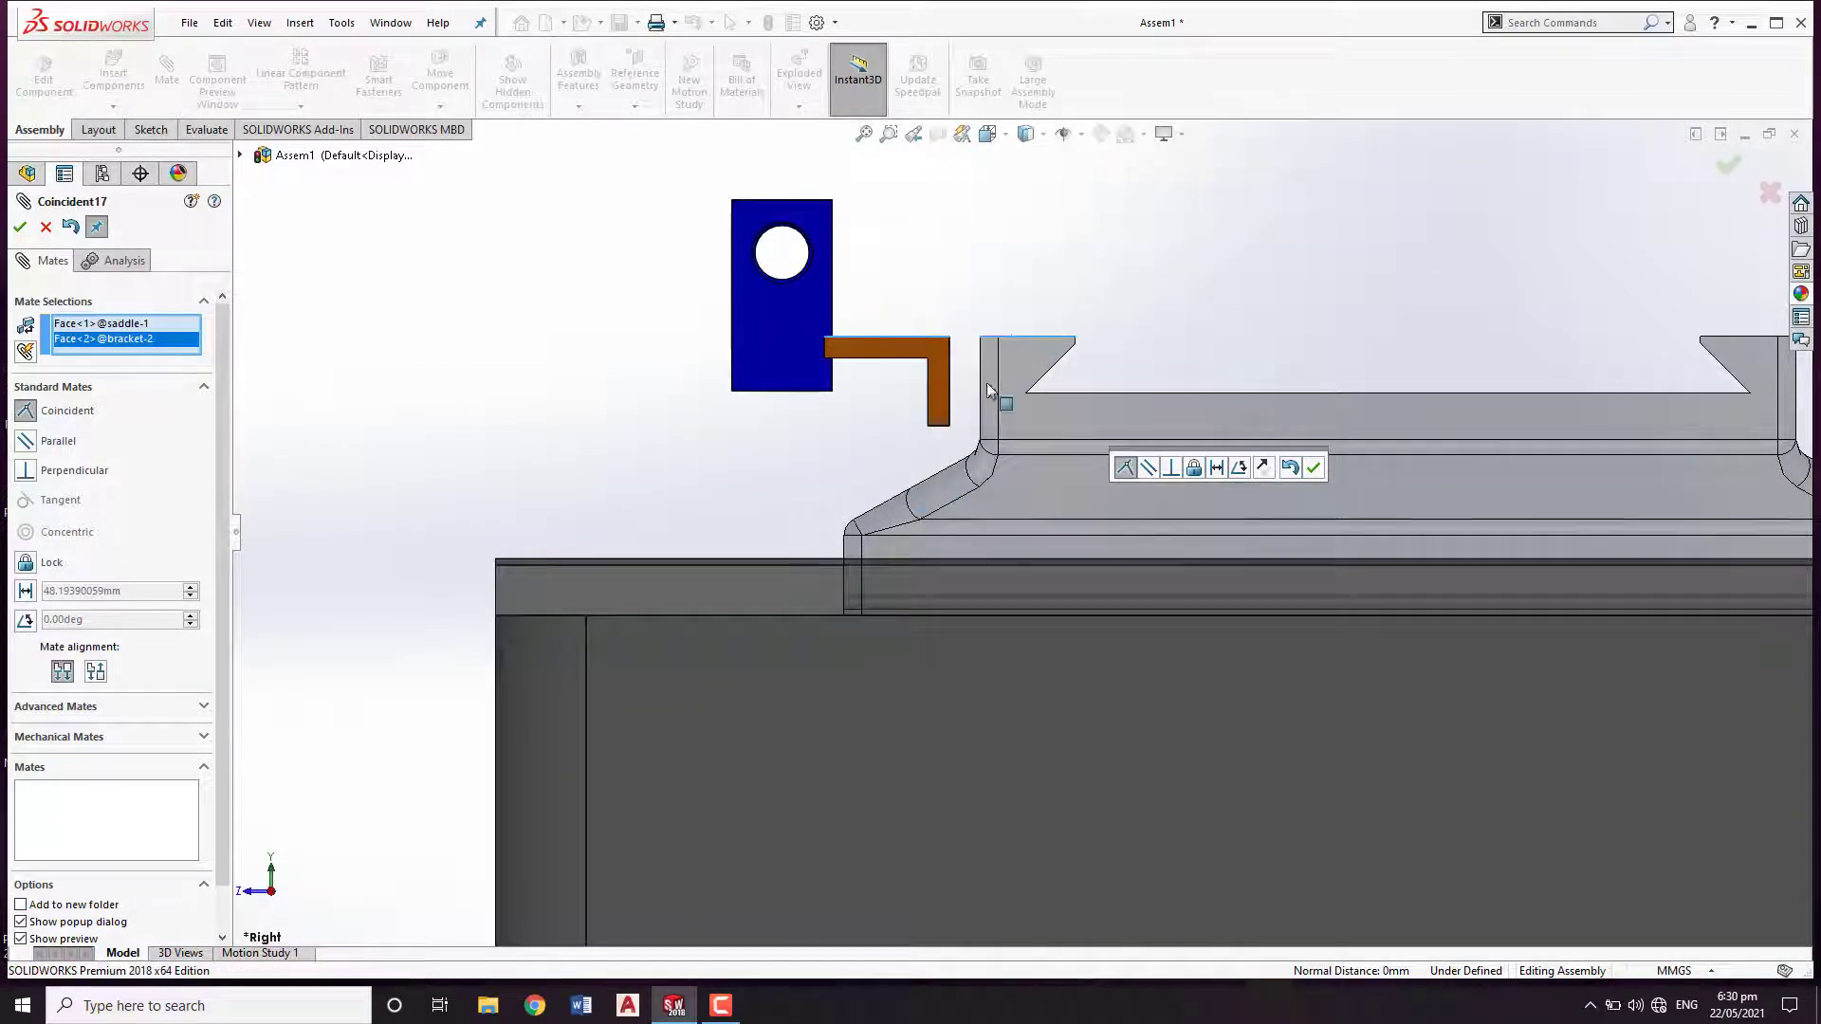
{"action": "scroll", "coordinate": [986, 383], "scroll_direction": "down", "scroll_amount": 1}
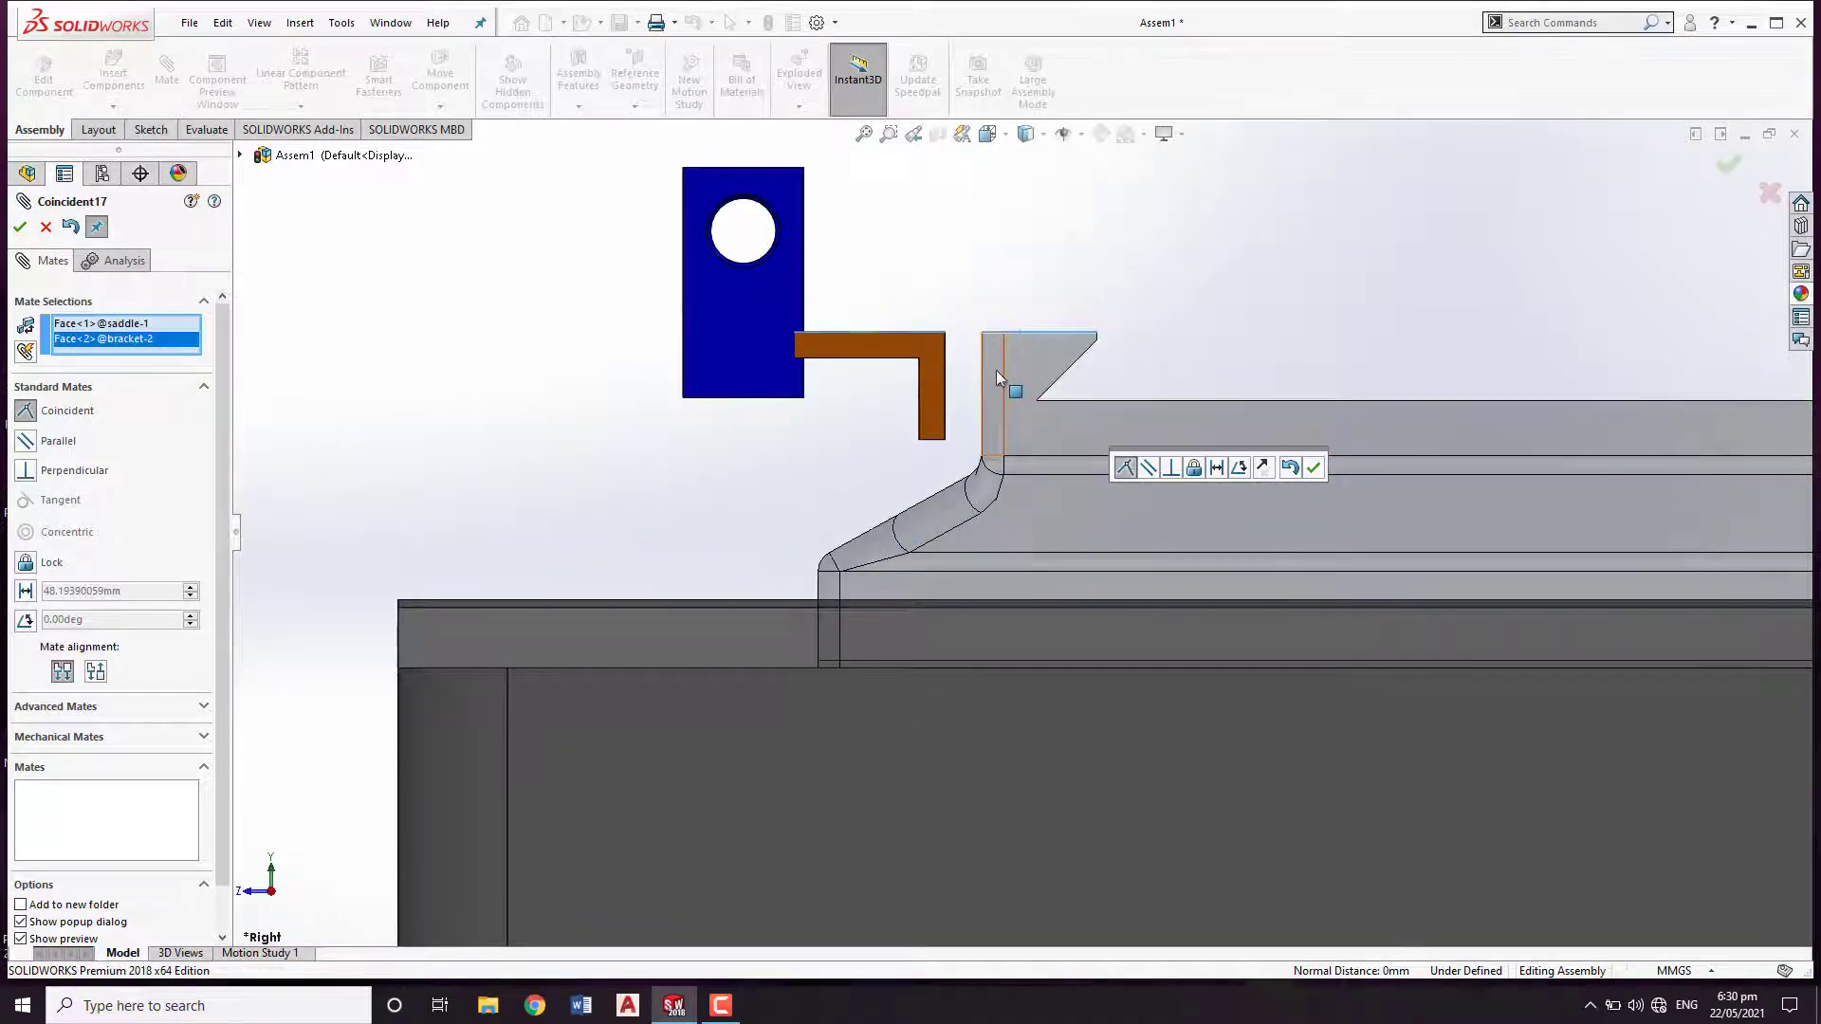
{"action": "left_click", "coordinate": [1216, 469]}
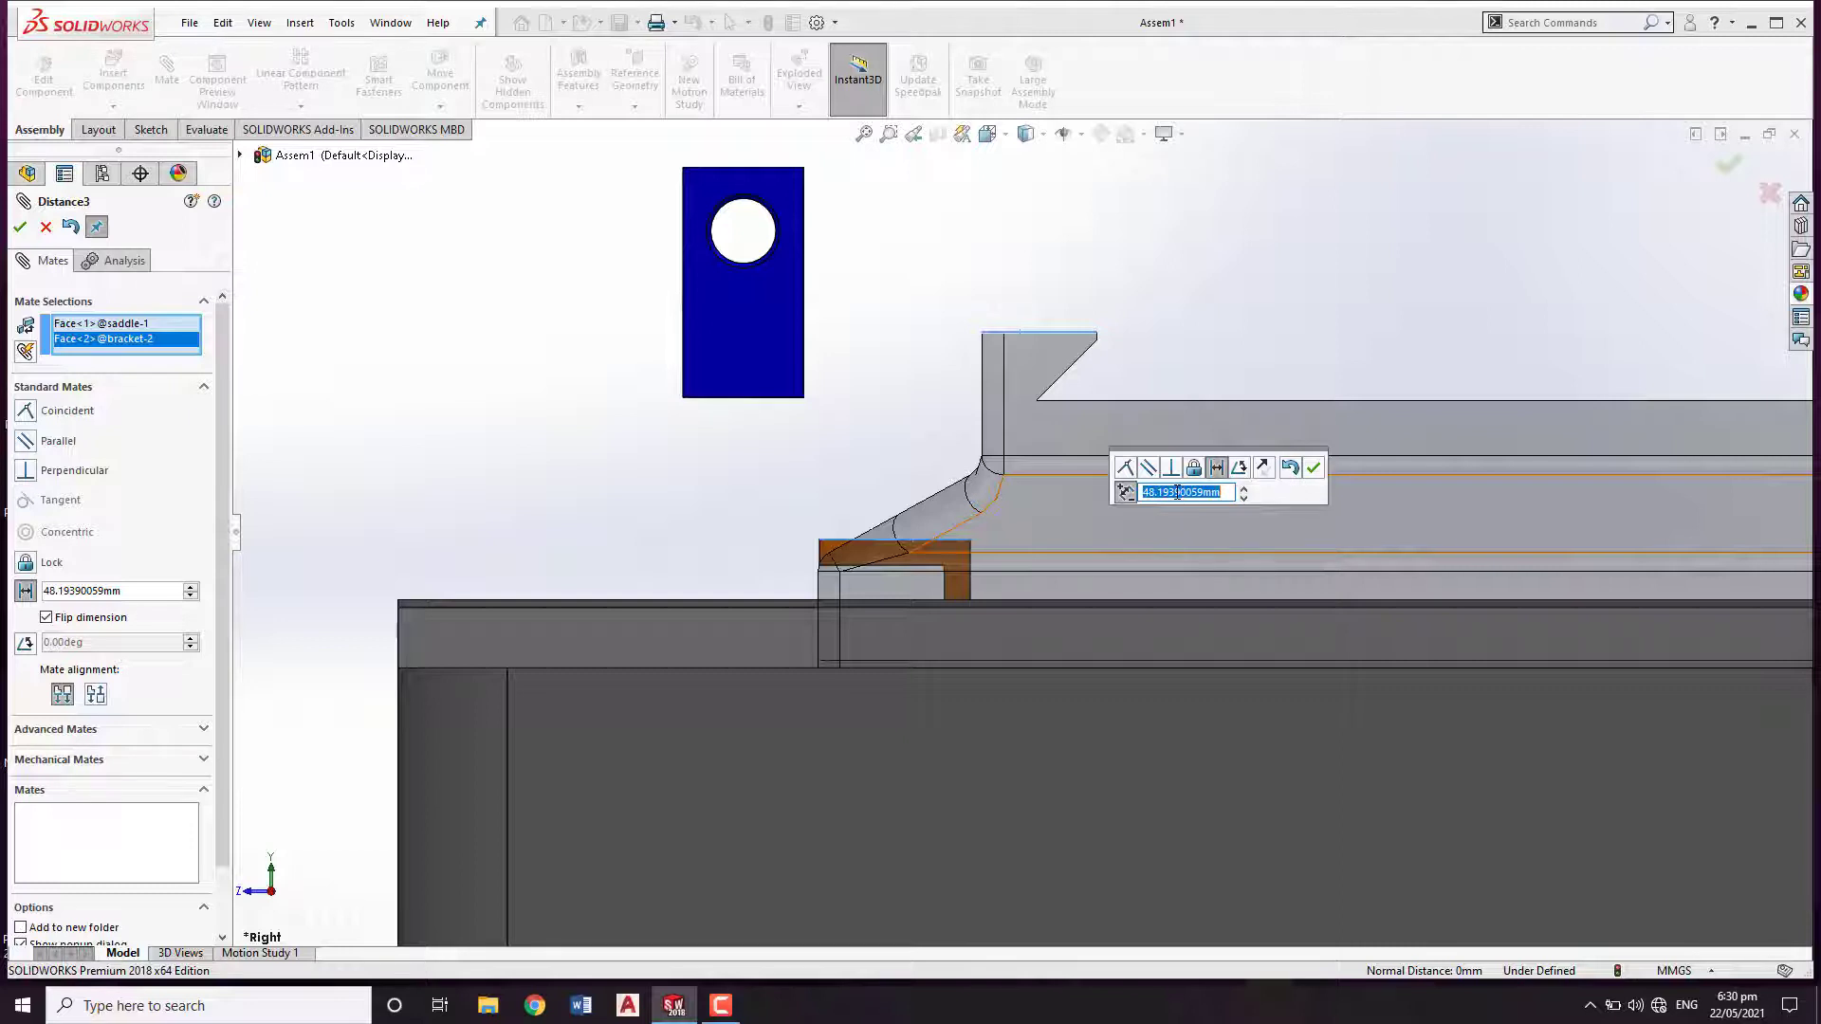
{"action": "key", "text": "Return"}
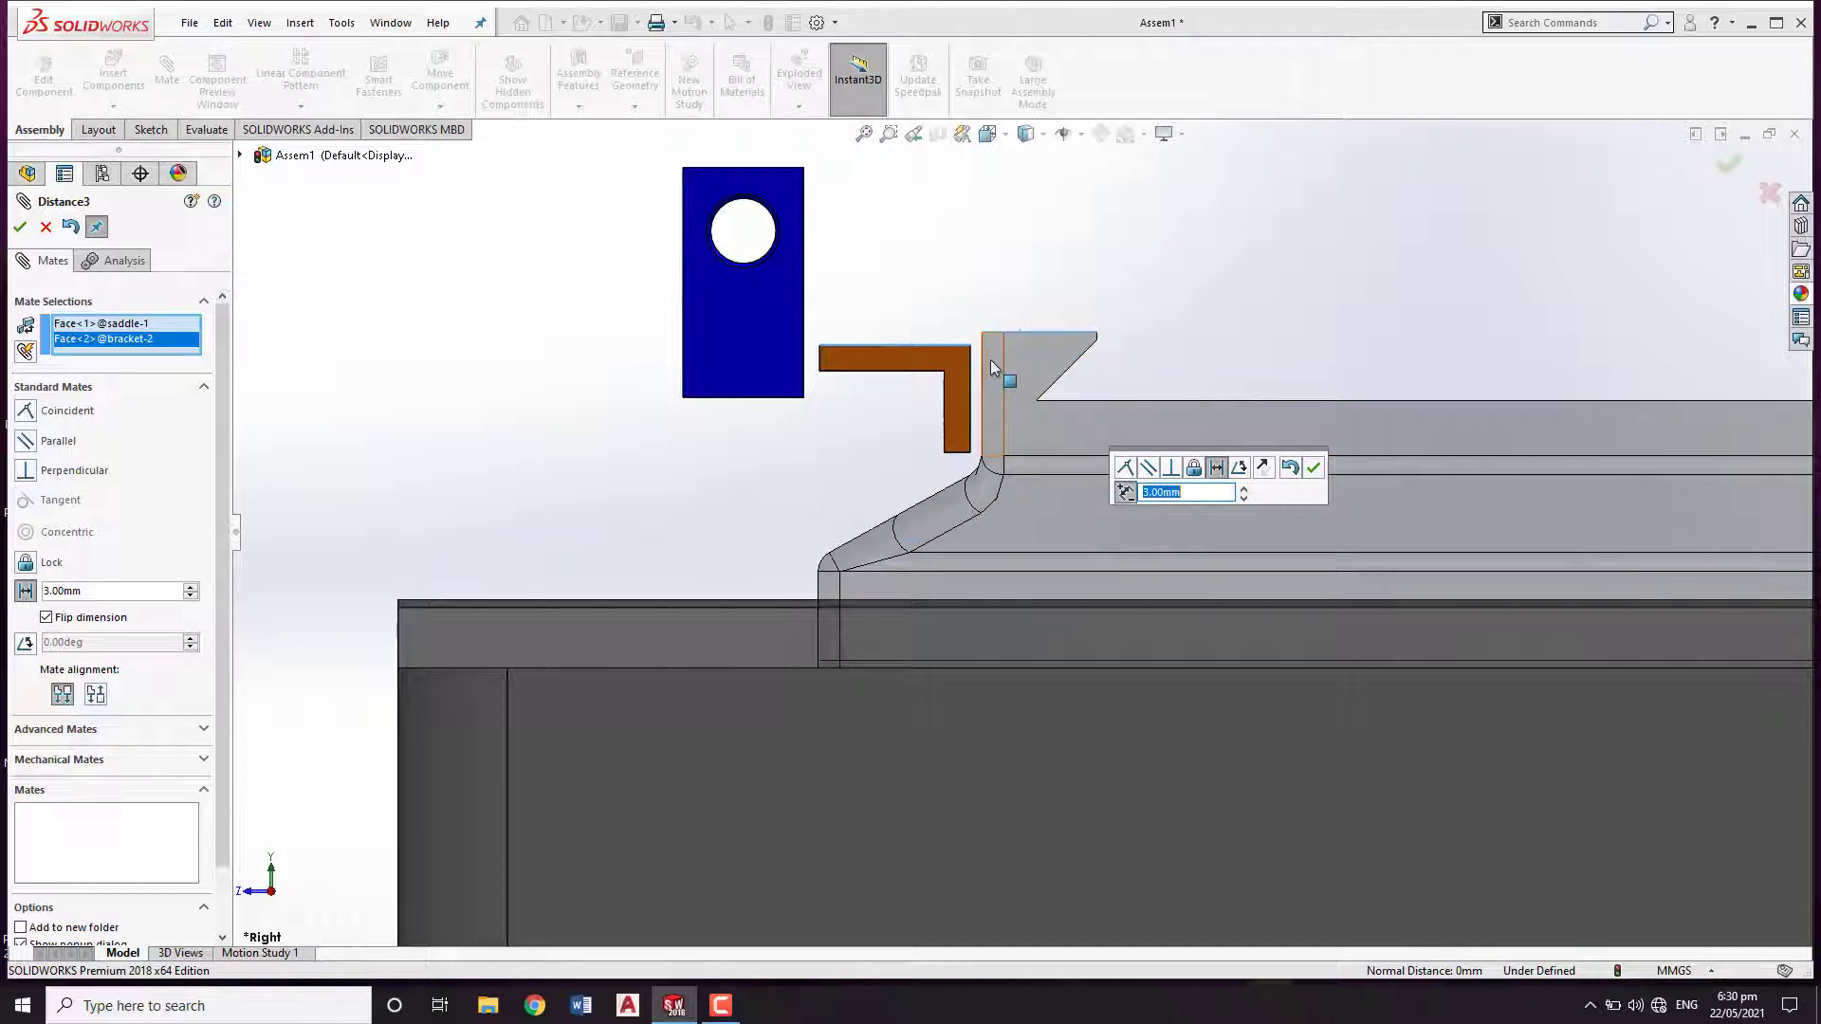
{"action": "left_click", "coordinate": [1314, 468]}
Add a coincident mate between the outer side face of the saddle's rail and the bracket's vertical outer face.
{"action": "mouse_move", "coordinate": [1049, 407]}
{"action": "middle_mouse_down"}
{"action": "mouse_move", "coordinate": [1017, 414]}
{"action": "mouse_move", "coordinate": [1028, 394]}
{"action": "middle_mouse_up"}
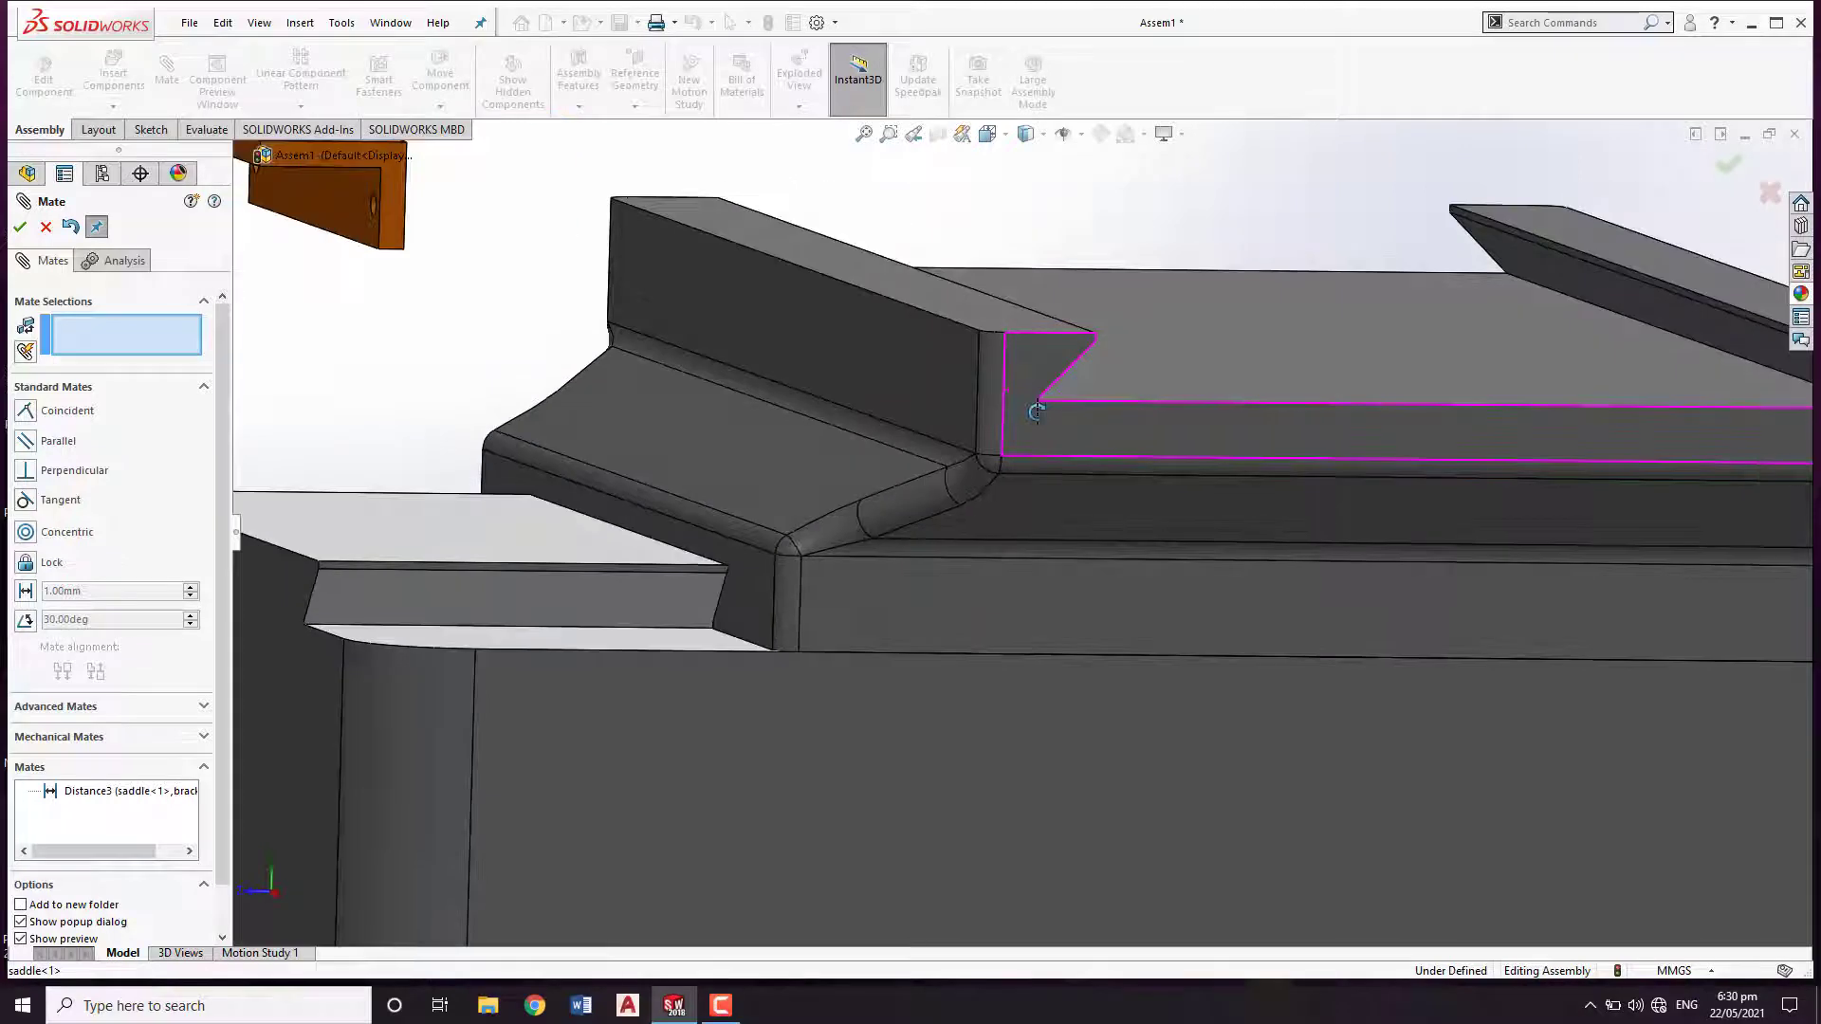
{"action": "left_click", "coordinate": [847, 367]}
{"action": "middle_click_drag", "start_coordinate": [846, 367], "coordinate": [1003, 272]}
{"action": "left_click", "coordinate": [1111, 241]}
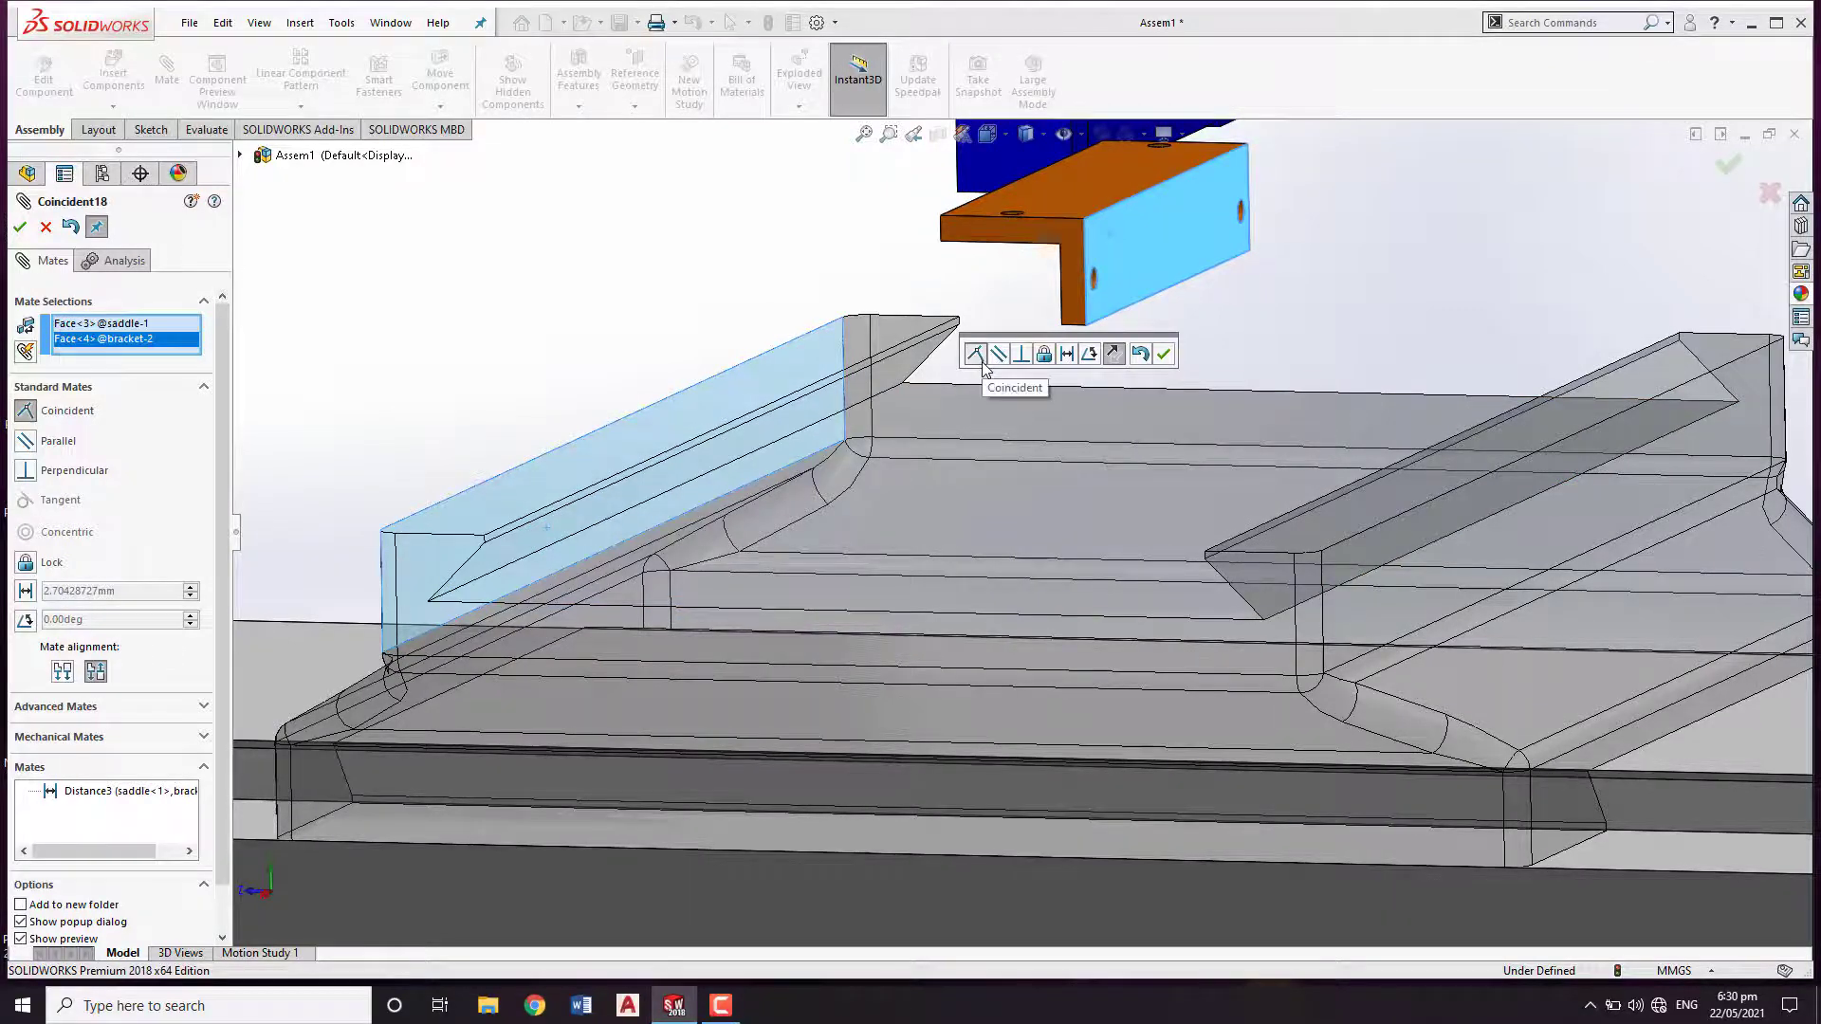
{"action": "left_click", "coordinate": [1164, 354]}
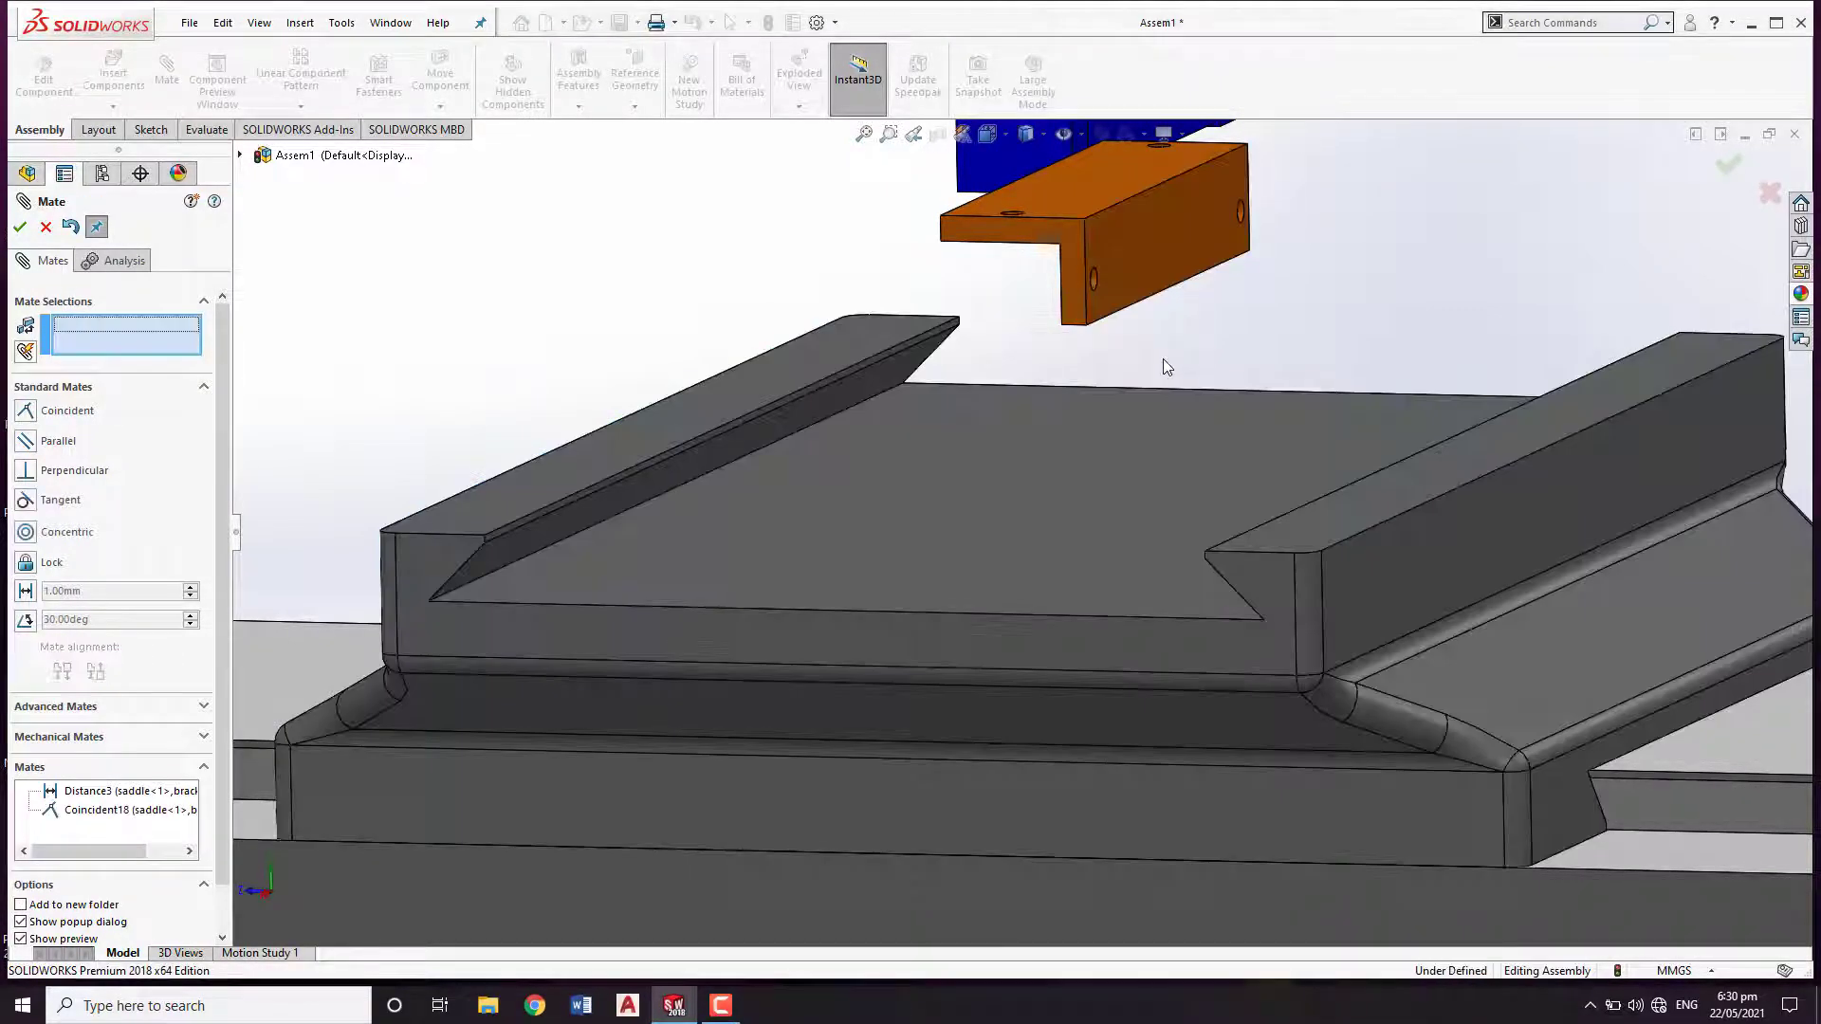
Add a coincident mate between the Right Plane of the saddle and the Right Plane of the bracket.
{"action": "scroll", "coordinate": [1167, 366], "scroll_direction": "up", "scroll_amount": 5}
{"action": "middle_click_drag", "start_coordinate": [1167, 366], "coordinate": [848, 497]}
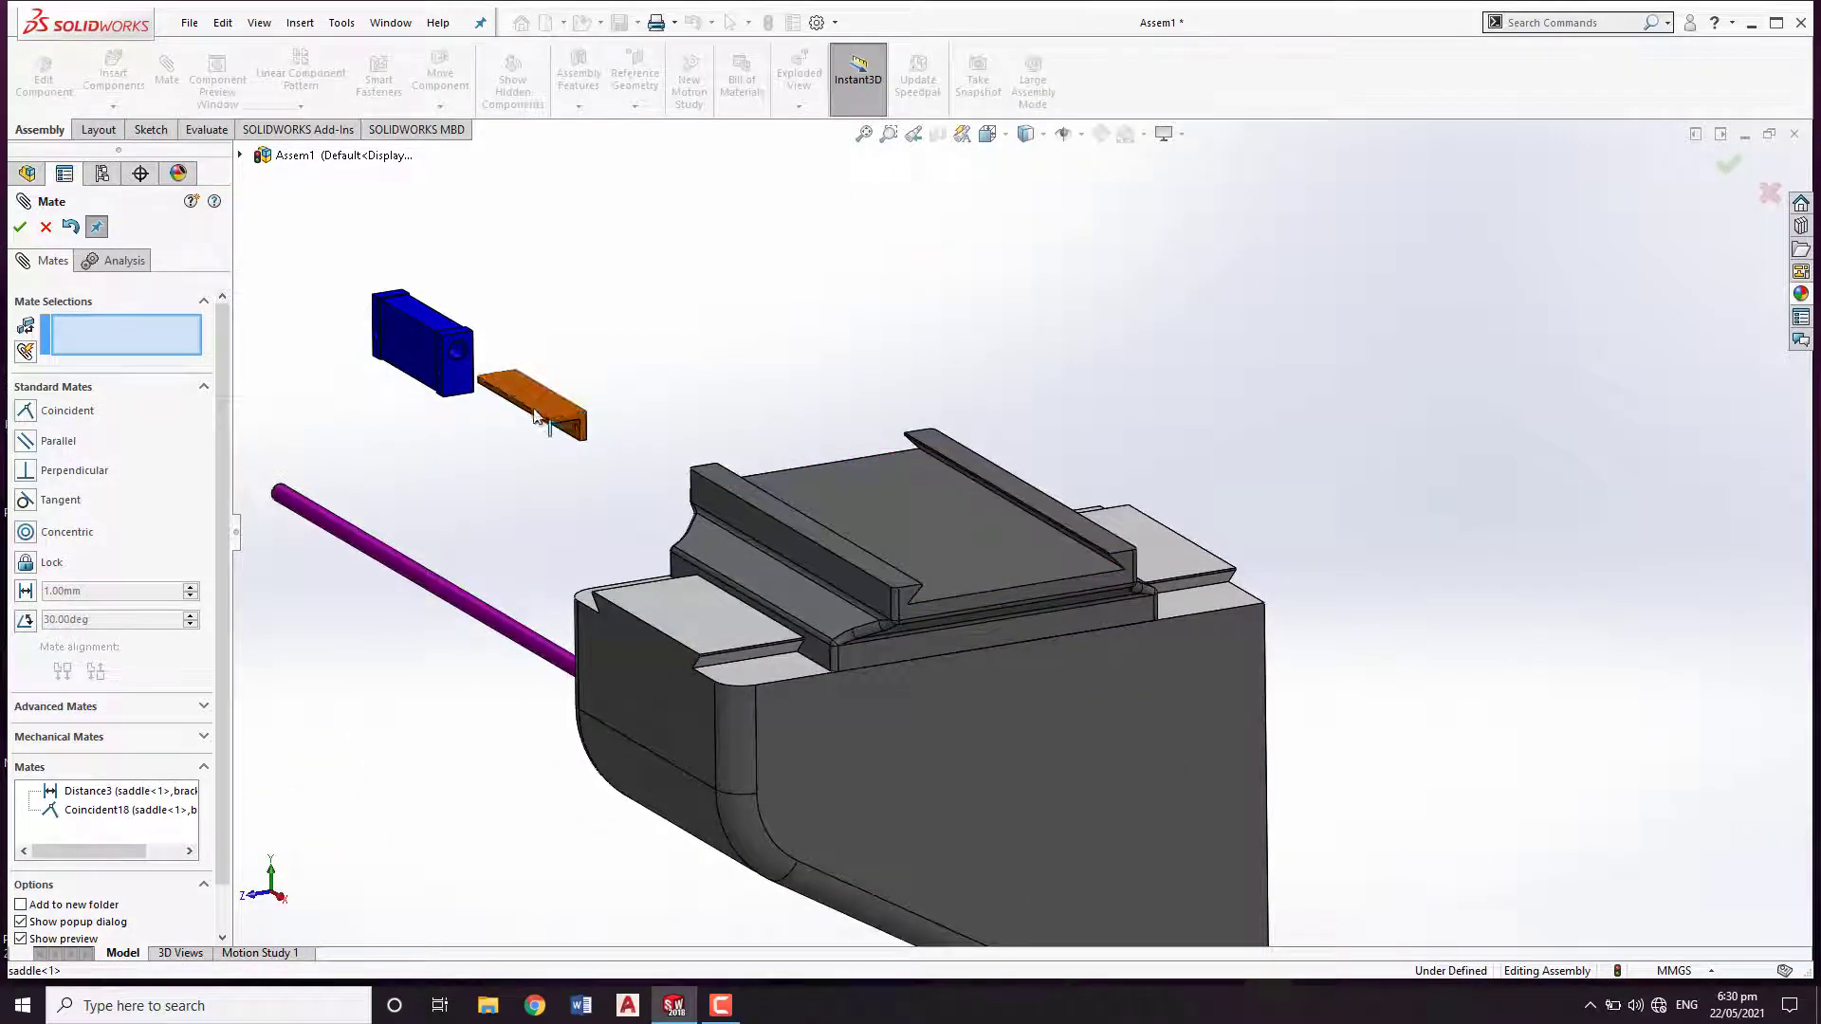
{"action": "middle_click_drag", "start_coordinate": [1028, 560], "coordinate": [1036, 485], "text": "ctrl"}
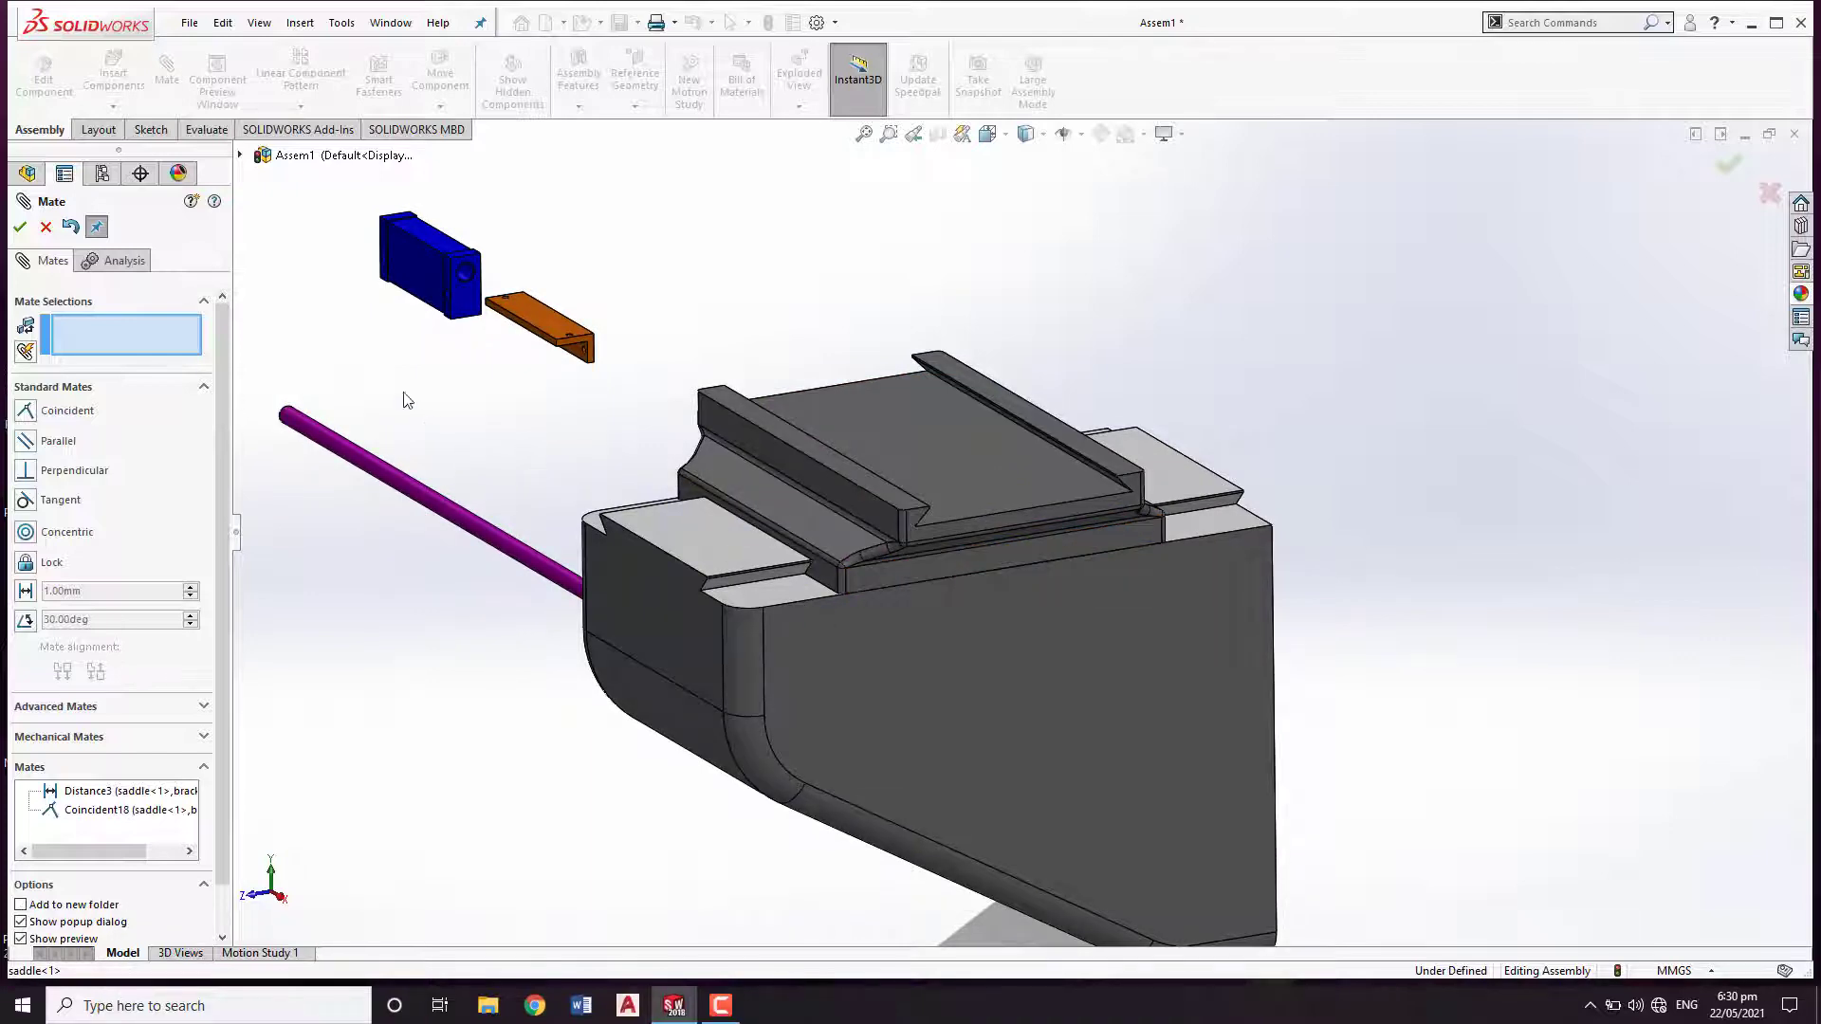
{"action": "middle_click_drag", "start_coordinate": [788, 554], "coordinate": [801, 557]}
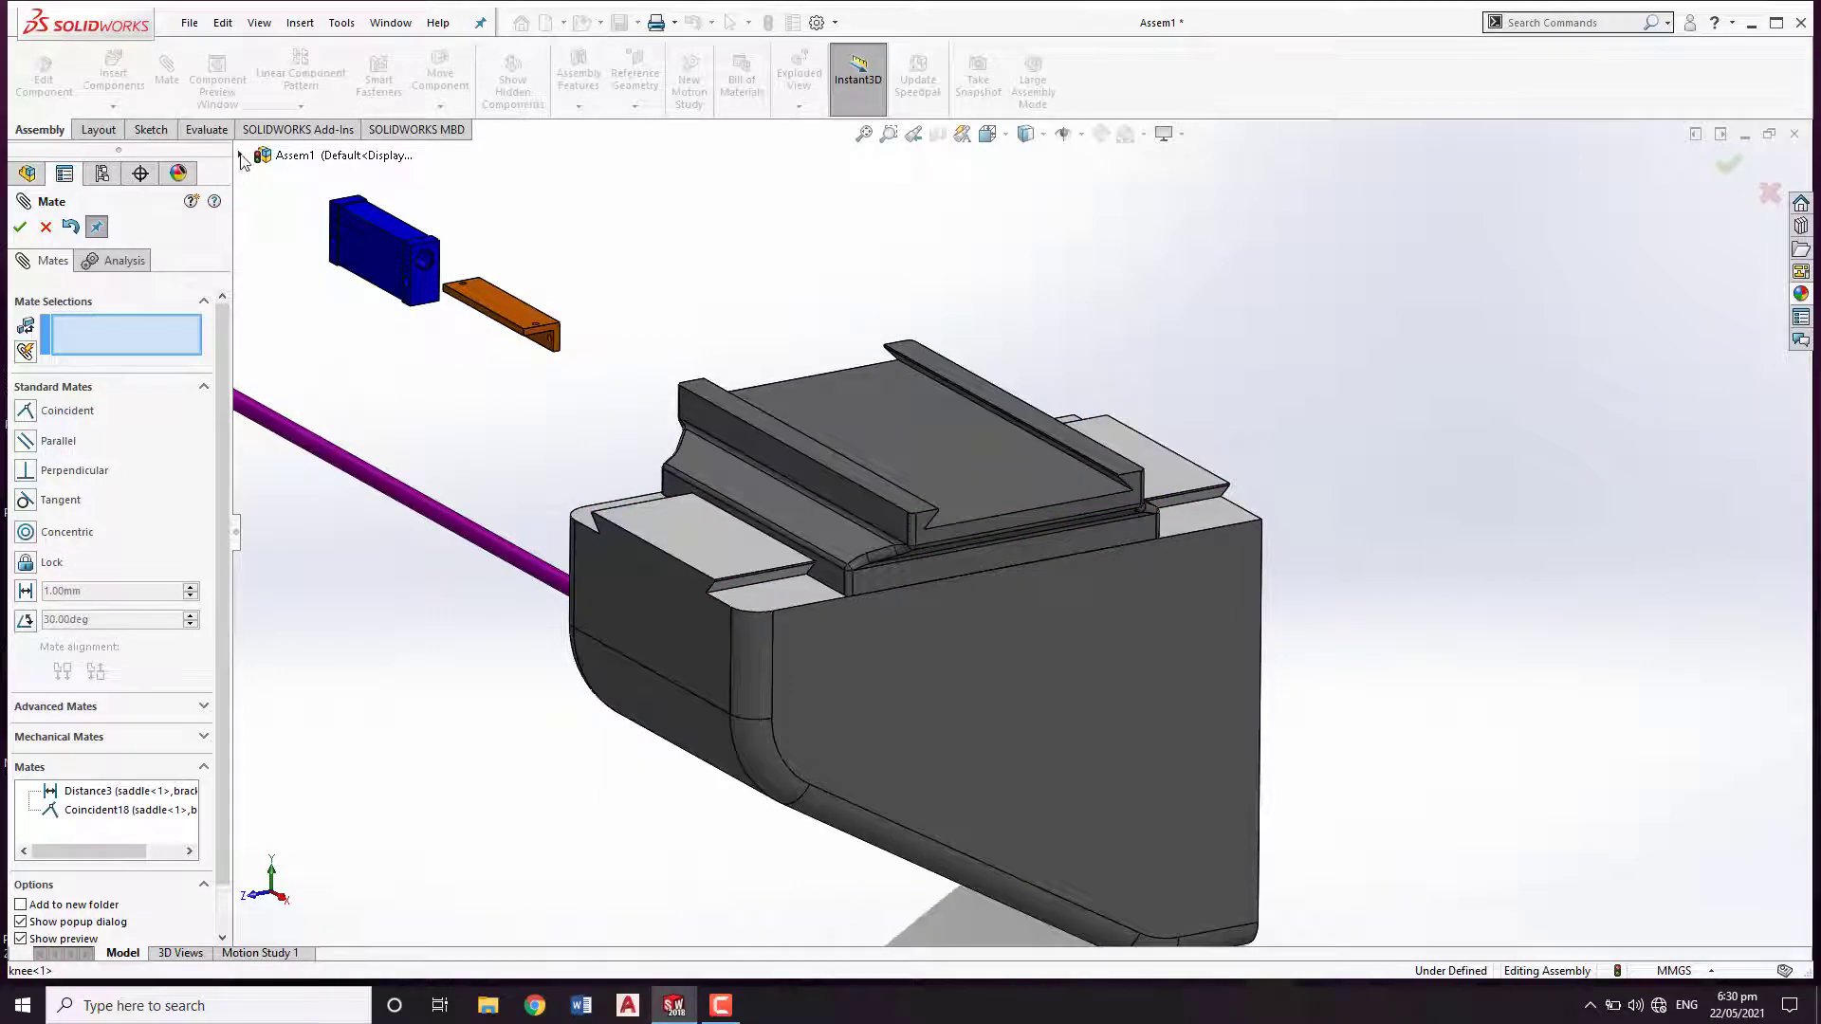
{"action": "left_click", "coordinate": [241, 156]}
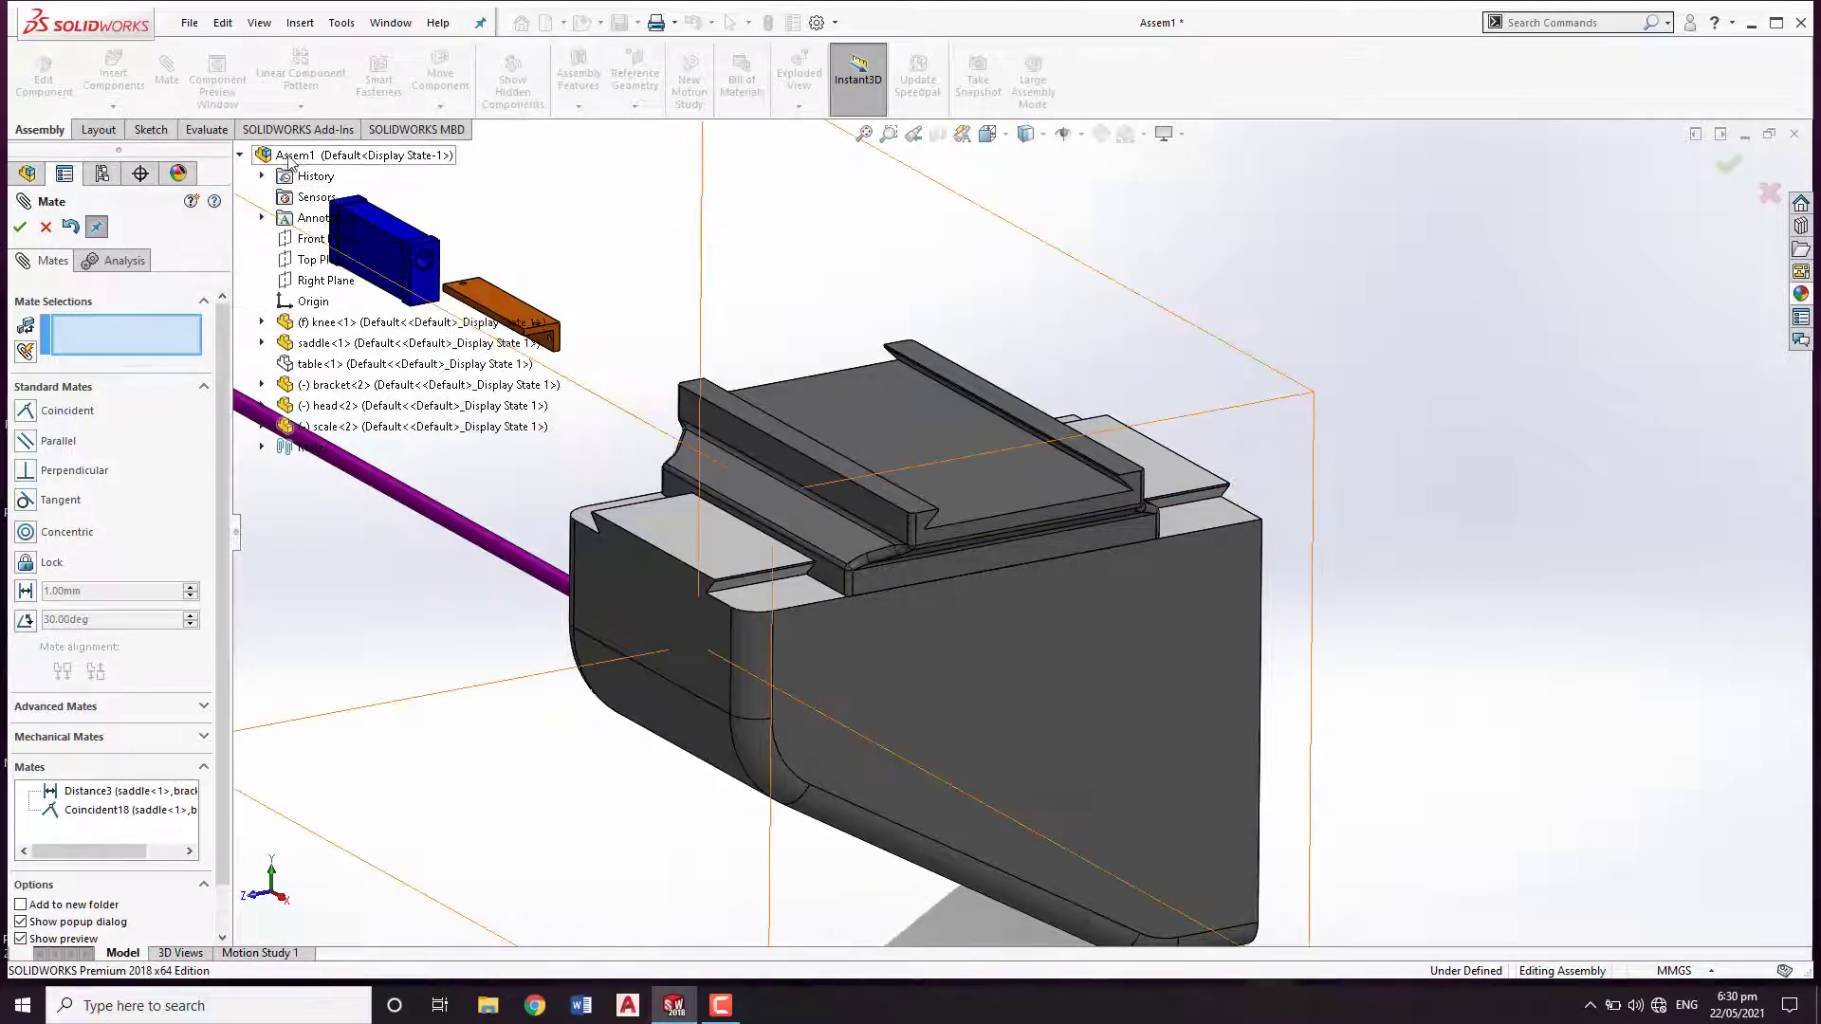
{"action": "left_click", "coordinate": [262, 344]}
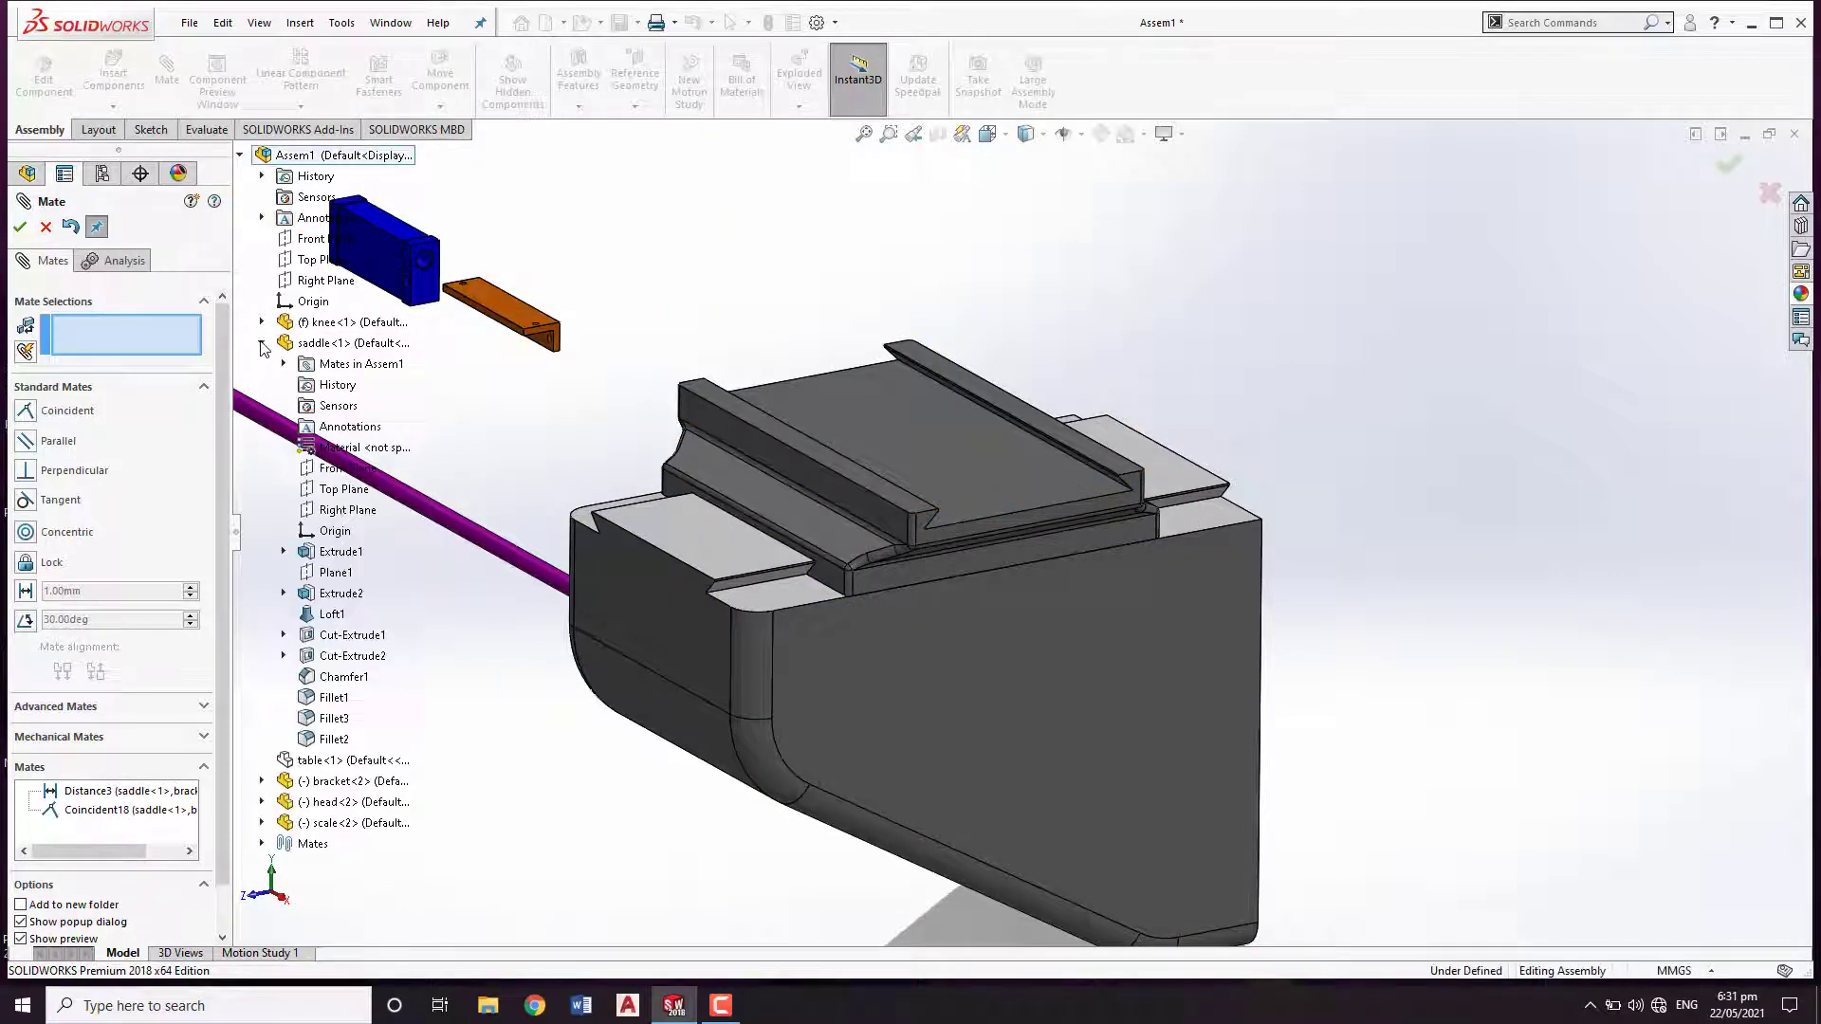
{"action": "left_click", "coordinate": [350, 511]}
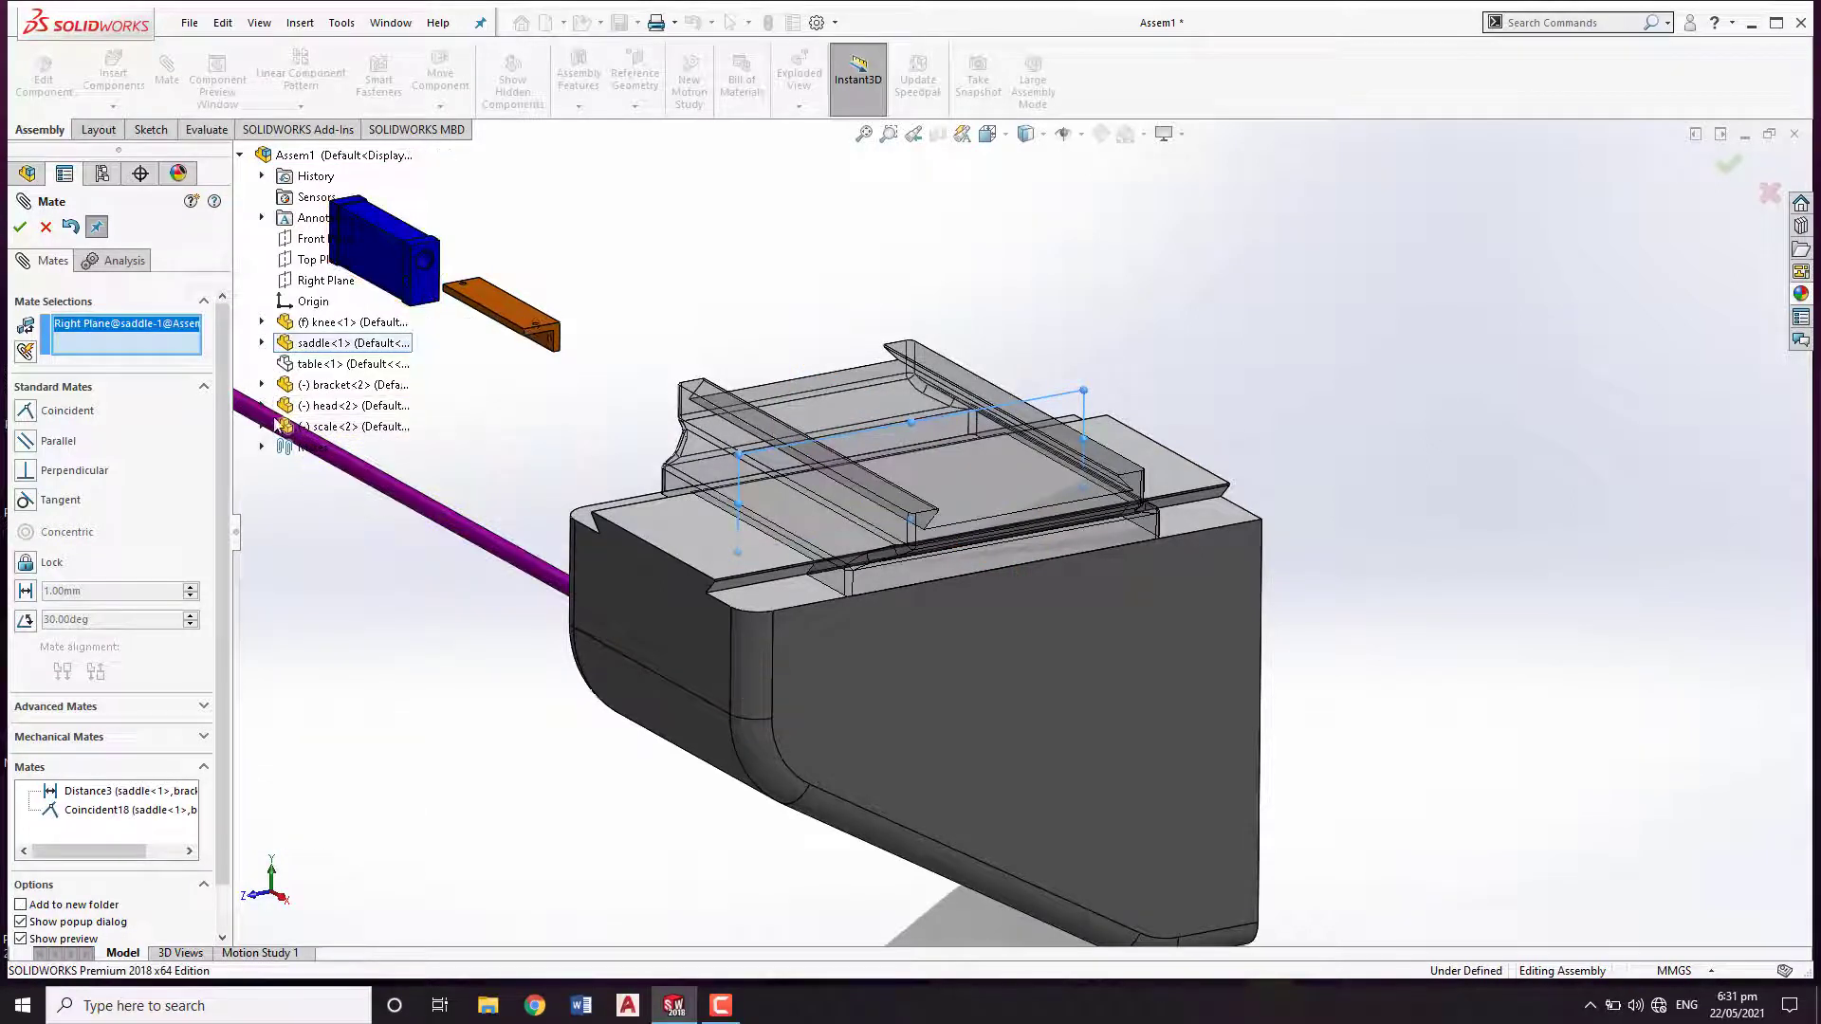
{"action": "left_click", "coordinate": [262, 385]}
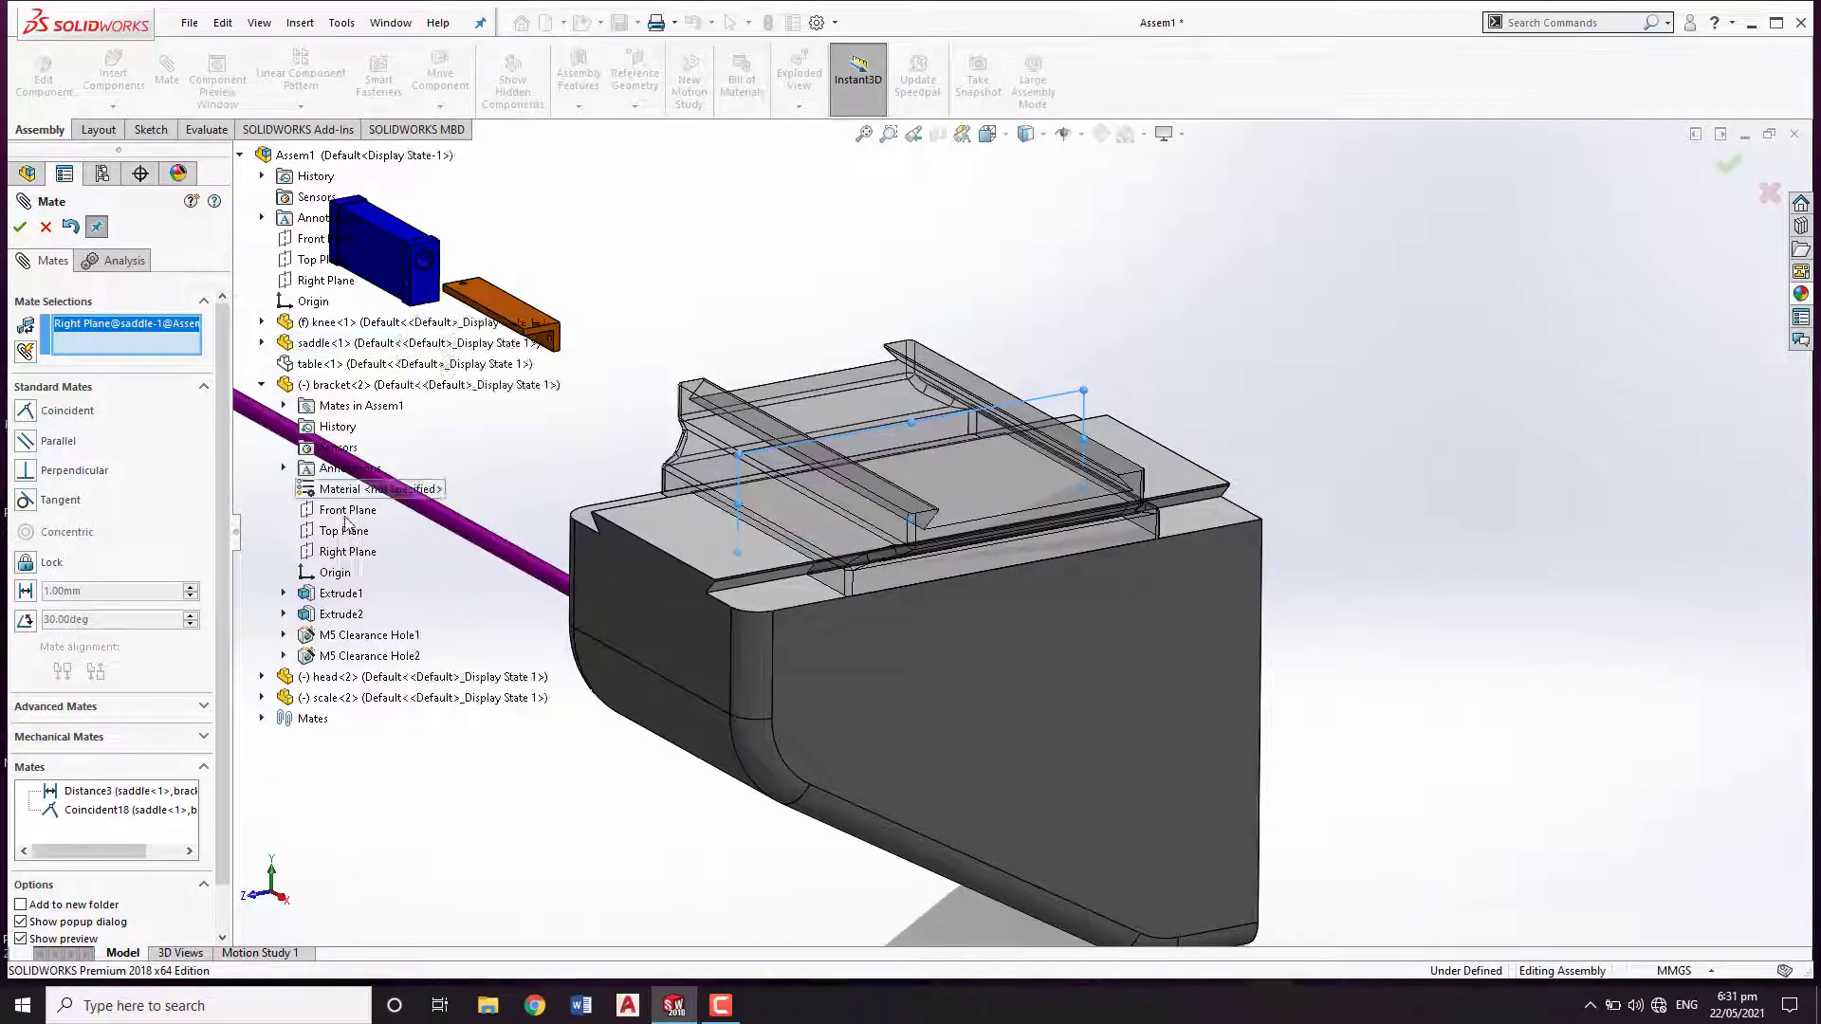
{"action": "left_click", "coordinate": [347, 554]}
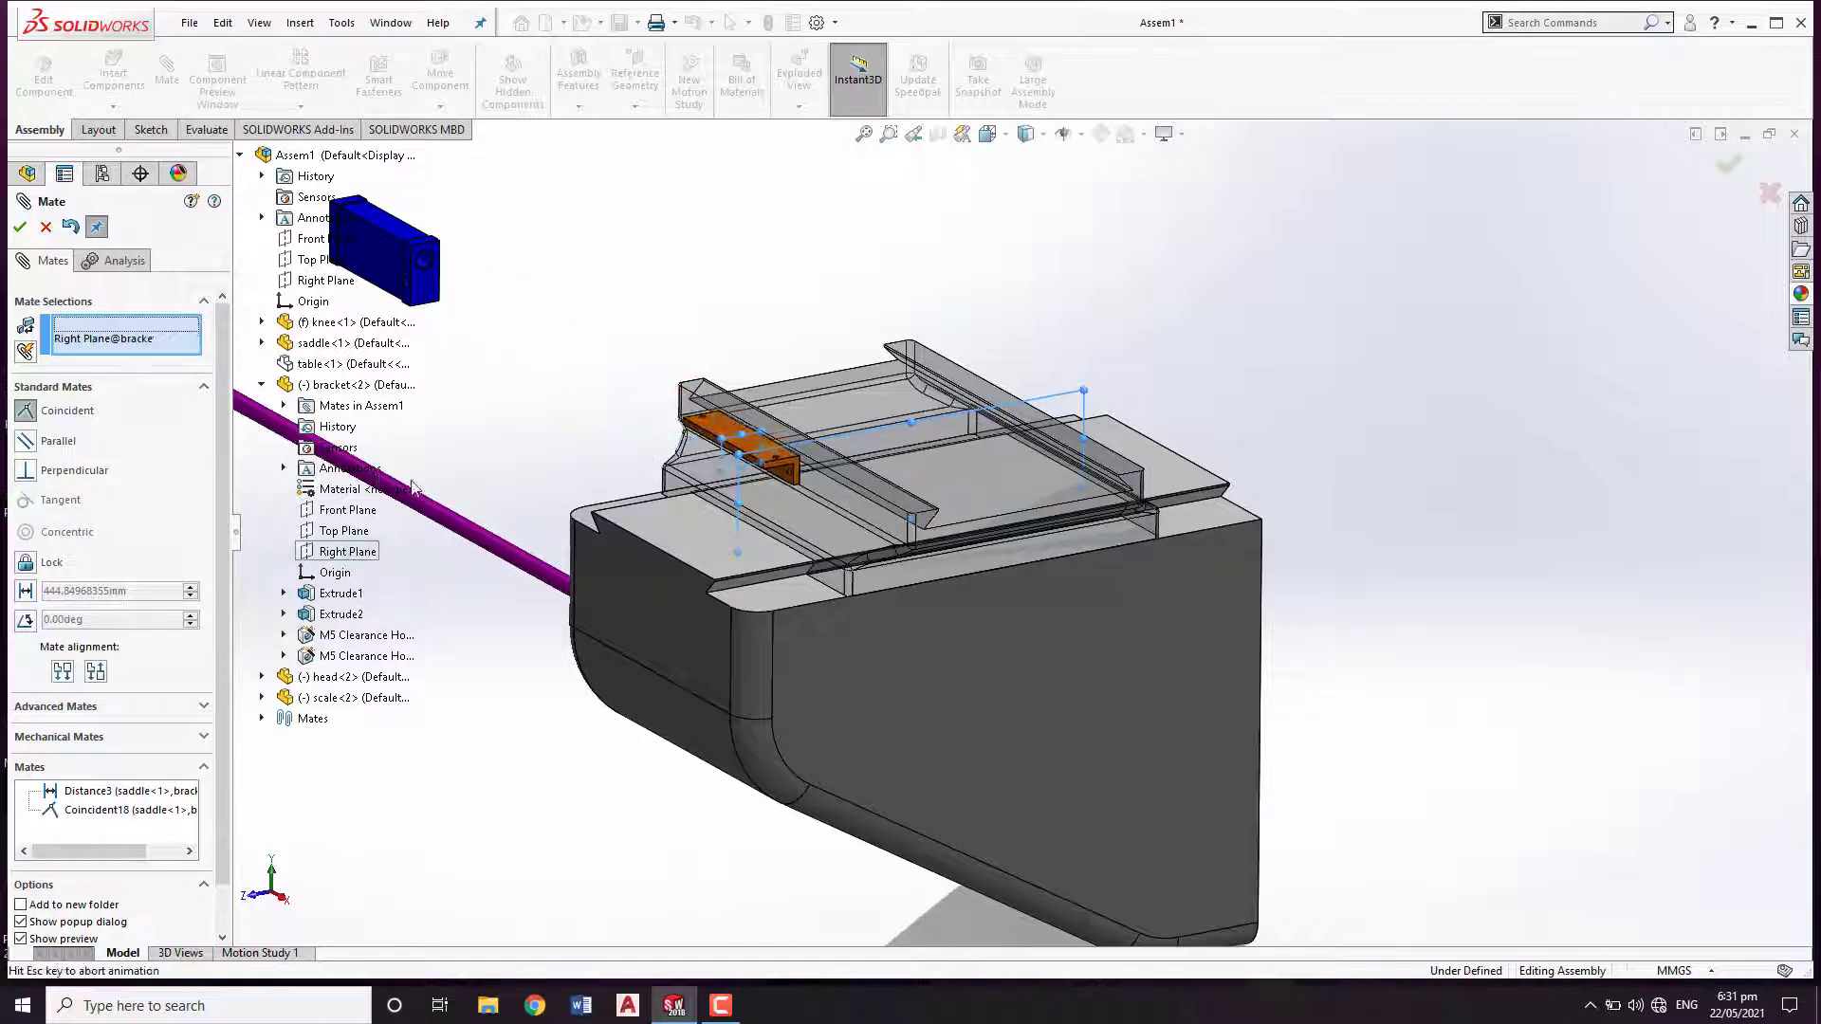
{"action": "middle_click_drag", "start_coordinate": [347, 559], "coordinate": [303, 208]}
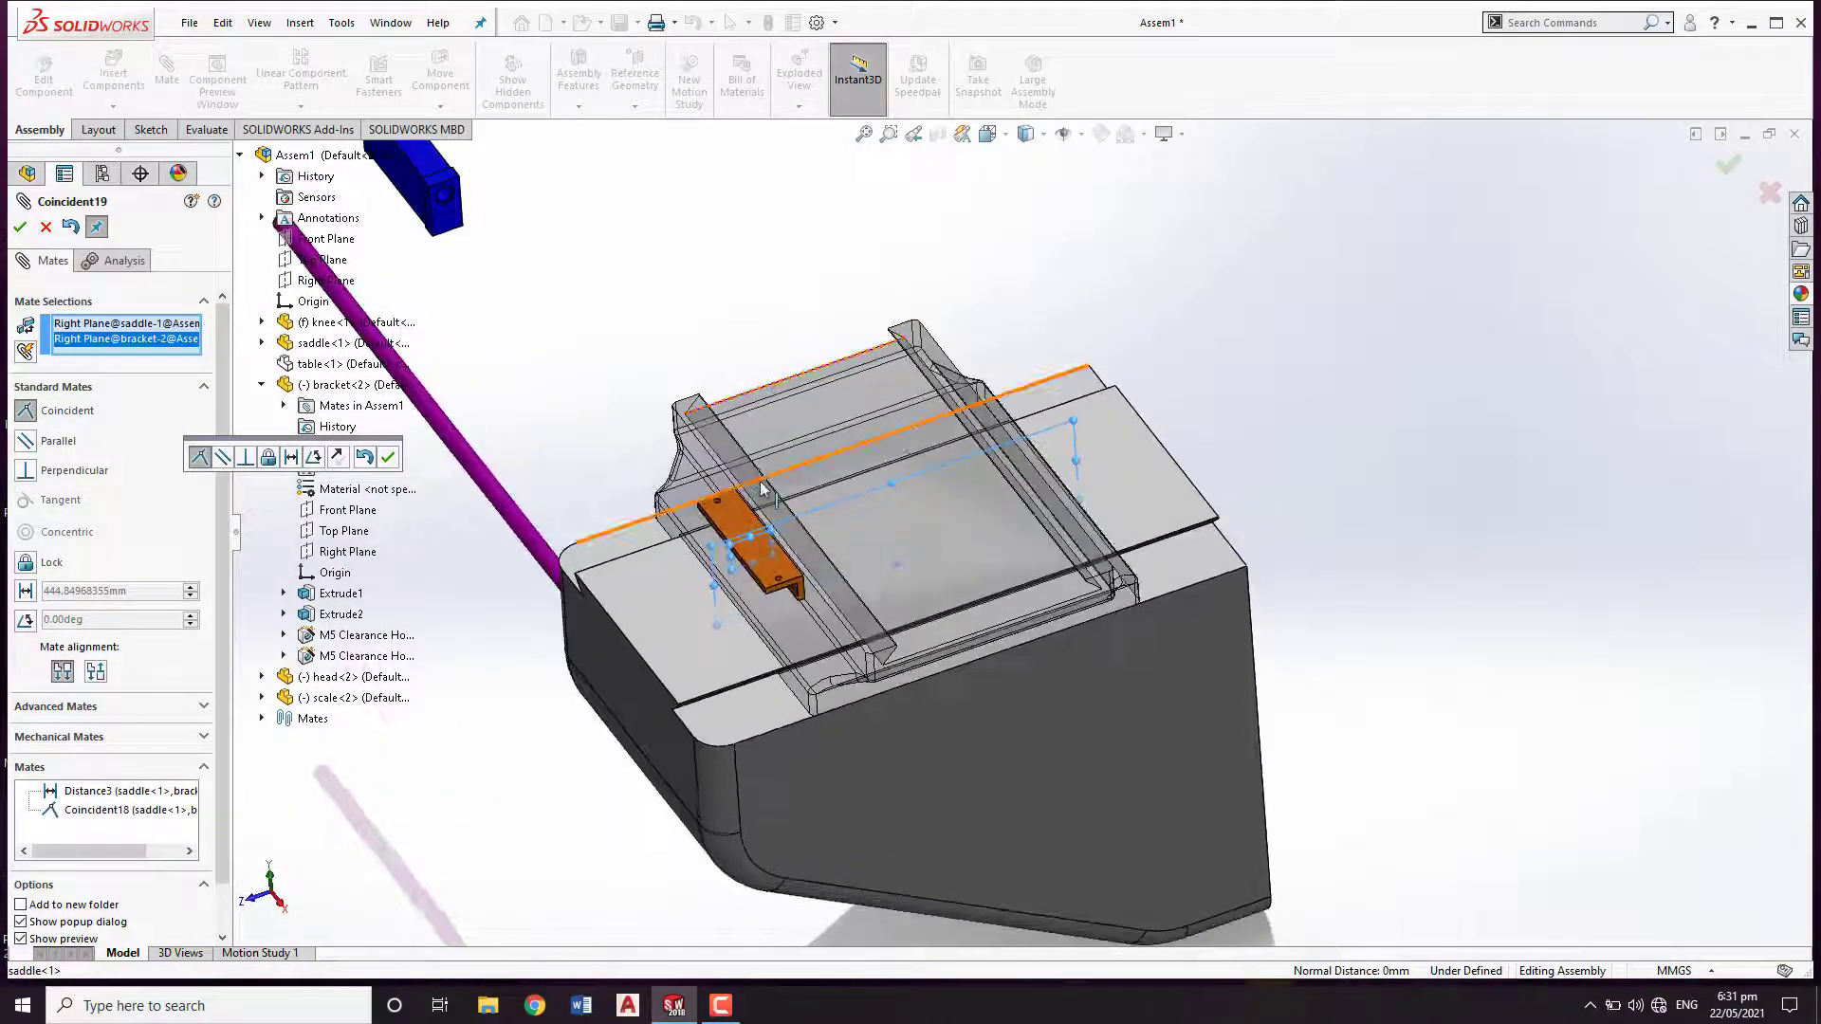
{"action": "left_click", "coordinate": [388, 458]}
{"action": "middle_click_drag", "start_coordinate": [903, 572], "coordinate": [793, 531]}
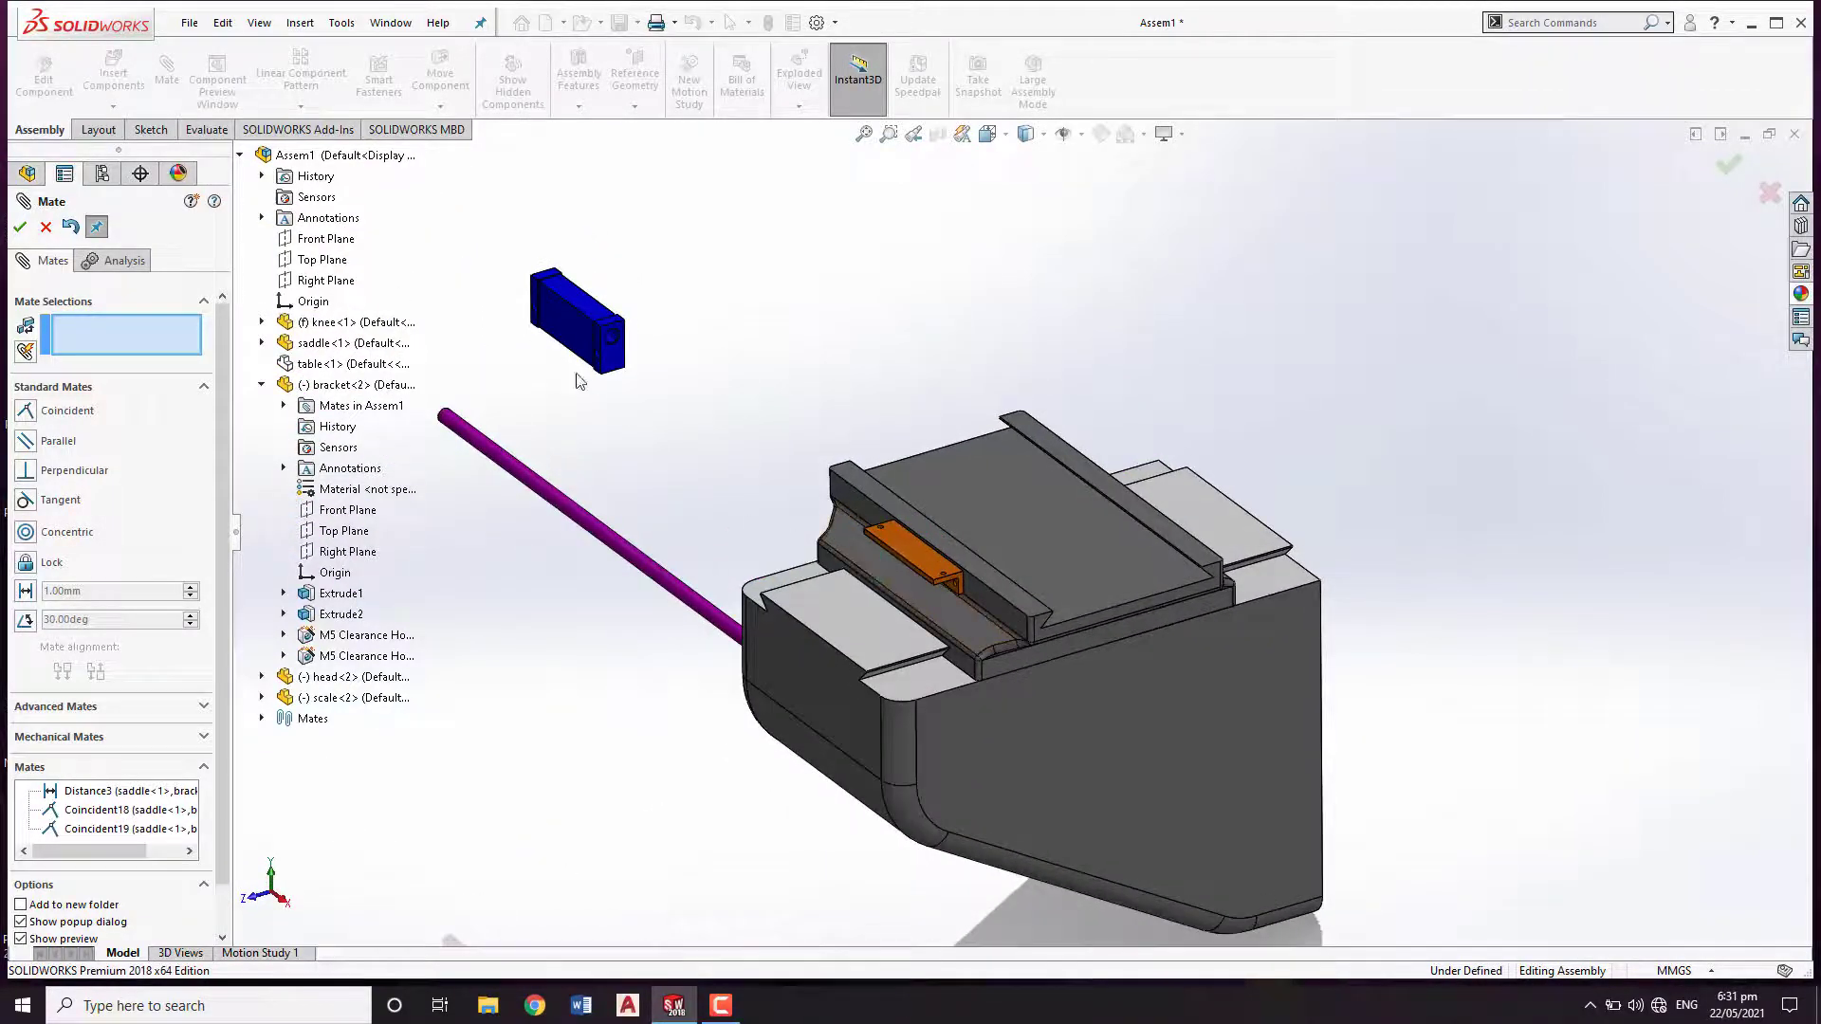
{"action": "left_click", "coordinate": [612, 337]}
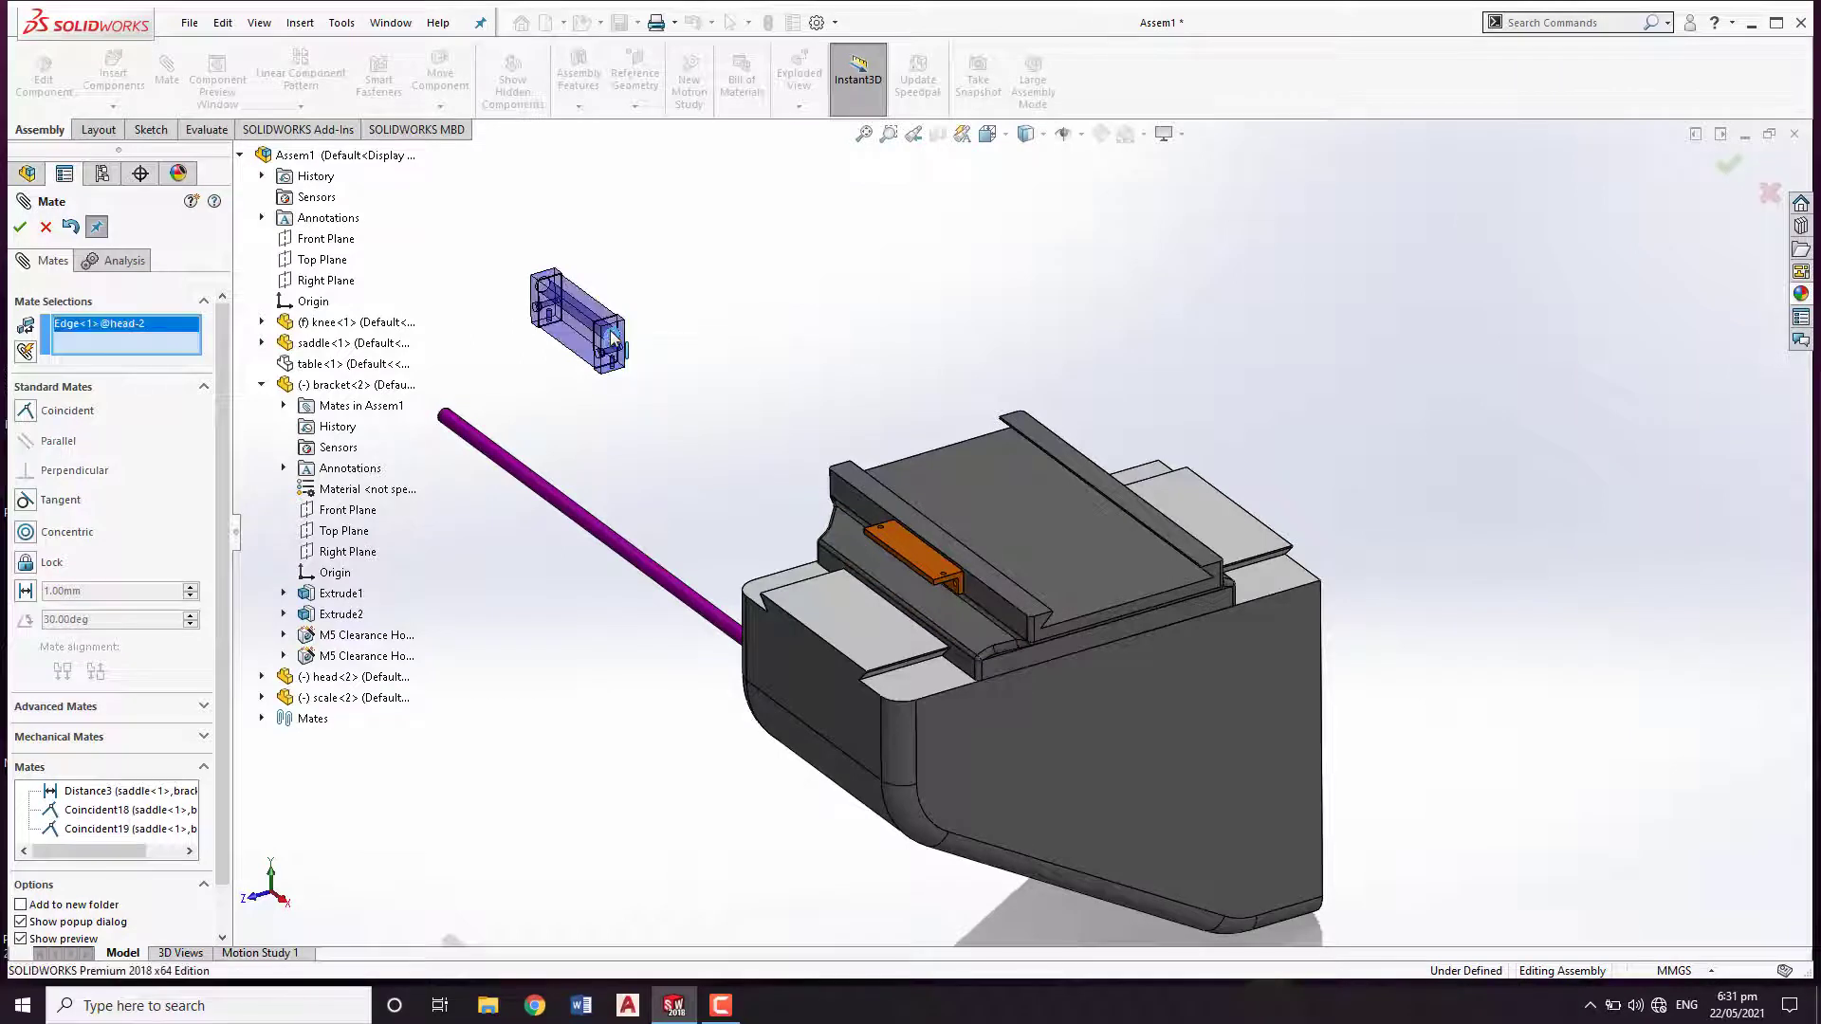
{"action": "left_click", "coordinate": [49, 227]}
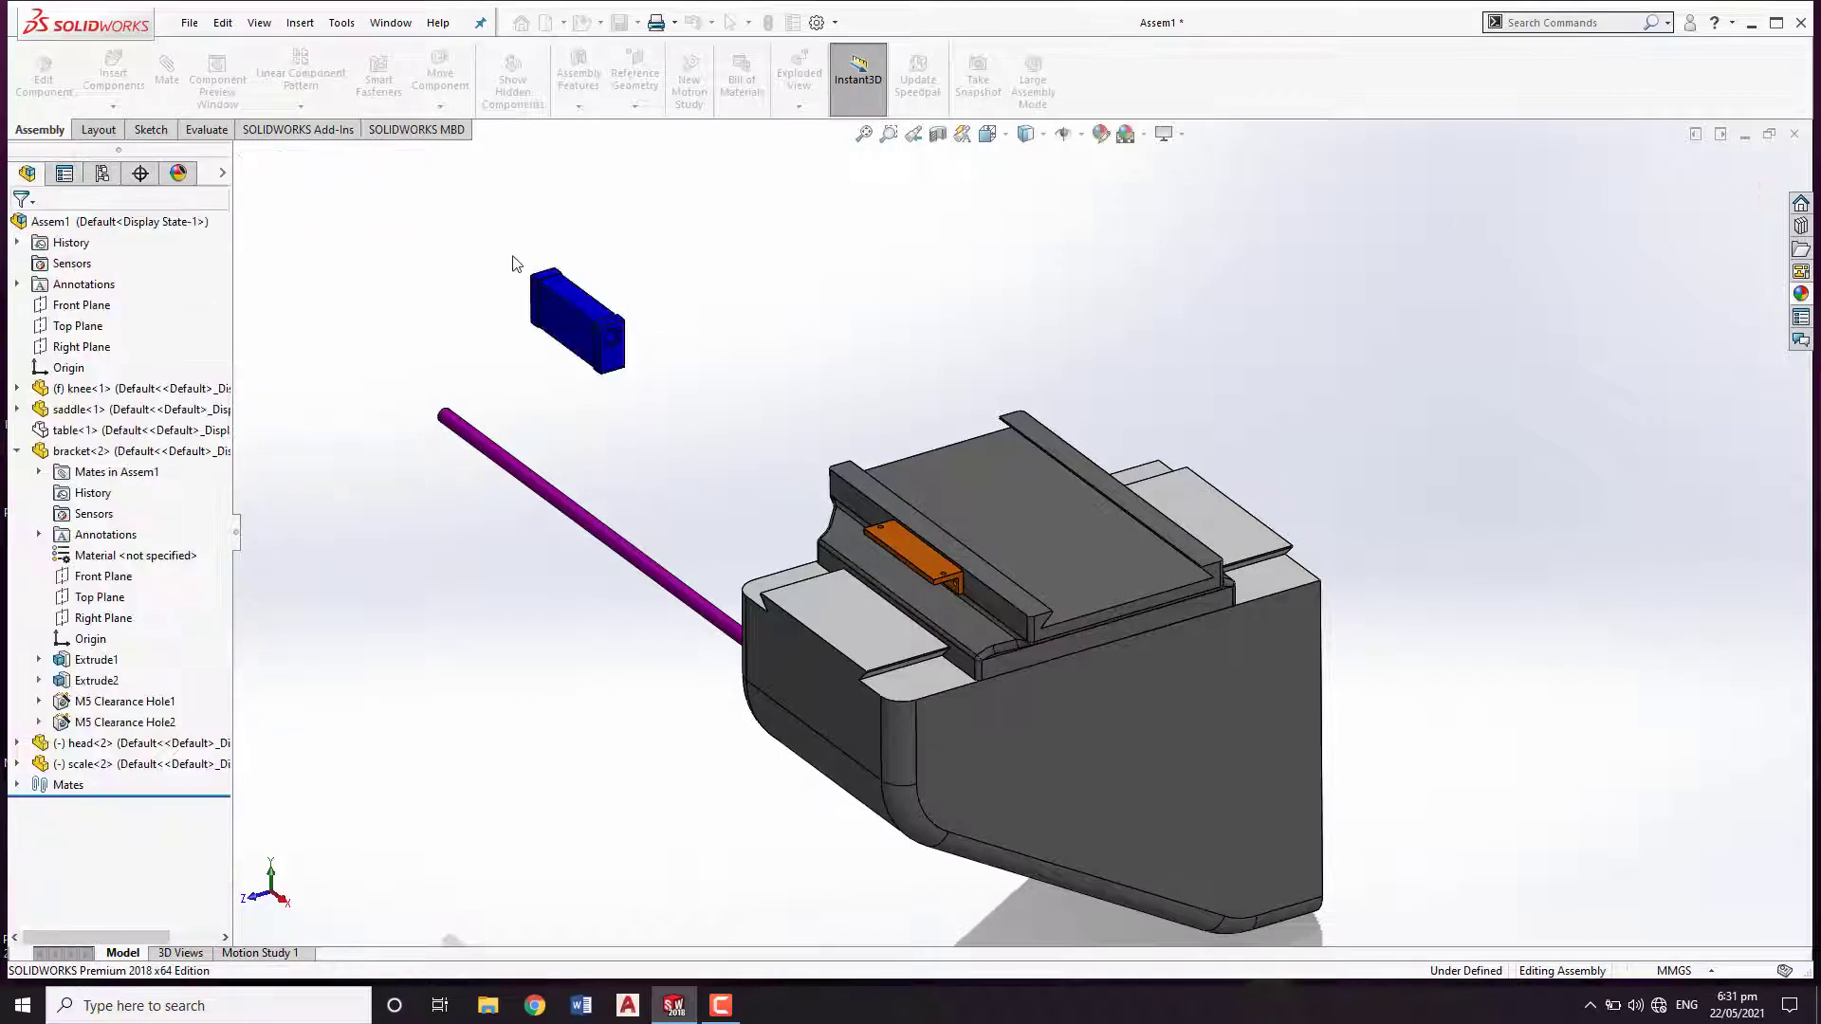
{"action": "left_click", "coordinate": [575, 313]}
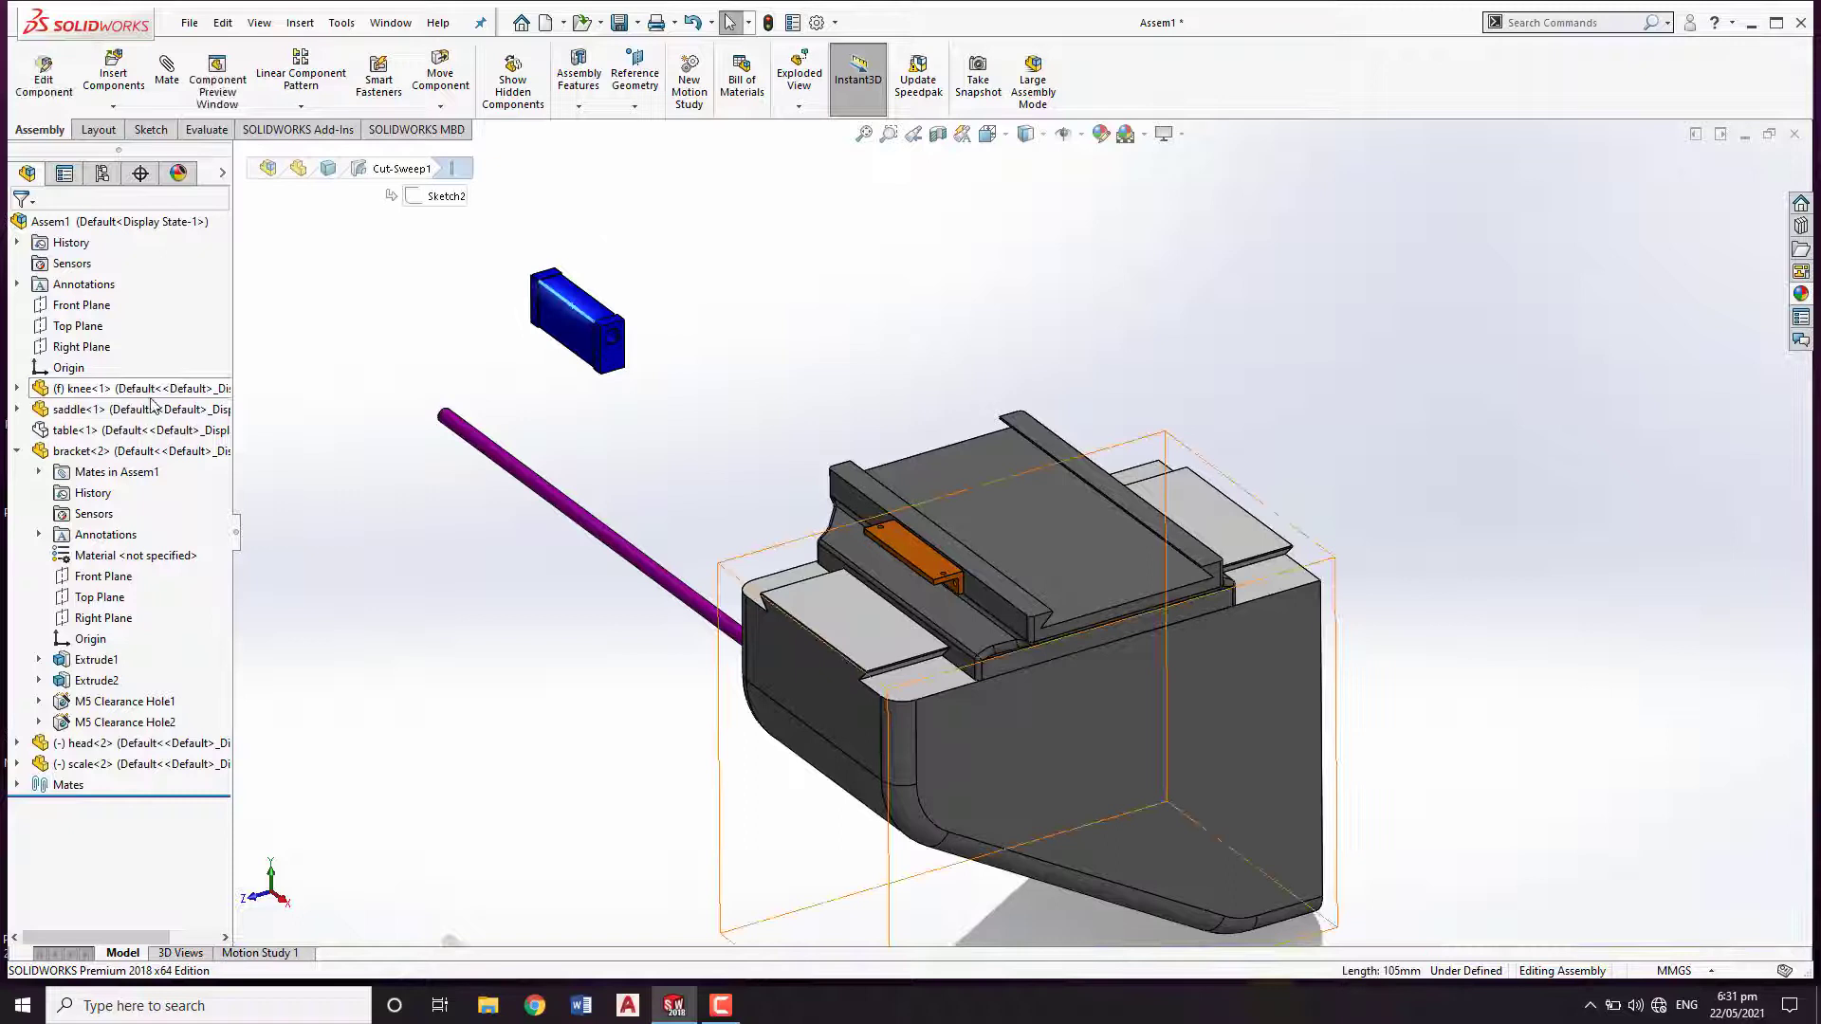
{"action": "left_click", "coordinate": [18, 452]}
{"action": "left_click", "coordinate": [296, 321]}
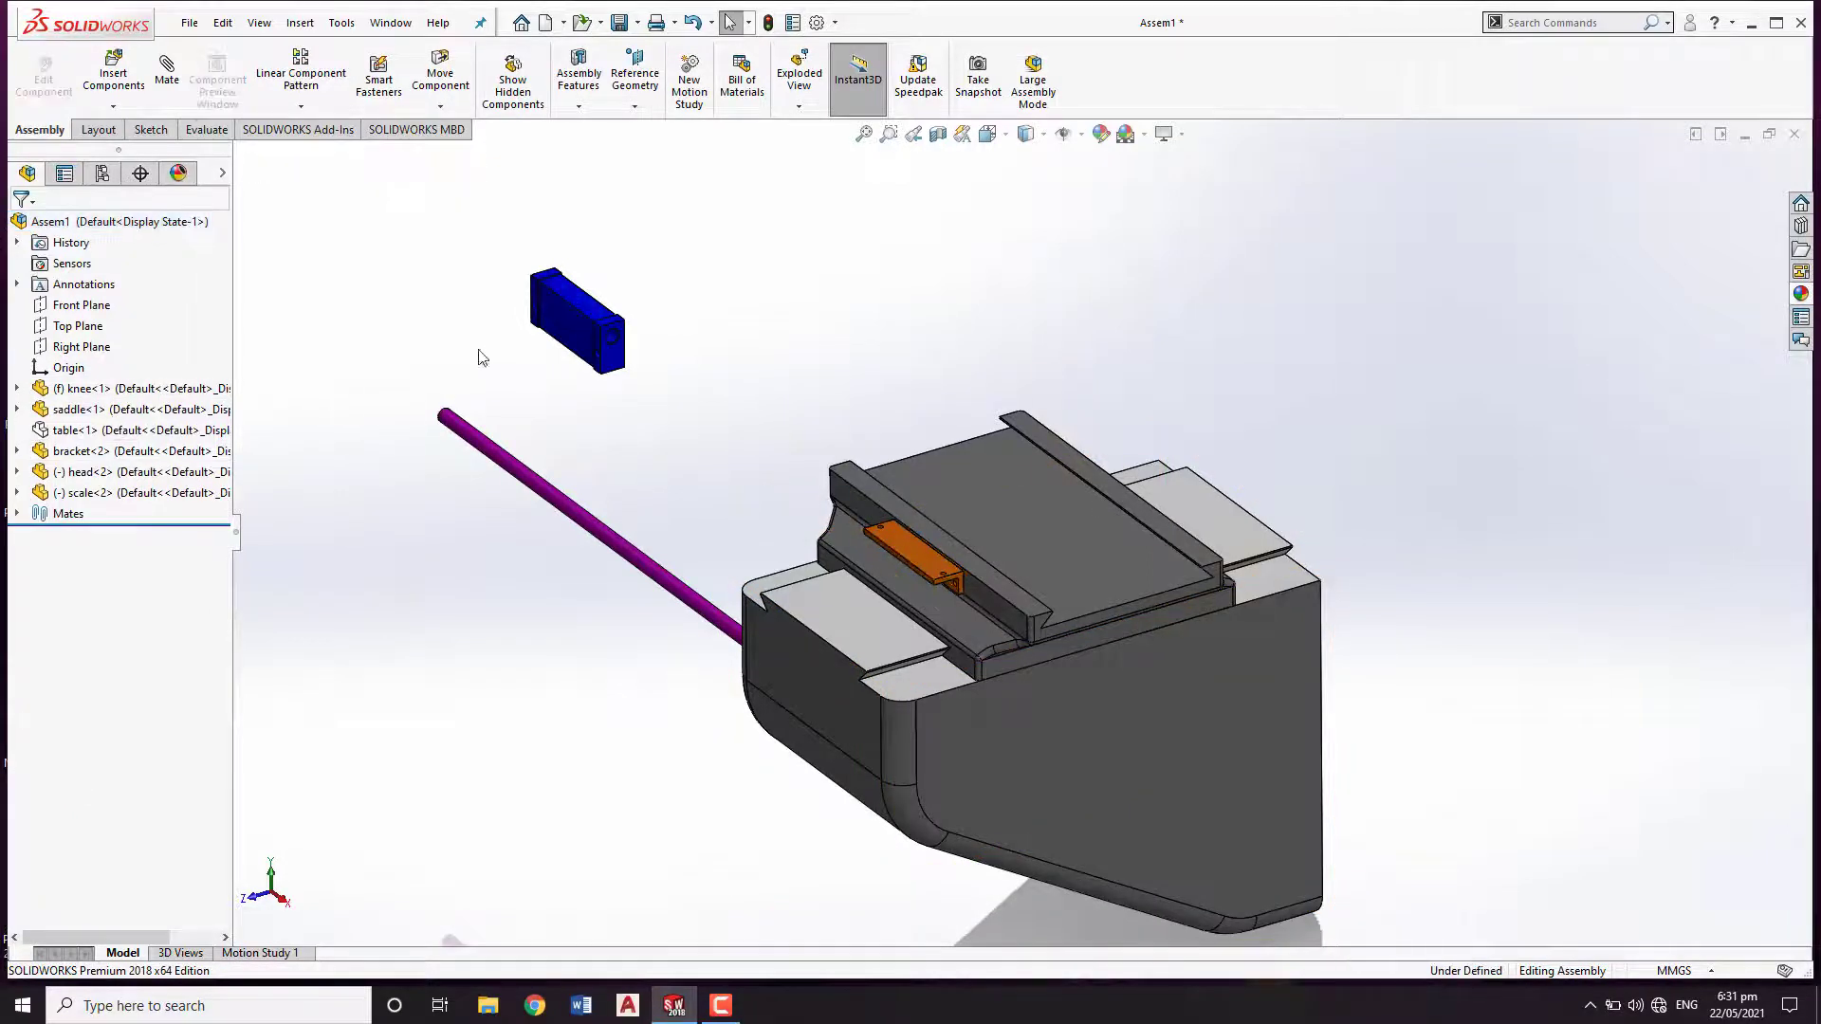
{"action": "left_click", "coordinate": [587, 315]}
{"action": "left_click", "coordinate": [660, 302]}
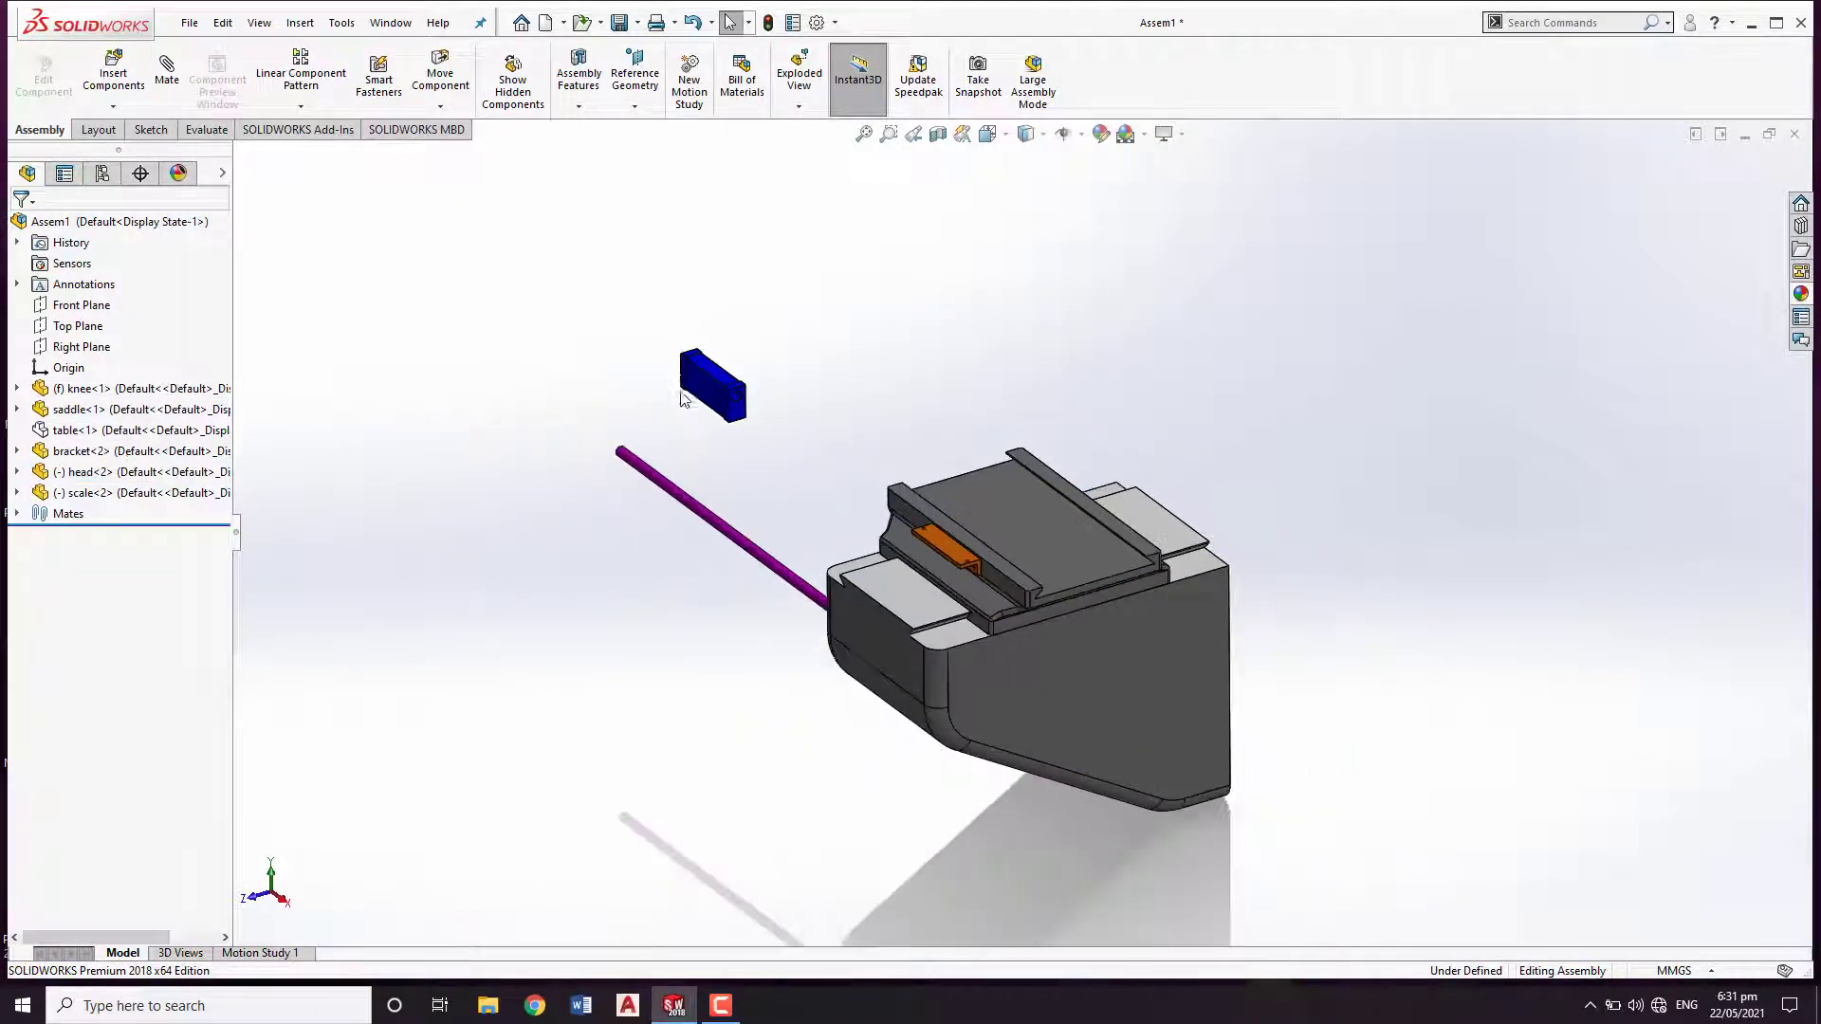
Add a coincident mate between the bracket's top face and the bottom face of the head.
{"action": "middle_click_drag", "start_coordinate": [865, 500], "coordinate": [834, 398]}
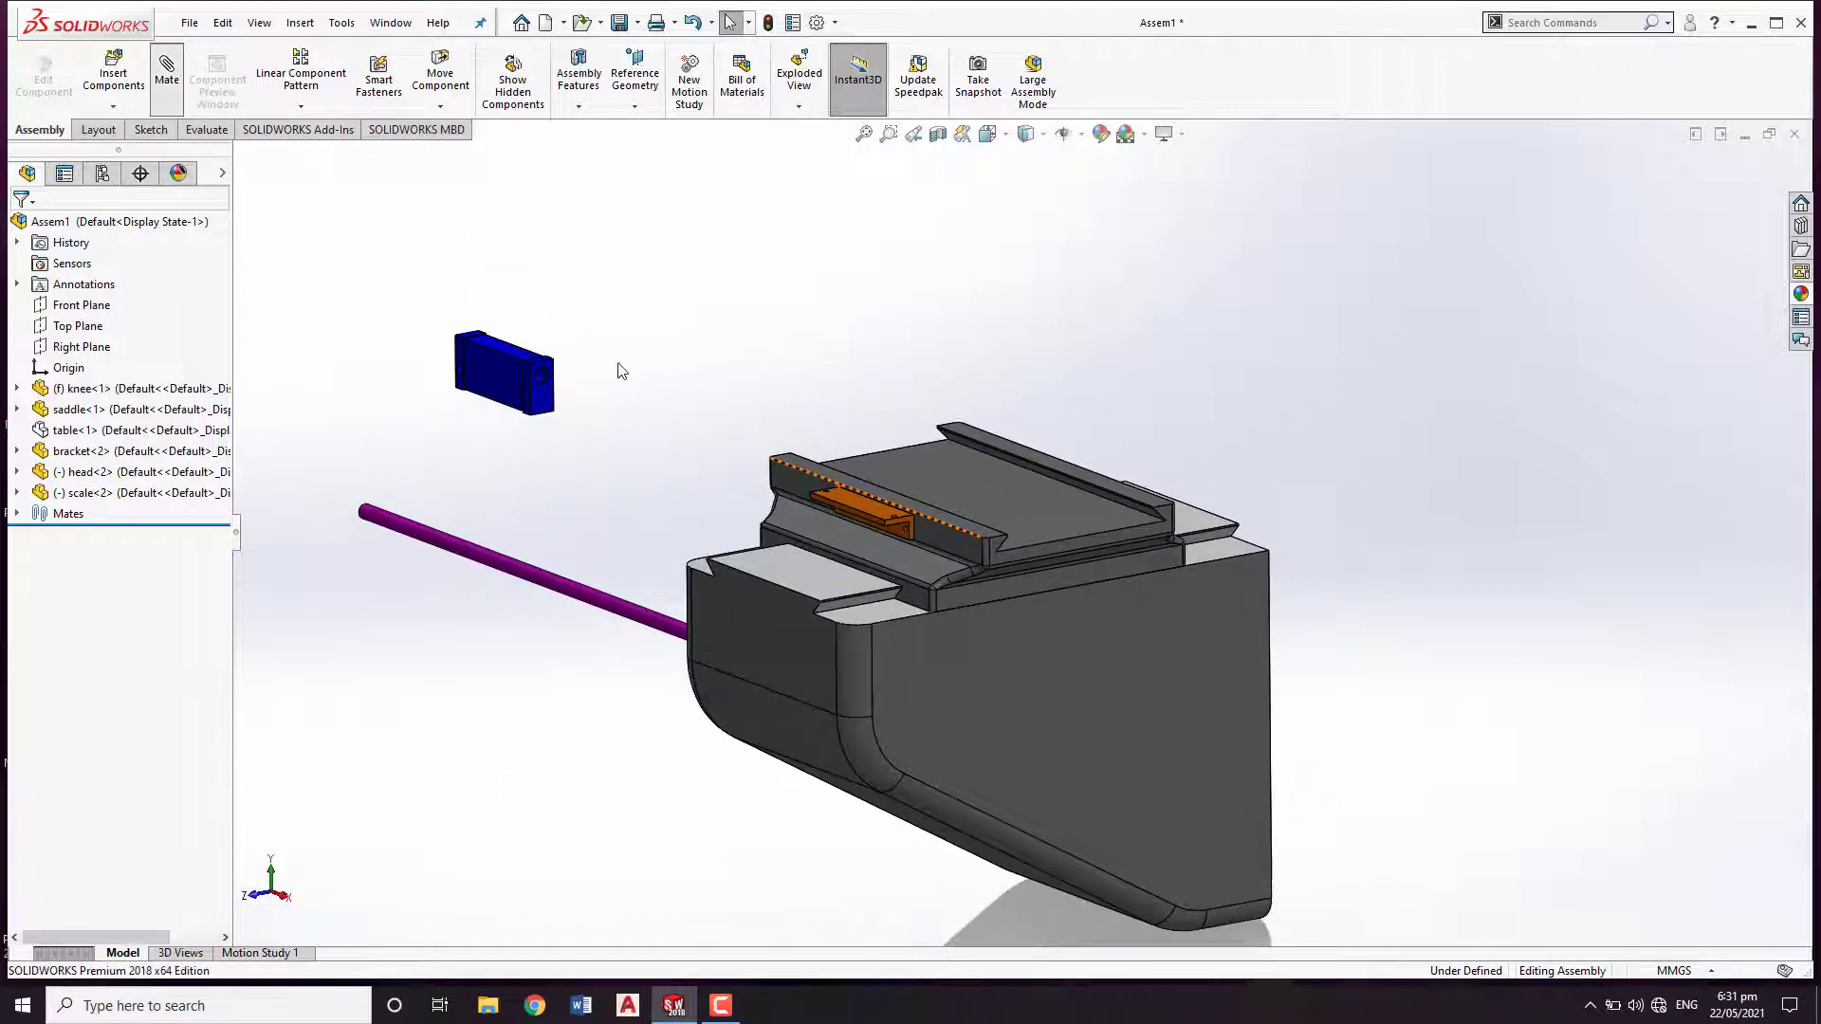
{"action": "middle_click_drag", "start_coordinate": [589, 373], "coordinate": [907, 593]}
{"action": "left_click", "coordinate": [880, 583]}
{"action": "left_click", "coordinate": [967, 578]}
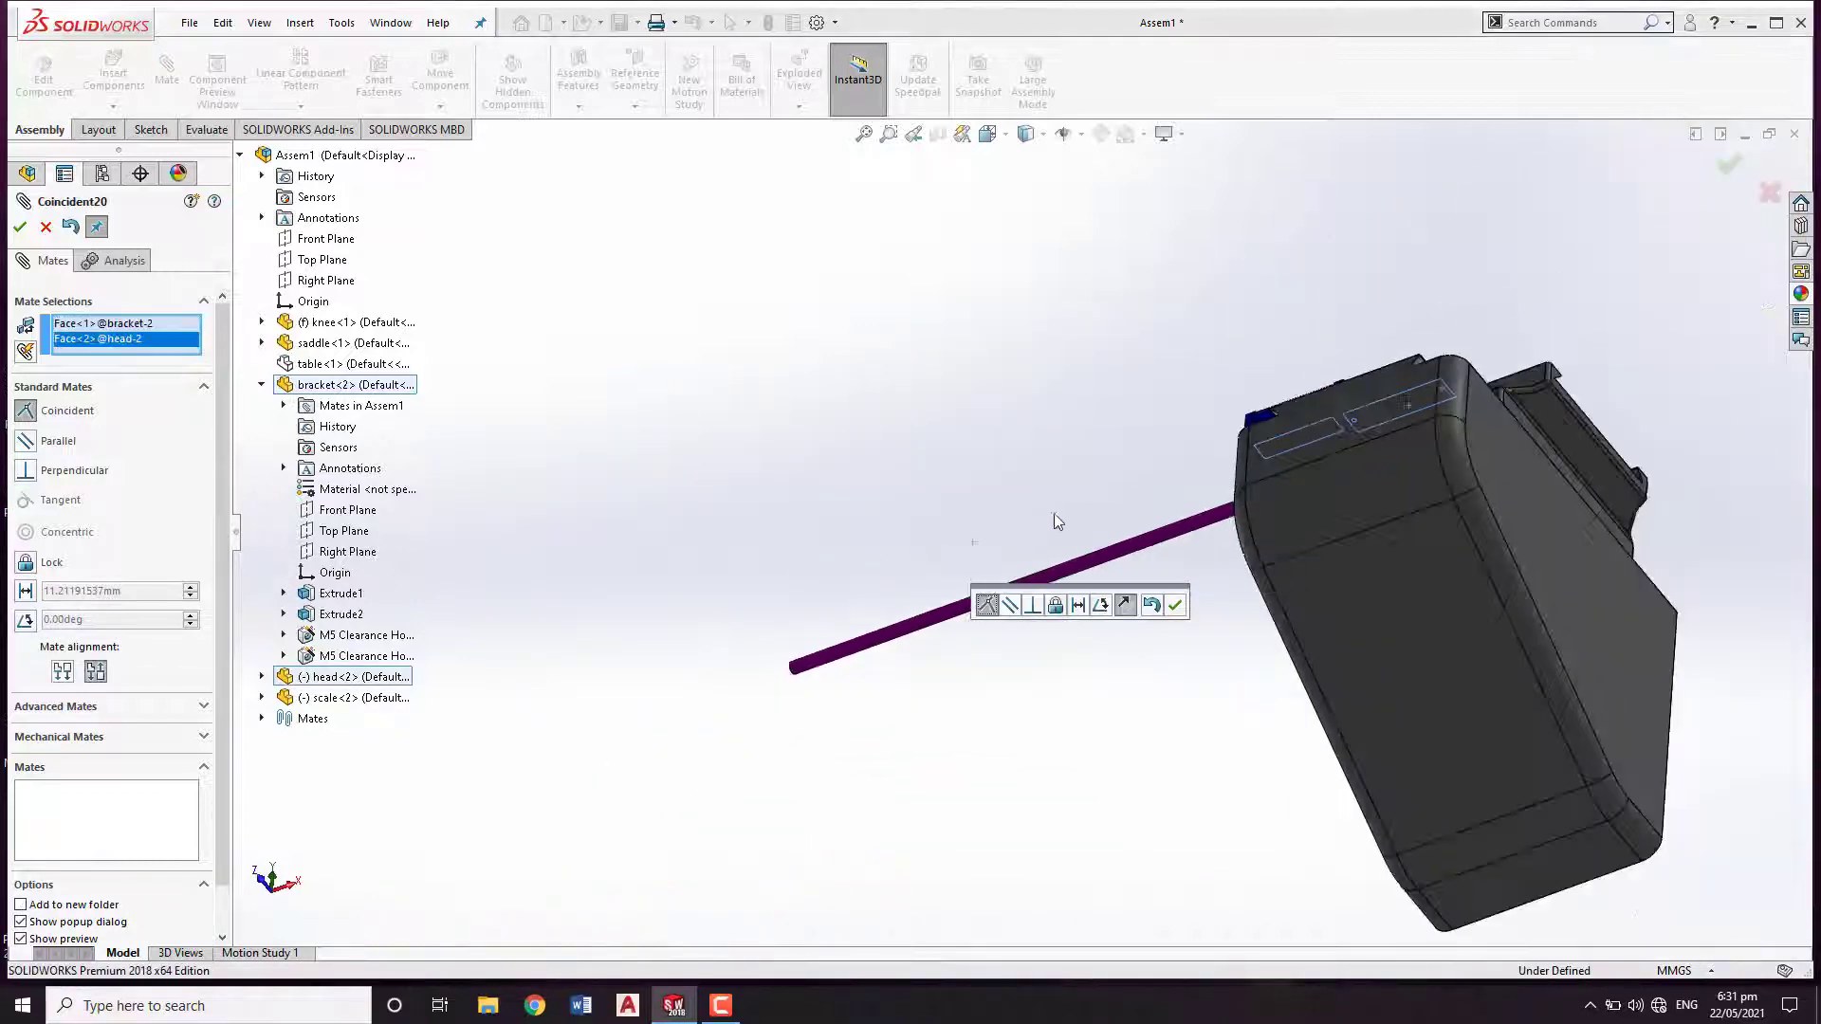
{"action": "middle_click_drag", "start_coordinate": [1058, 519], "coordinate": [999, 690]}
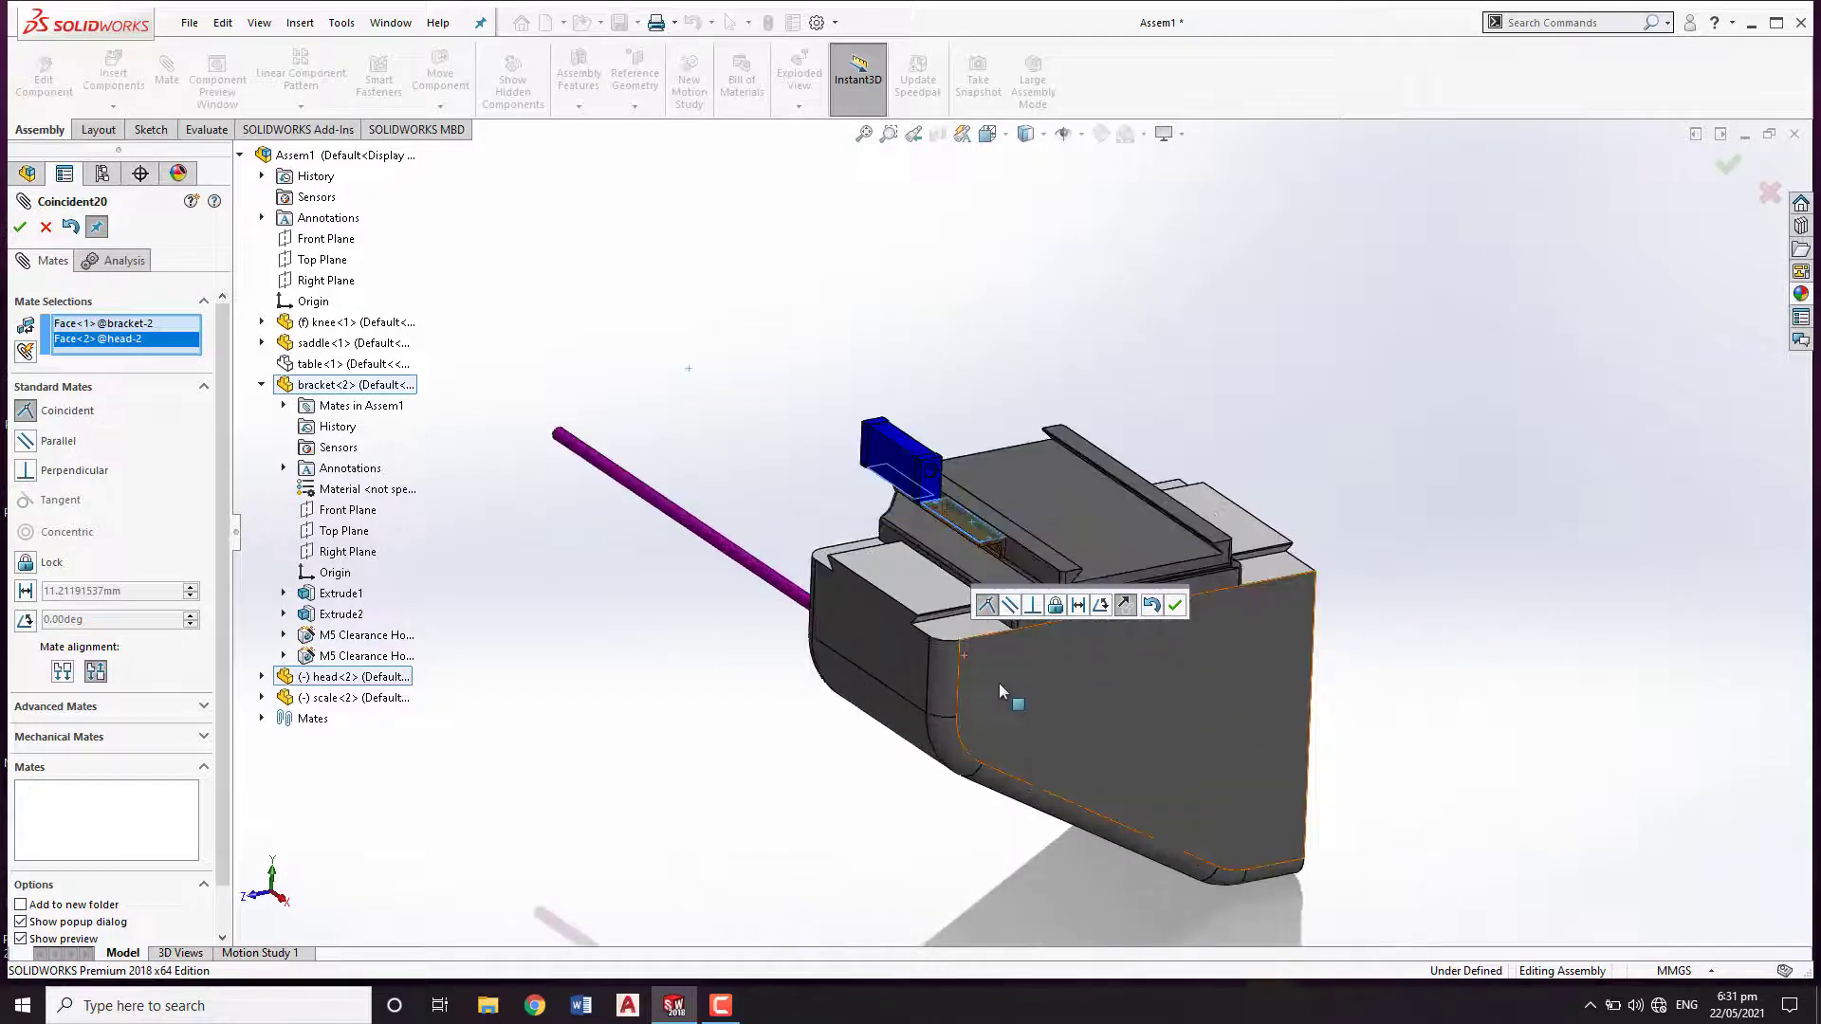
Add a concentric mate between the bracket's vertical clearance hole at one end and the M5x0.8 tapped hole in the head's underside.
{"action": "scroll", "coordinate": [999, 683], "scroll_direction": "down", "scroll_amount": 4}
{"action": "middle_click_drag", "start_coordinate": [948, 387], "coordinate": [1005, 550]}
{"action": "scroll", "coordinate": [1022, 584], "scroll_direction": "down", "scroll_amount": 5}
{"action": "scroll", "coordinate": [1021, 584], "scroll_direction": "down", "scroll_amount": 4}
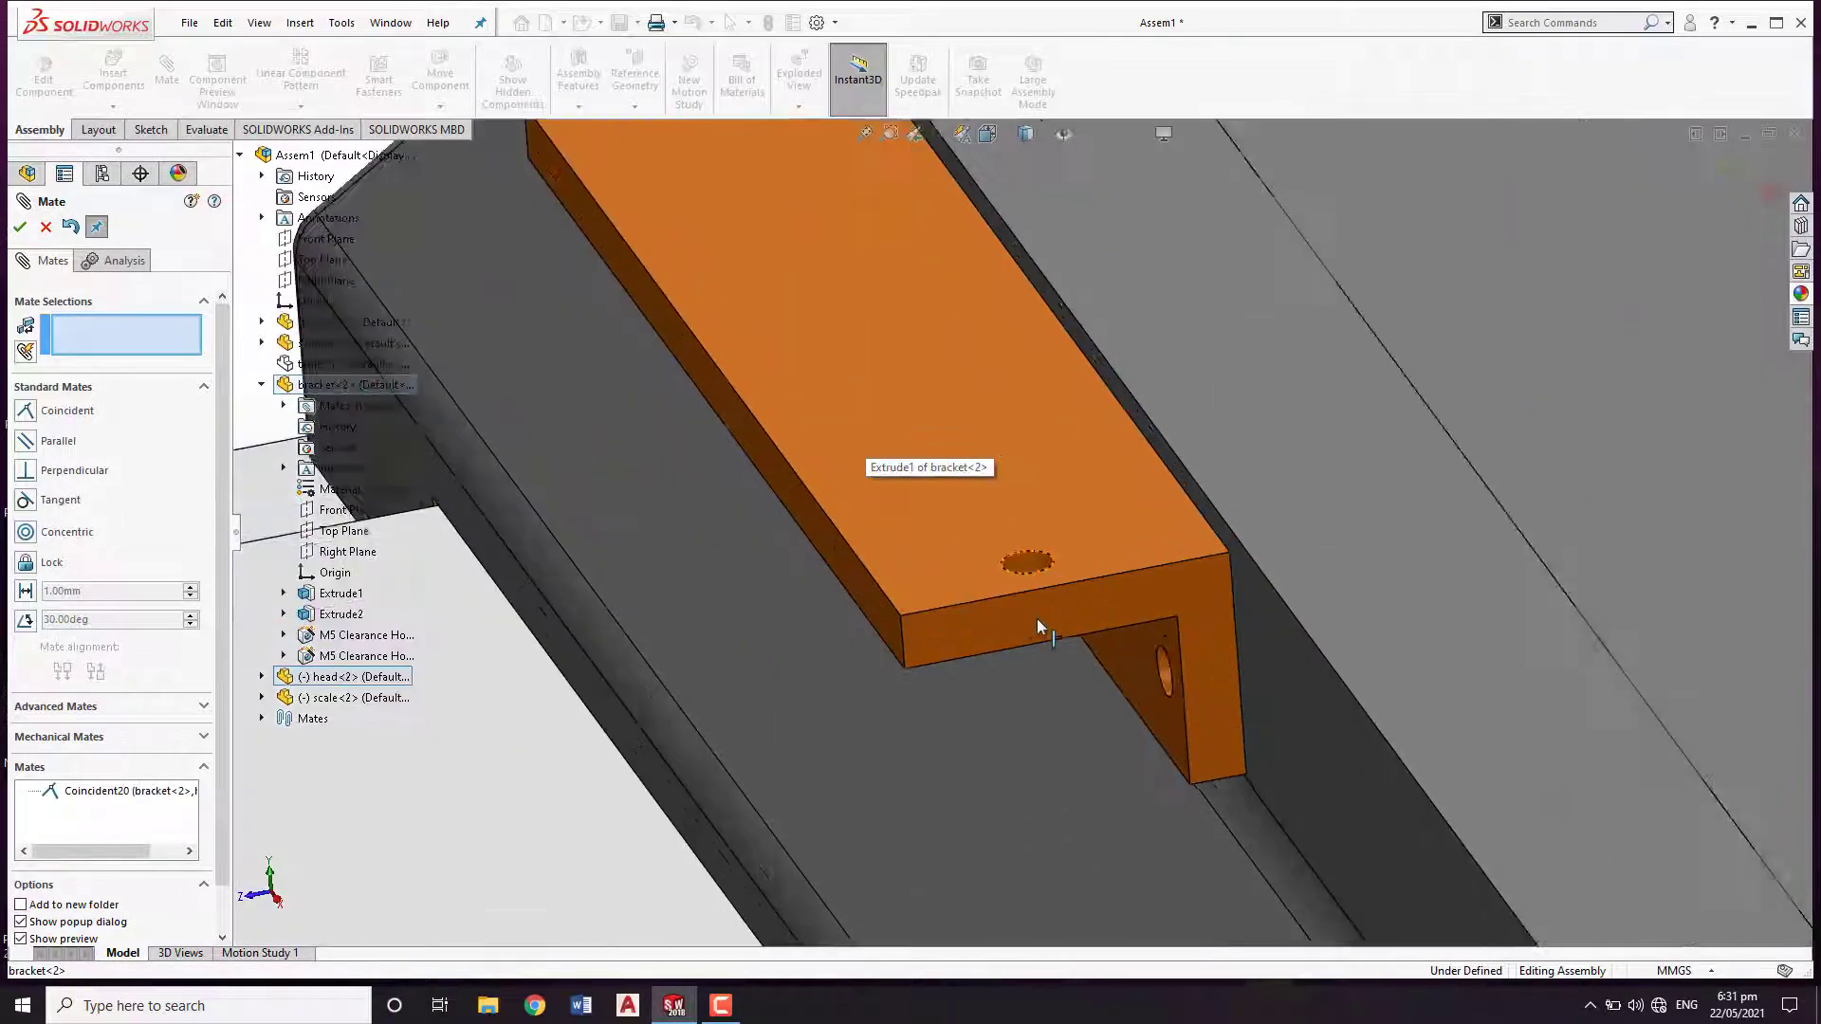
{"action": "left_click", "coordinate": [1026, 566]}
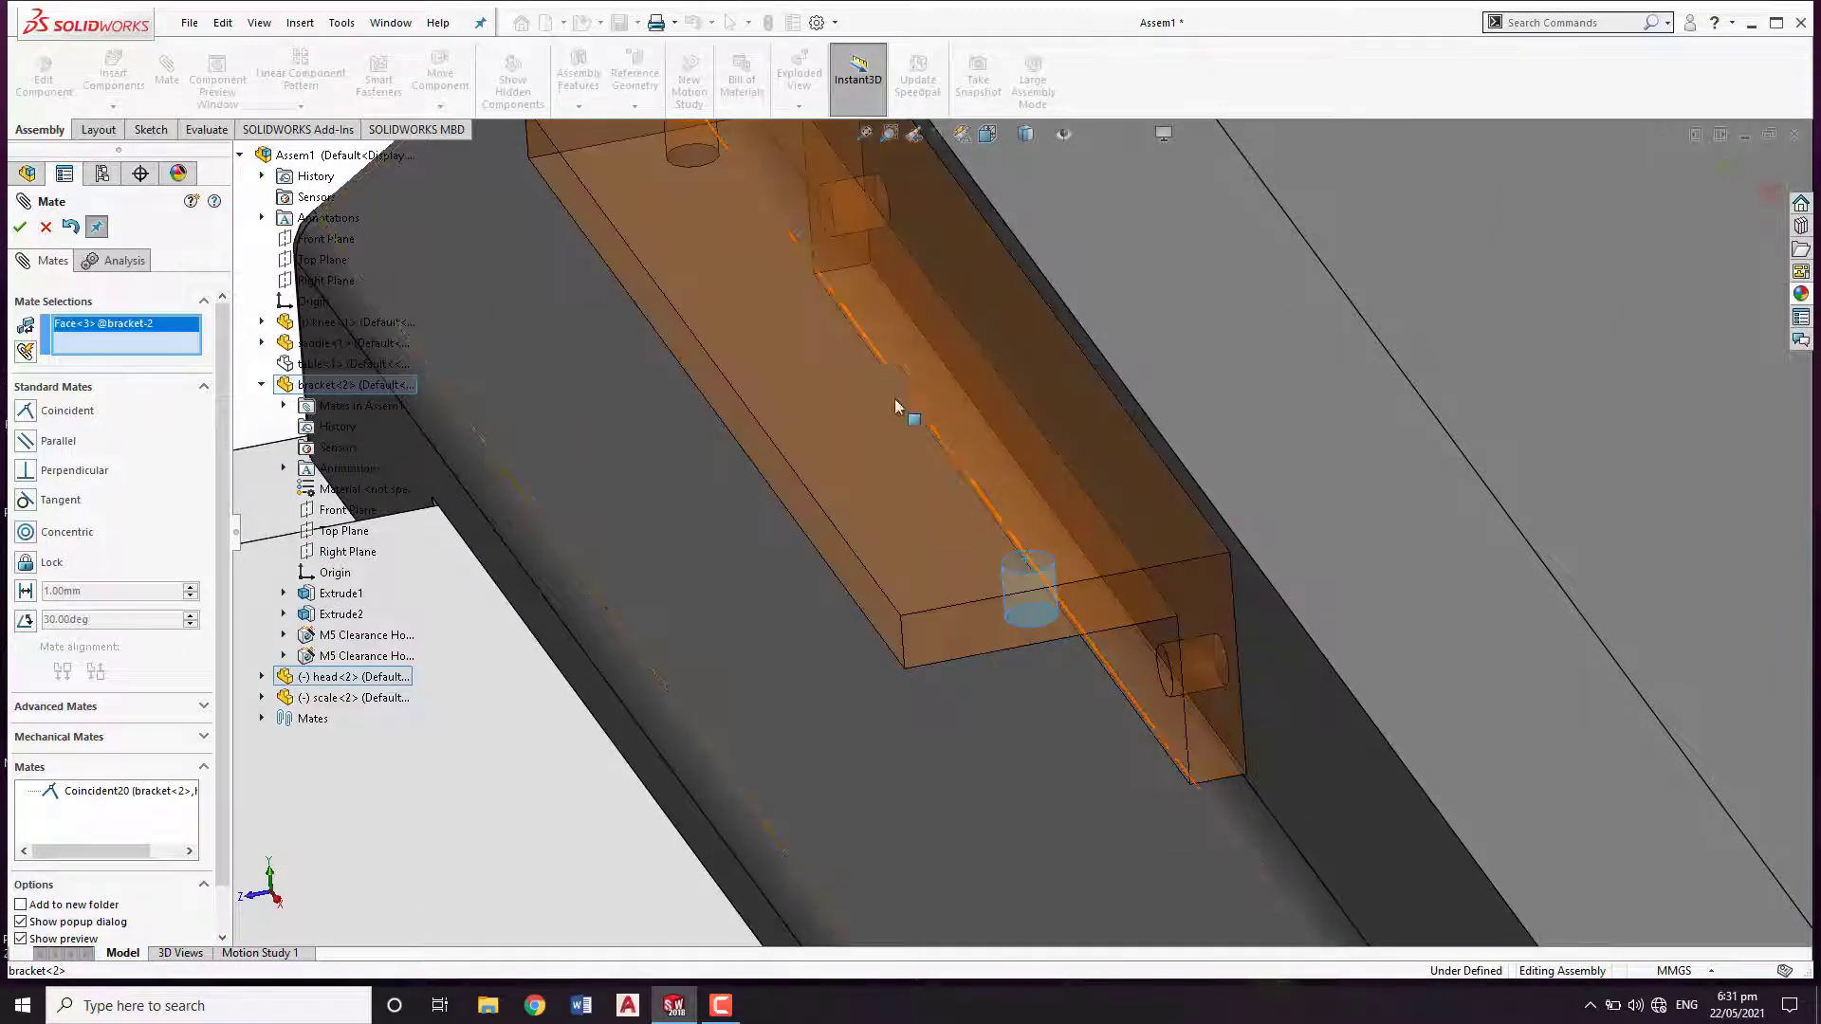
{"action": "middle_click_drag", "start_coordinate": [896, 408], "coordinate": [840, 451]}
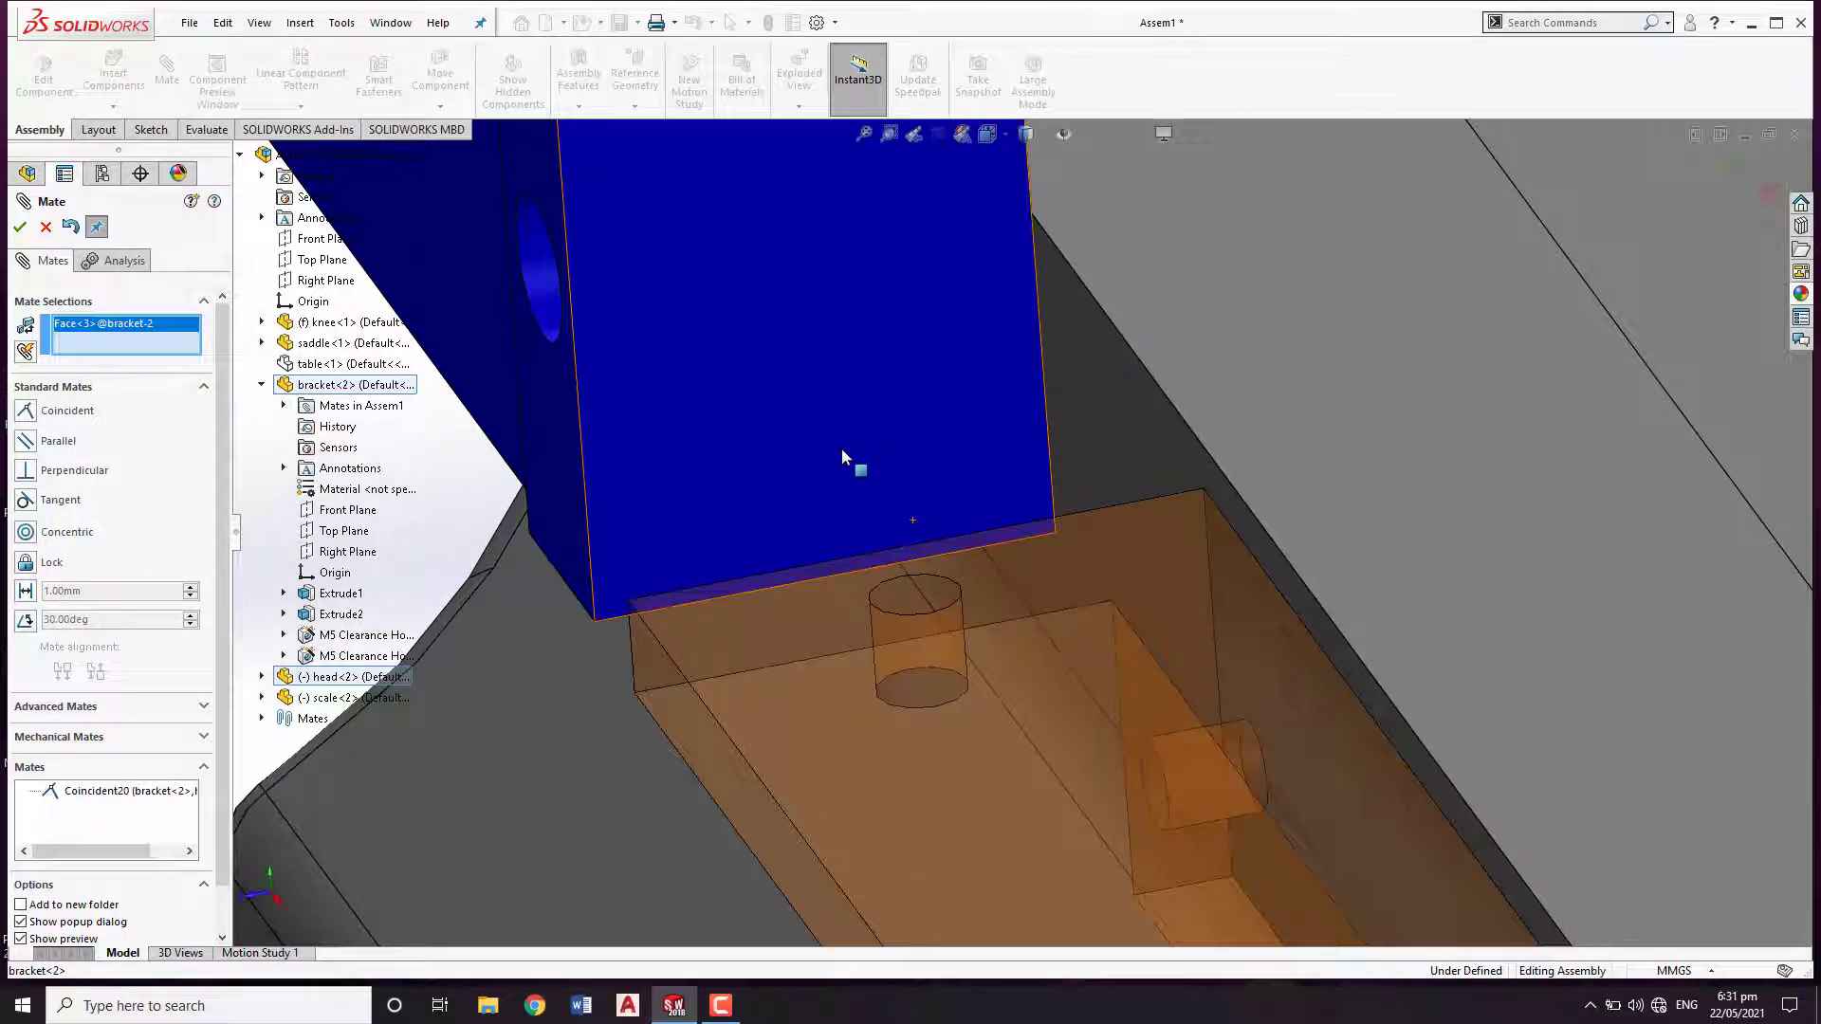
{"action": "right_click", "coordinate": [841, 450]}
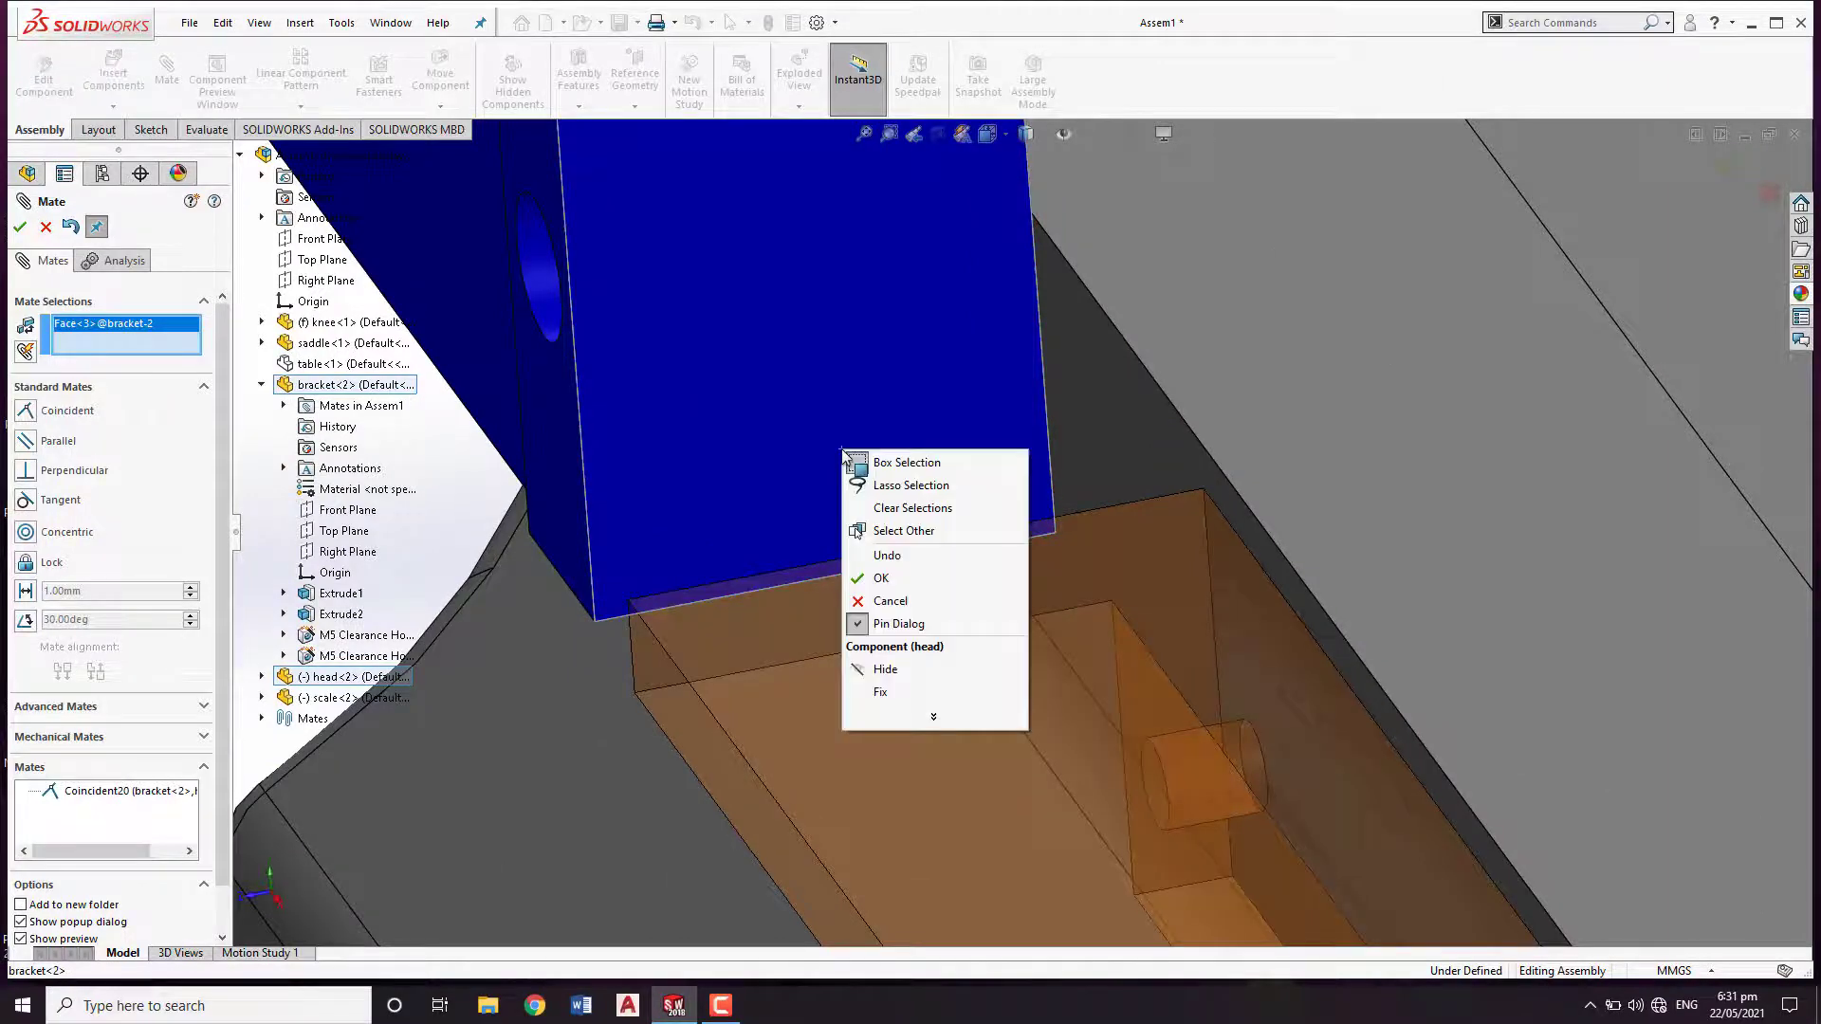
{"action": "left_click", "coordinate": [908, 532]}
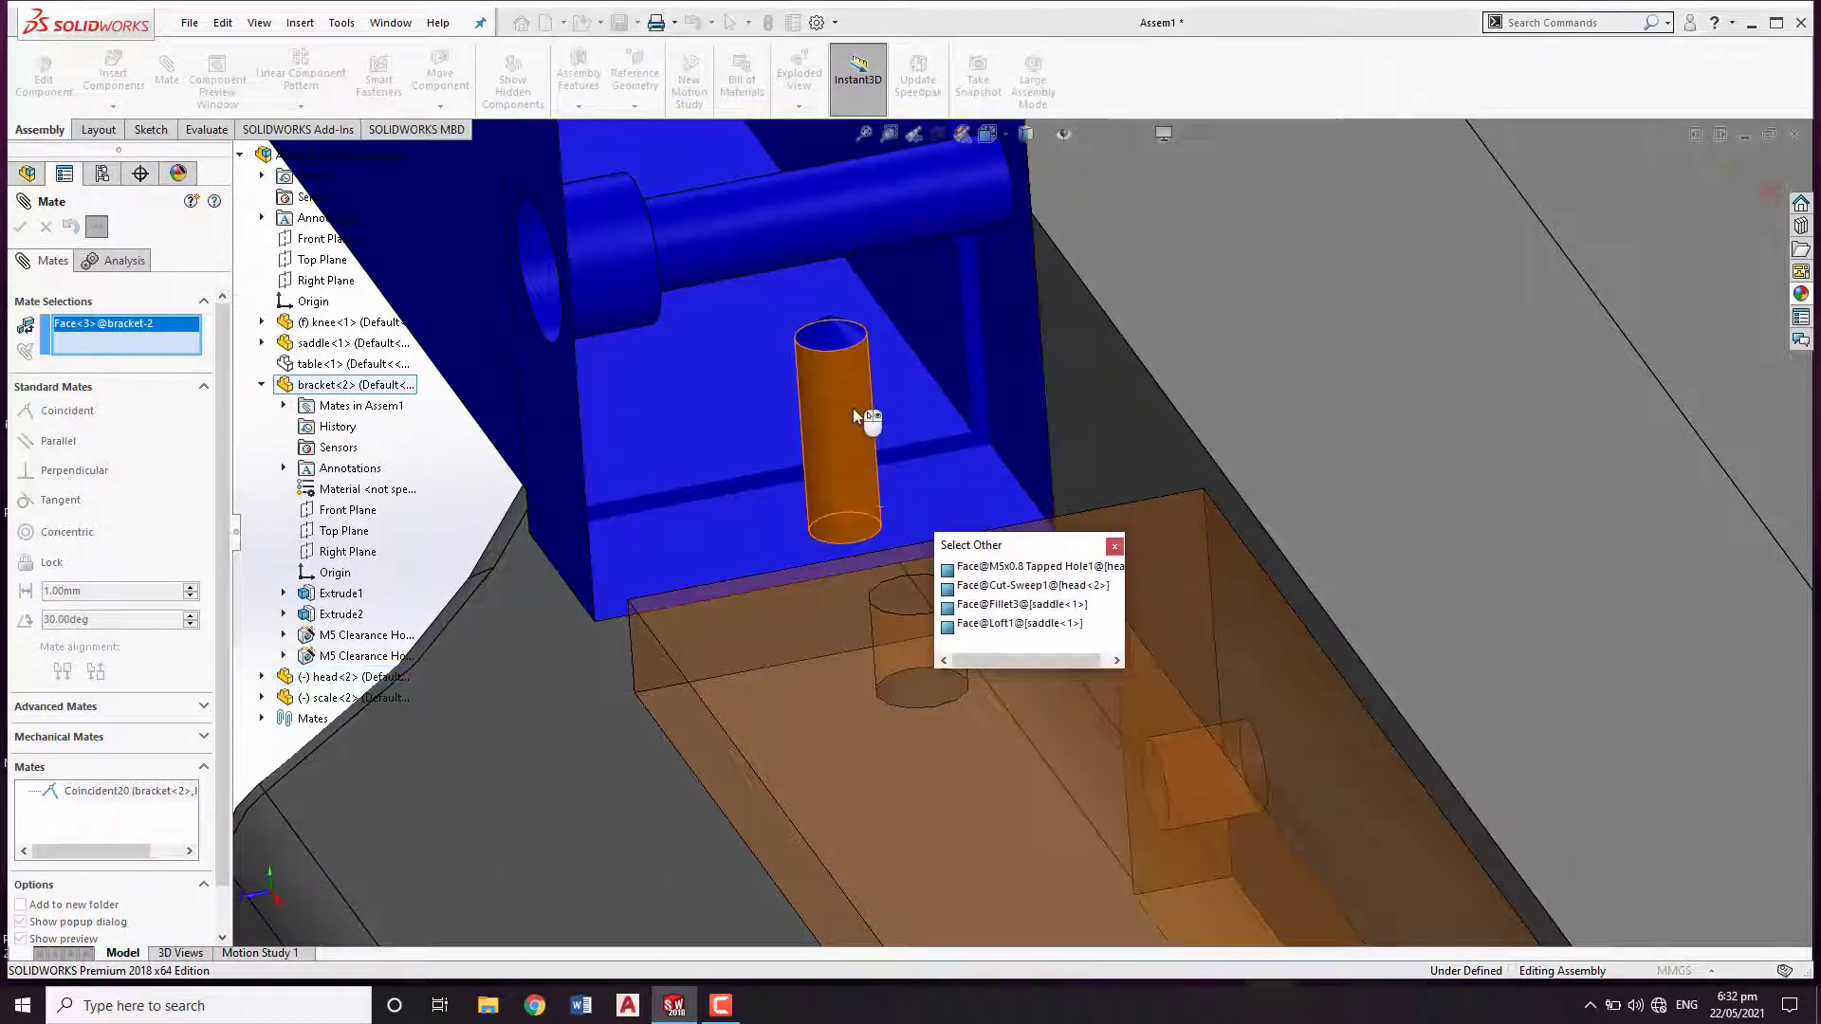
{"action": "middle_click_drag", "start_coordinate": [851, 429], "coordinate": [856, 446]}
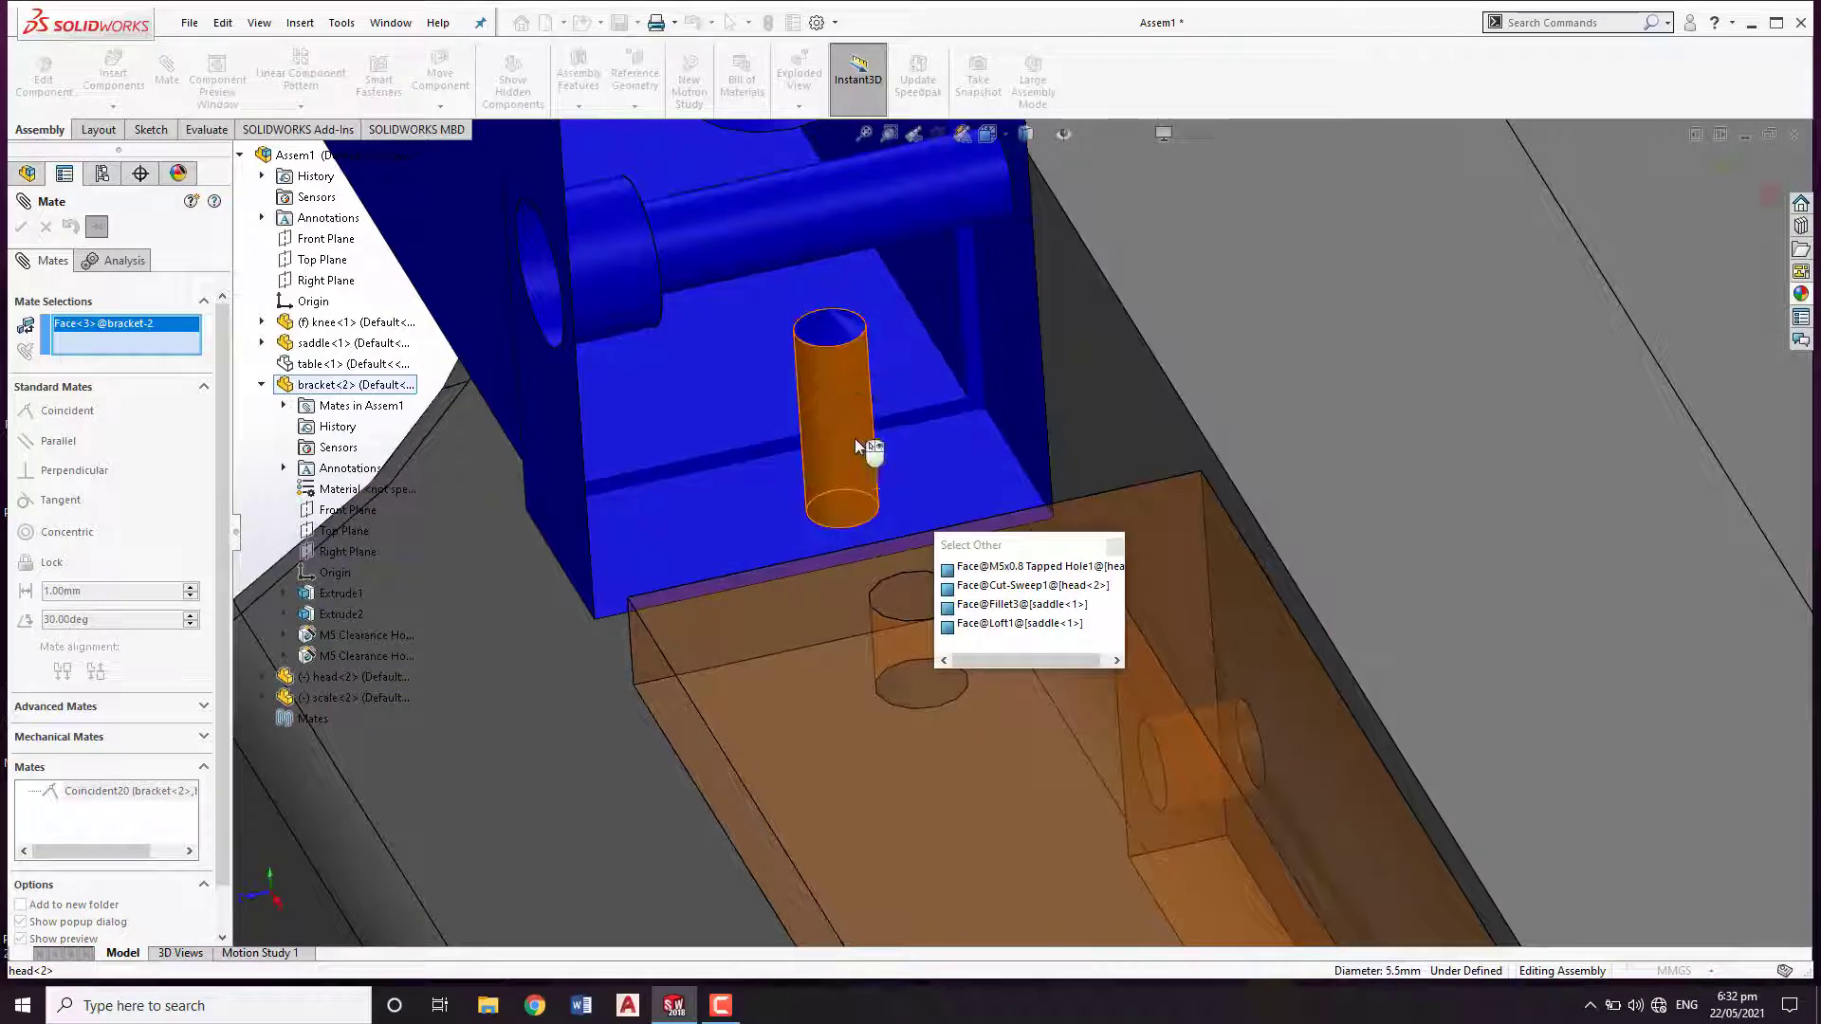
{"action": "left_click", "coordinate": [845, 387]}
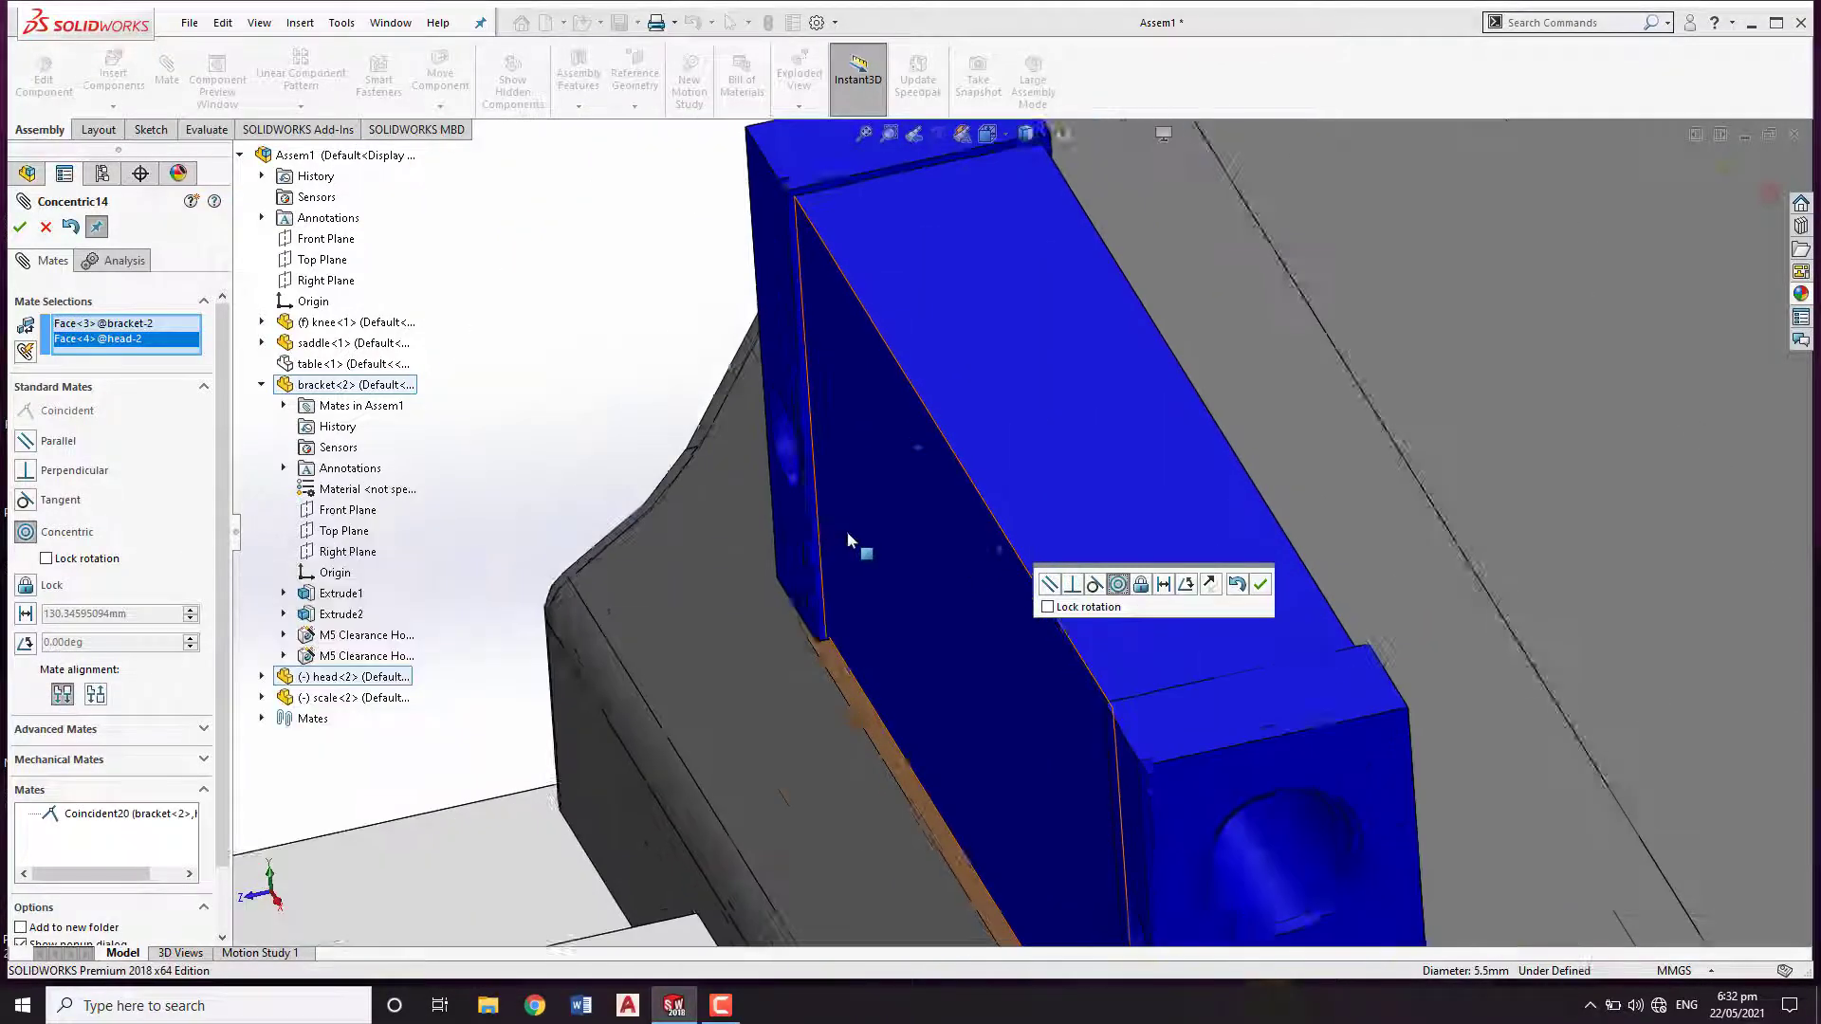
{"action": "middle_click_drag", "start_coordinate": [847, 539], "coordinate": [1186, 569]}
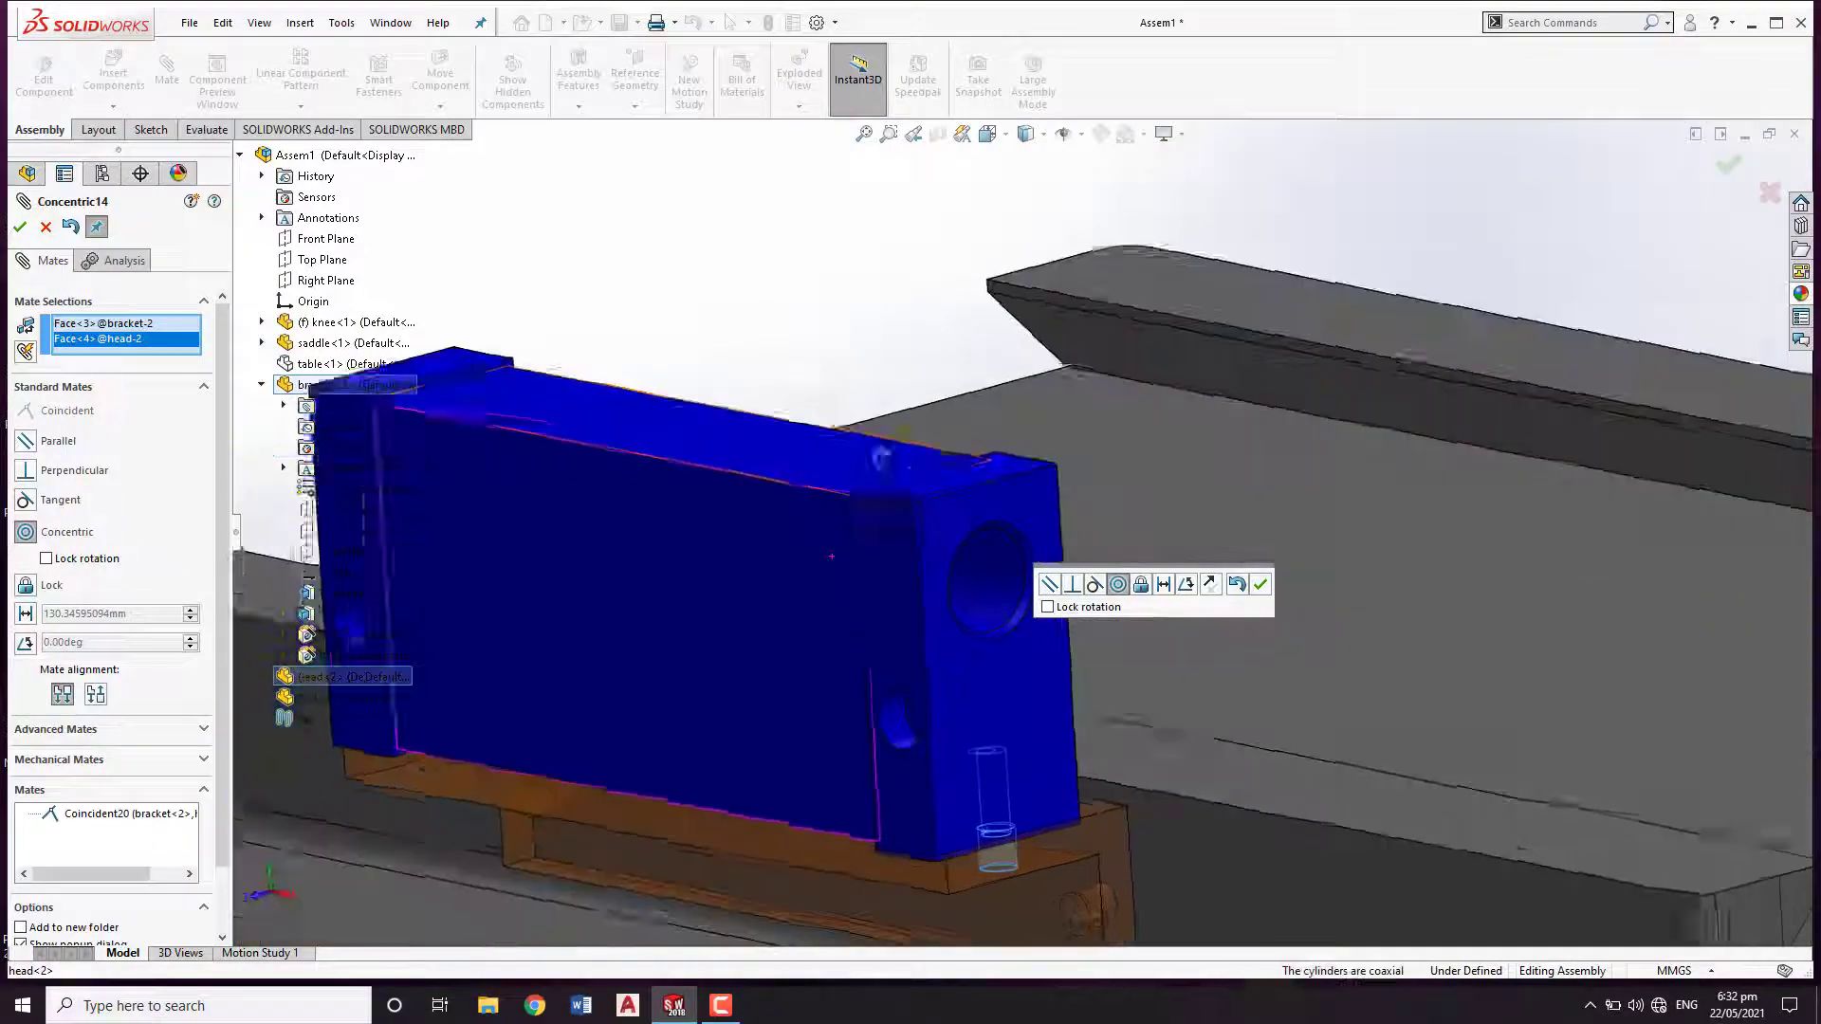
{"action": "left_click", "coordinate": [1259, 588]}
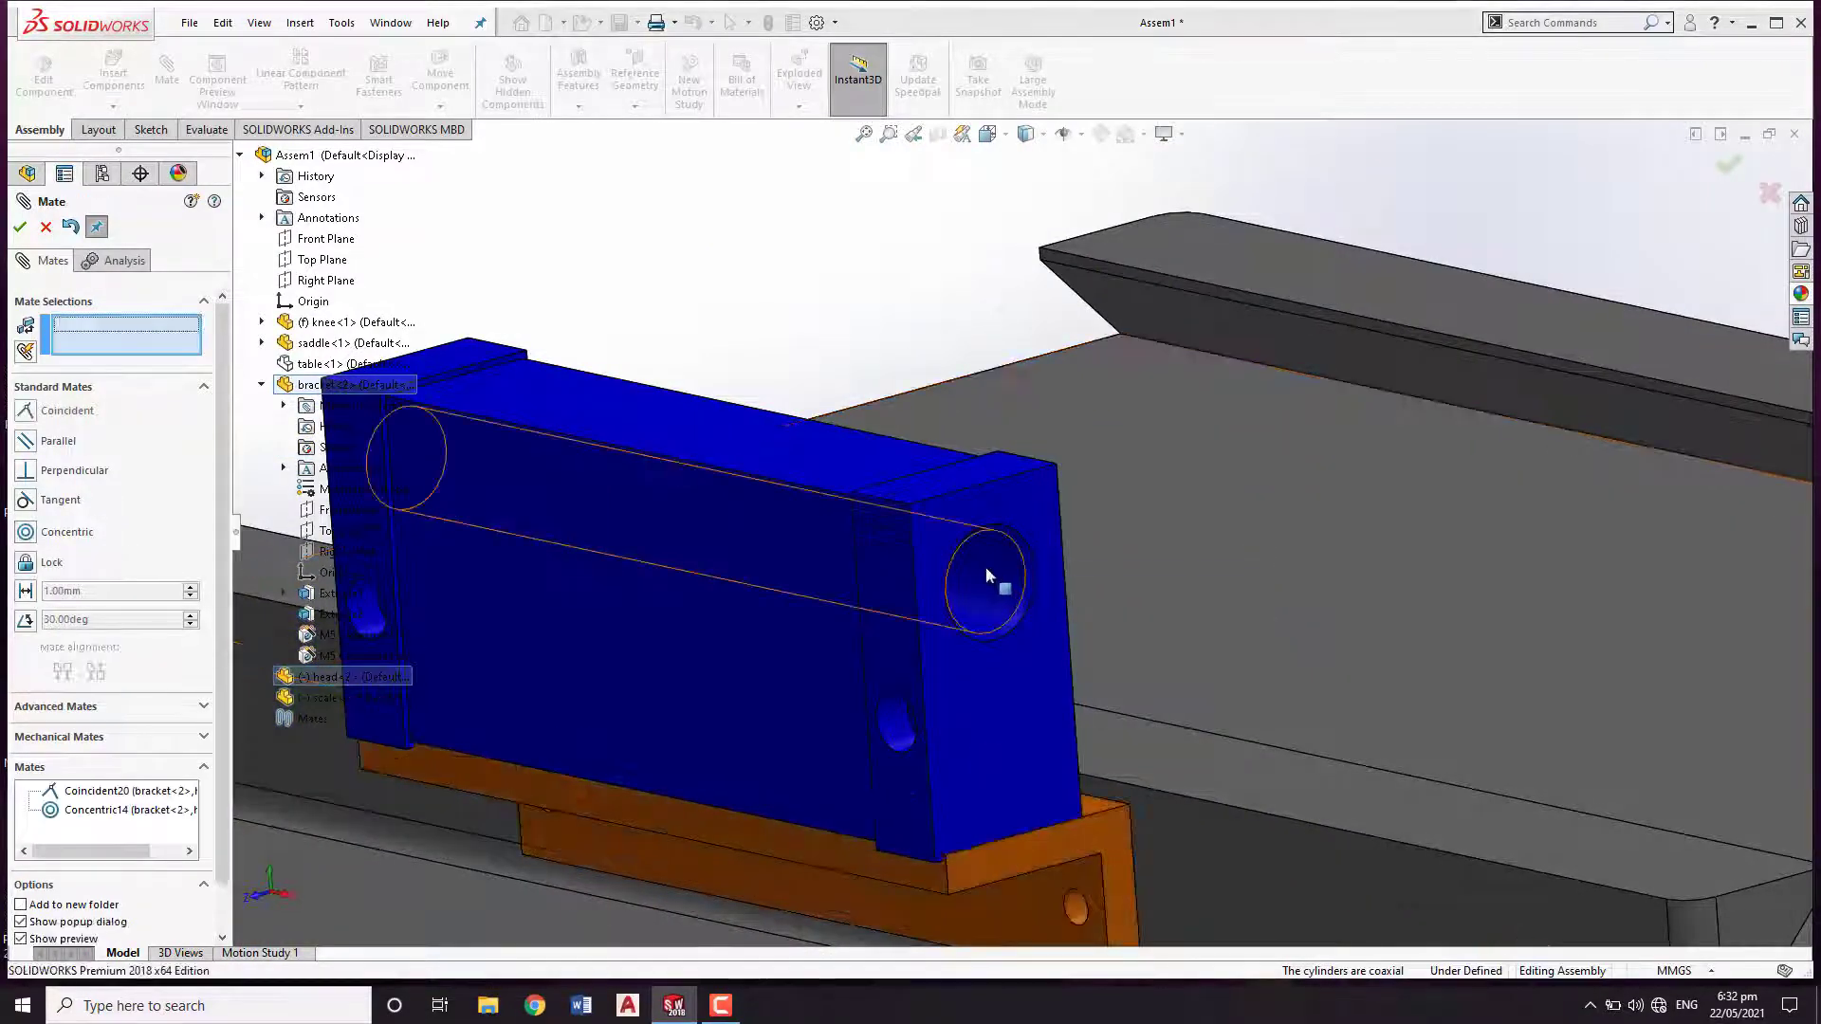
Add a parallel mate between the head's long side face and the outer side face of the saddle's rail.
{"action": "middle_click_drag", "start_coordinate": [986, 566], "coordinate": [861, 597]}
{"action": "left_click", "coordinate": [840, 554]}
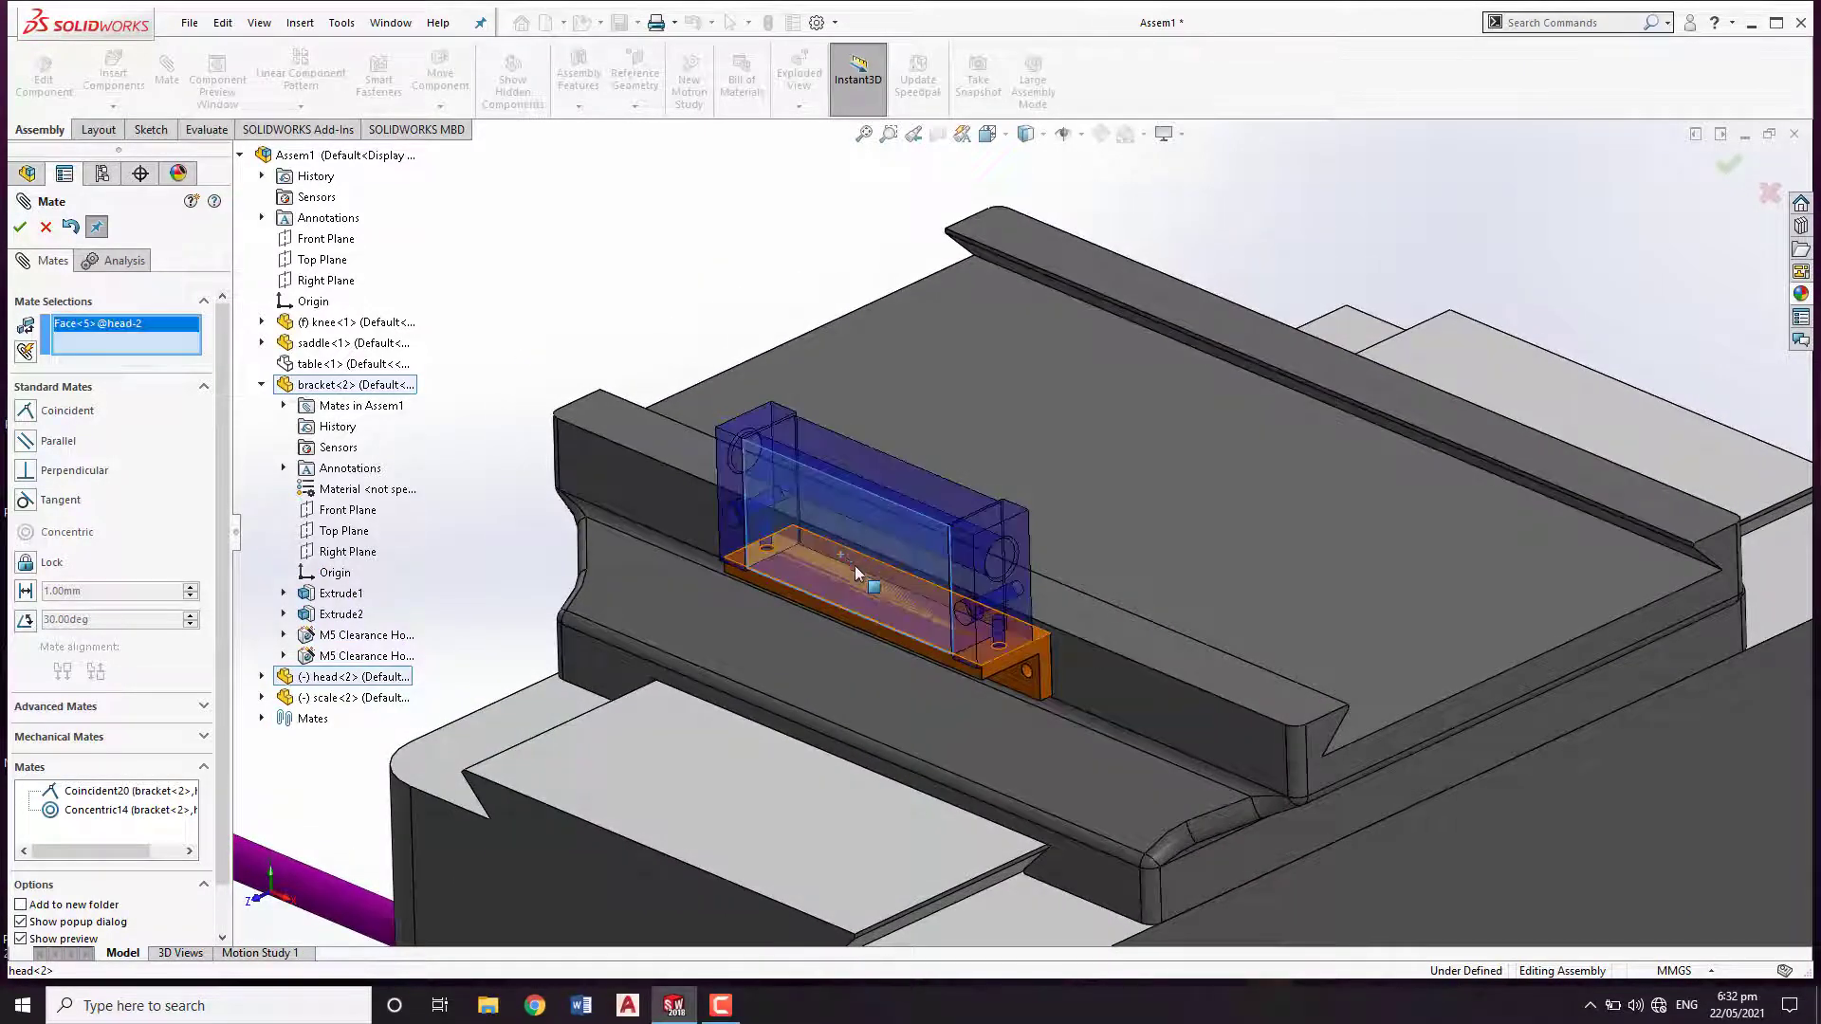
{"action": "left_click", "coordinate": [1100, 679]}
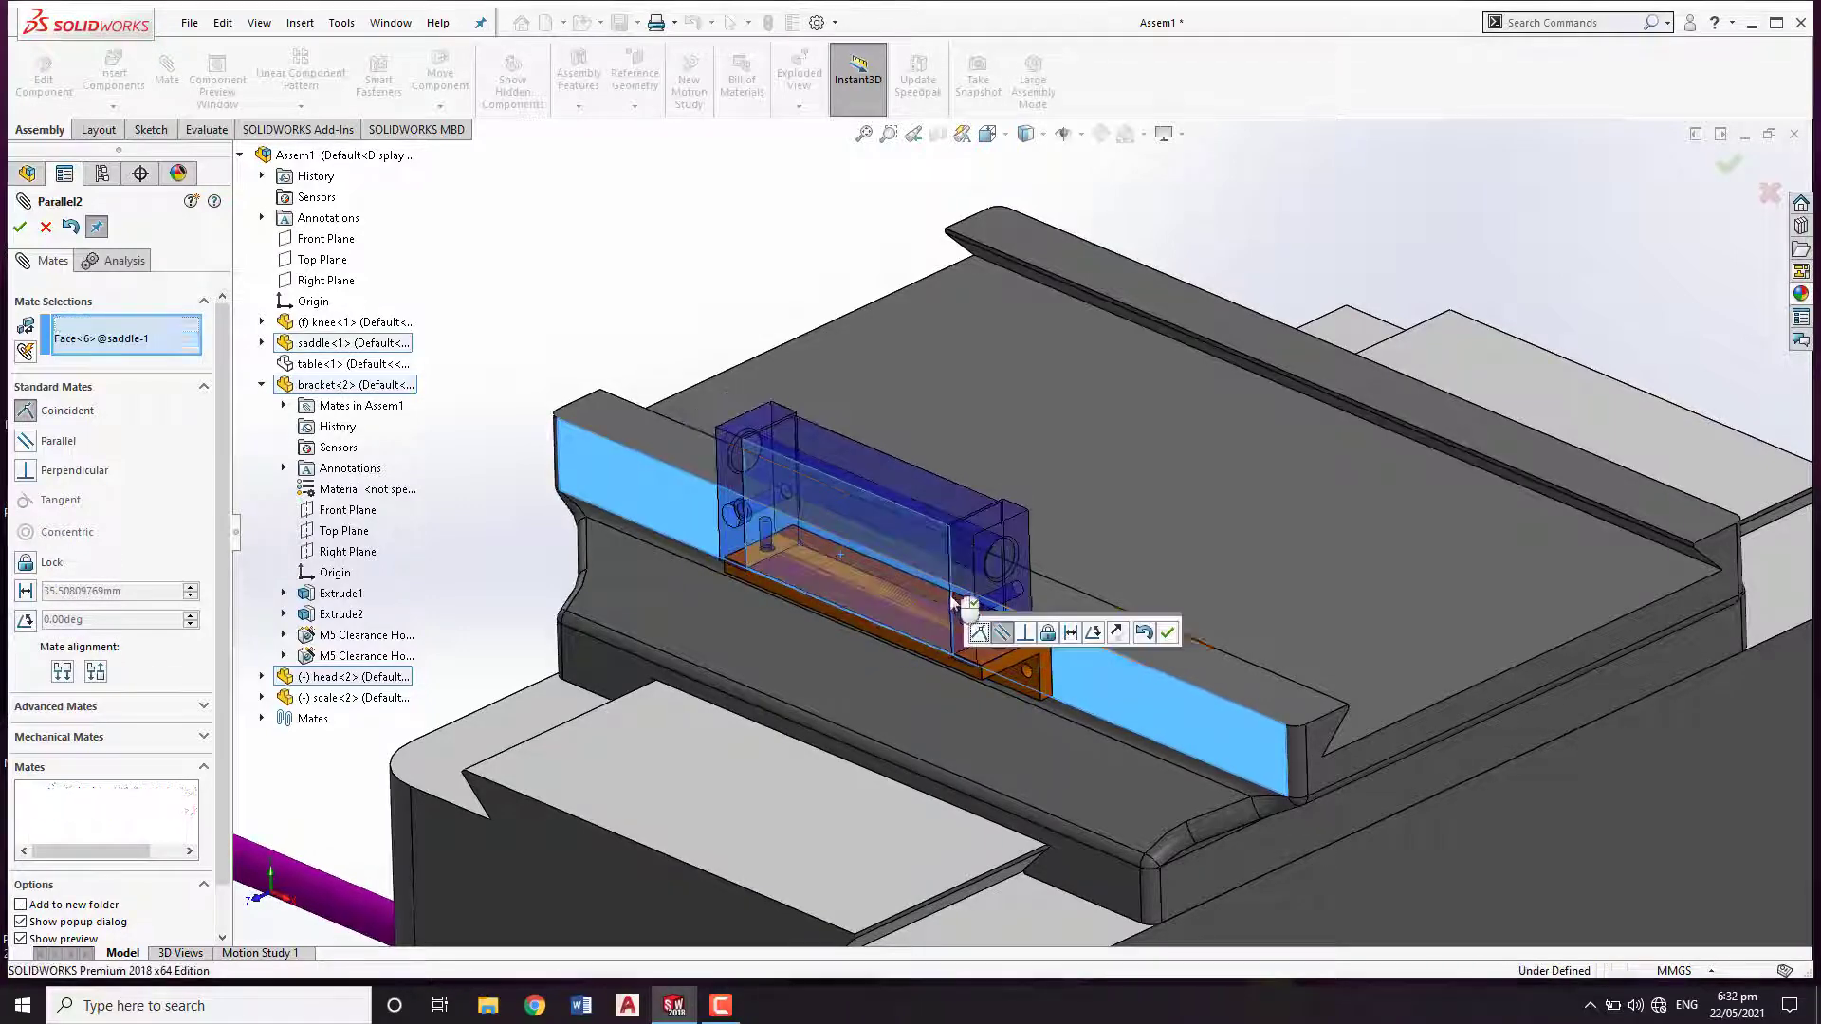
{"action": "left_click", "coordinate": [1009, 634]}
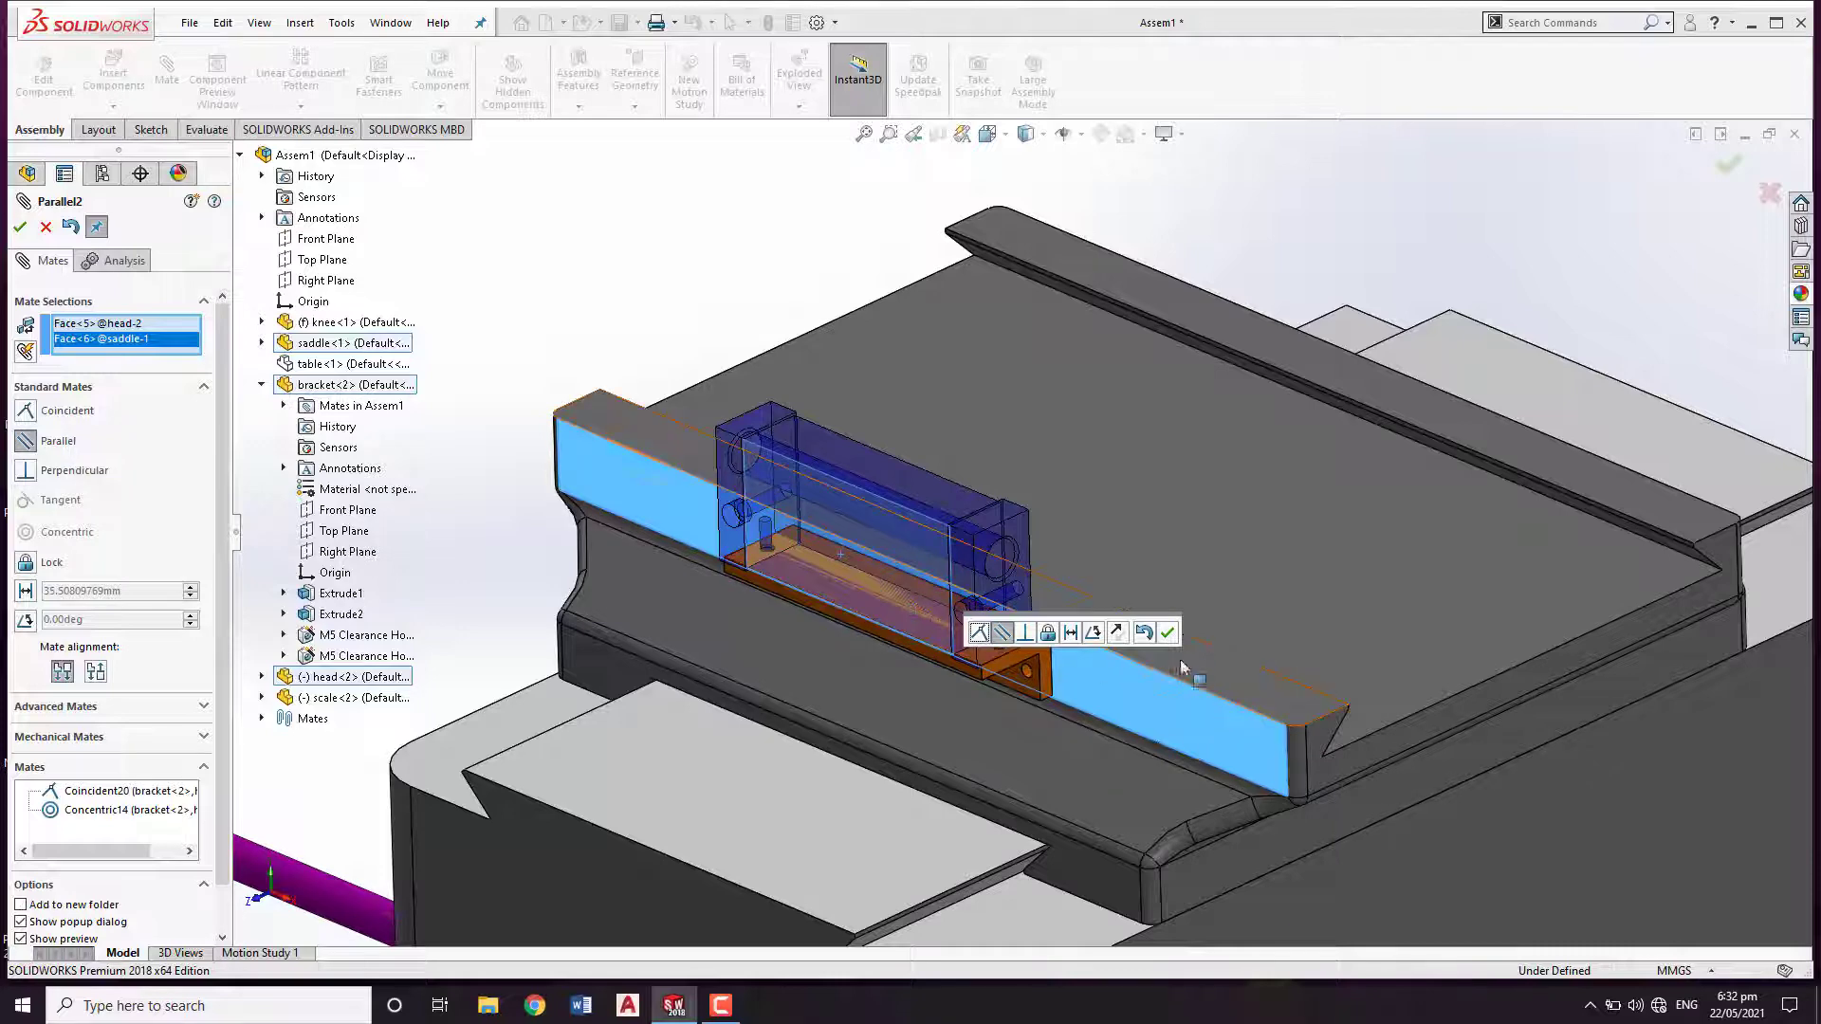
{"action": "left_click", "coordinate": [1168, 632]}
Add a concentric mate between the scale's cylindrical face and the through bore in the head, and finish mating.
{"action": "middle_click_drag", "start_coordinate": [886, 441], "coordinate": [1113, 509]}
{"action": "scroll", "coordinate": [1233, 494], "scroll_direction": "up", "scroll_amount": 2}
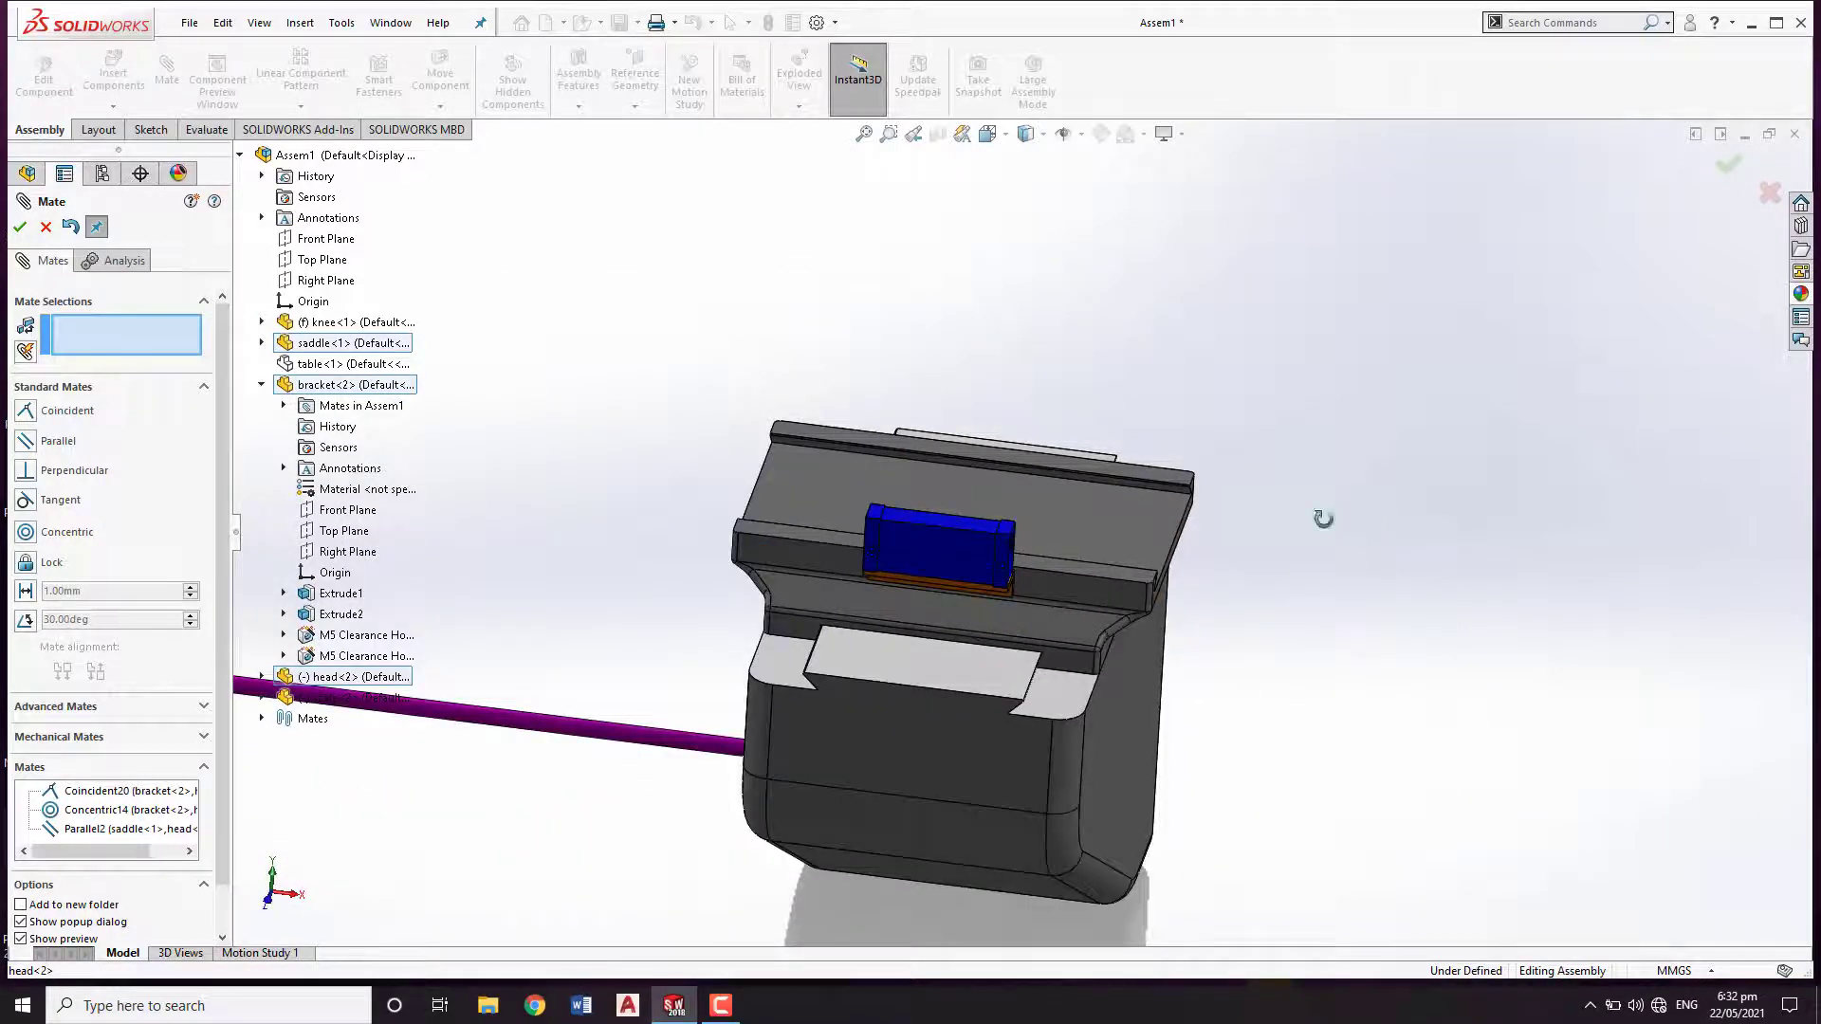
{"action": "middle_click_drag", "start_coordinate": [1323, 519], "coordinate": [753, 614]}
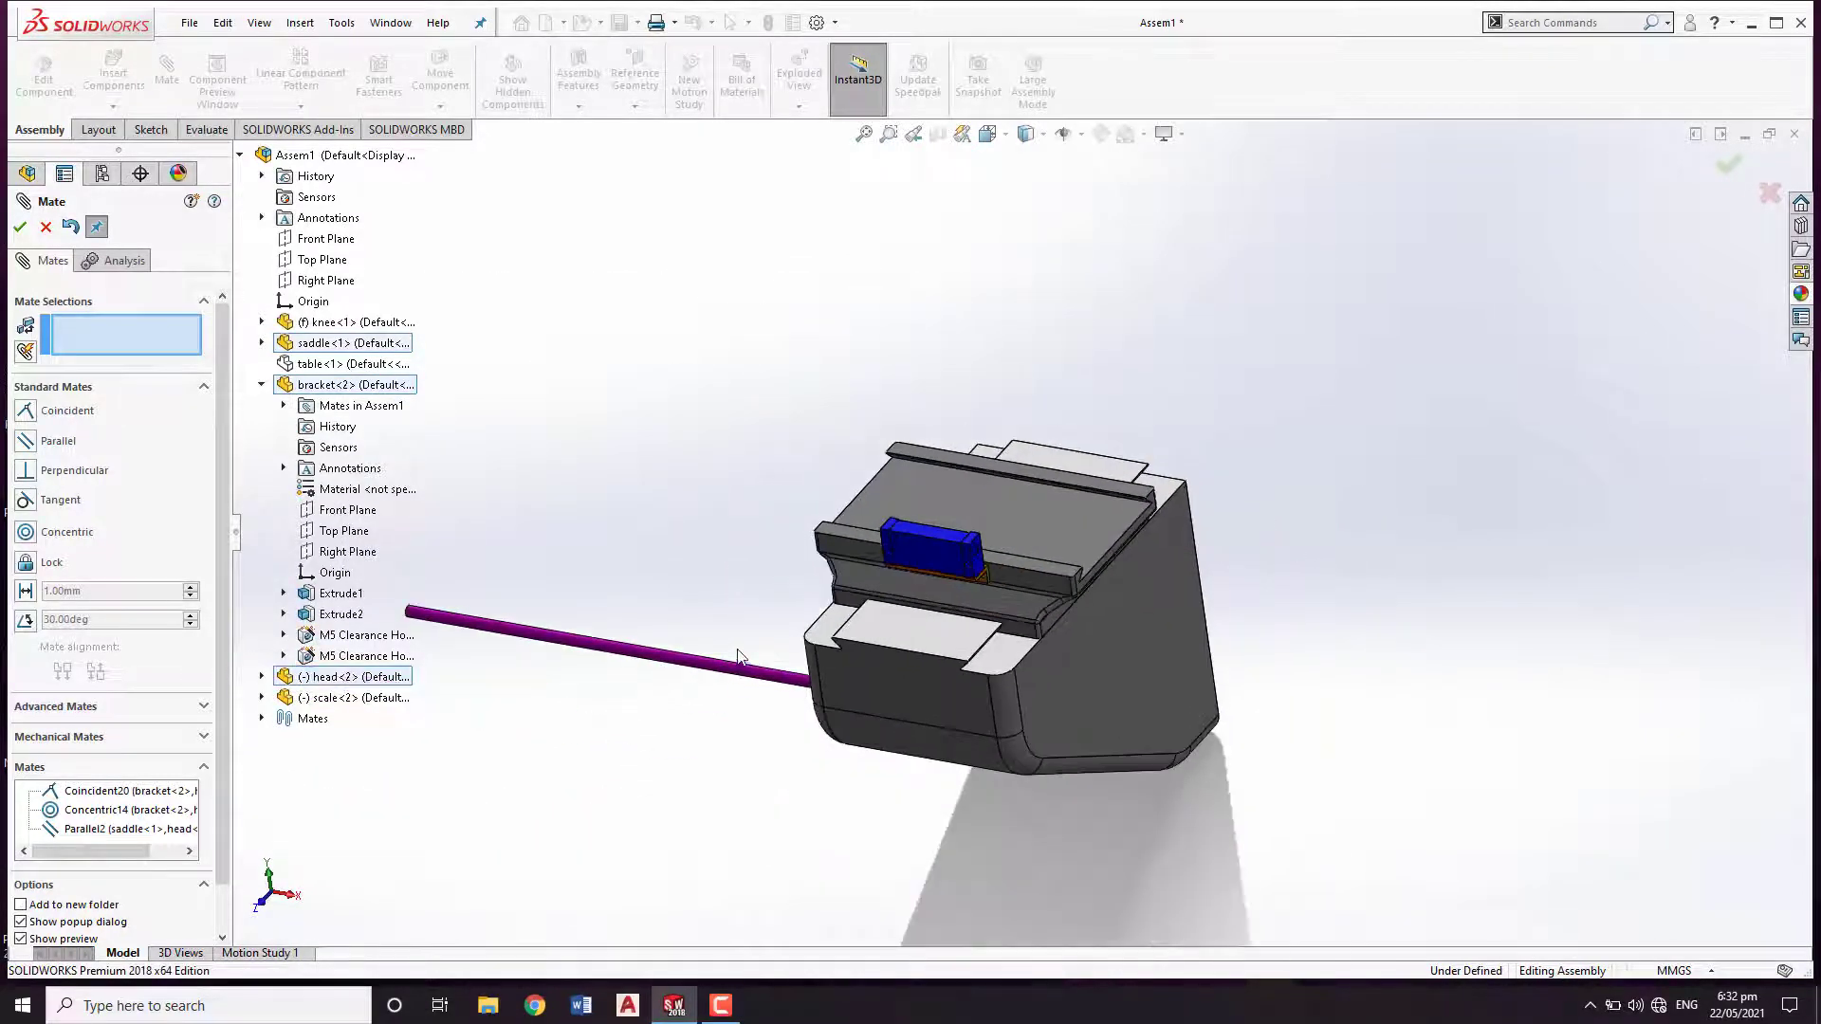
{"action": "scroll", "coordinate": [739, 654], "scroll_direction": "down", "scroll_amount": 2}
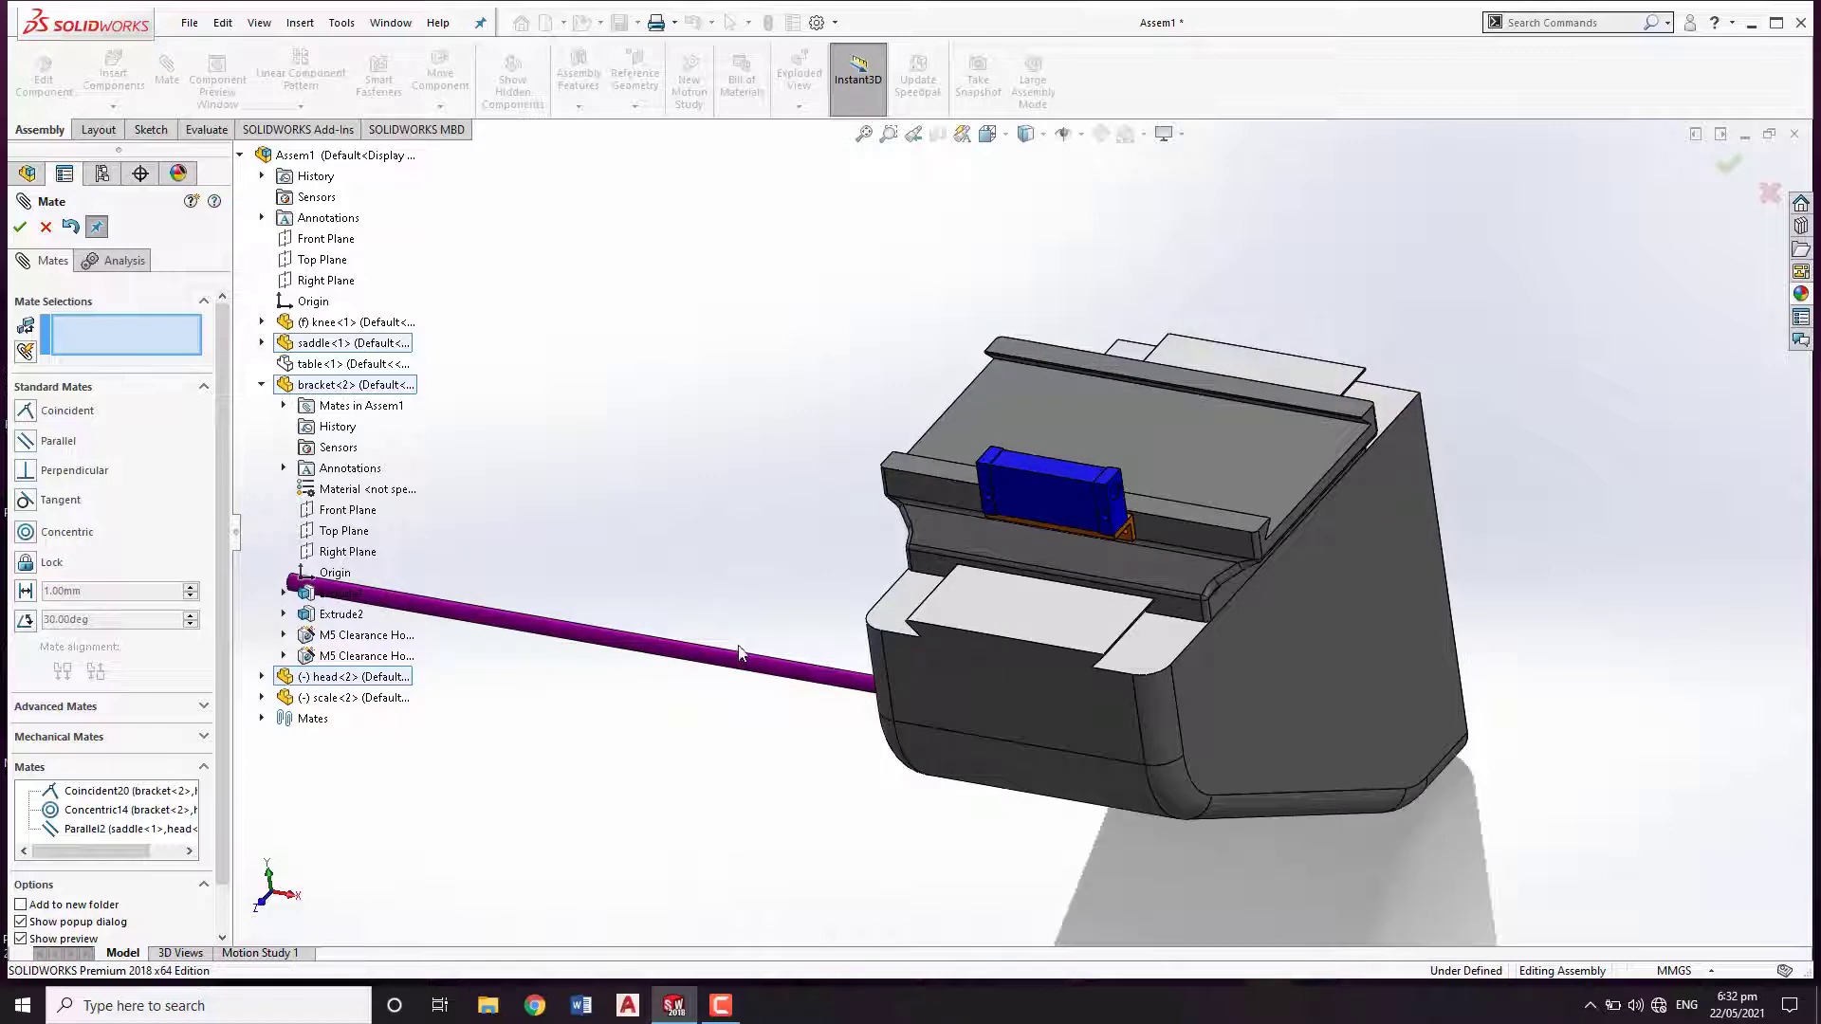
{"action": "left_click", "coordinate": [654, 651]}
{"action": "middle_click_drag", "start_coordinate": [1053, 581], "coordinate": [946, 605]}
{"action": "scroll", "coordinate": [1034, 503], "scroll_direction": "down", "scroll_amount": 6}
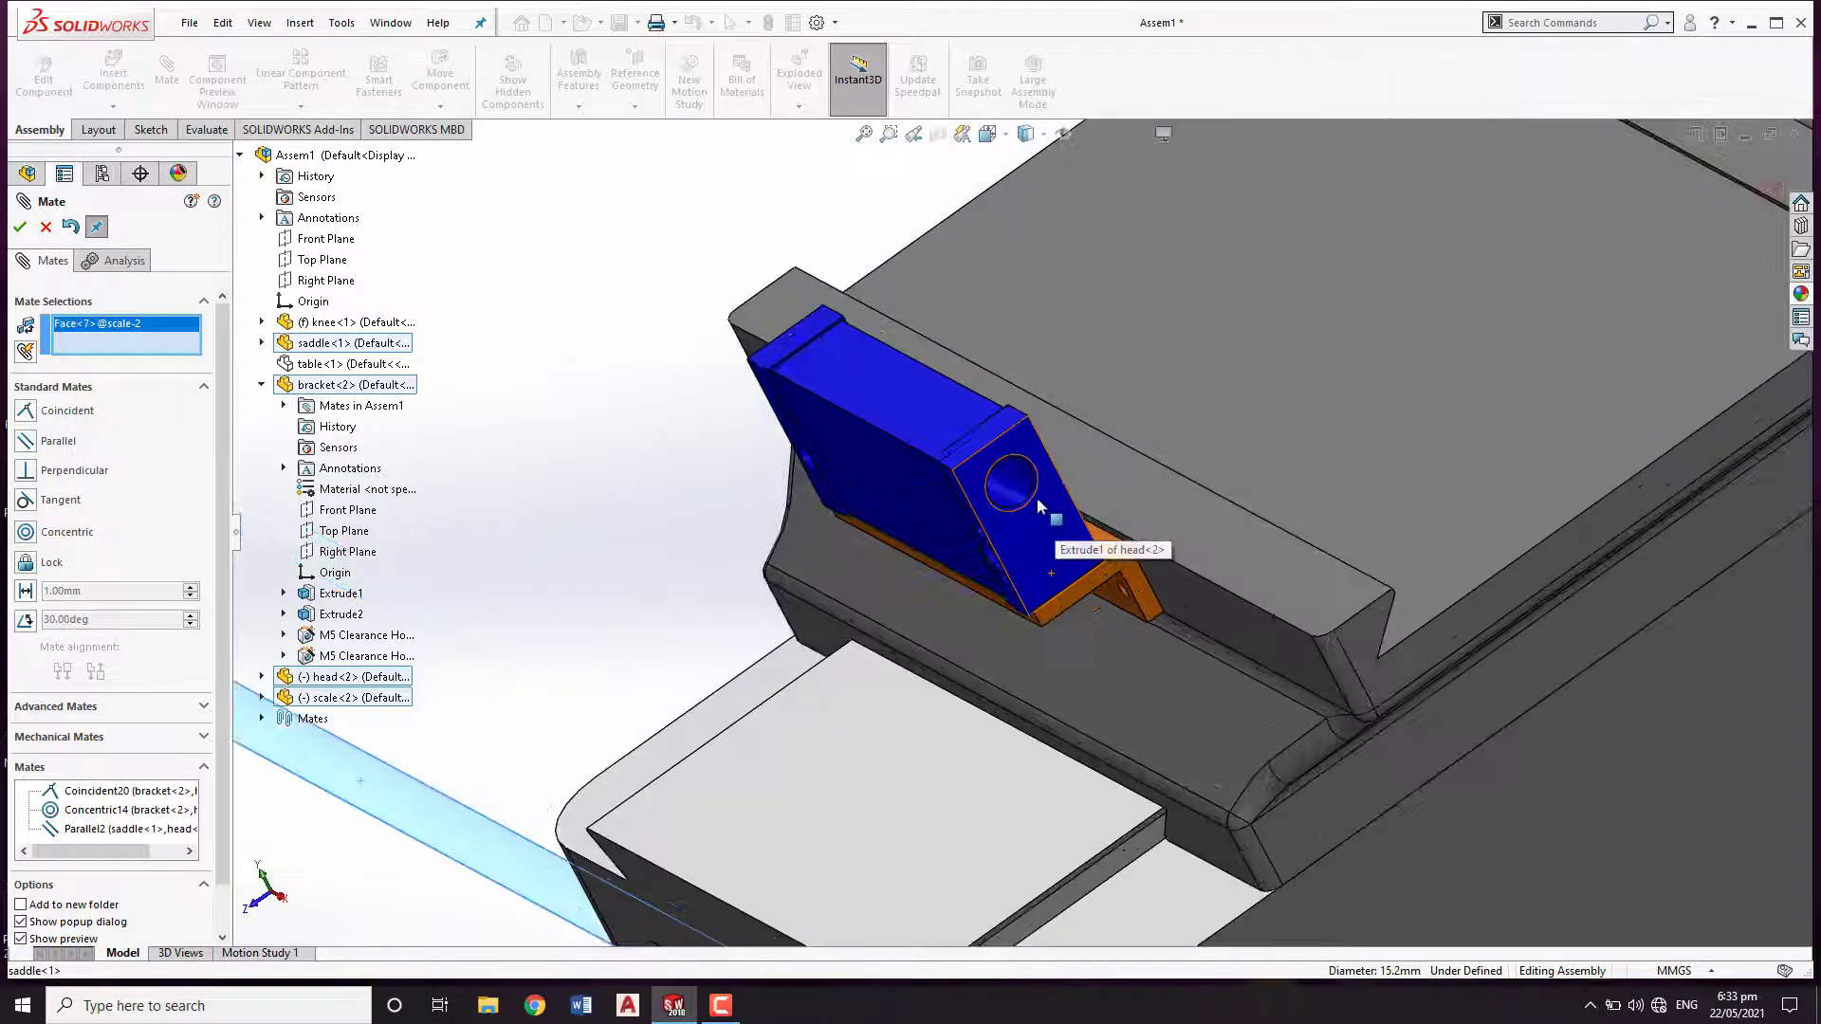
{"action": "left_click", "coordinate": [1016, 484]}
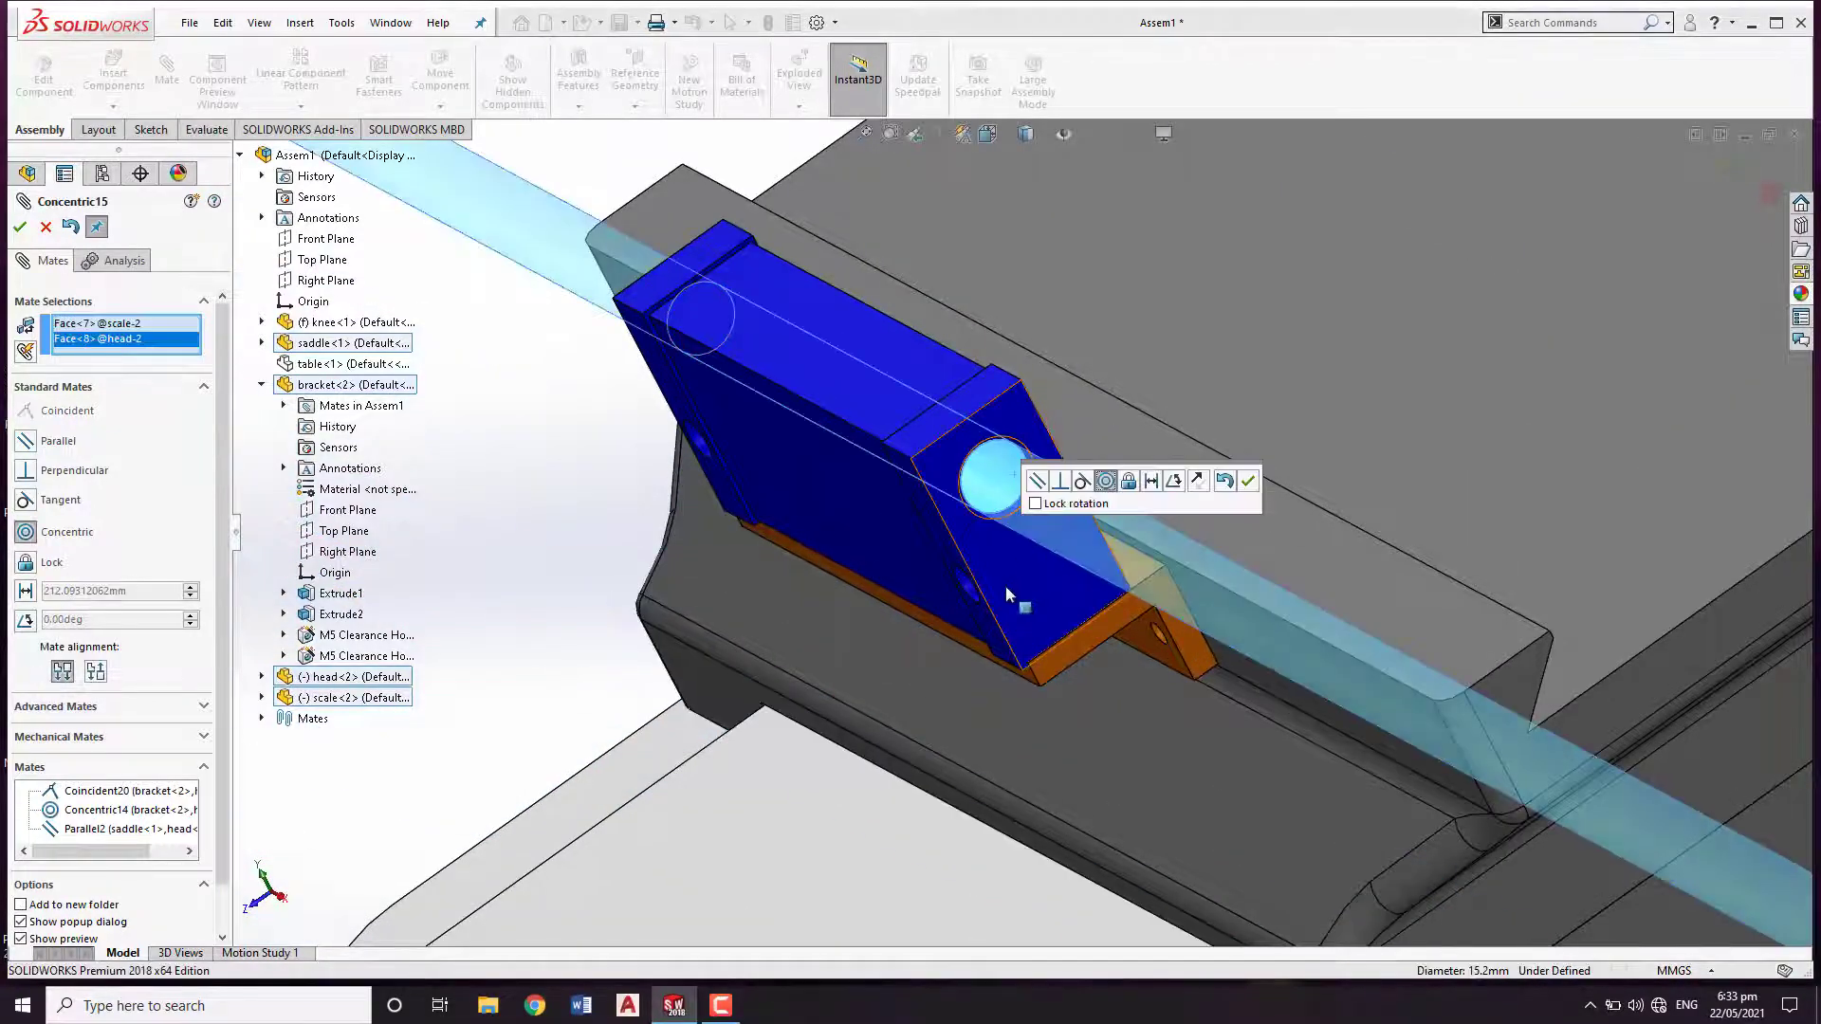
{"action": "scroll", "coordinate": [948, 580], "scroll_direction": "up", "scroll_amount": 4}
{"action": "middle_click_drag", "start_coordinate": [916, 581], "coordinate": [939, 541]}
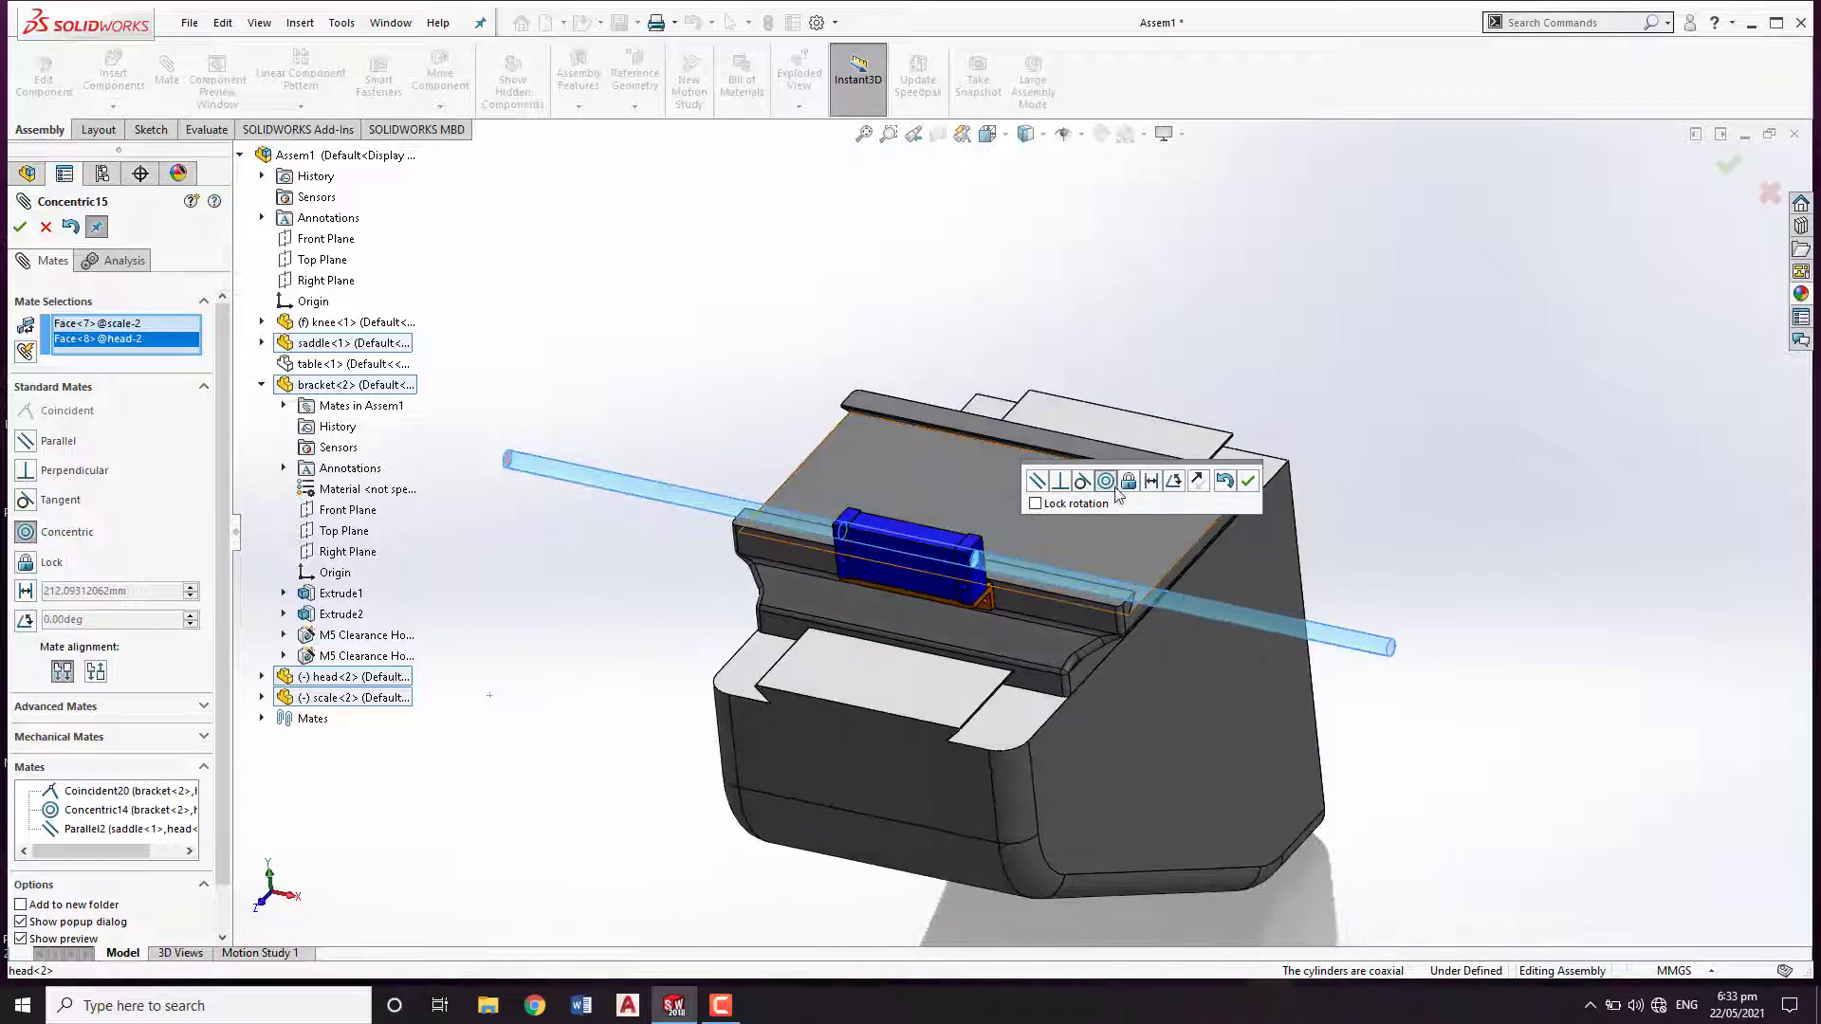
{"action": "left_click", "coordinate": [1248, 481]}
{"action": "middle_click_drag", "start_coordinate": [949, 533], "coordinate": [772, 311]}
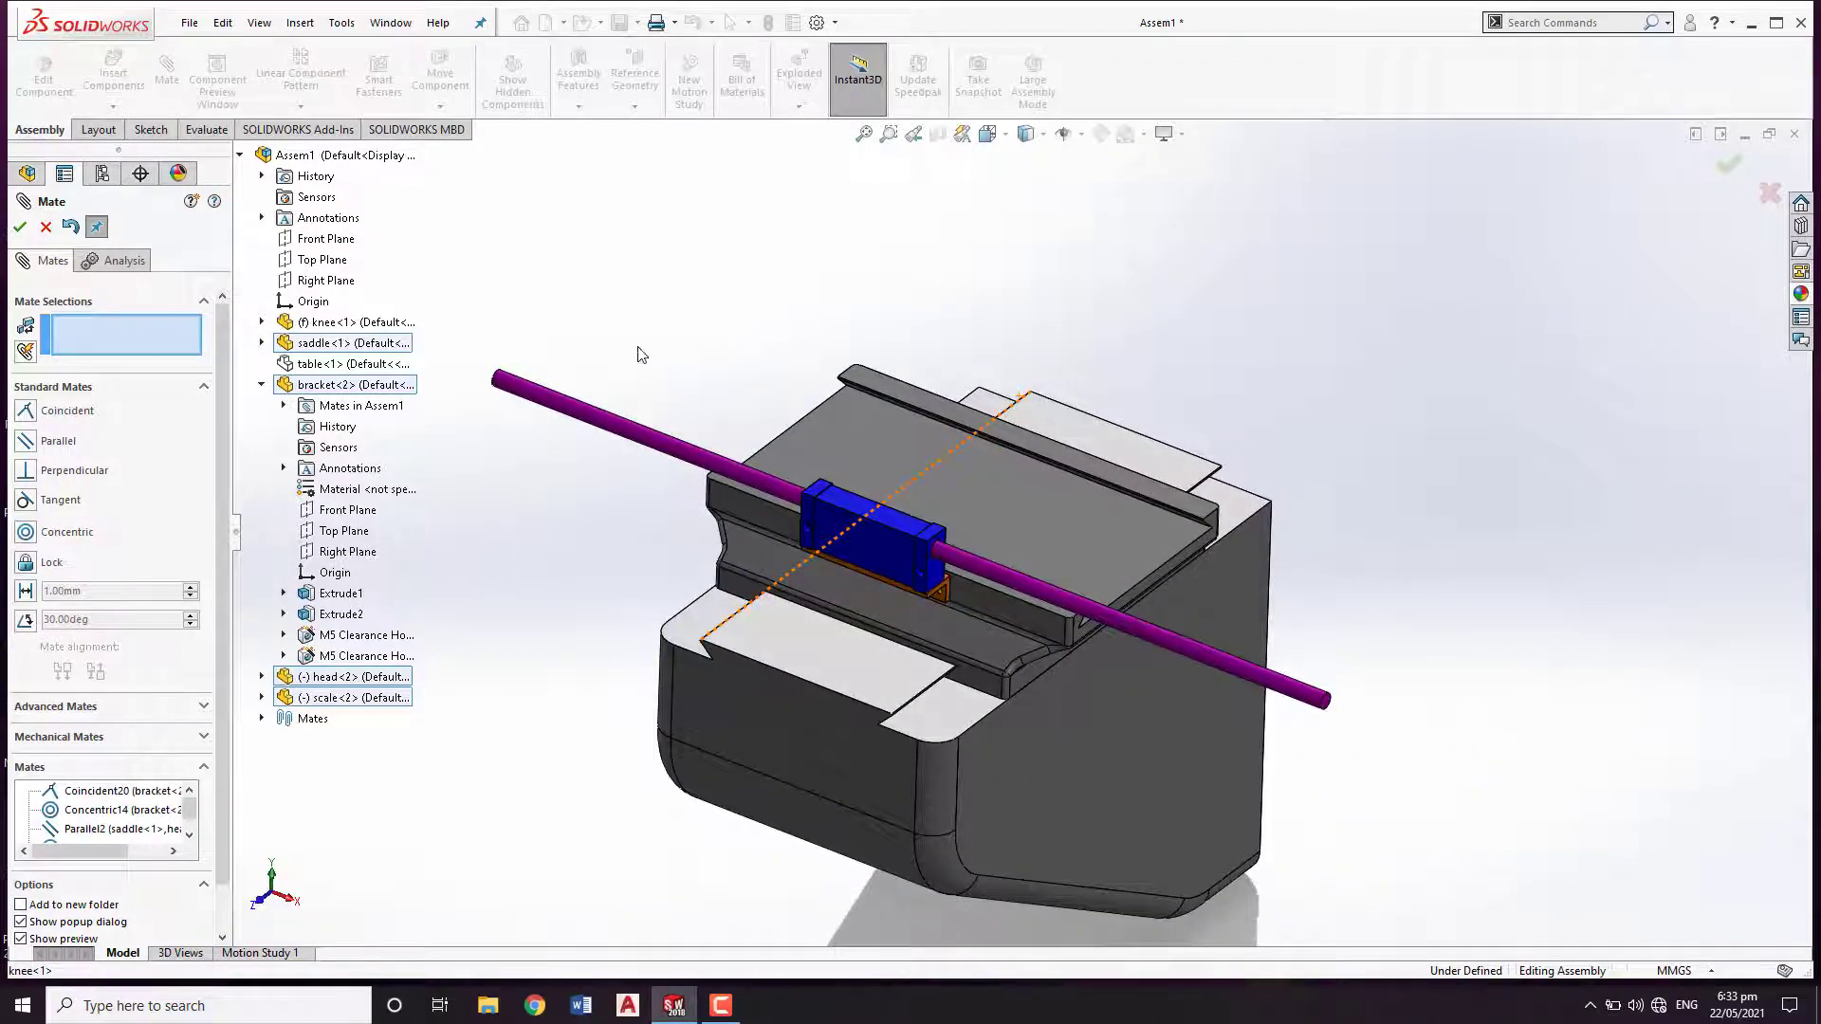
{"action": "left_click", "coordinate": [46, 228]}
Rebuild the assembly to clear the mate warnings on the saddle and bracket.
{"action": "scroll", "coordinate": [615, 472], "scroll_direction": "up", "scroll_amount": 3}
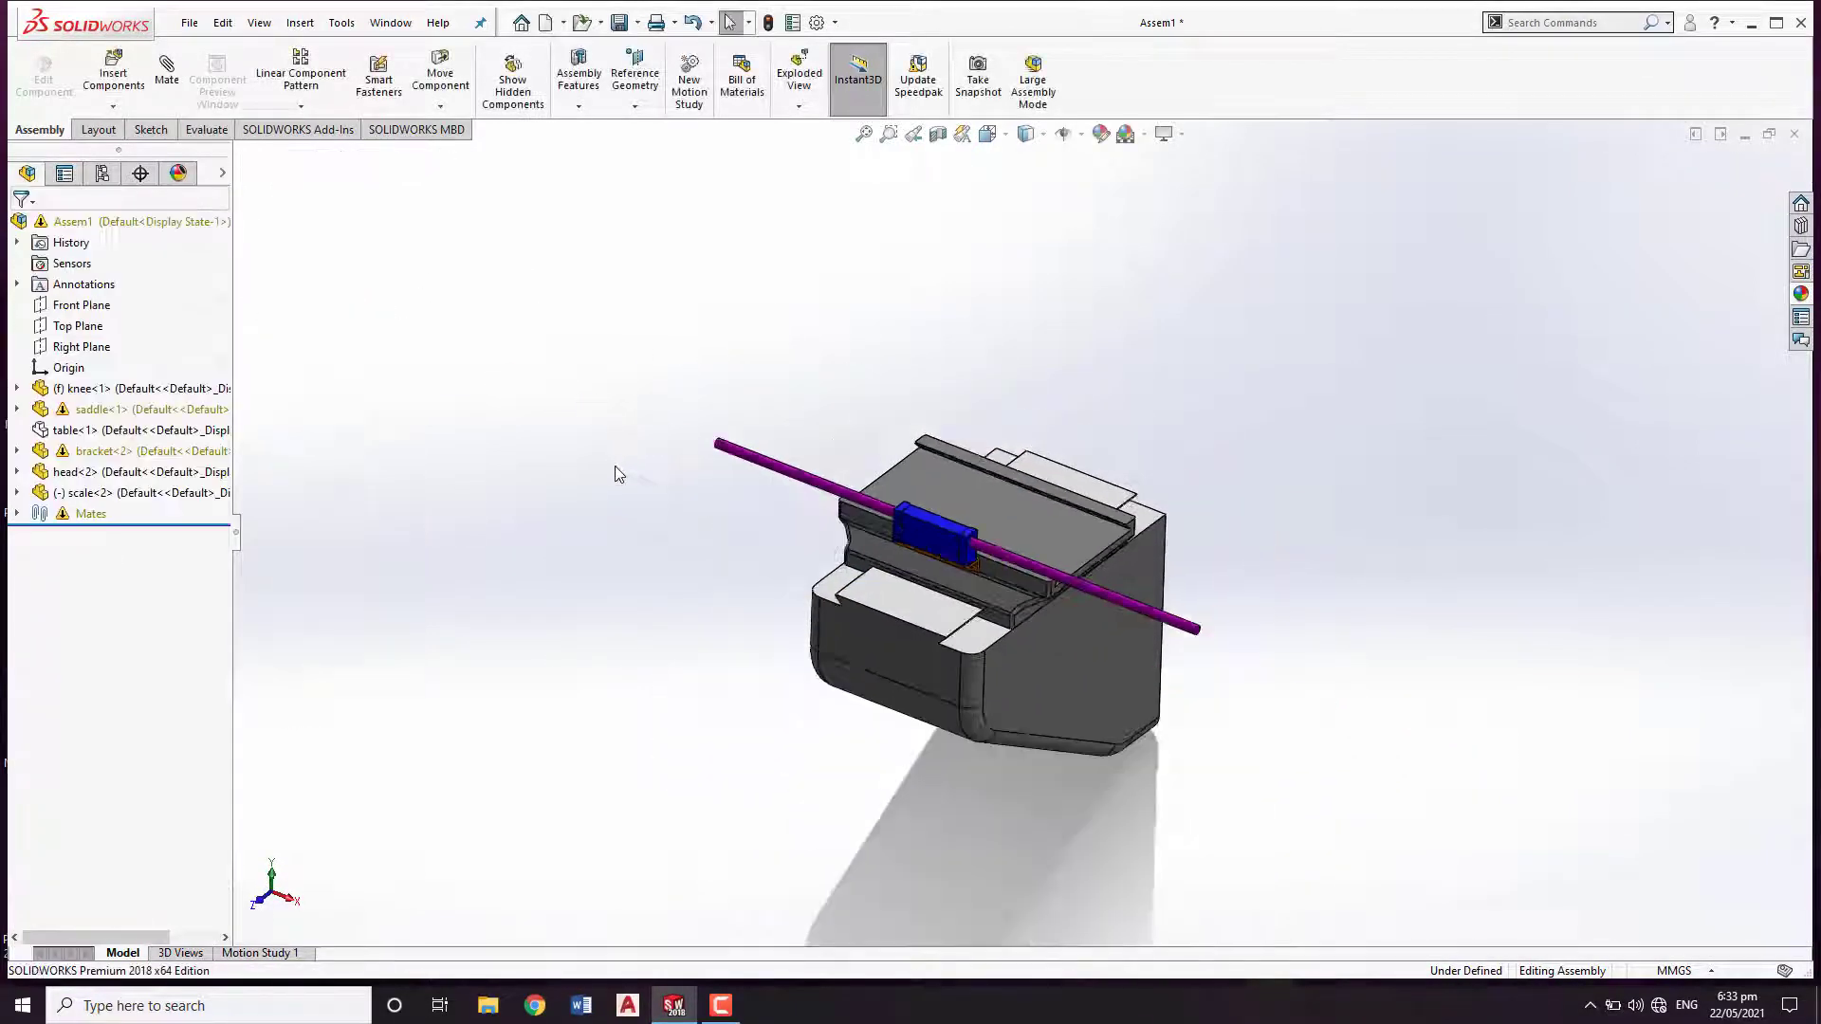
{"action": "scroll", "coordinate": [635, 480], "scroll_direction": "down", "scroll_amount": 2}
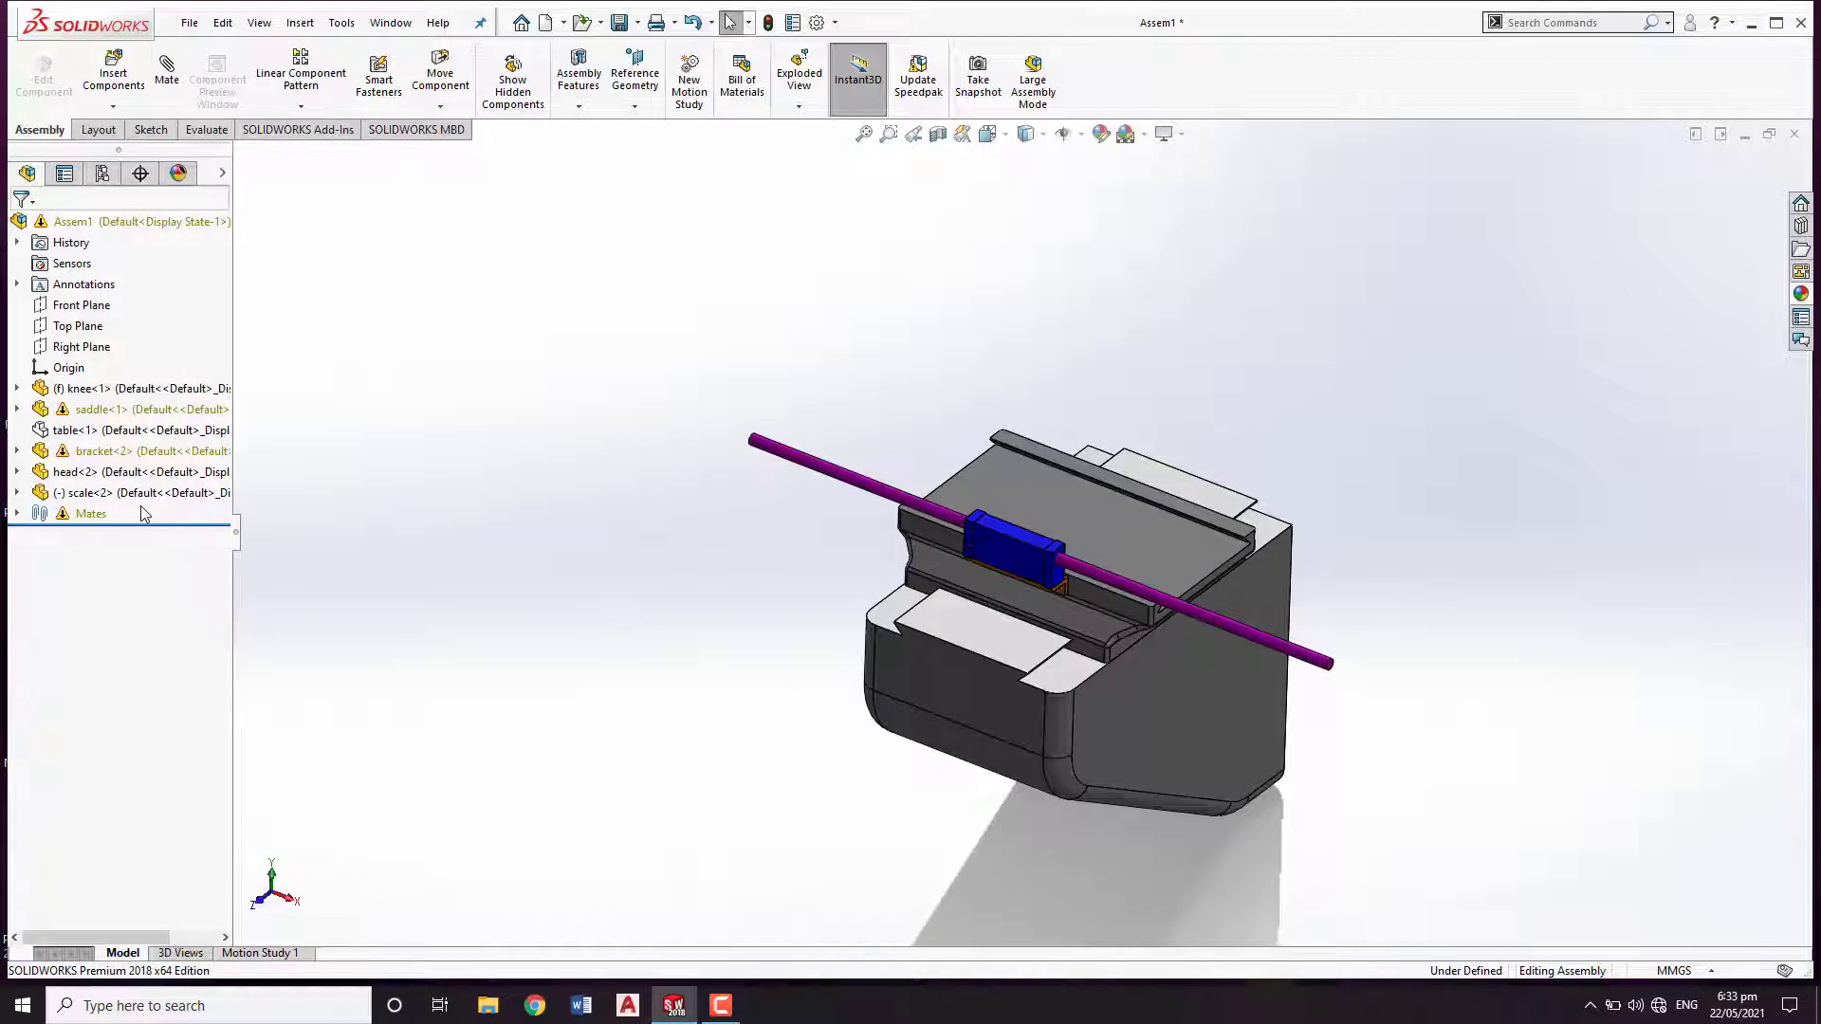
{"action": "left_click", "coordinate": [133, 451]}
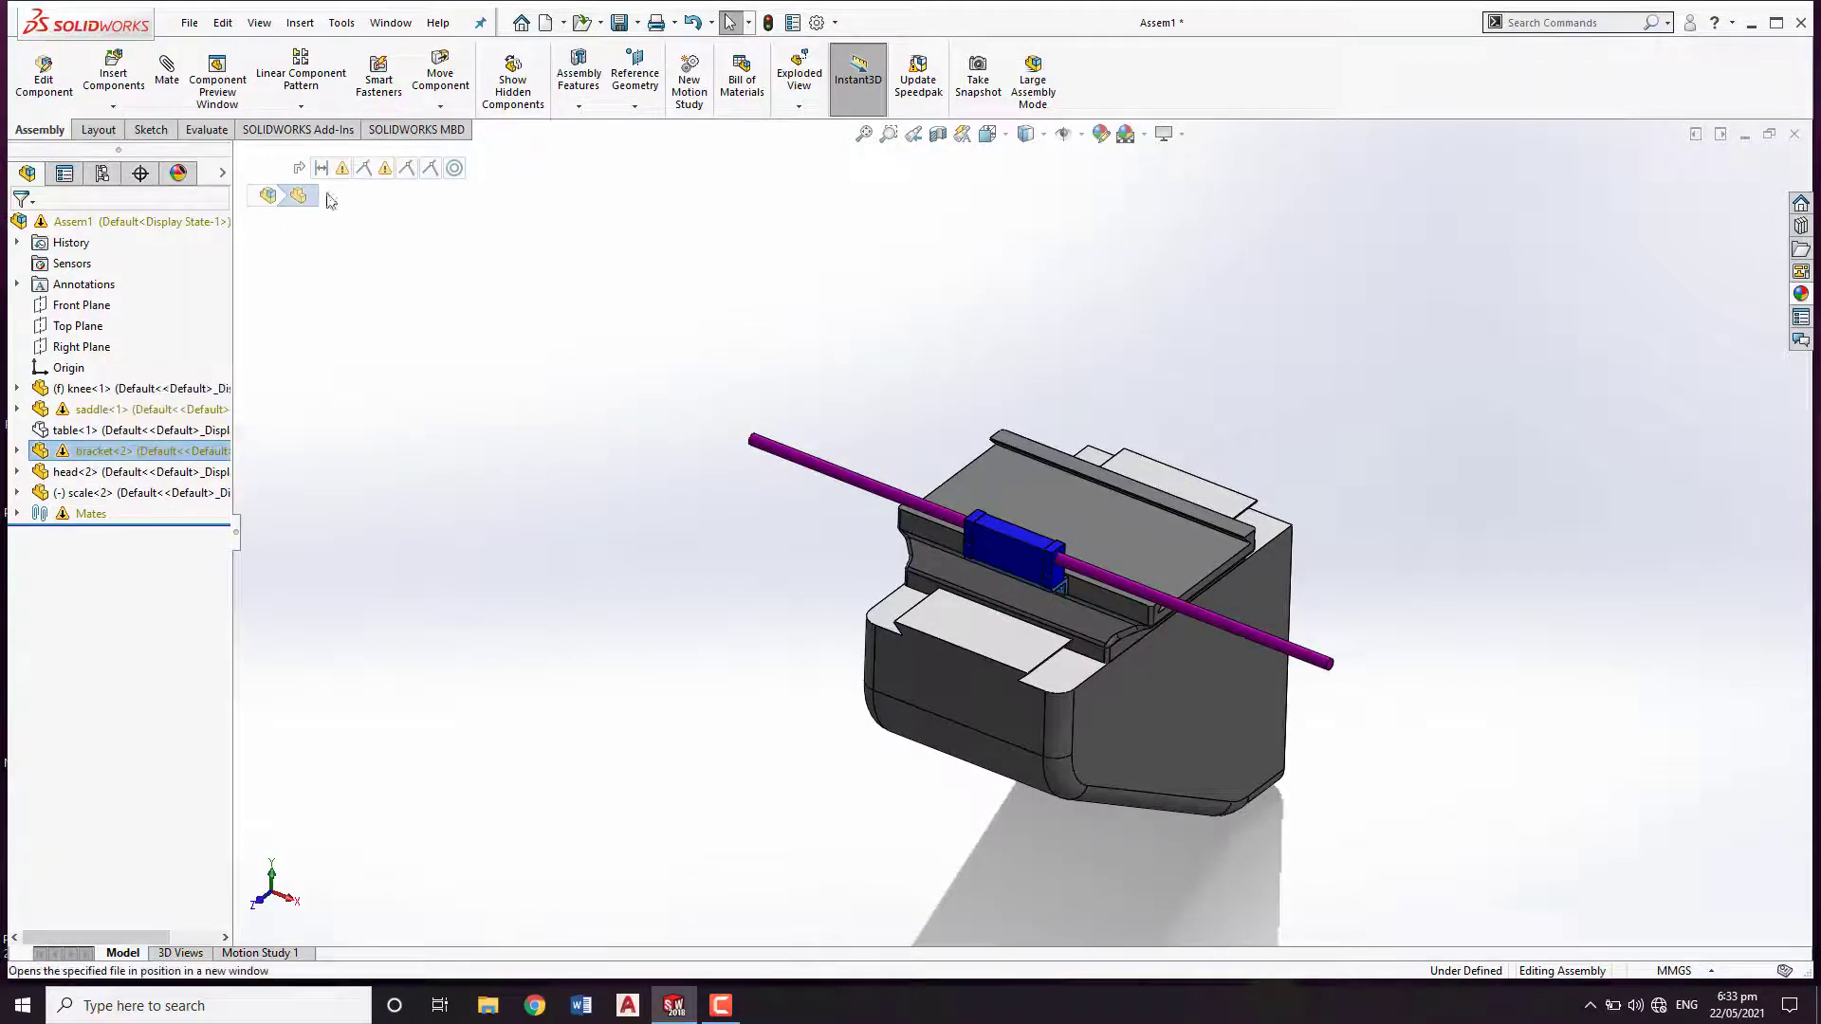
{"action": "left_click", "coordinate": [768, 22]}
{"action": "left_click", "coordinate": [679, 252]}
{"action": "scroll", "coordinate": [901, 393], "scroll_direction": "up", "scroll_amount": 2}
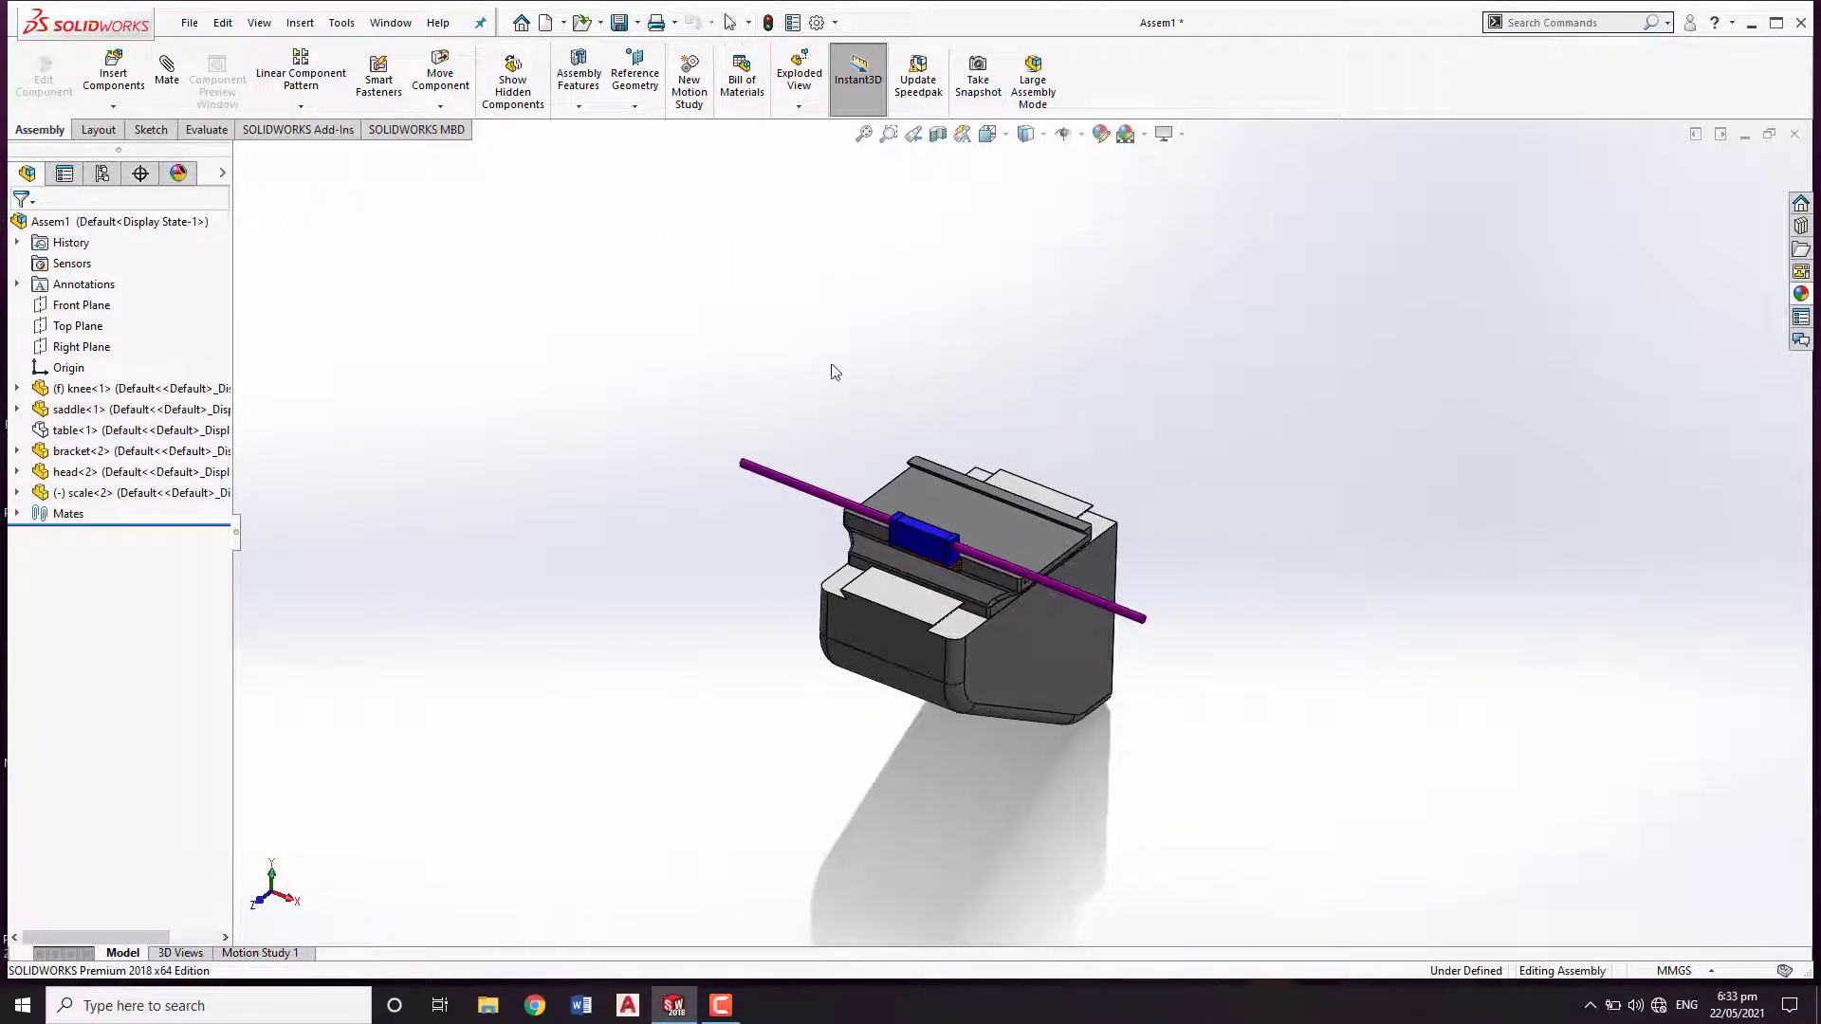
Show the hidden table component again.
{"action": "scroll", "coordinate": [926, 549], "scroll_direction": "down", "scroll_amount": 2}
{"action": "scroll", "coordinate": [927, 548], "scroll_direction": "down", "scroll_amount": 3}
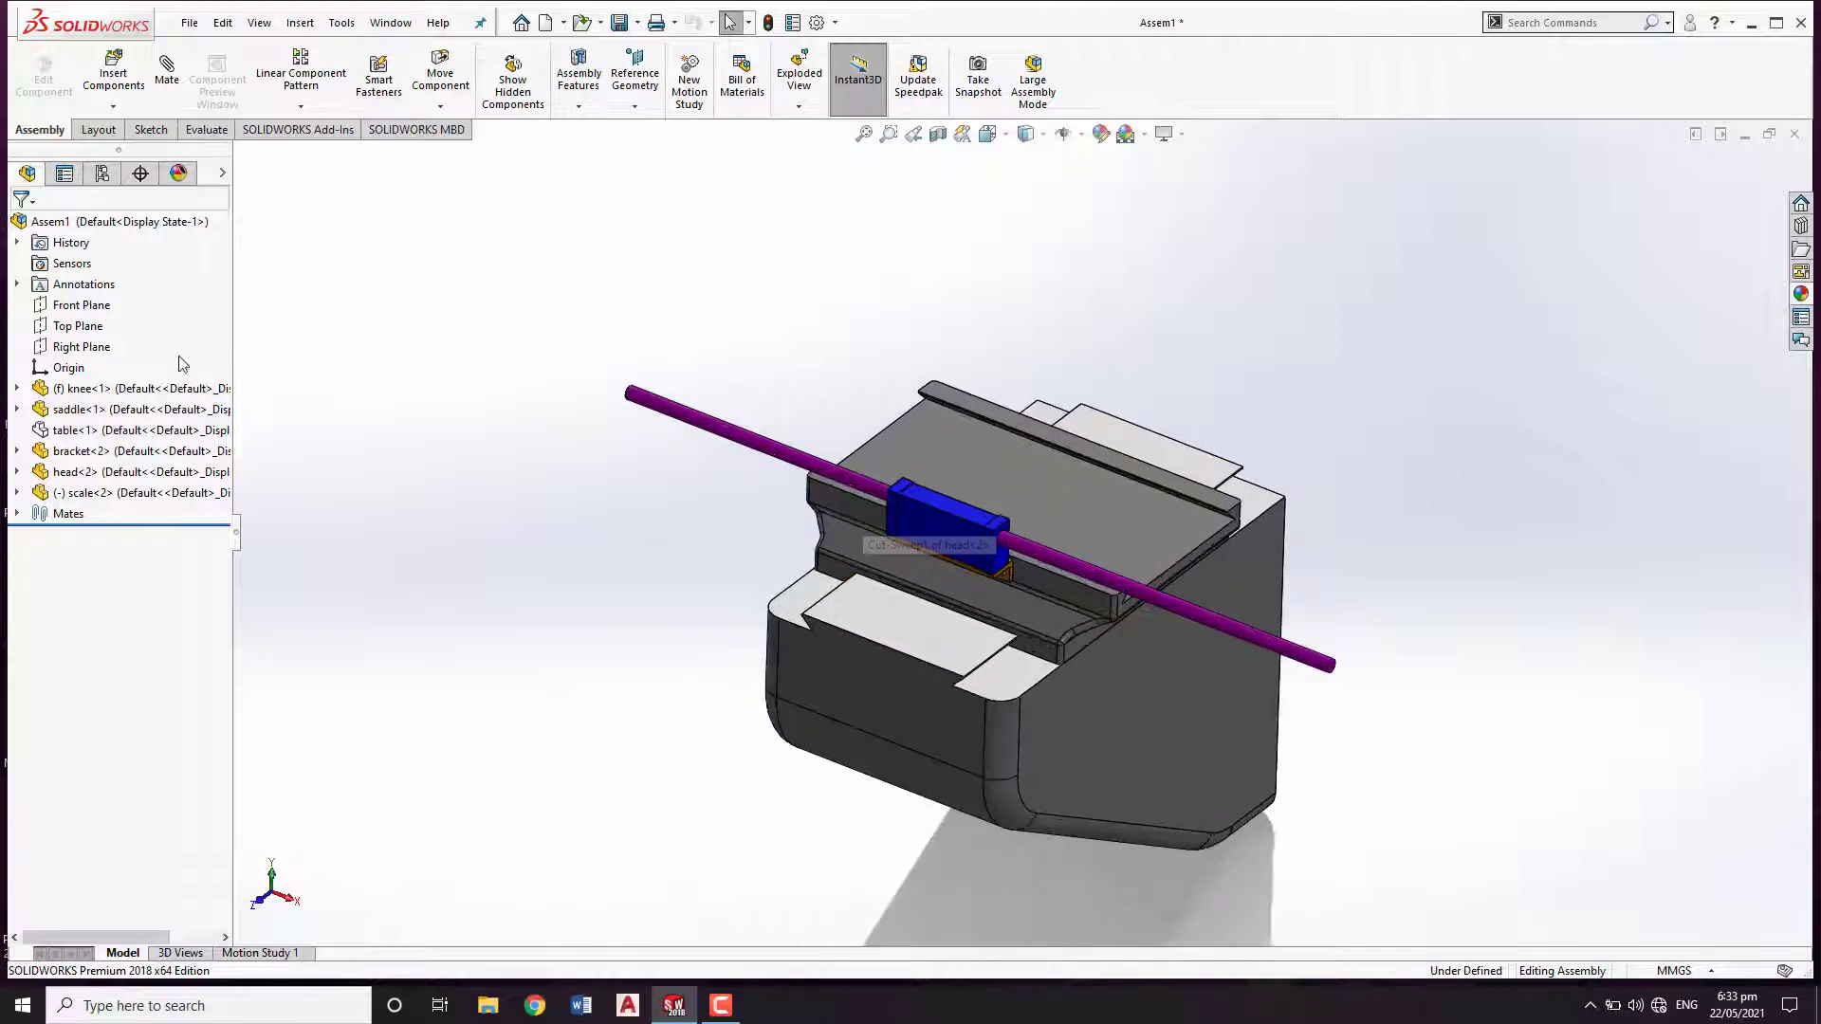
{"action": "right_click", "coordinate": [113, 434]}
{"action": "left_click", "coordinate": [189, 378]}
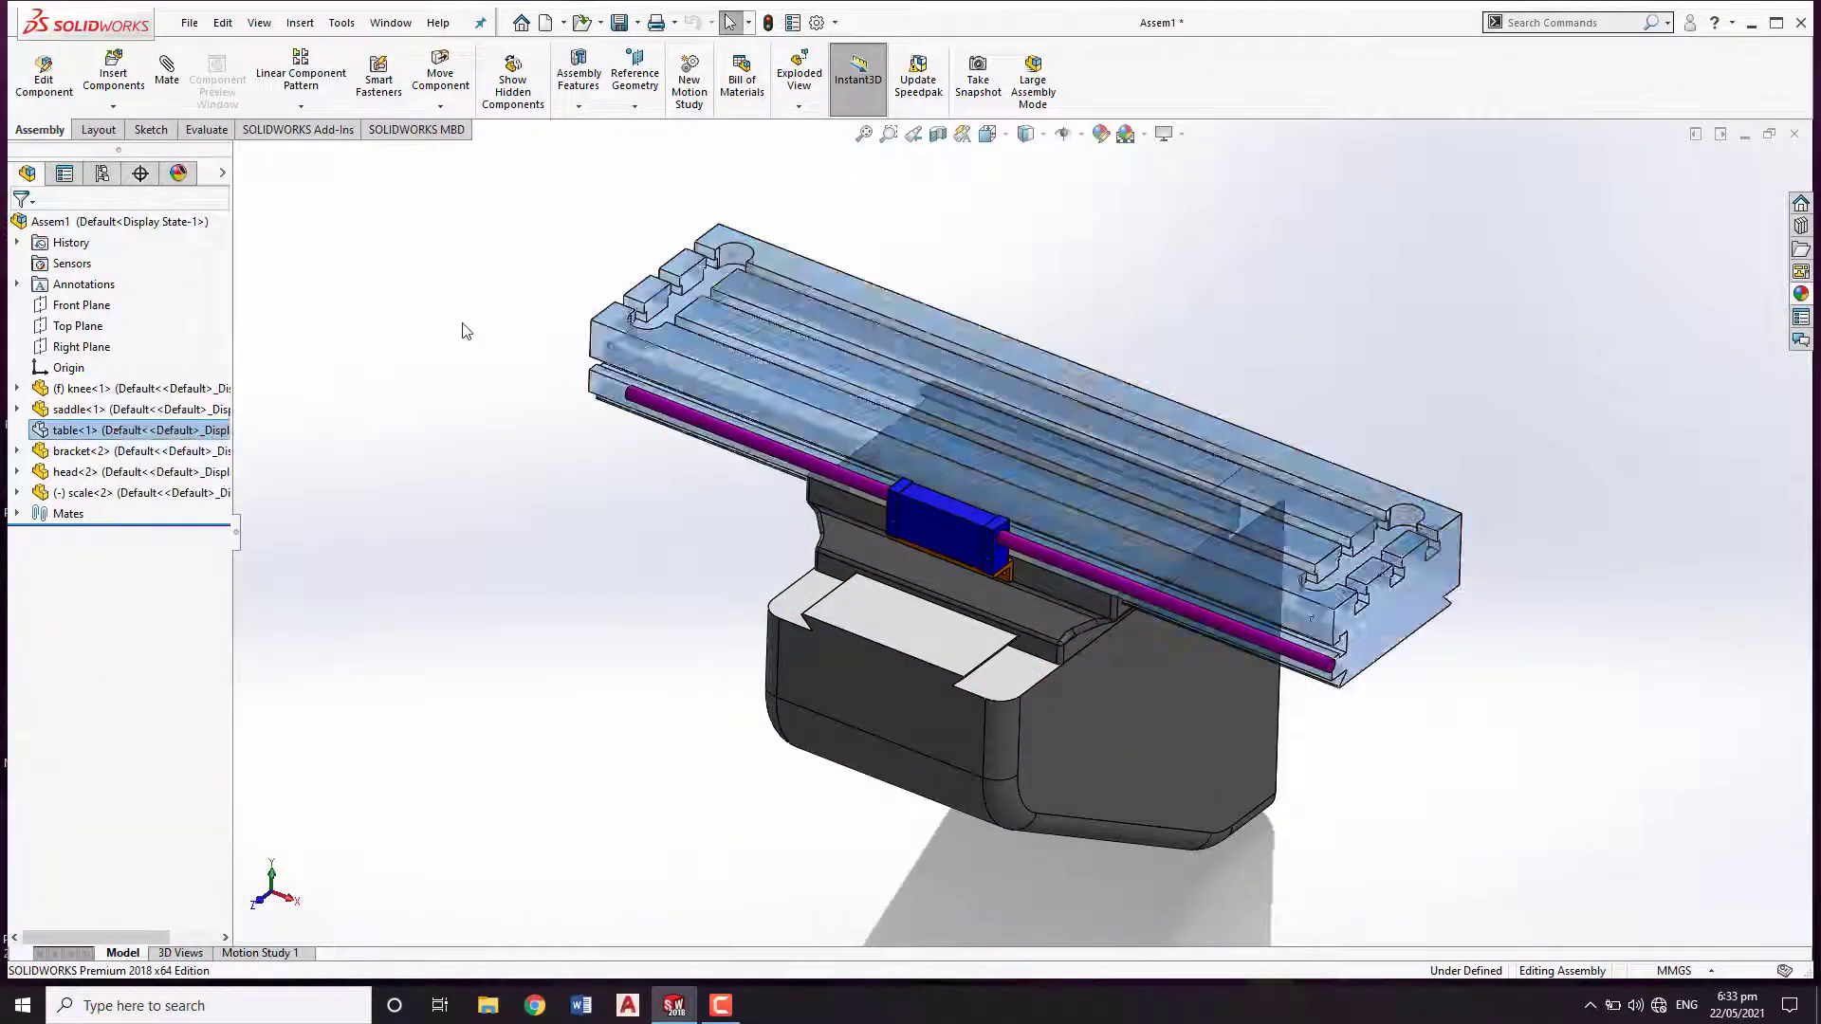
{"action": "scroll", "coordinate": [1034, 595], "scroll_direction": "down", "scroll_amount": 5}
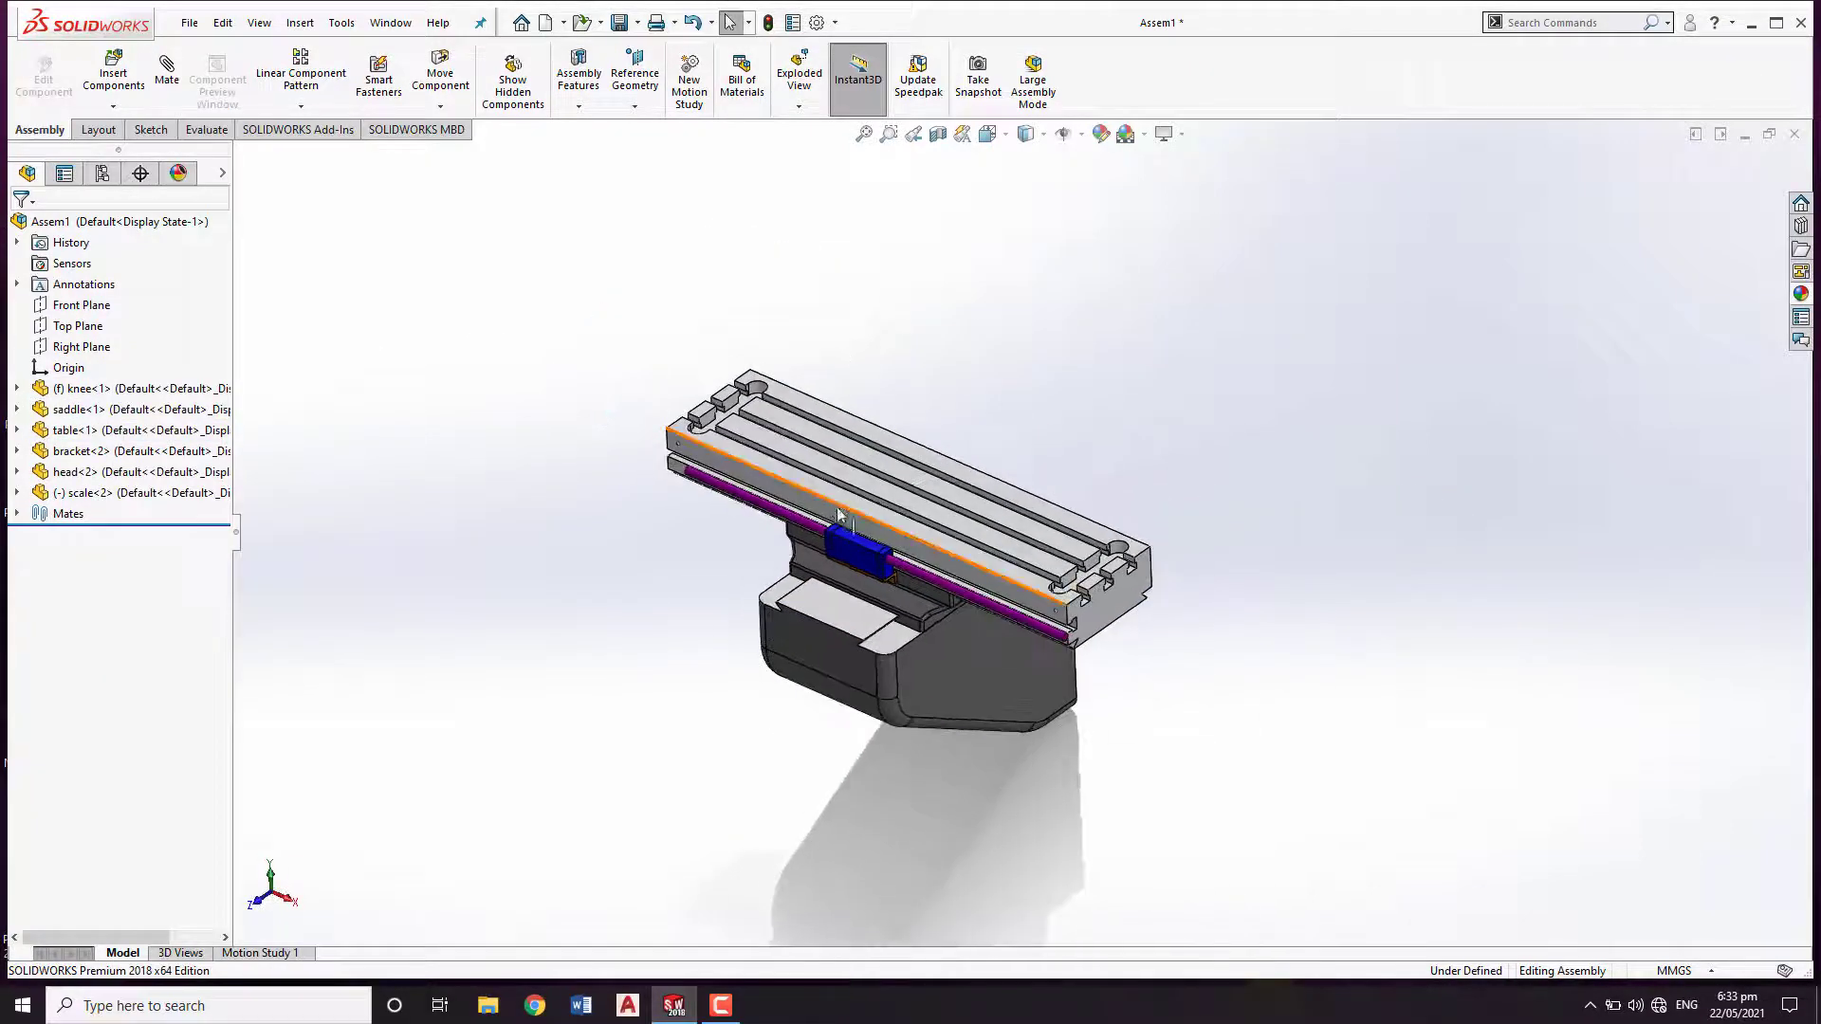
Insert the clamp and pillar parts from the assemblymates folder and place them beside the knee.
{"action": "left_click", "coordinate": [113, 107]}
{"action": "left_click", "coordinate": [151, 125]}
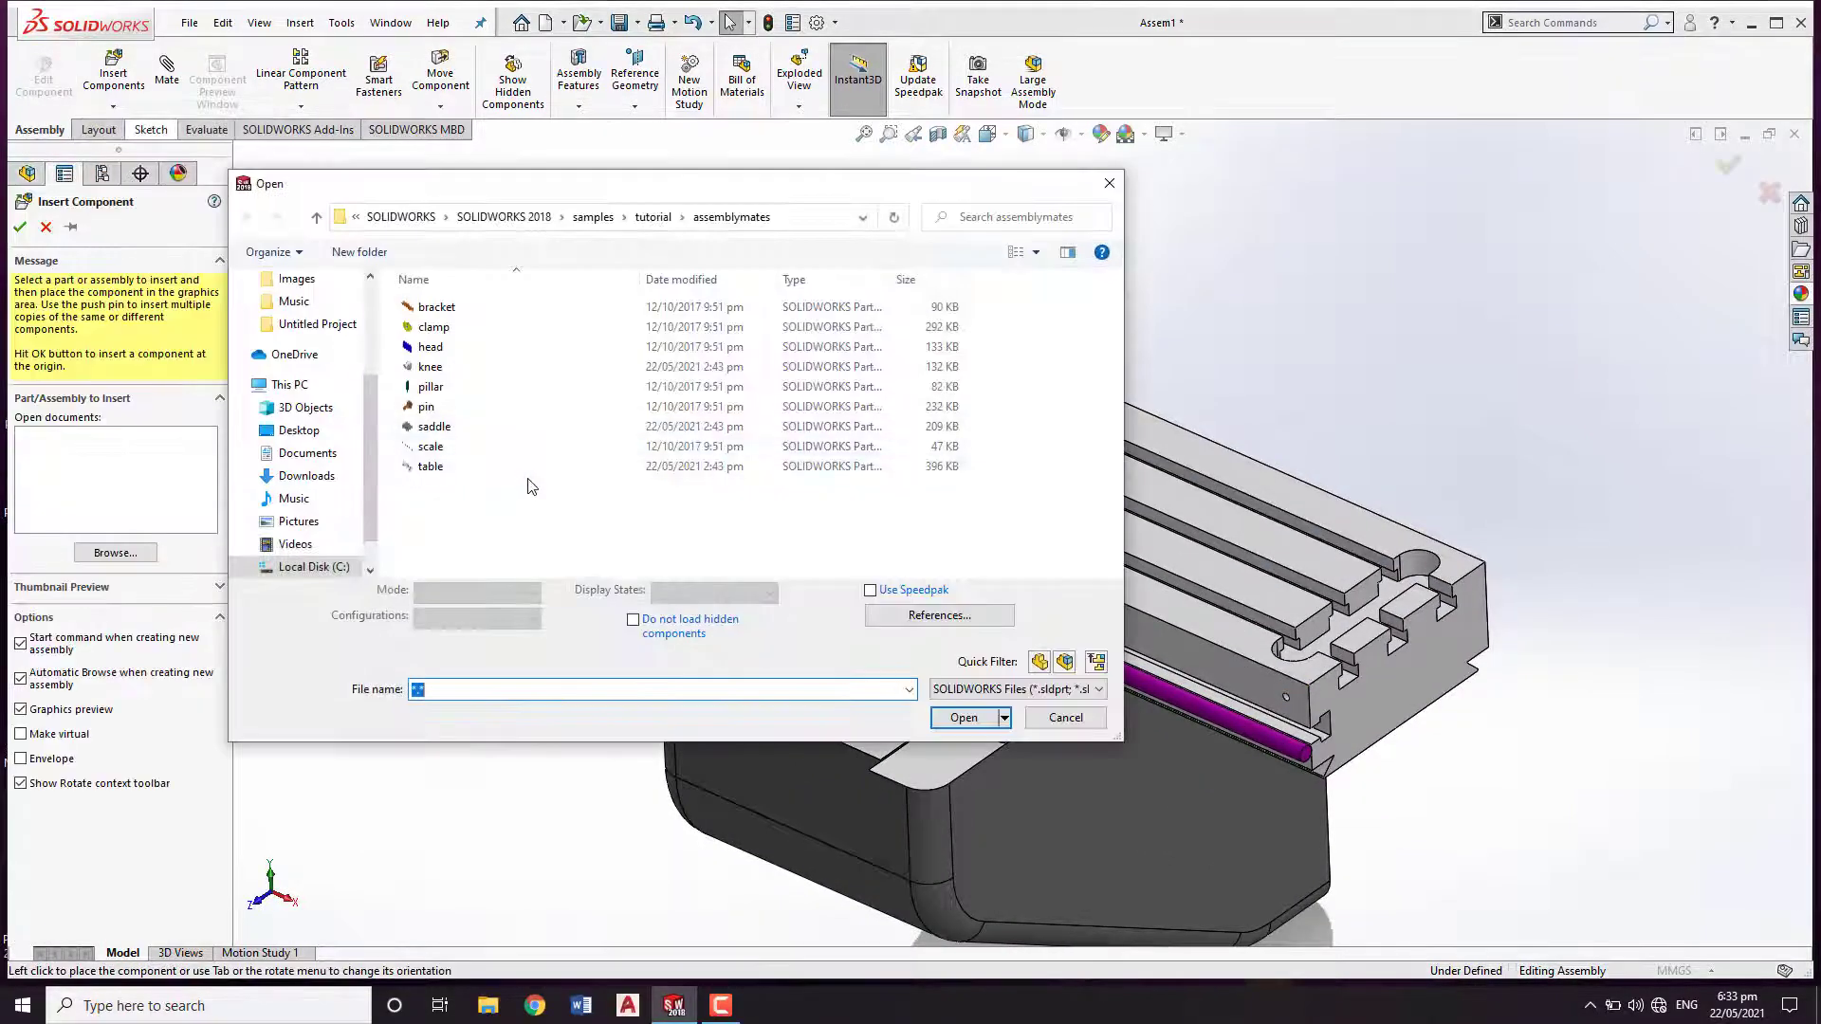
{"action": "left_click", "coordinate": [488, 330]}
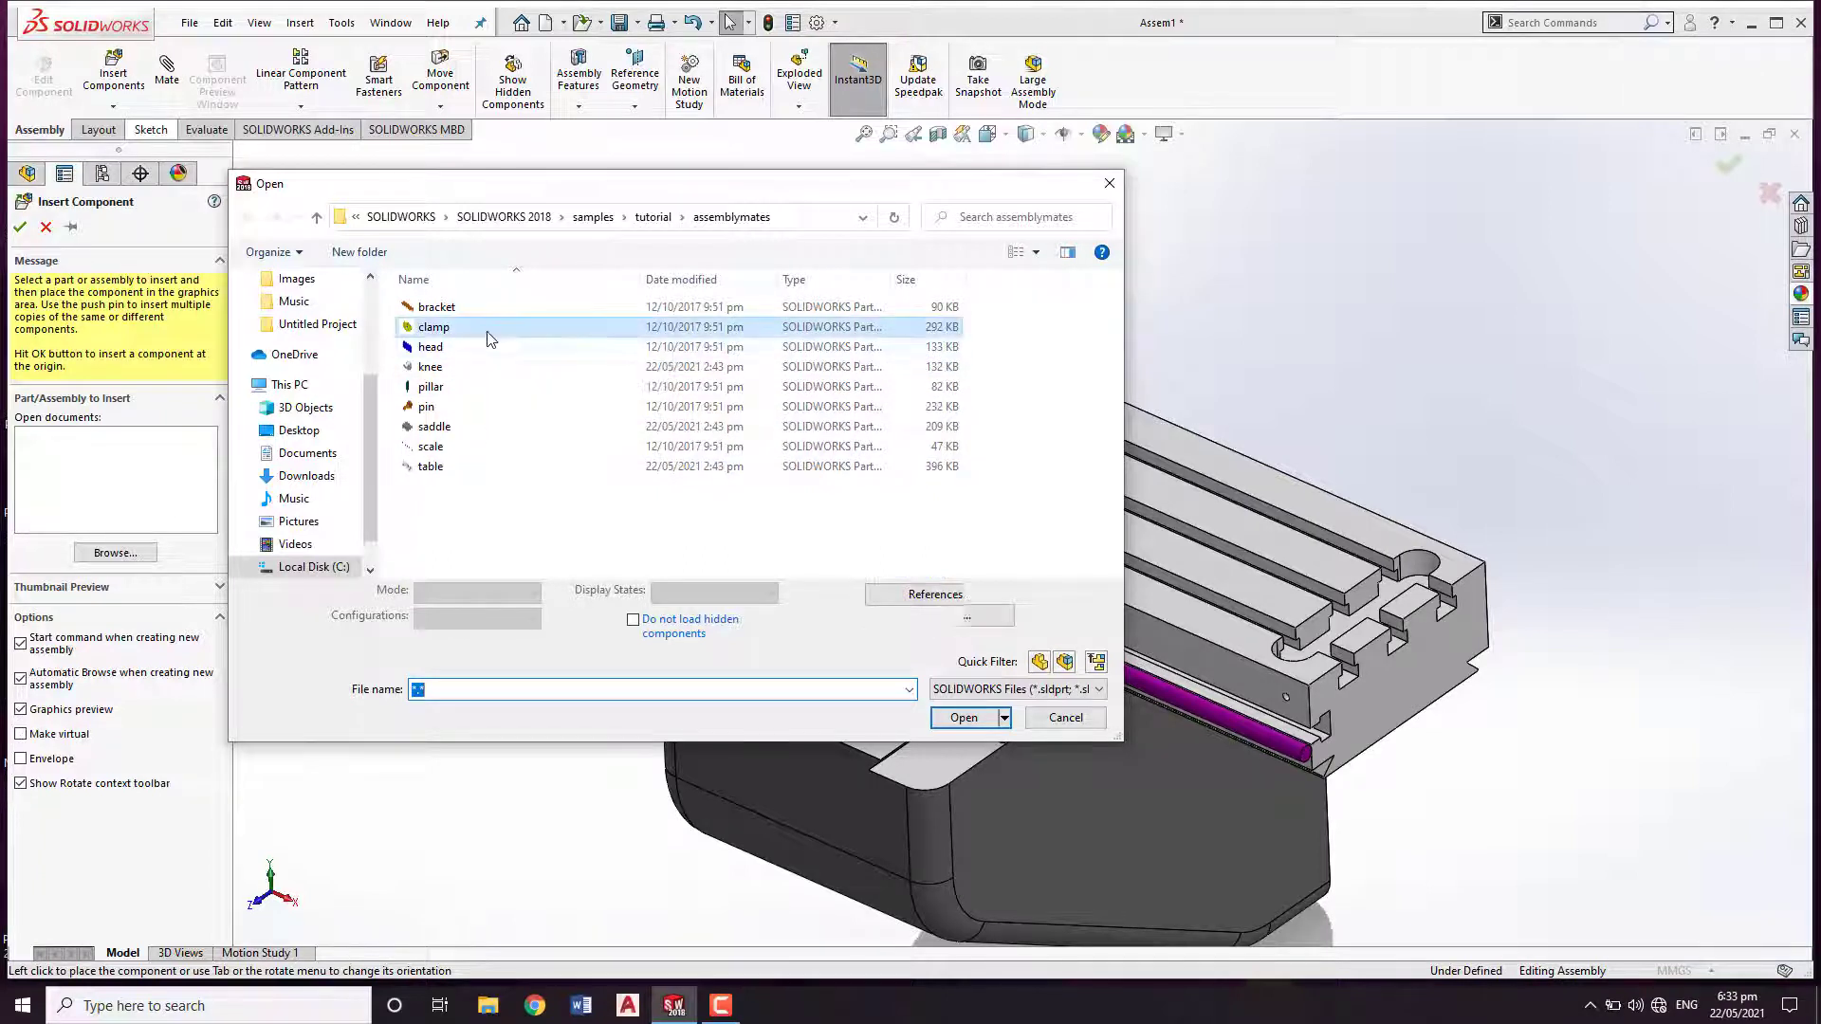
{"action": "left_click", "coordinate": [475, 389], "text": "ctrl"}
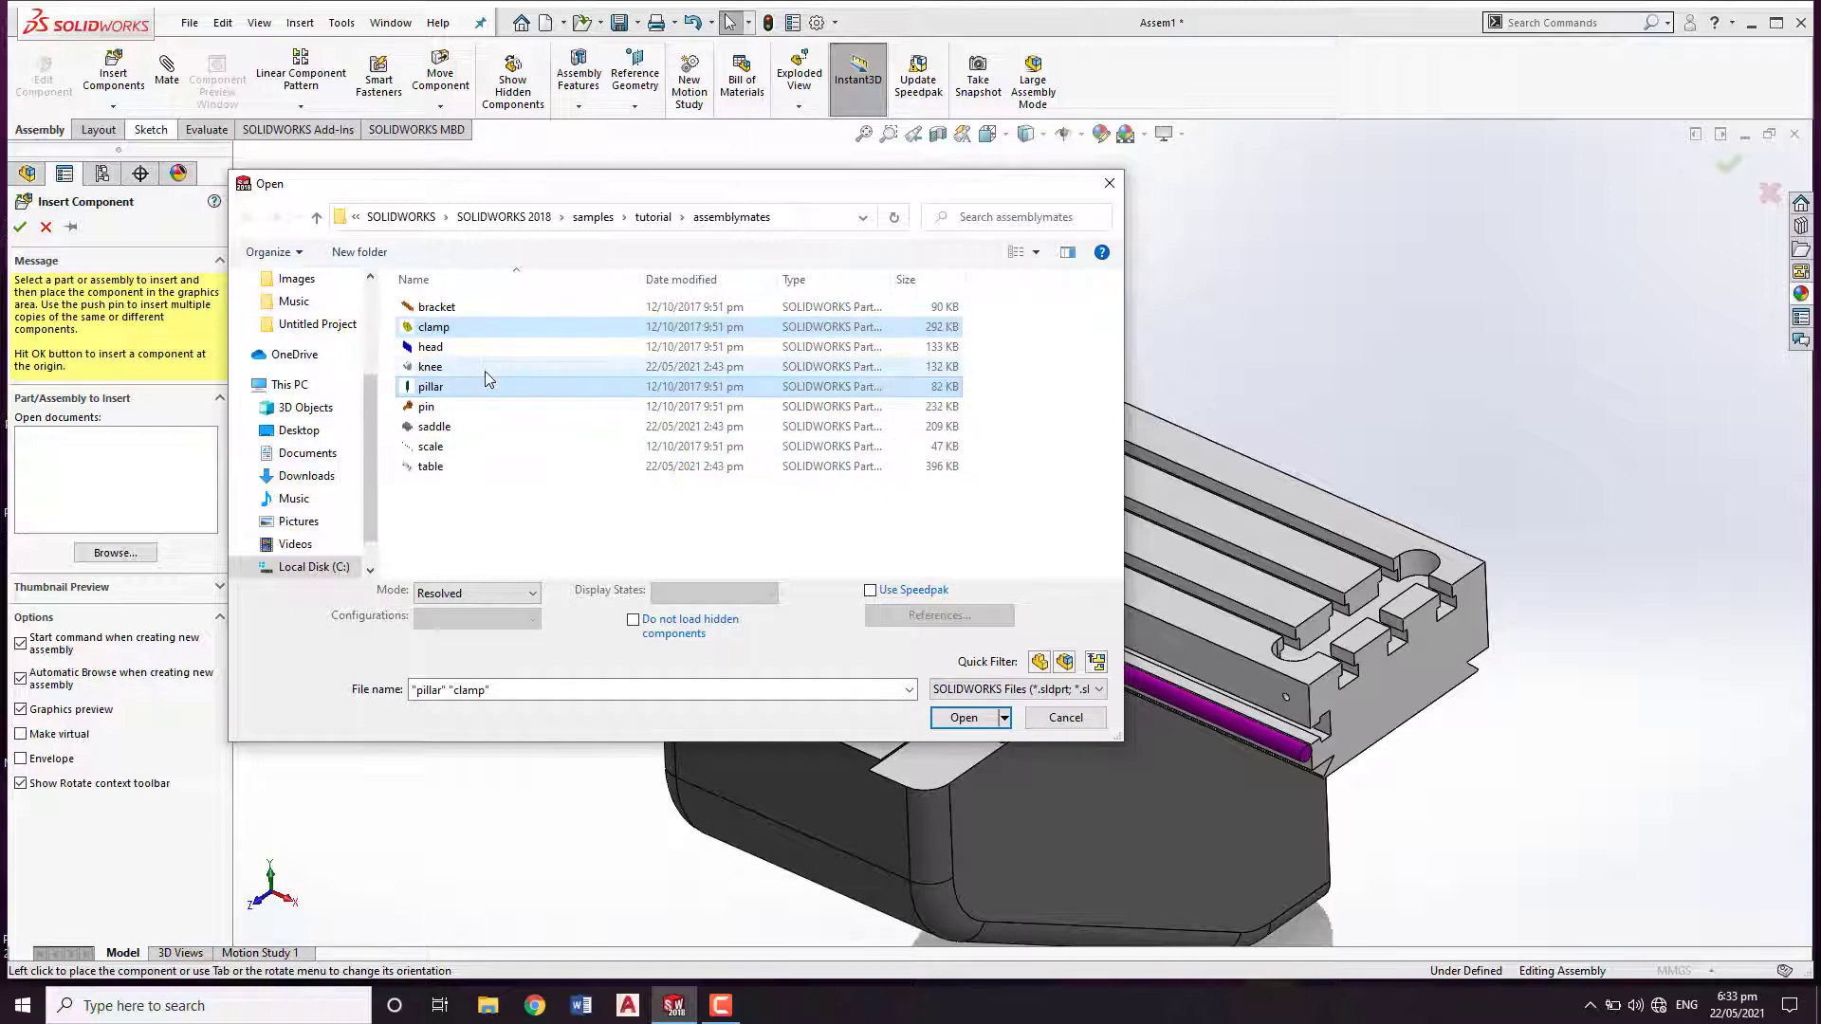
{"action": "left_click", "coordinate": [964, 718]}
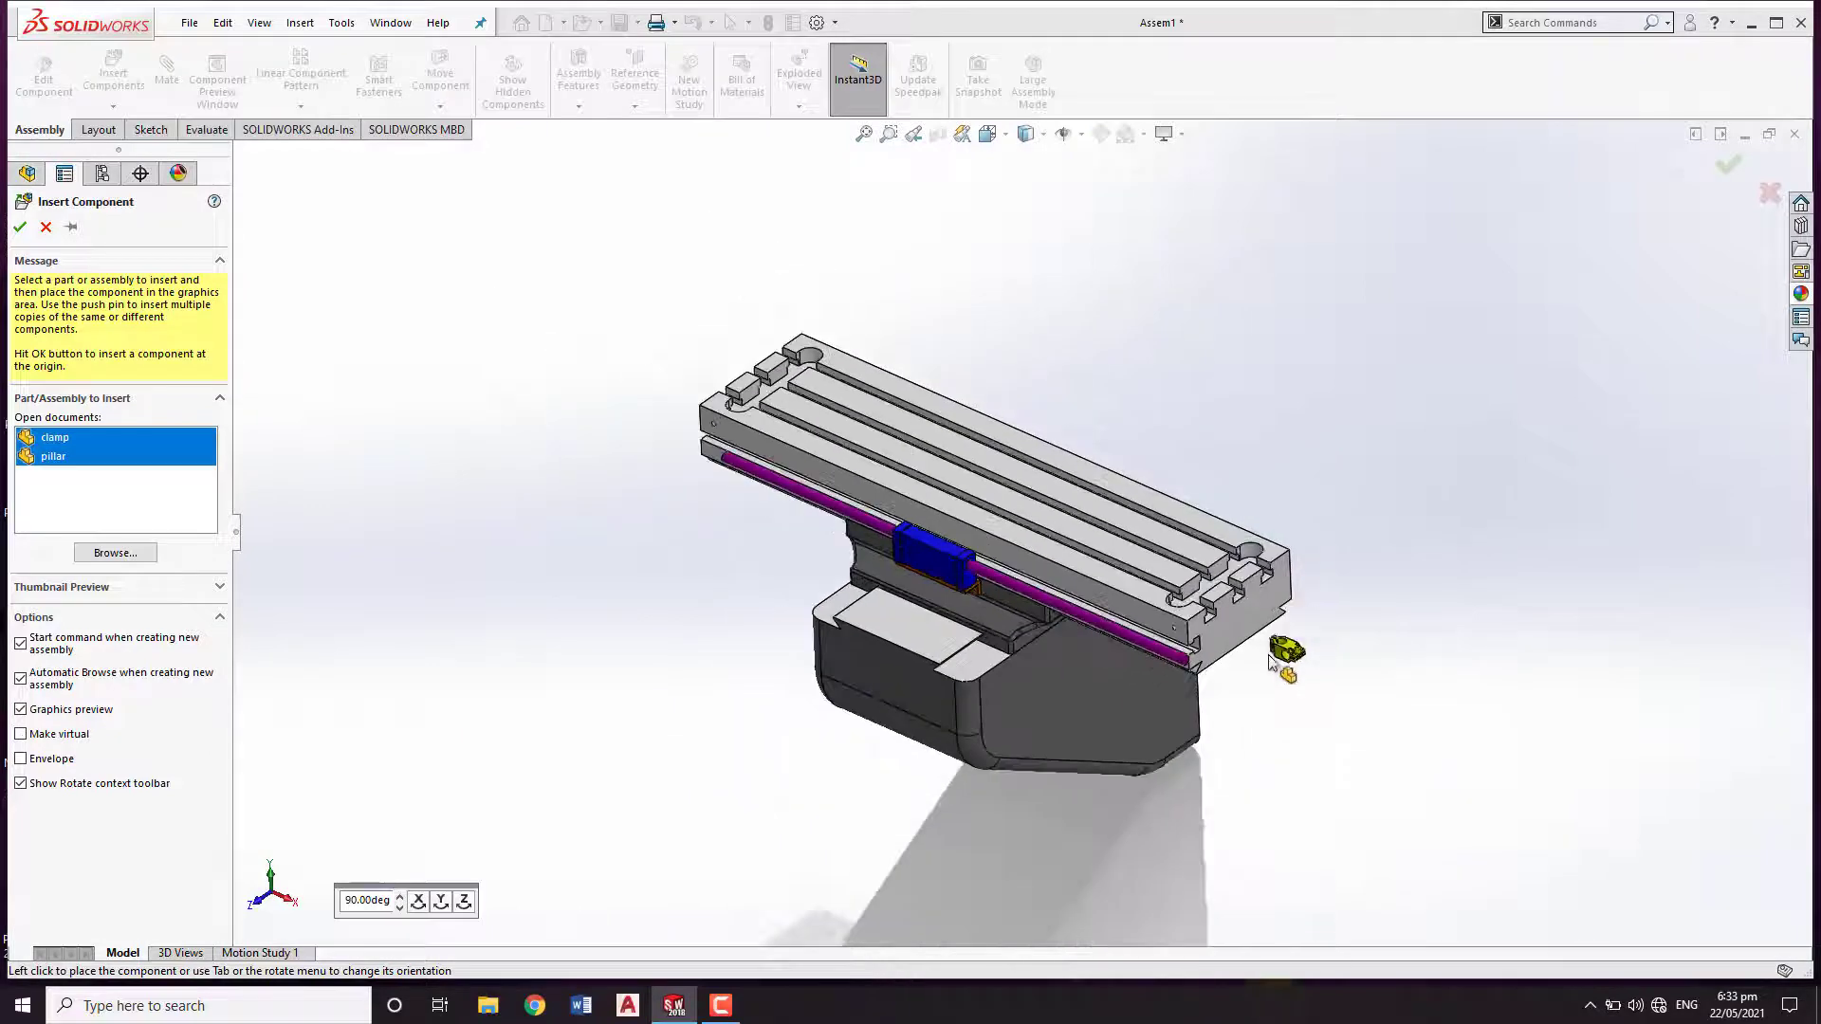
{"action": "left_click", "coordinate": [1215, 658]}
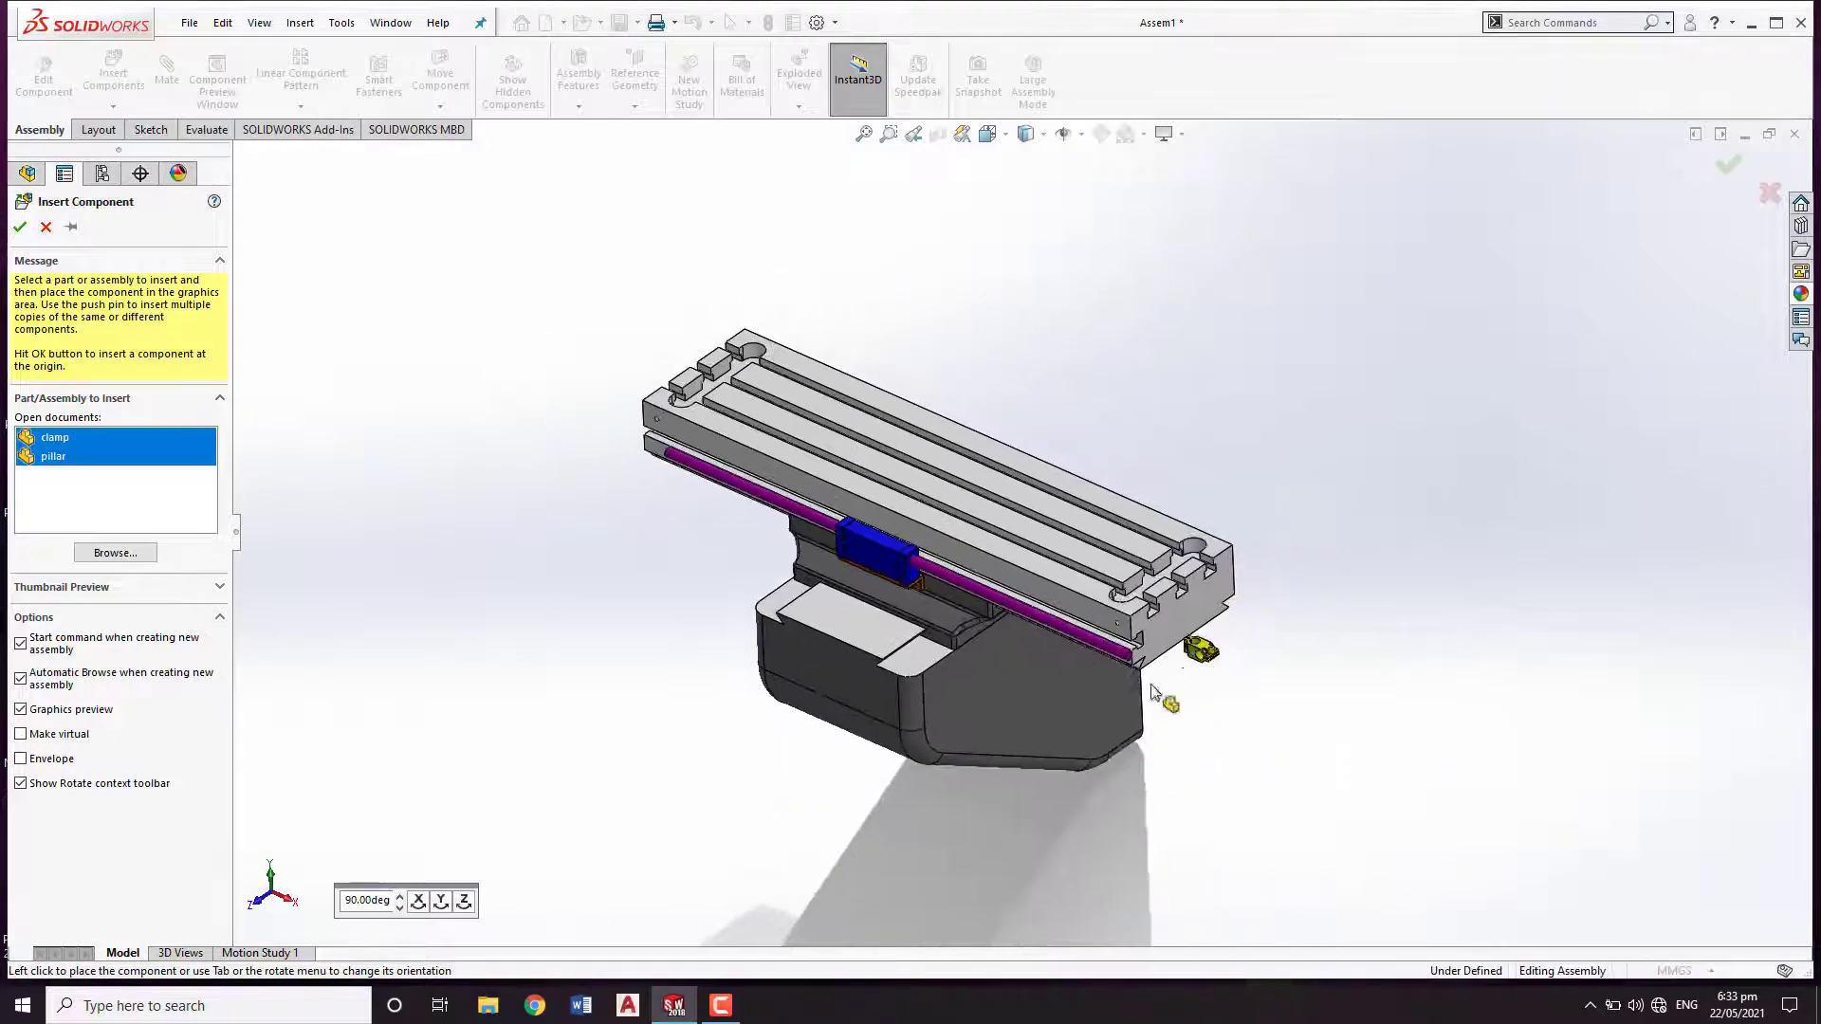
{"action": "left_click", "coordinate": [1015, 758]}
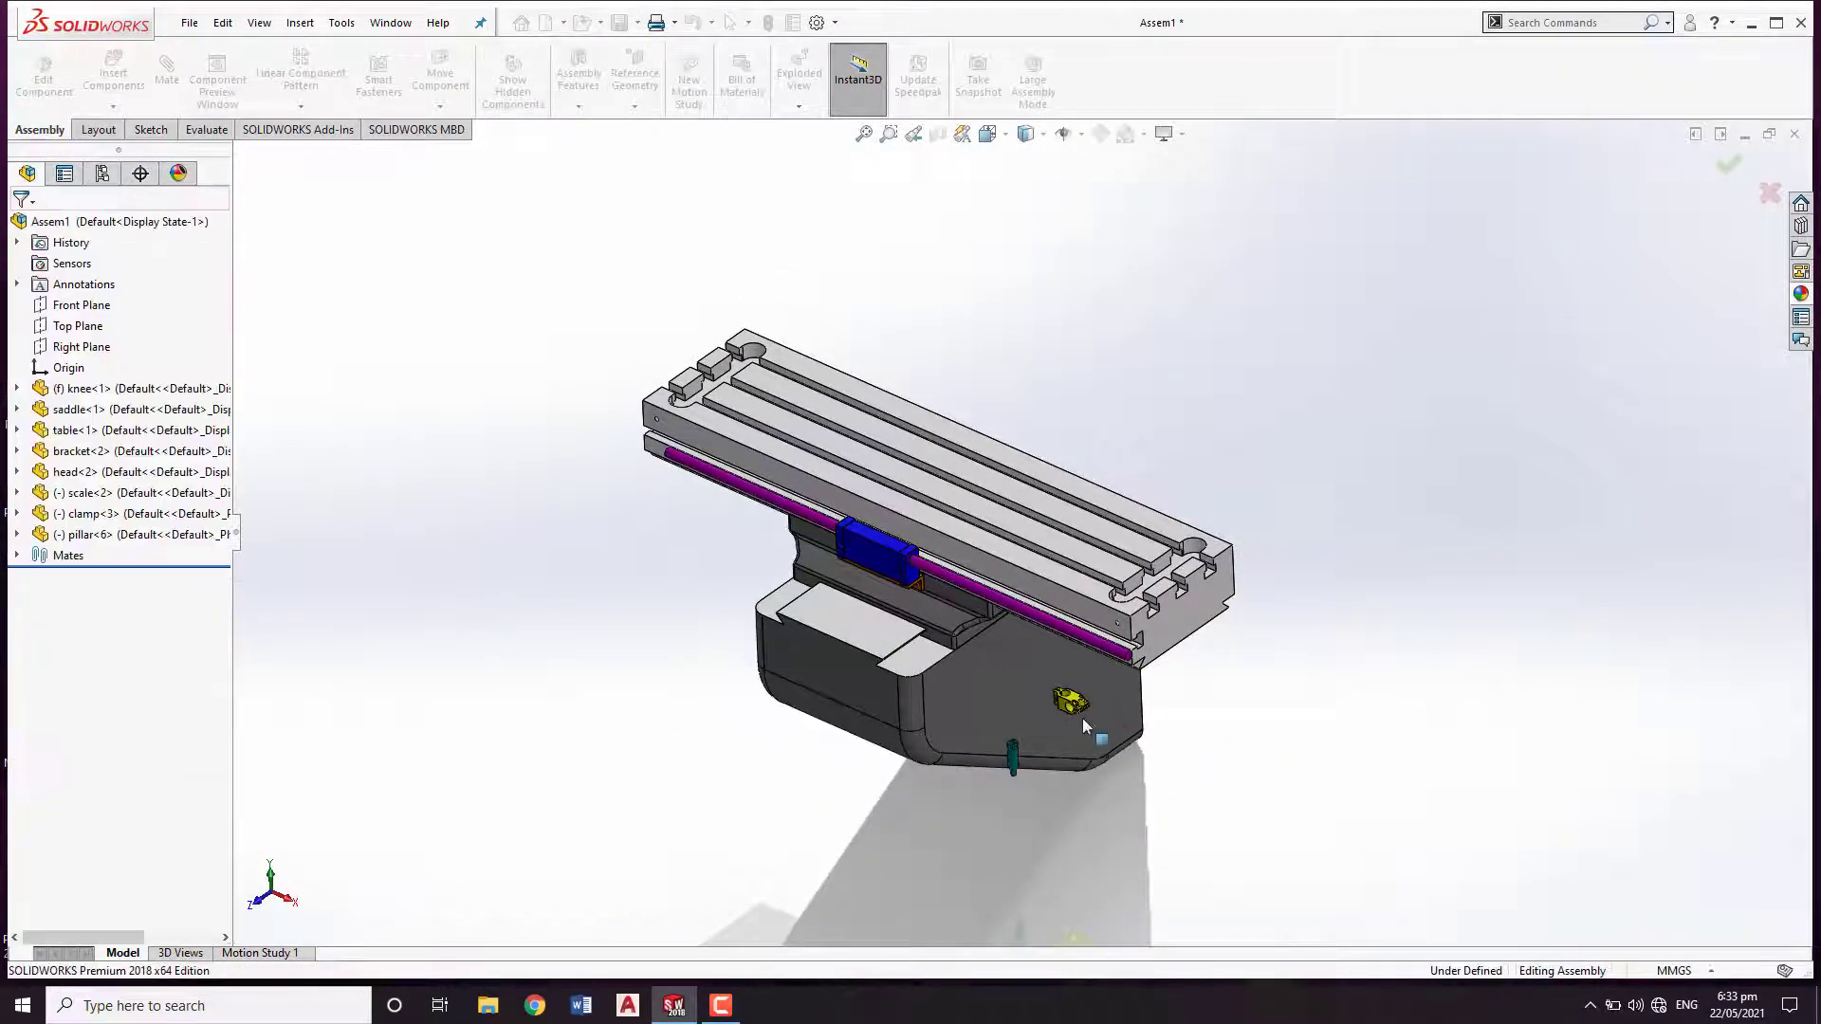
Delete the pillar component from the assembly.
{"action": "scroll", "coordinate": [1074, 730], "scroll_direction": "down", "scroll_amount": 3}
{"action": "right_click", "coordinate": [1345, 344]}
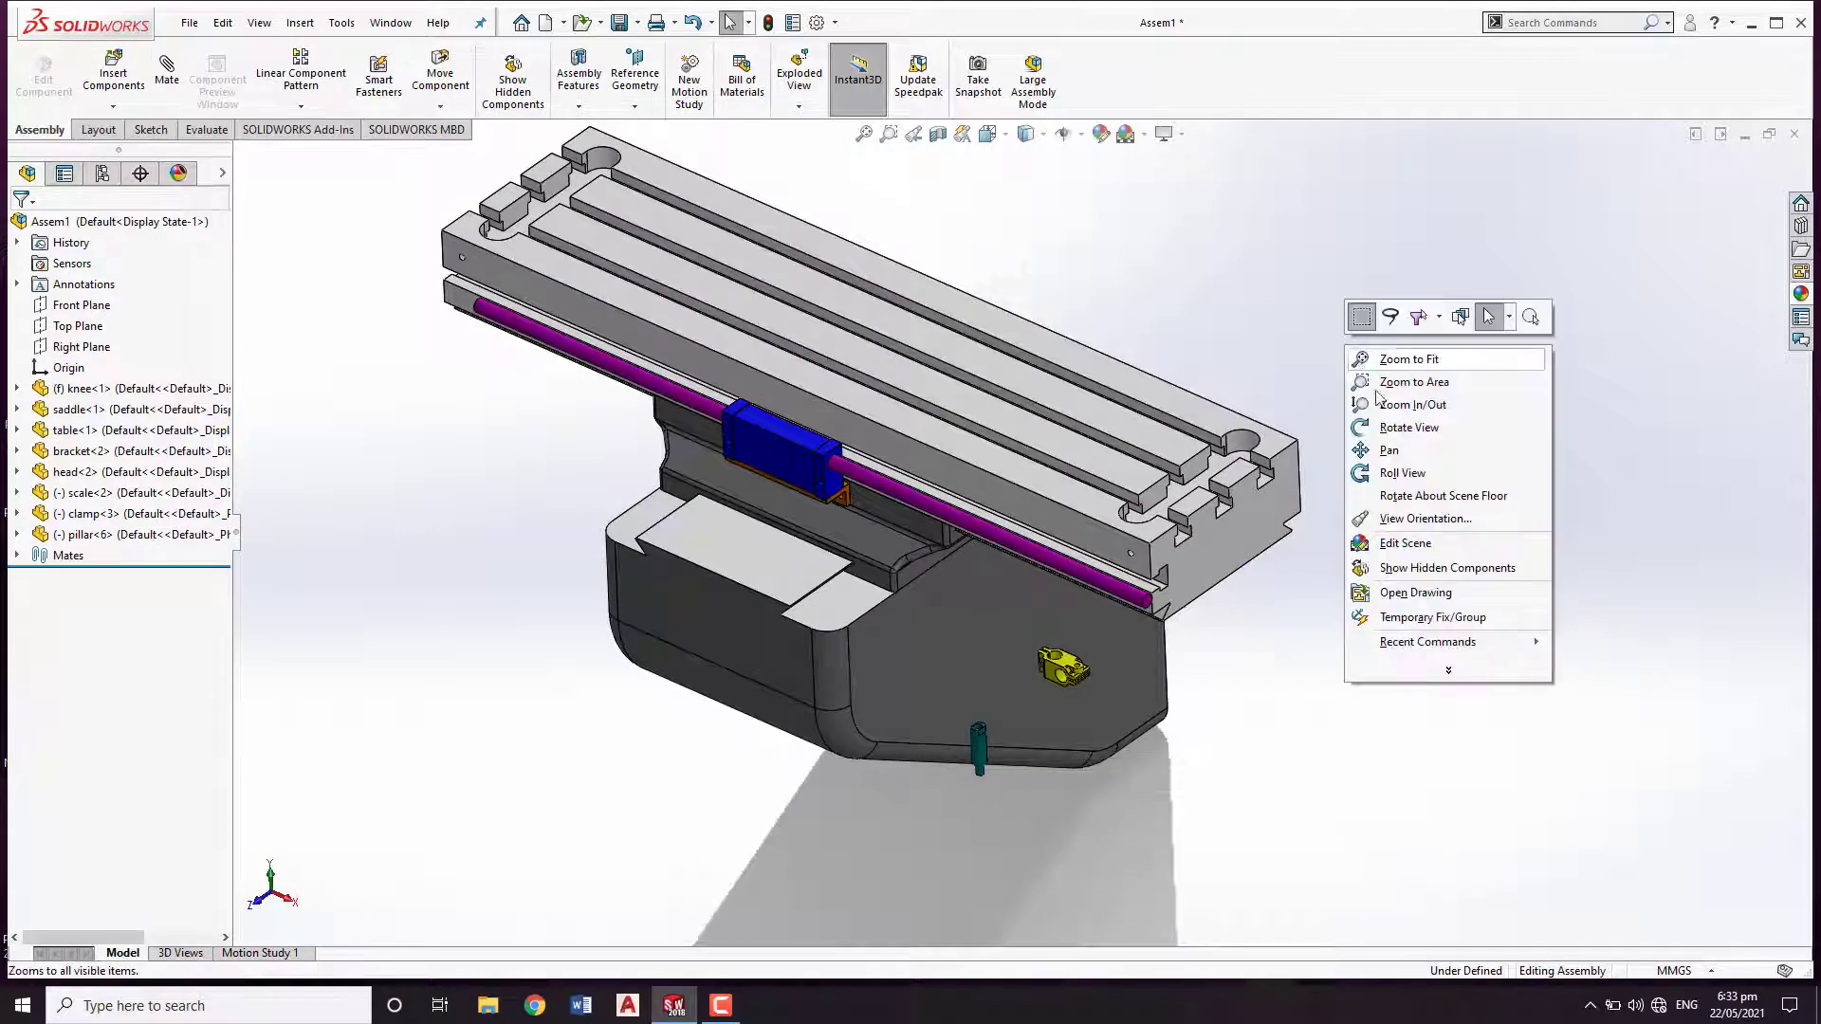
{"action": "left_click", "coordinate": [1267, 351]}
{"action": "scroll", "coordinate": [1009, 709], "scroll_direction": "down", "scroll_amount": 4}
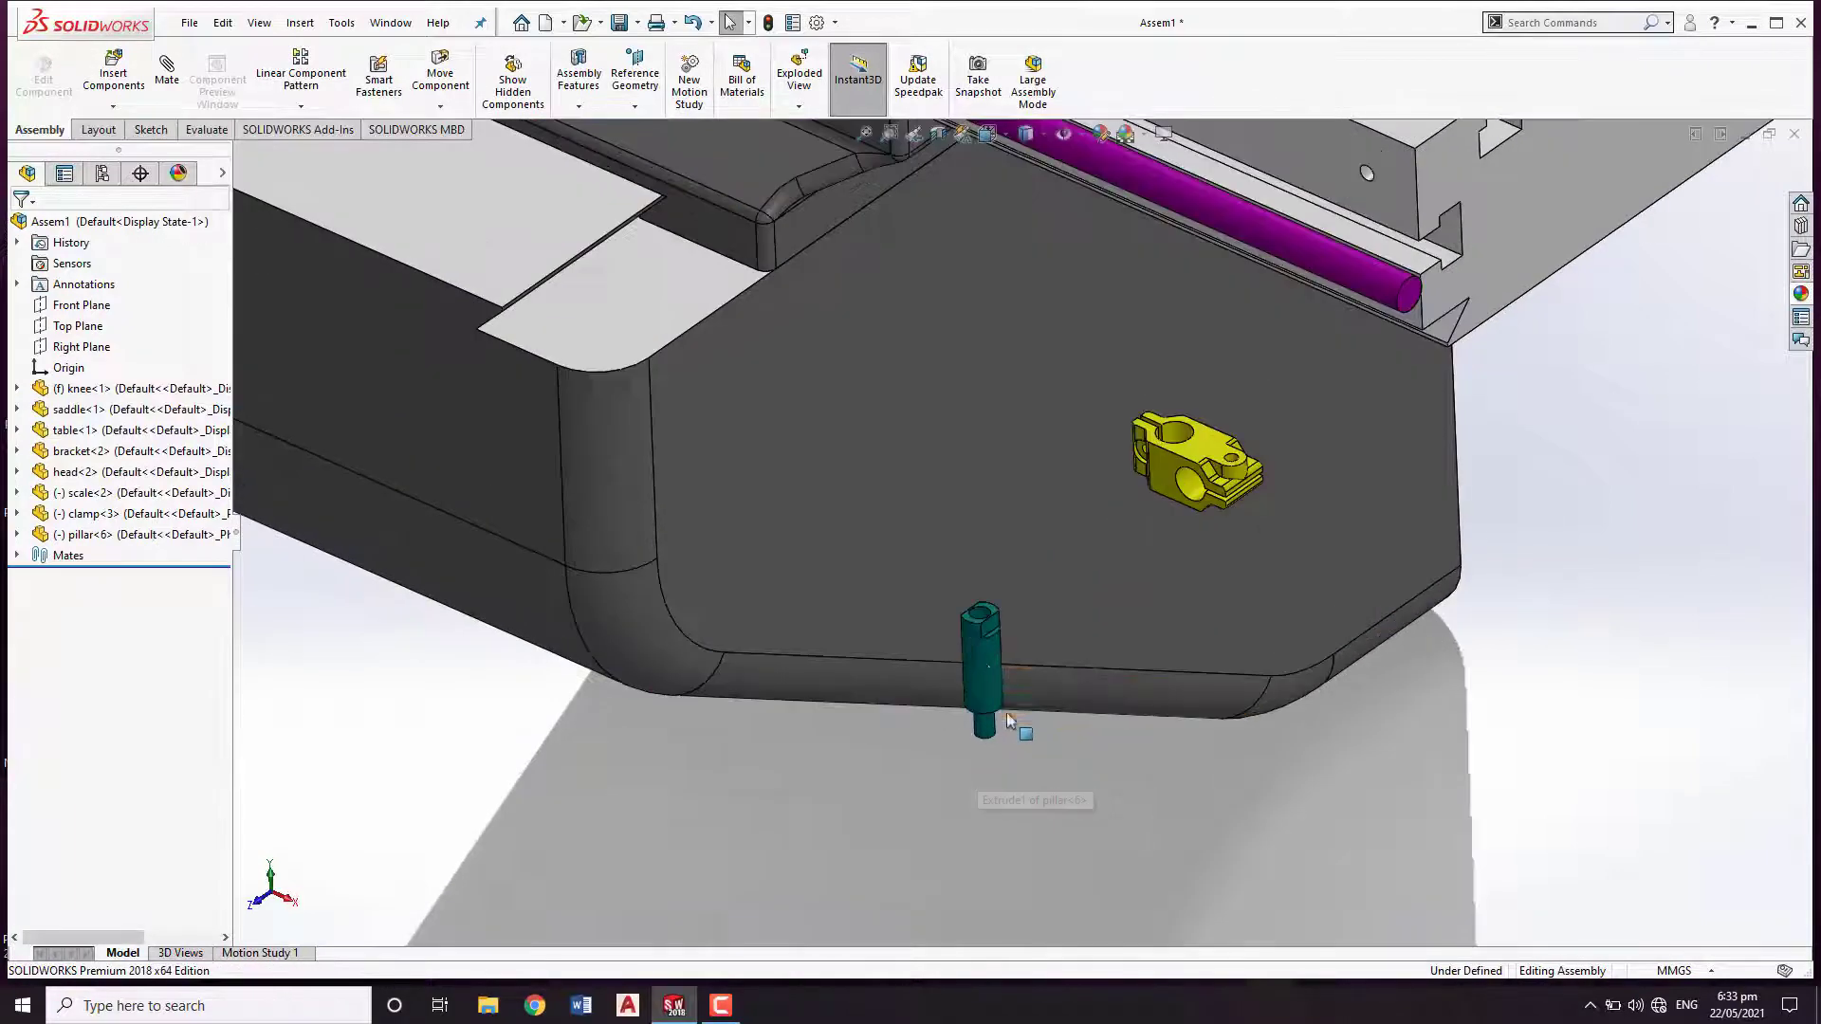
{"action": "left_click", "coordinate": [986, 656]}
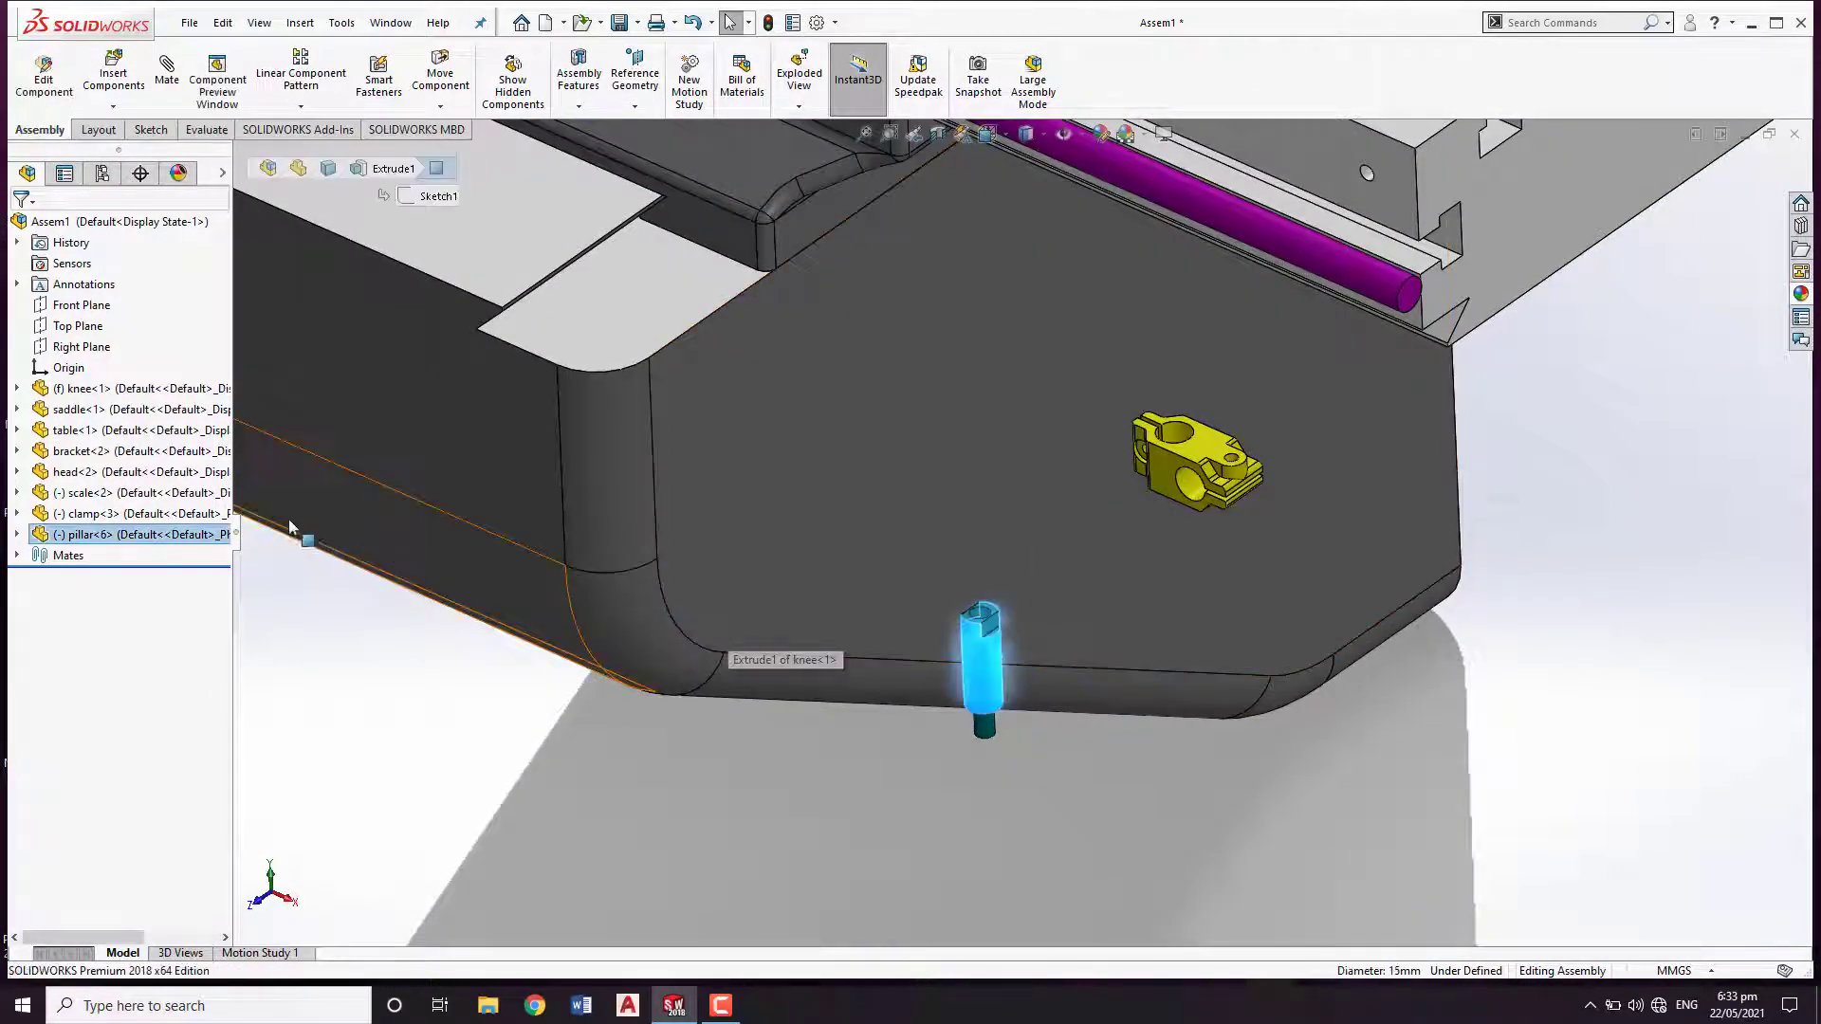
{"action": "right_click", "coordinate": [192, 534]}
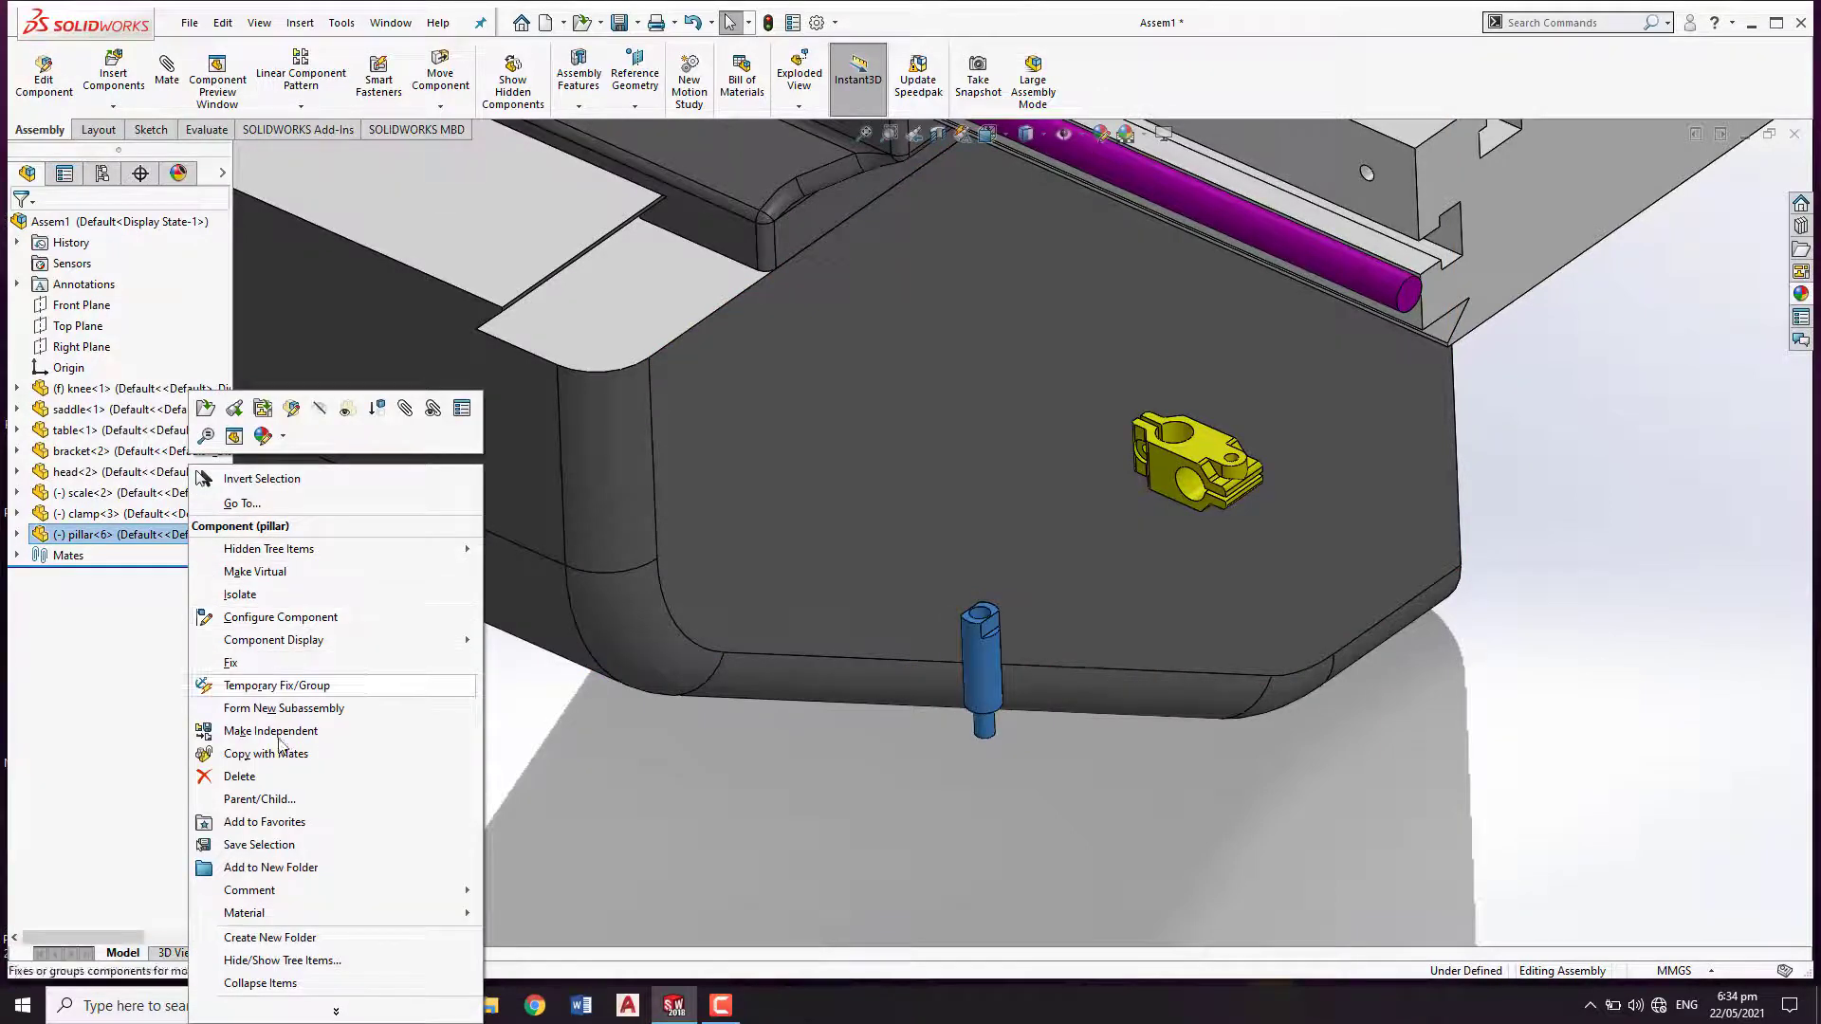
{"action": "left_click", "coordinate": [242, 776]}
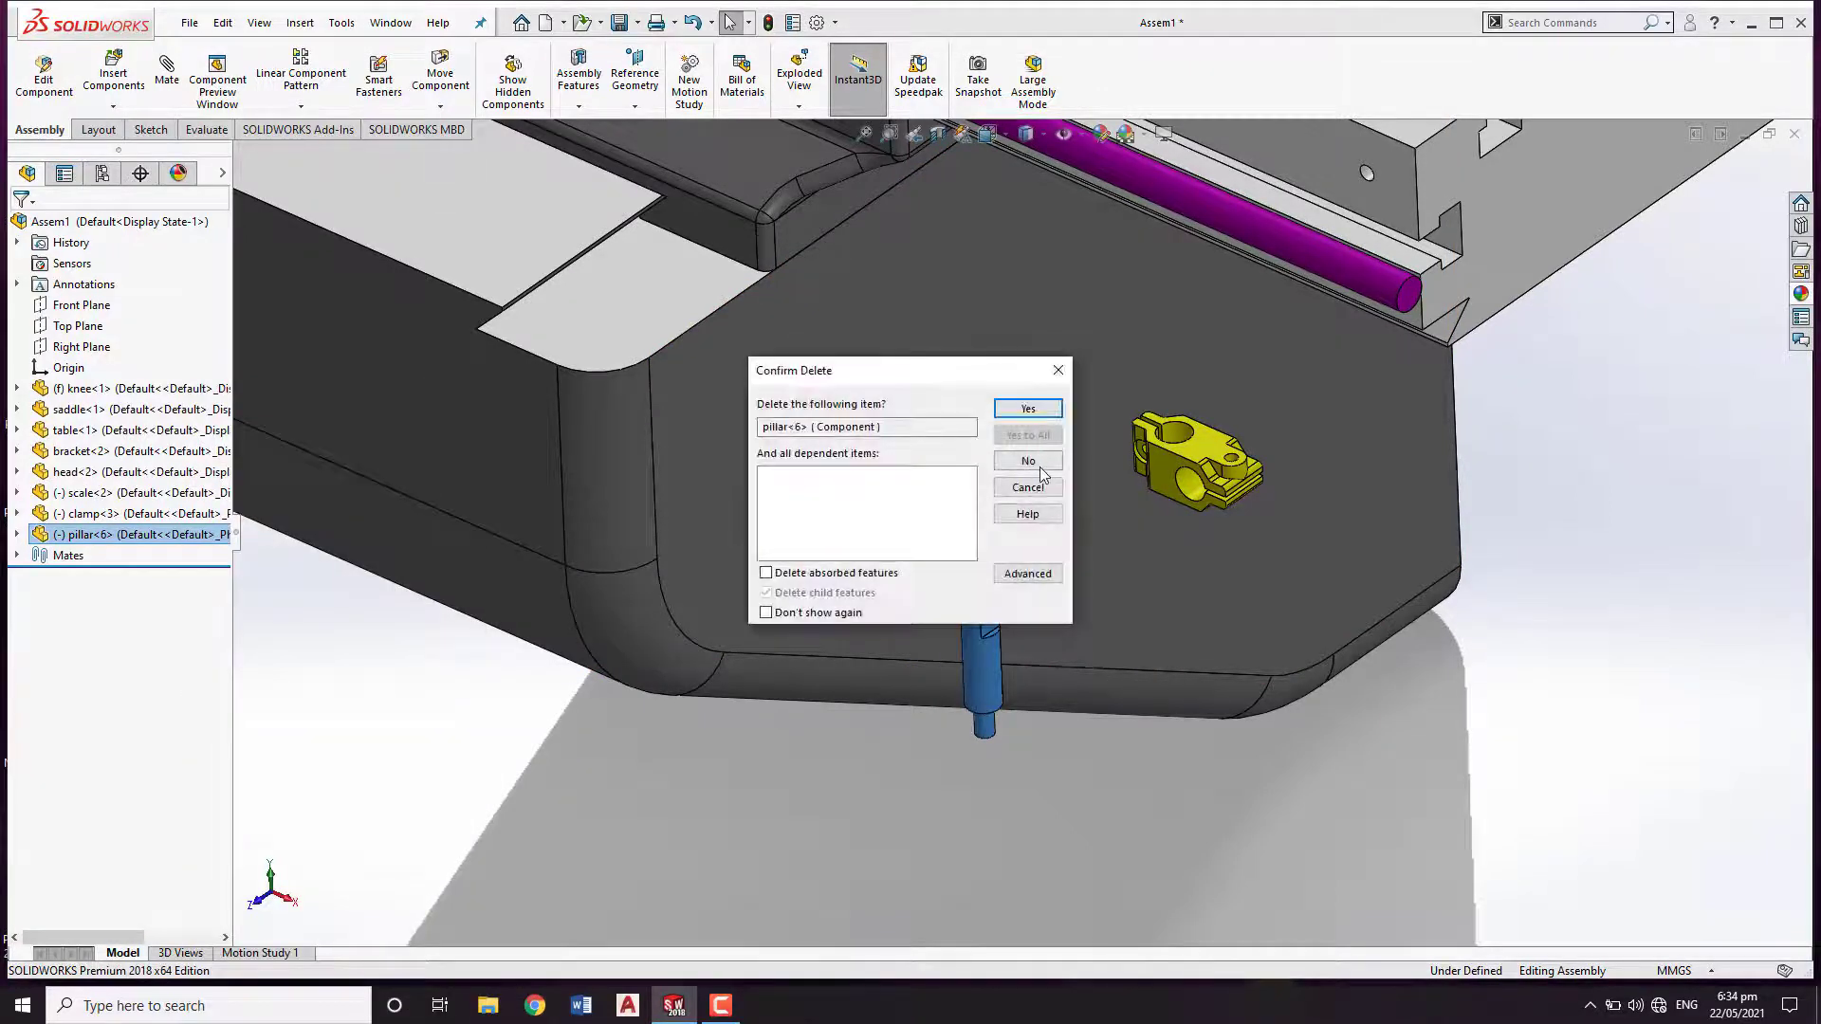
{"action": "left_click", "coordinate": [1031, 408]}
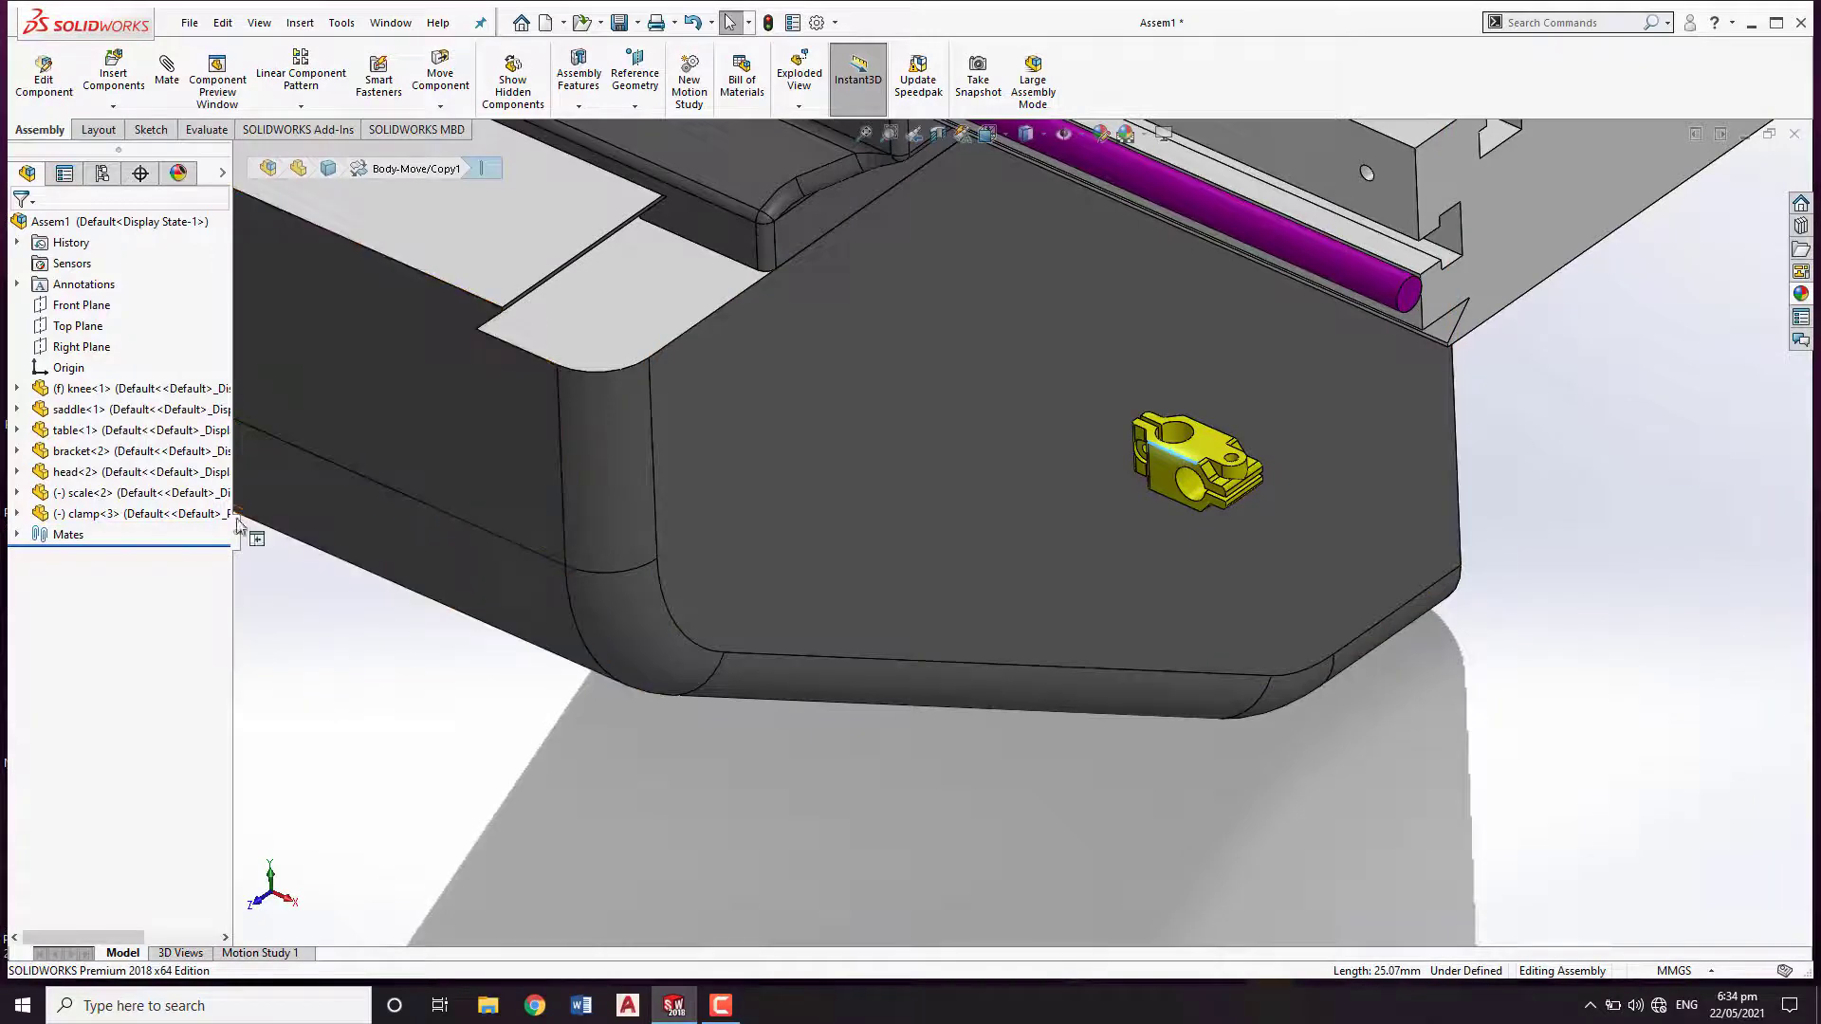
Delete the clamp component from the assembly and fit the whole model in view.
{"action": "right_click", "coordinate": [171, 515]}
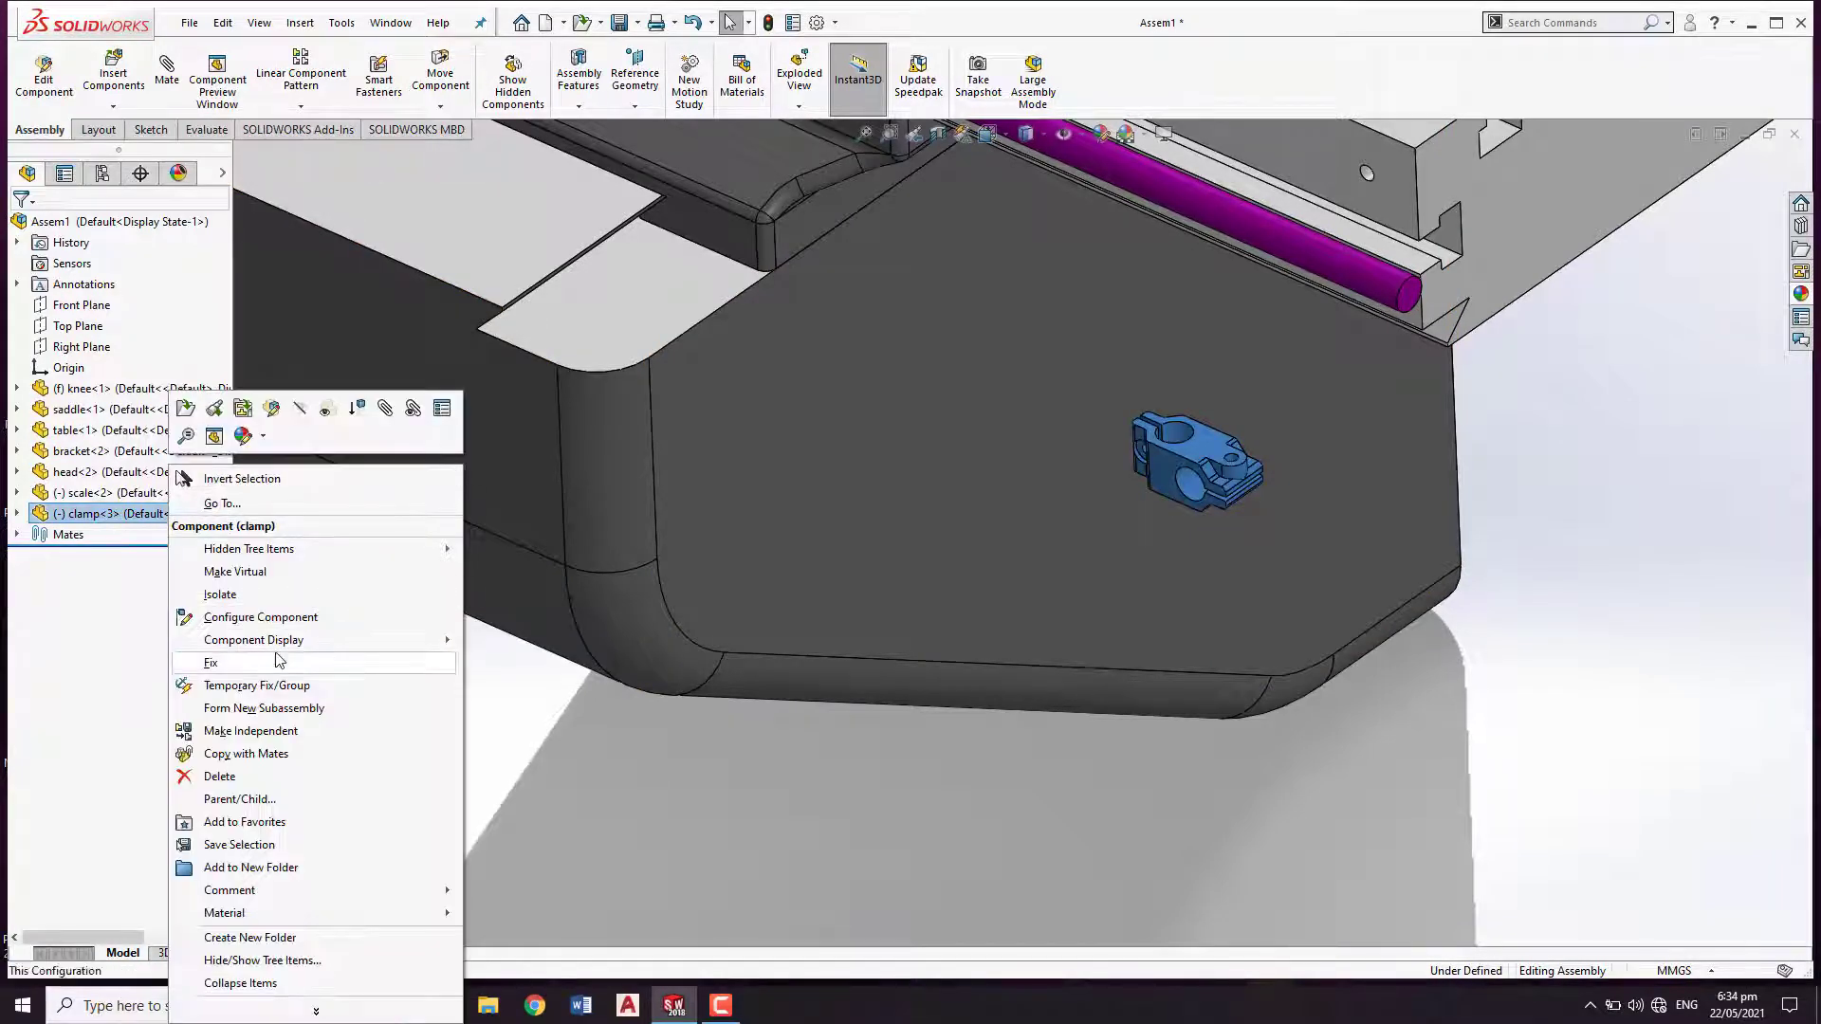
{"action": "left_click", "coordinate": [219, 776]}
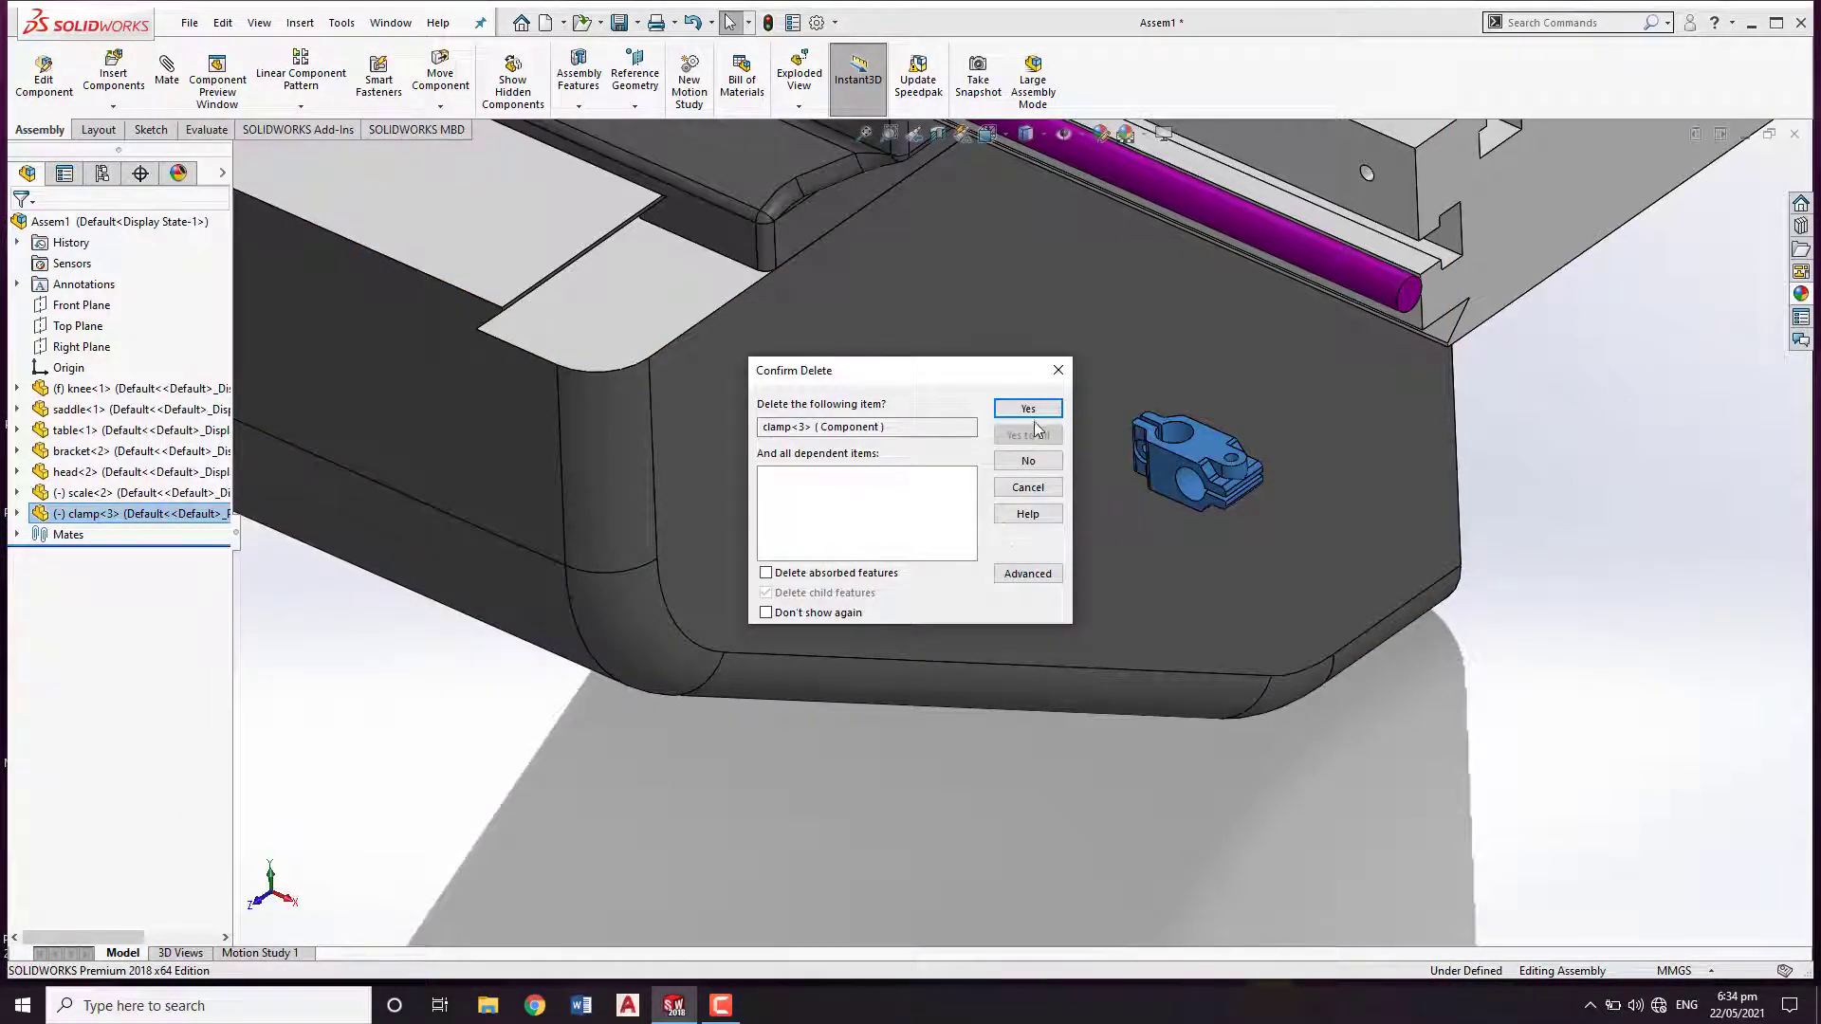
{"action": "left_click", "coordinate": [1028, 409]}
{"action": "key", "text": "f"}
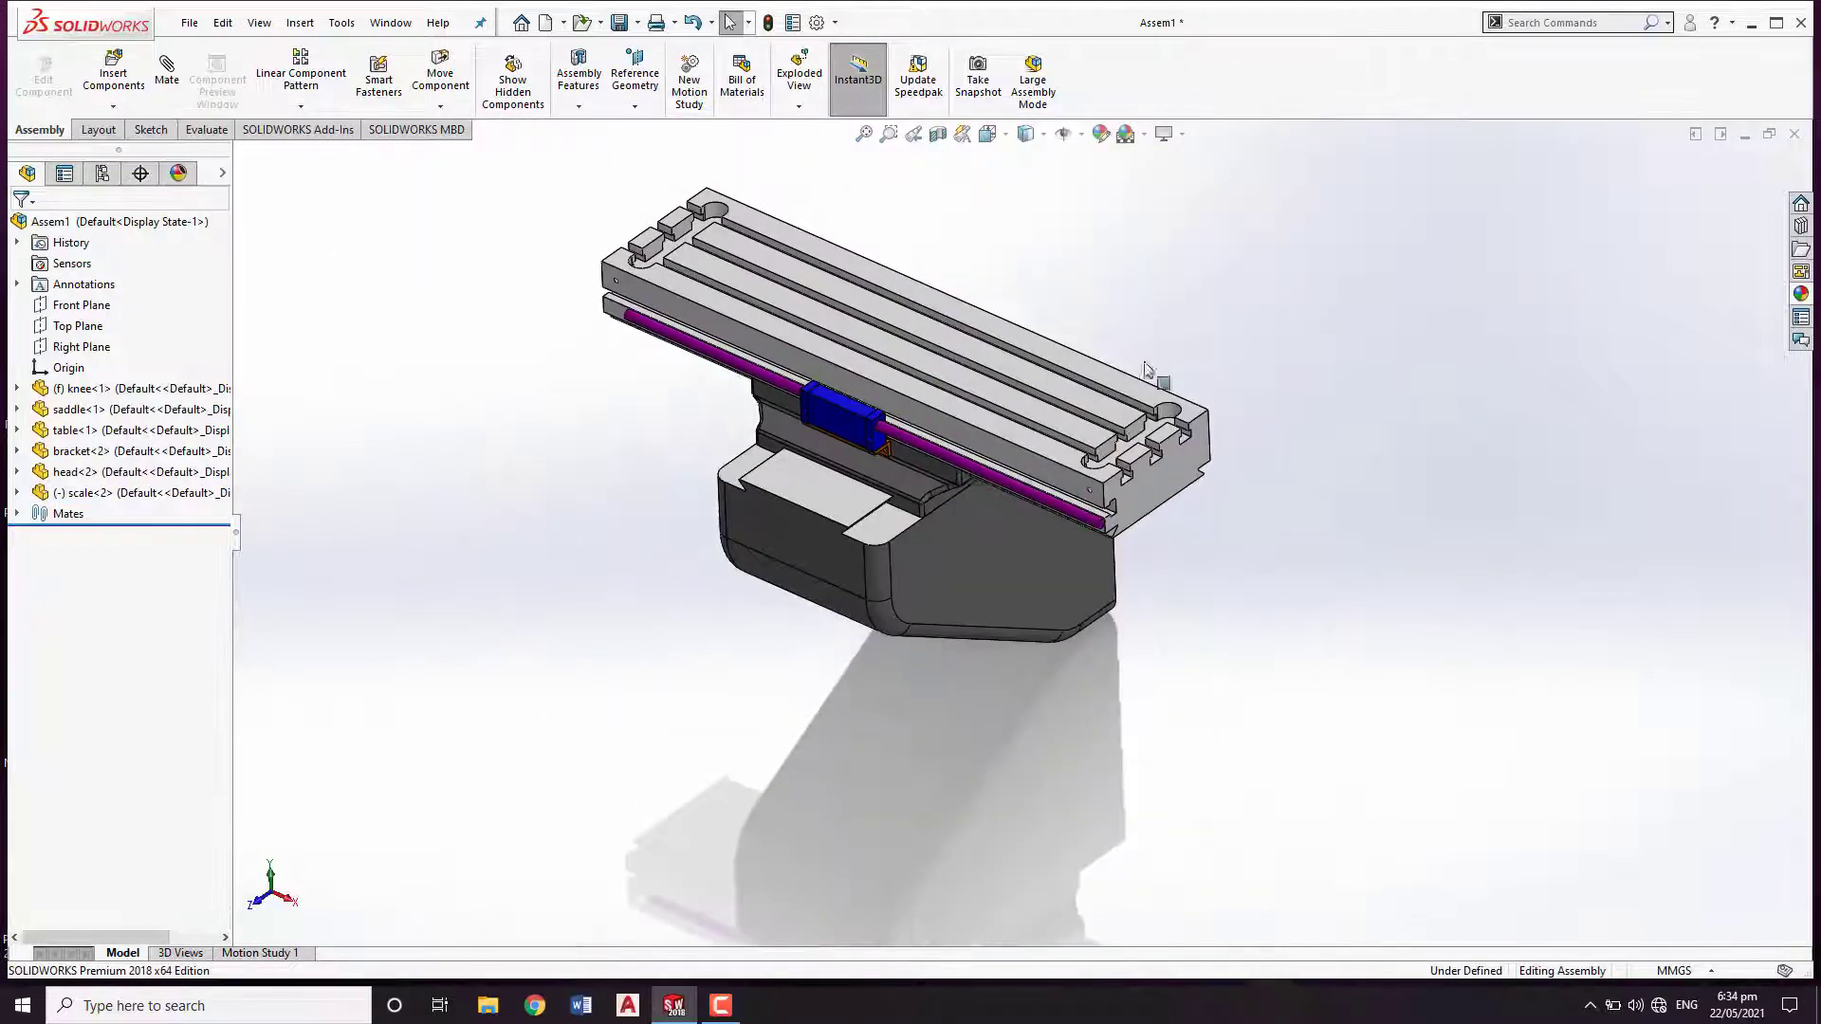
Zoom in on the small hole at the end of the table's long side face and tile the document window vertically.
{"action": "scroll", "coordinate": [1040, 400], "scroll_direction": "down", "scroll_amount": 4}
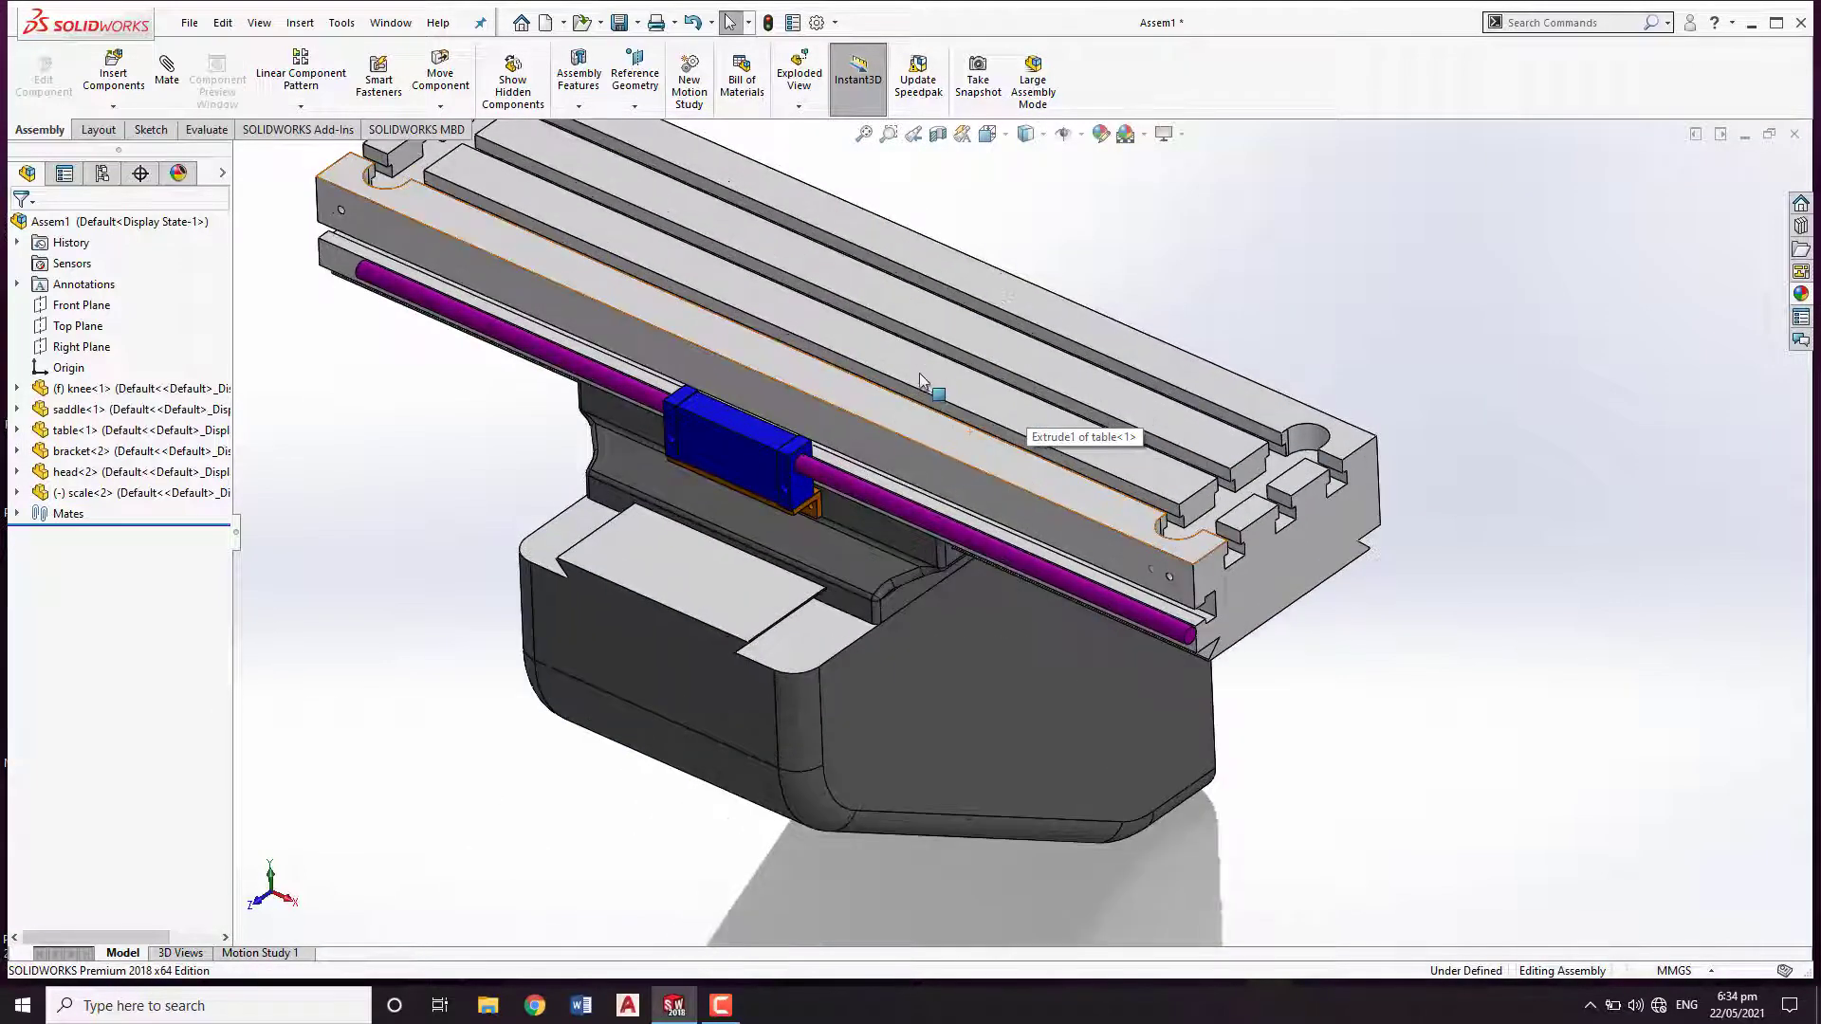
{"action": "middle_click_drag", "start_coordinate": [1057, 406], "coordinate": [1054, 364]}
{"action": "scroll", "coordinate": [1157, 597], "scroll_direction": "down", "scroll_amount": 5}
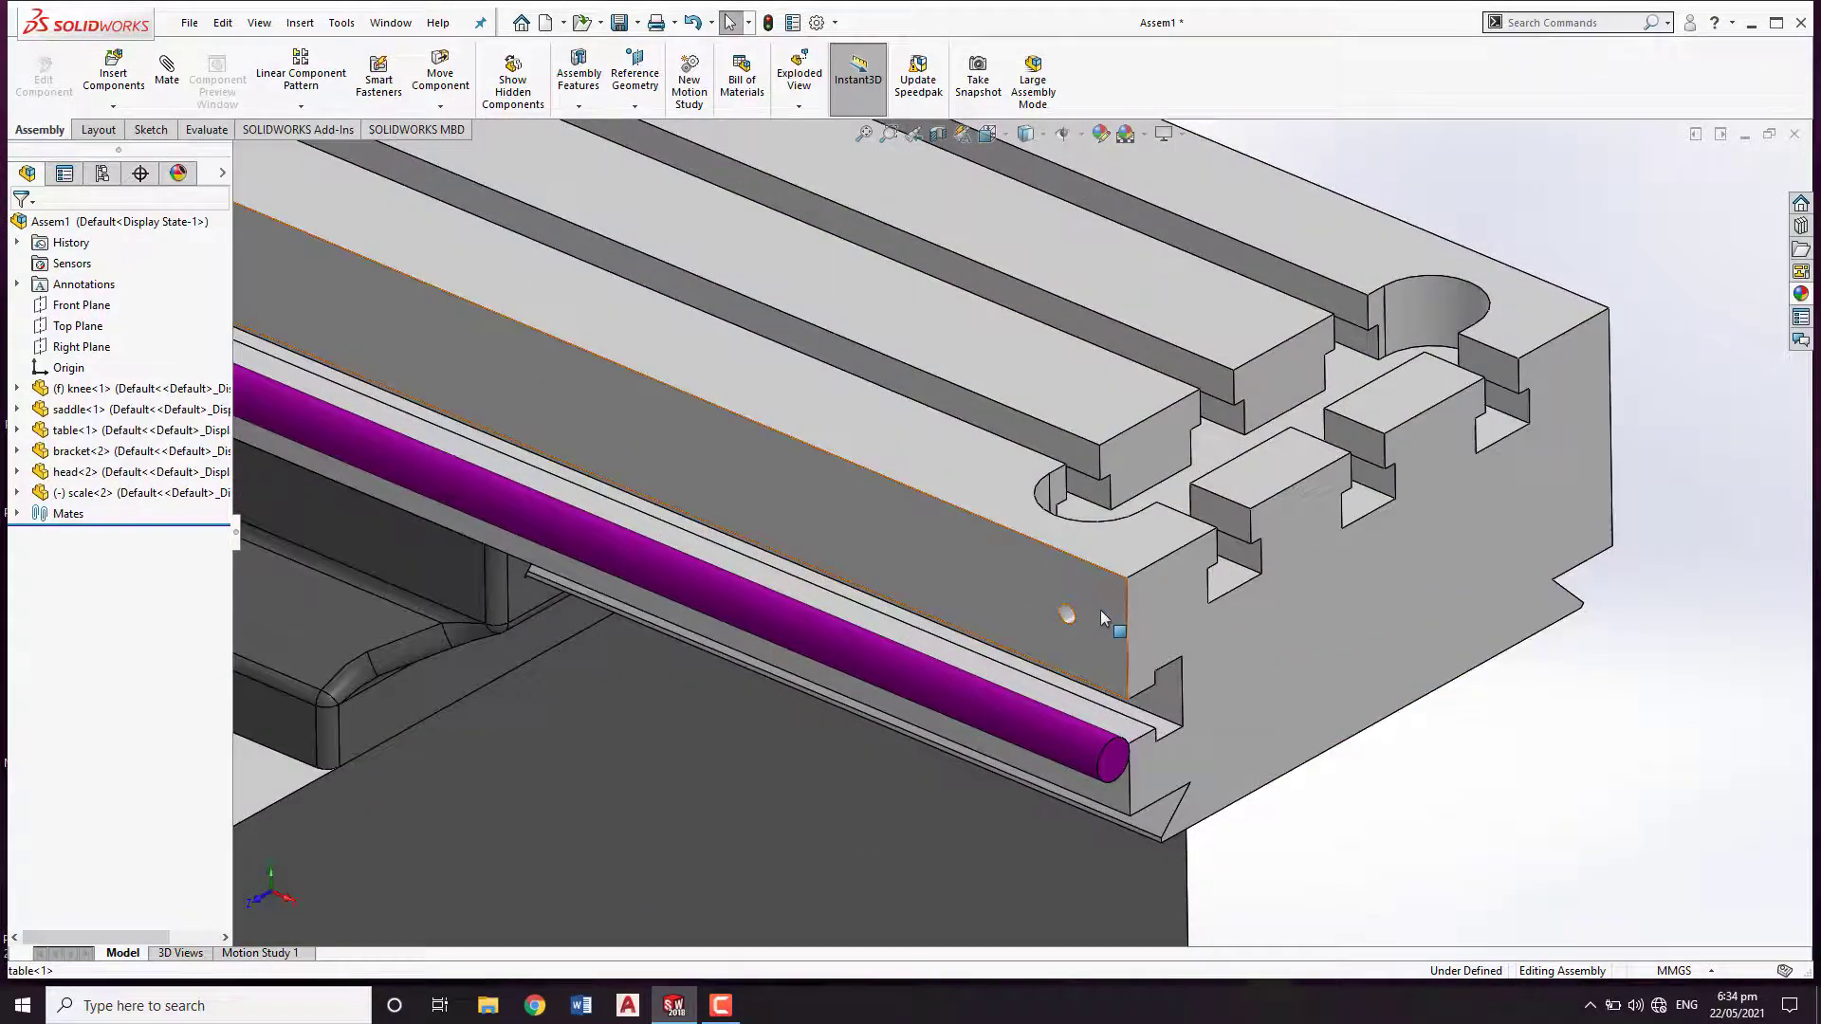
{"action": "scroll", "coordinate": [1128, 610], "scroll_direction": "down", "scroll_amount": 1}
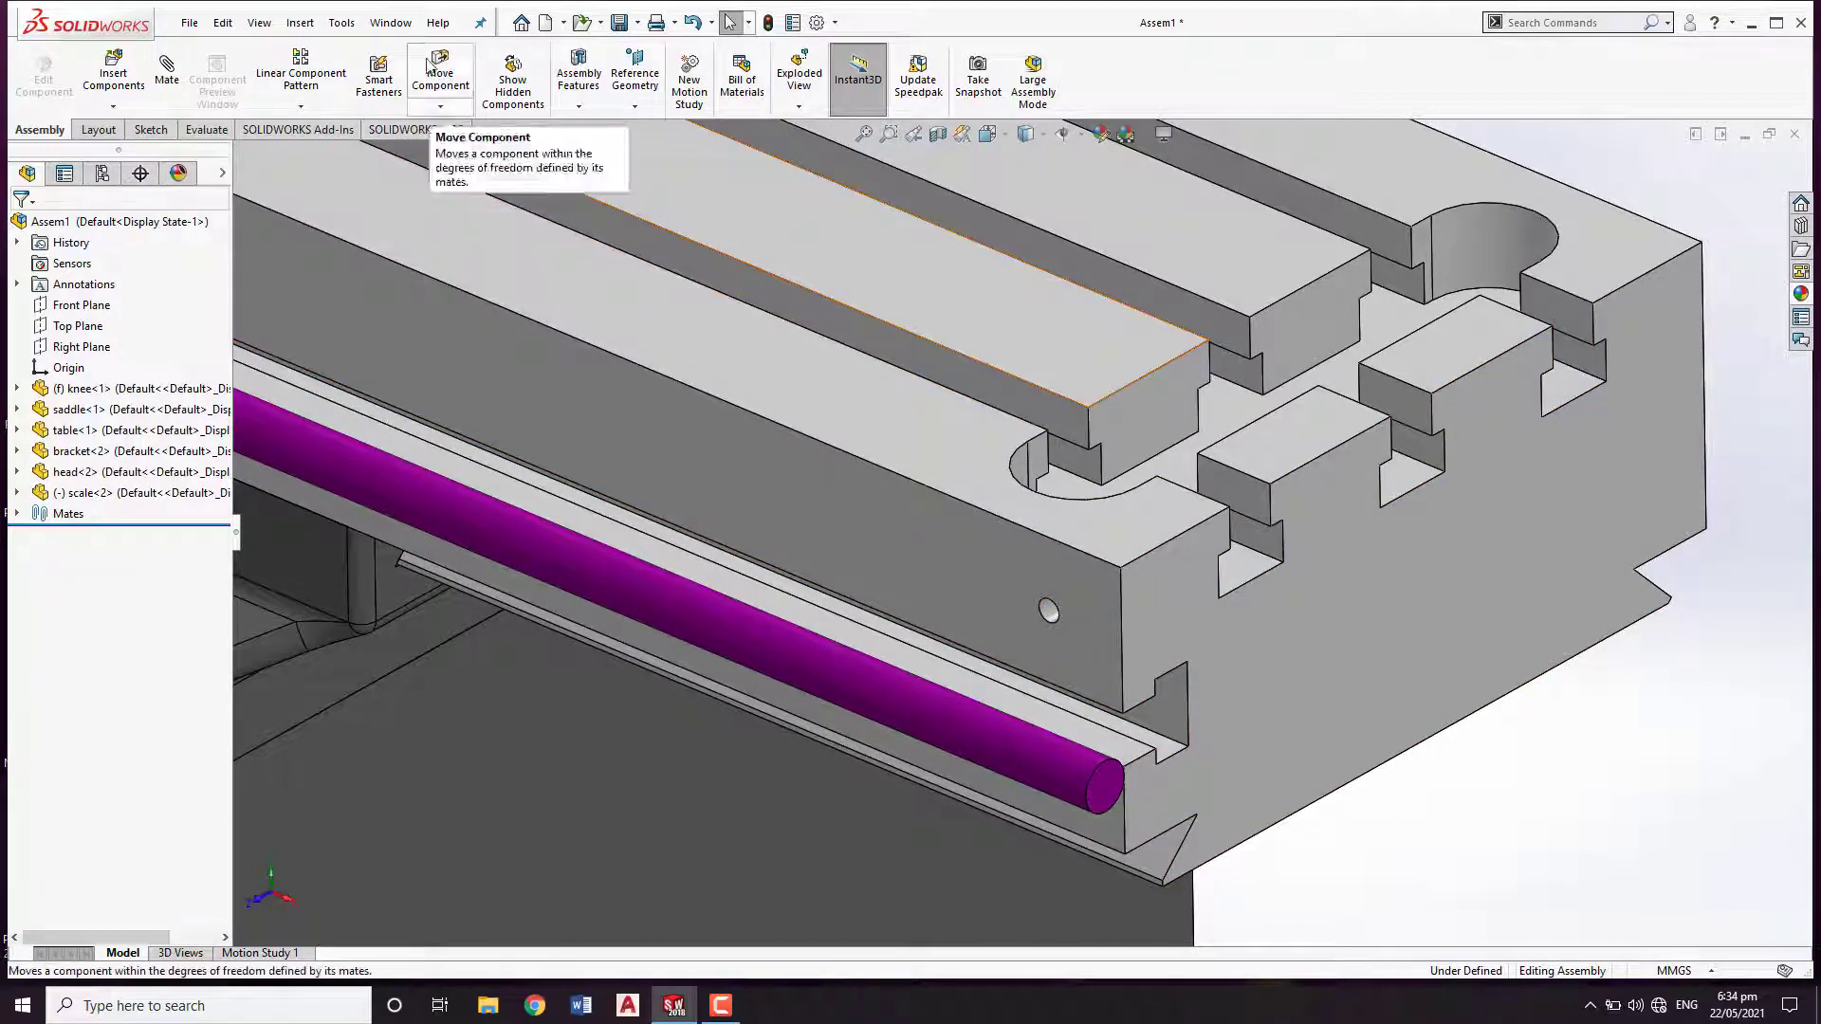
{"action": "left_click", "coordinate": [394, 25]}
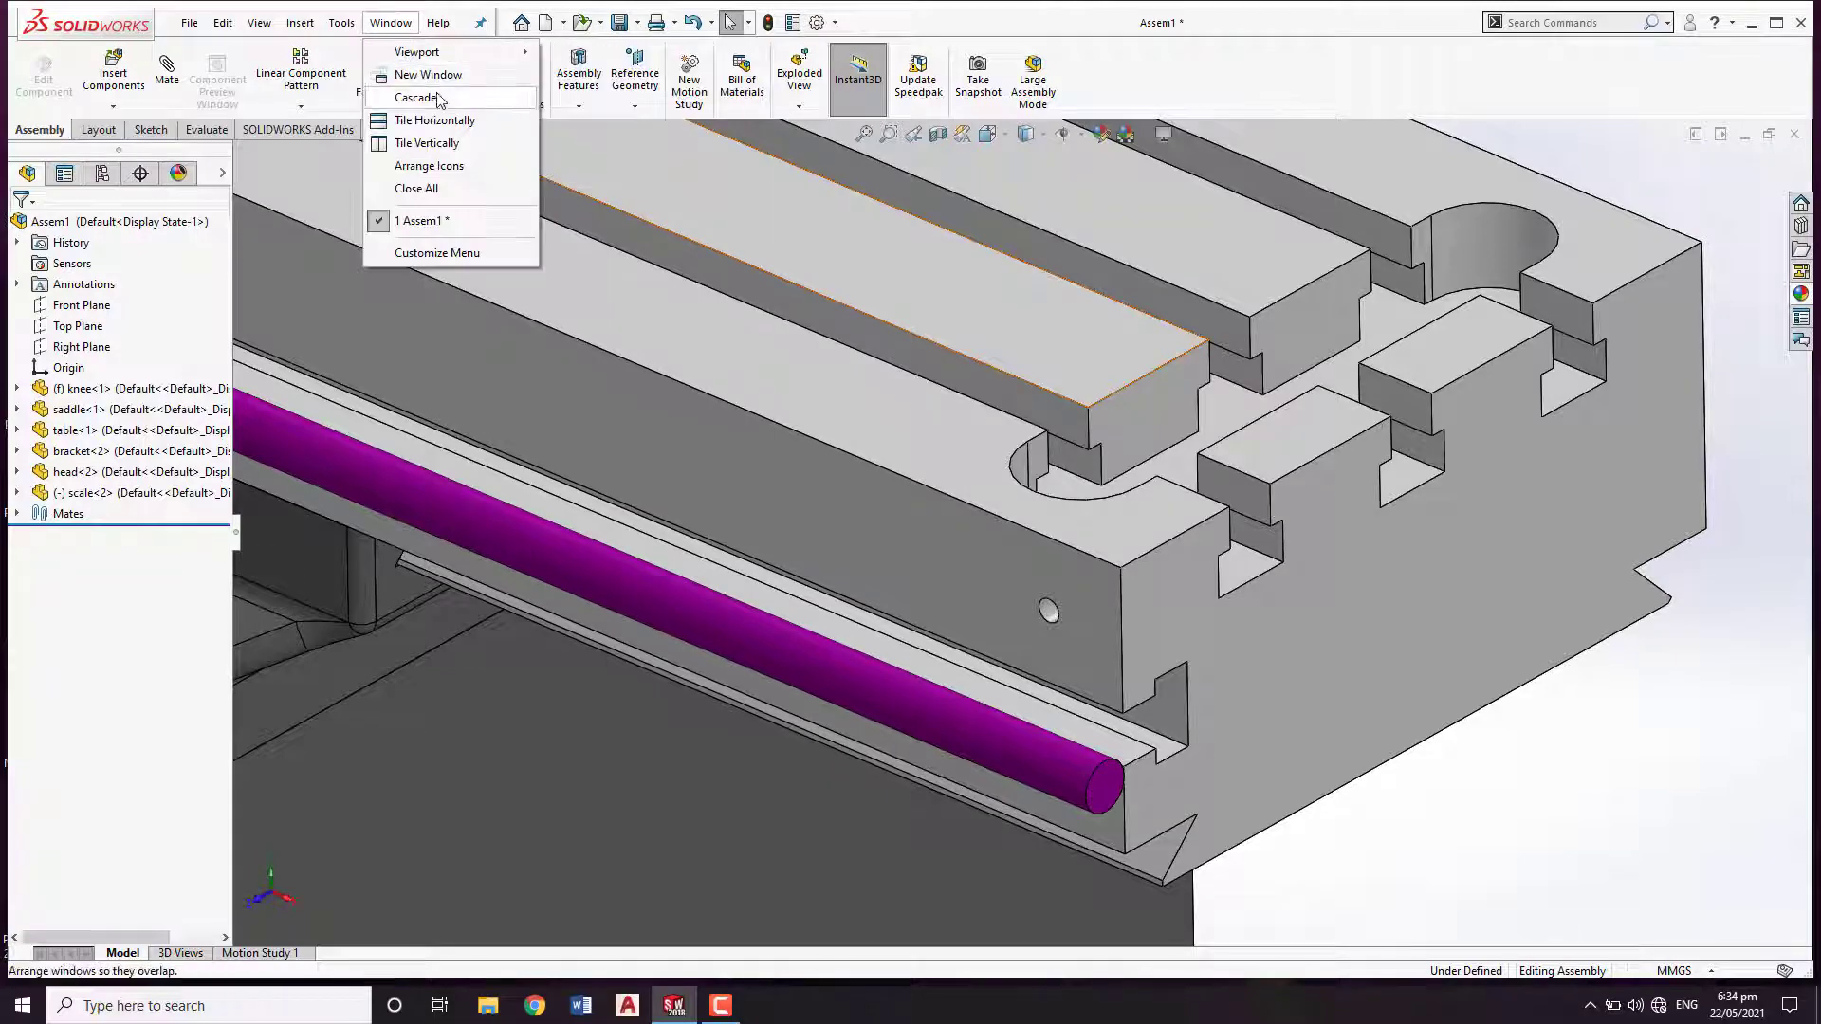
{"action": "left_click", "coordinate": [437, 143]}
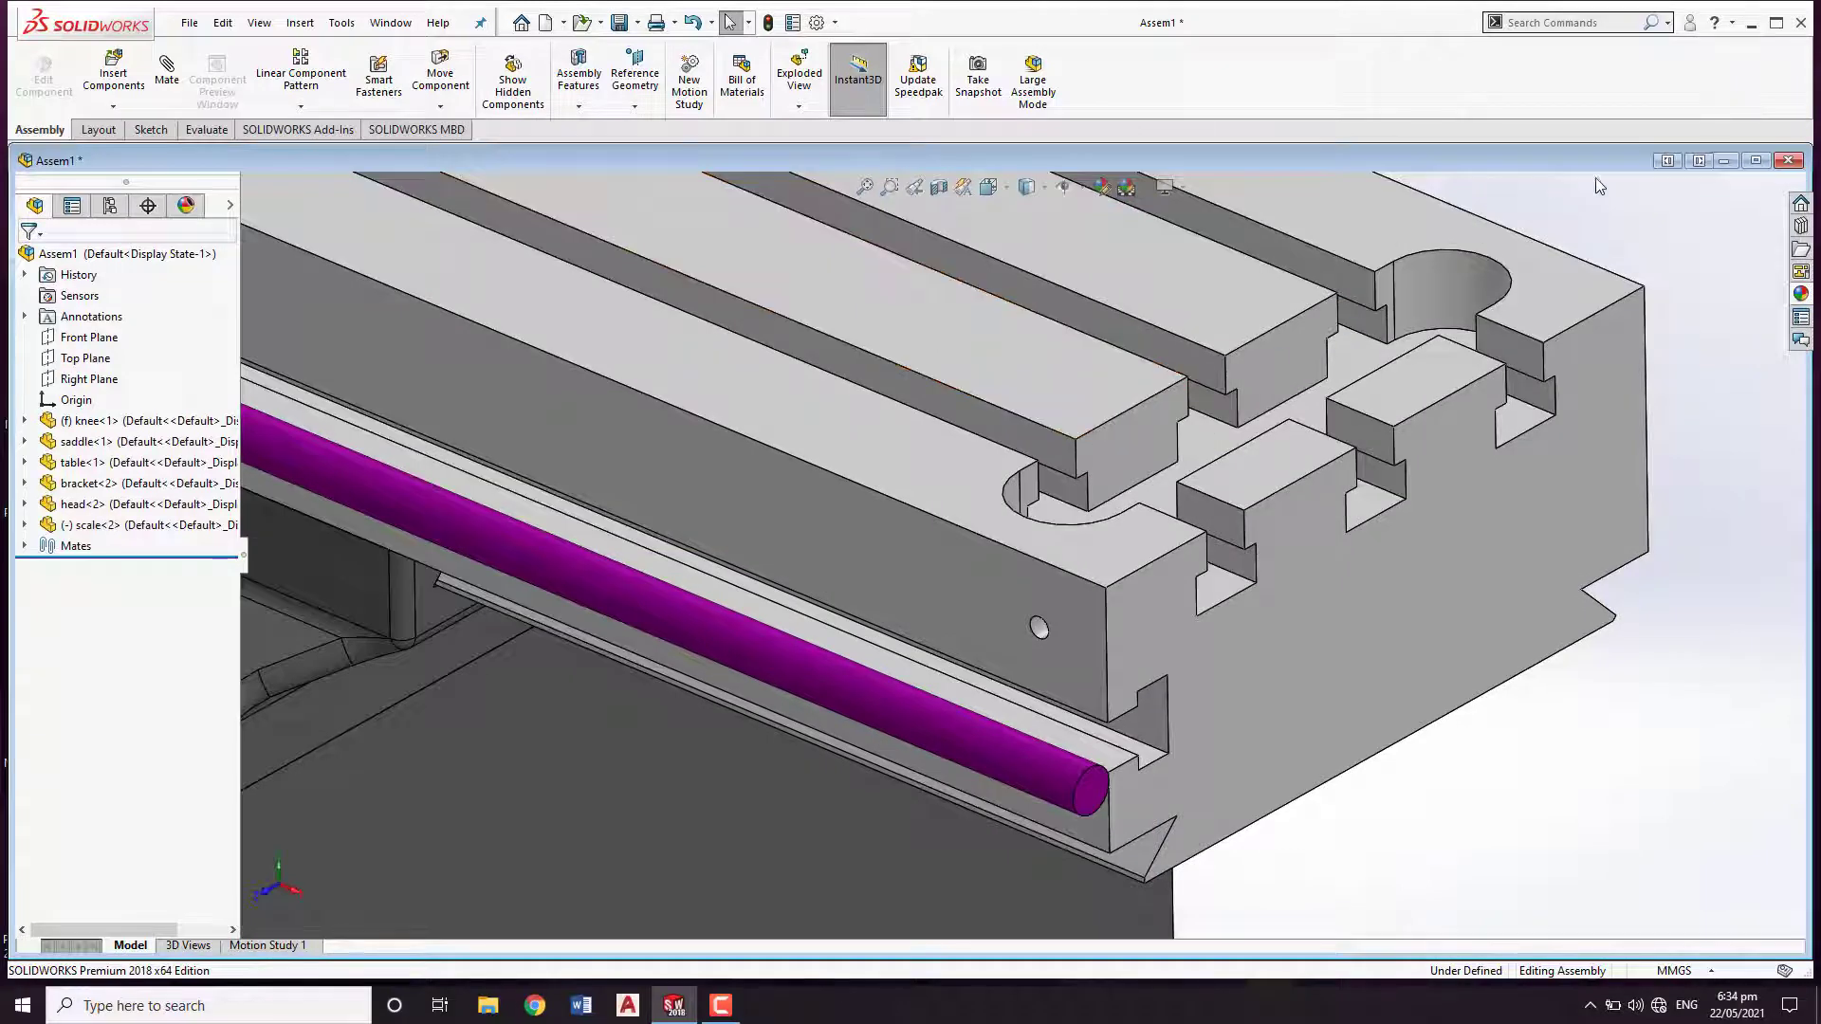
Open the pillar part from the assemblymates folder and tile the pillar and assembly windows horizontally.
{"action": "left_click", "coordinate": [191, 24]}
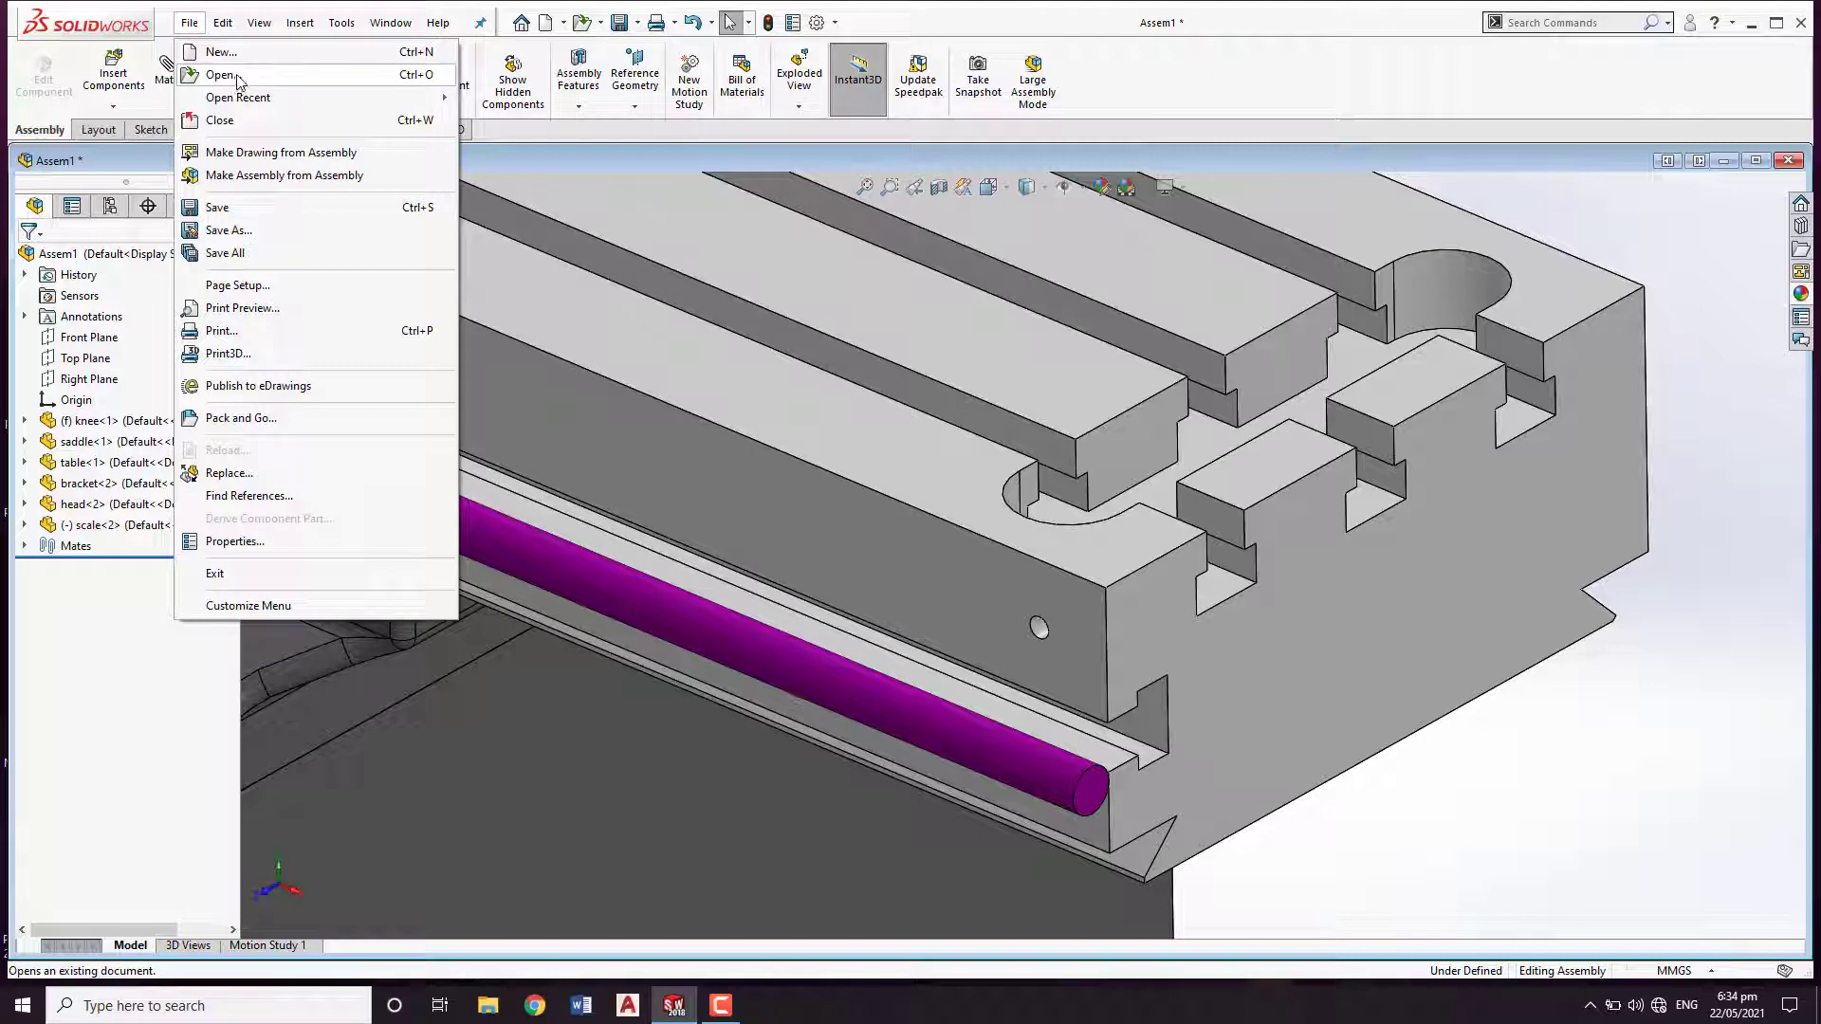
{"action": "left_click", "coordinate": [223, 75]}
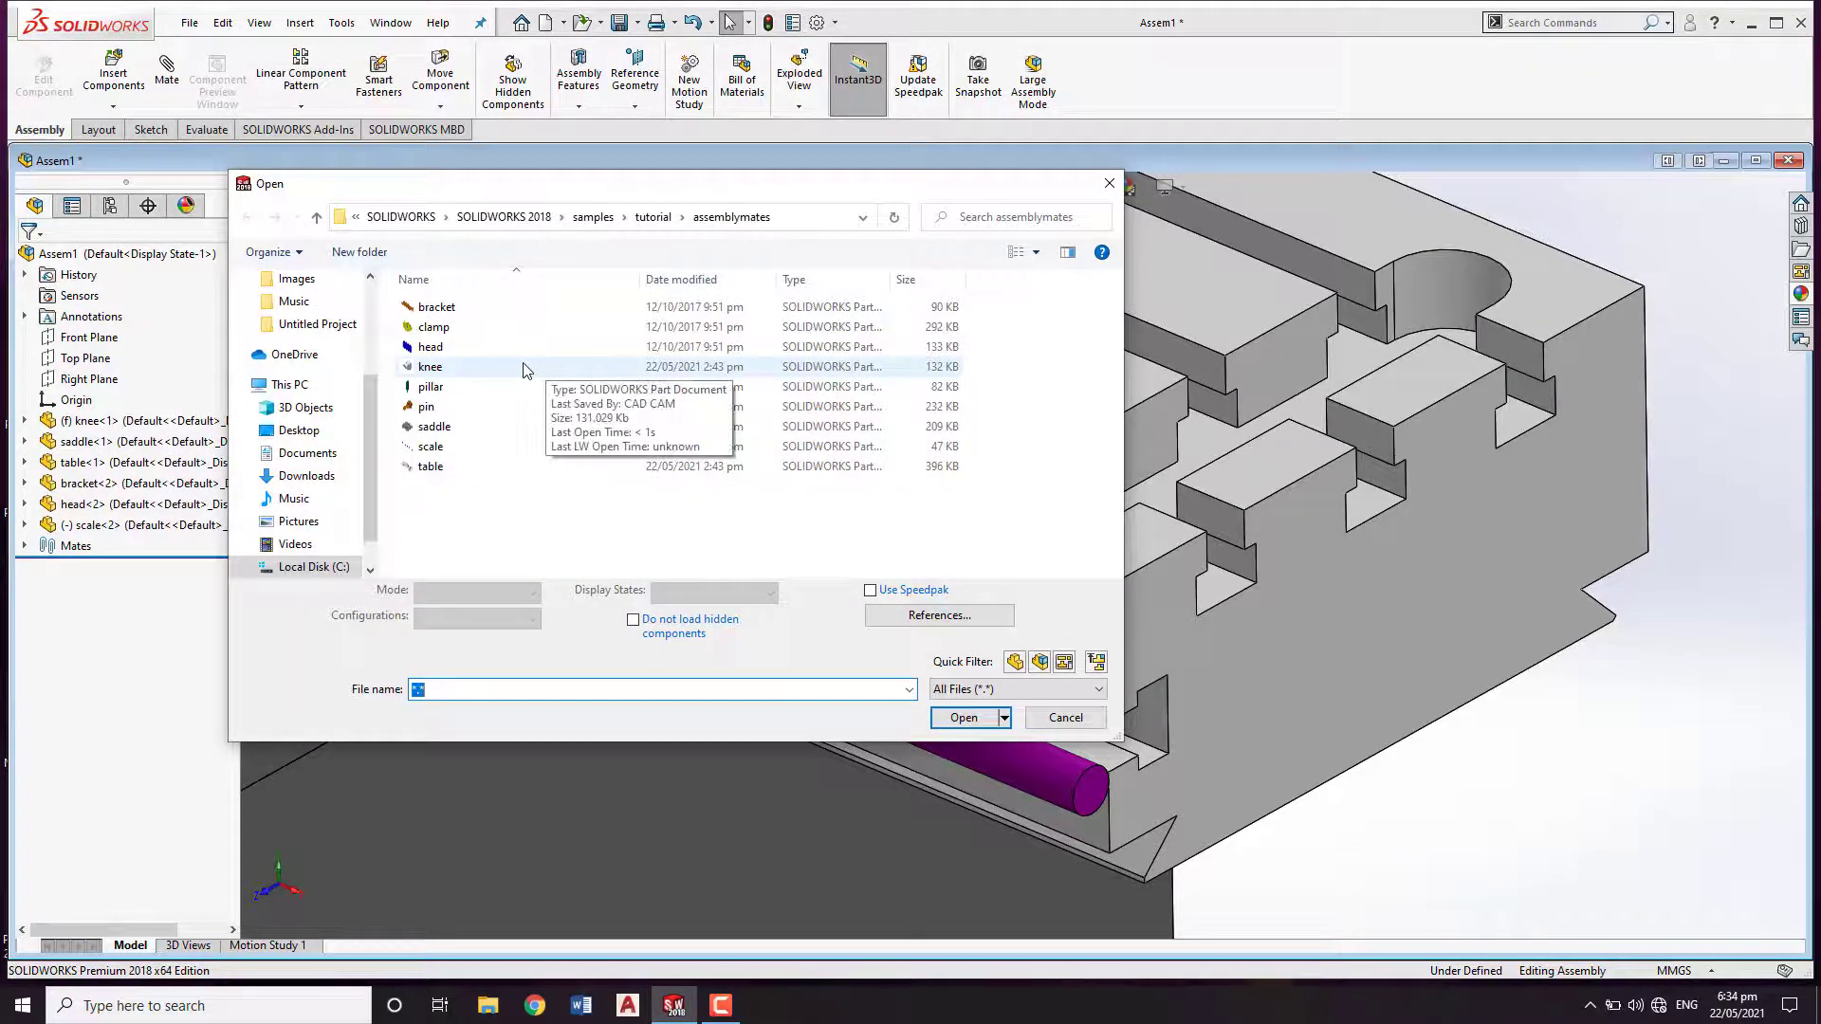
{"action": "double_click", "coordinate": [466, 389]}
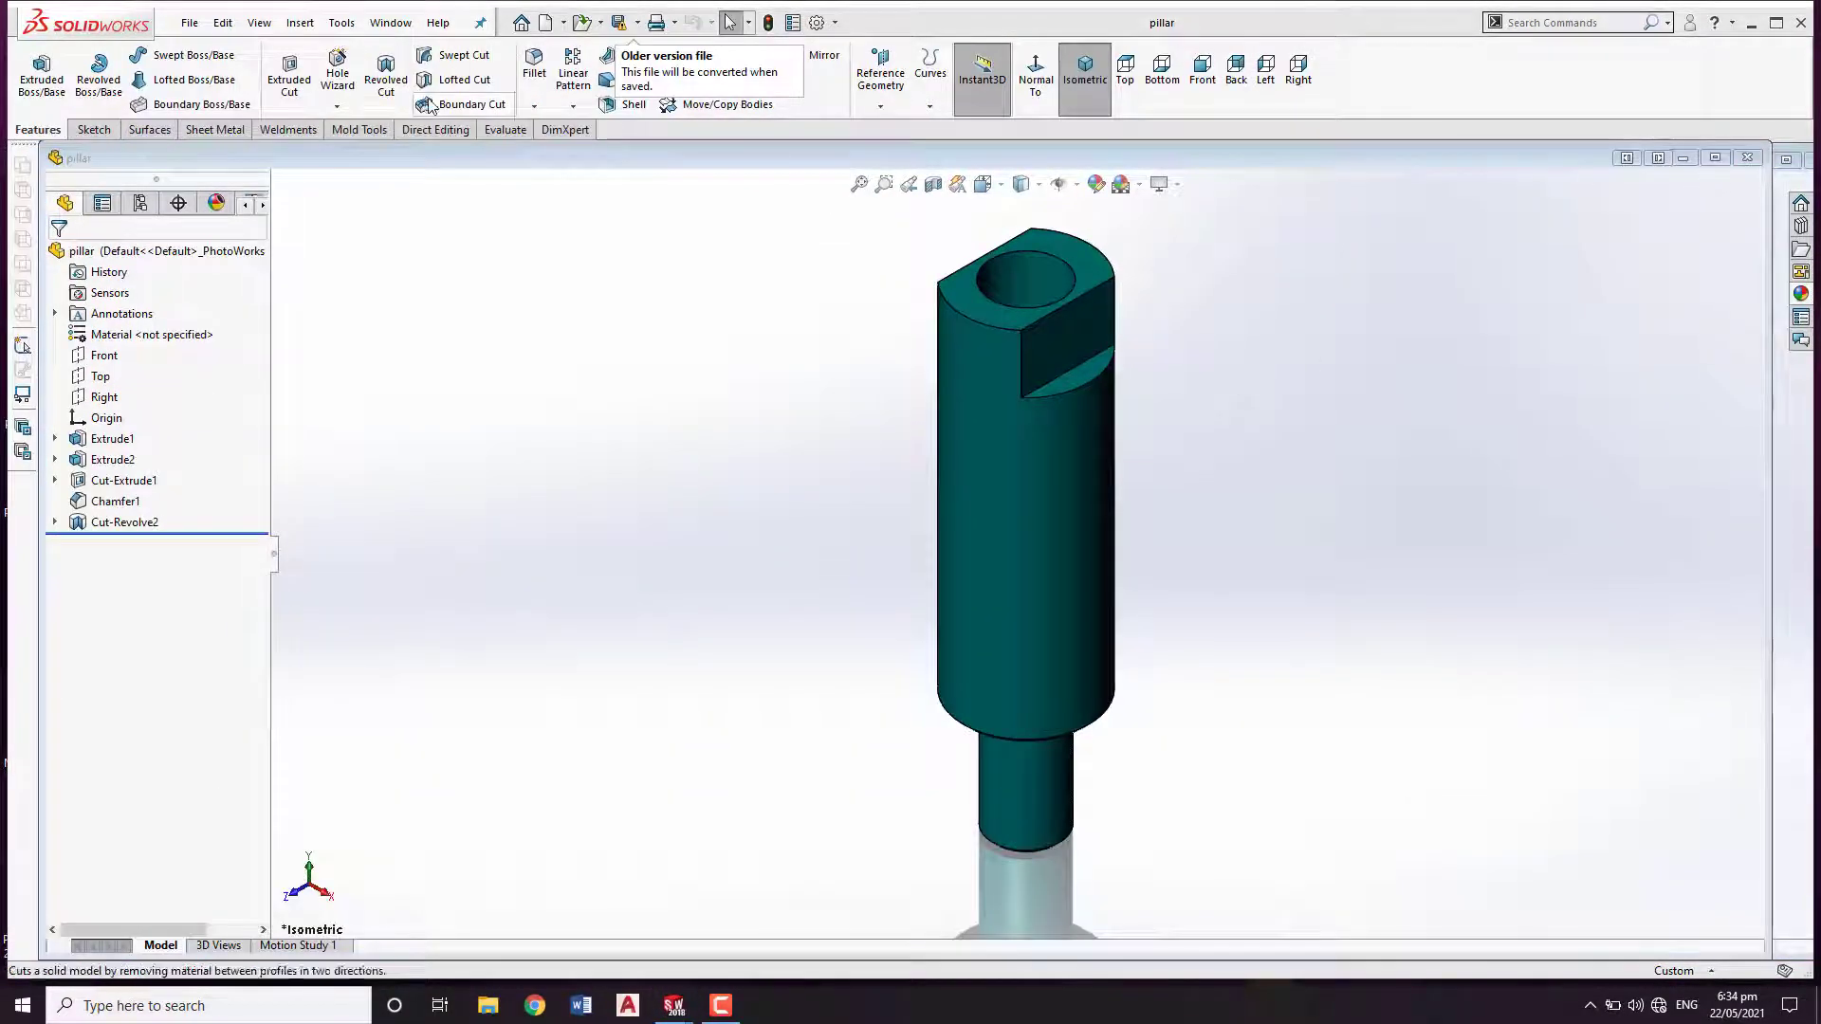
{"action": "left_click", "coordinate": [390, 22]}
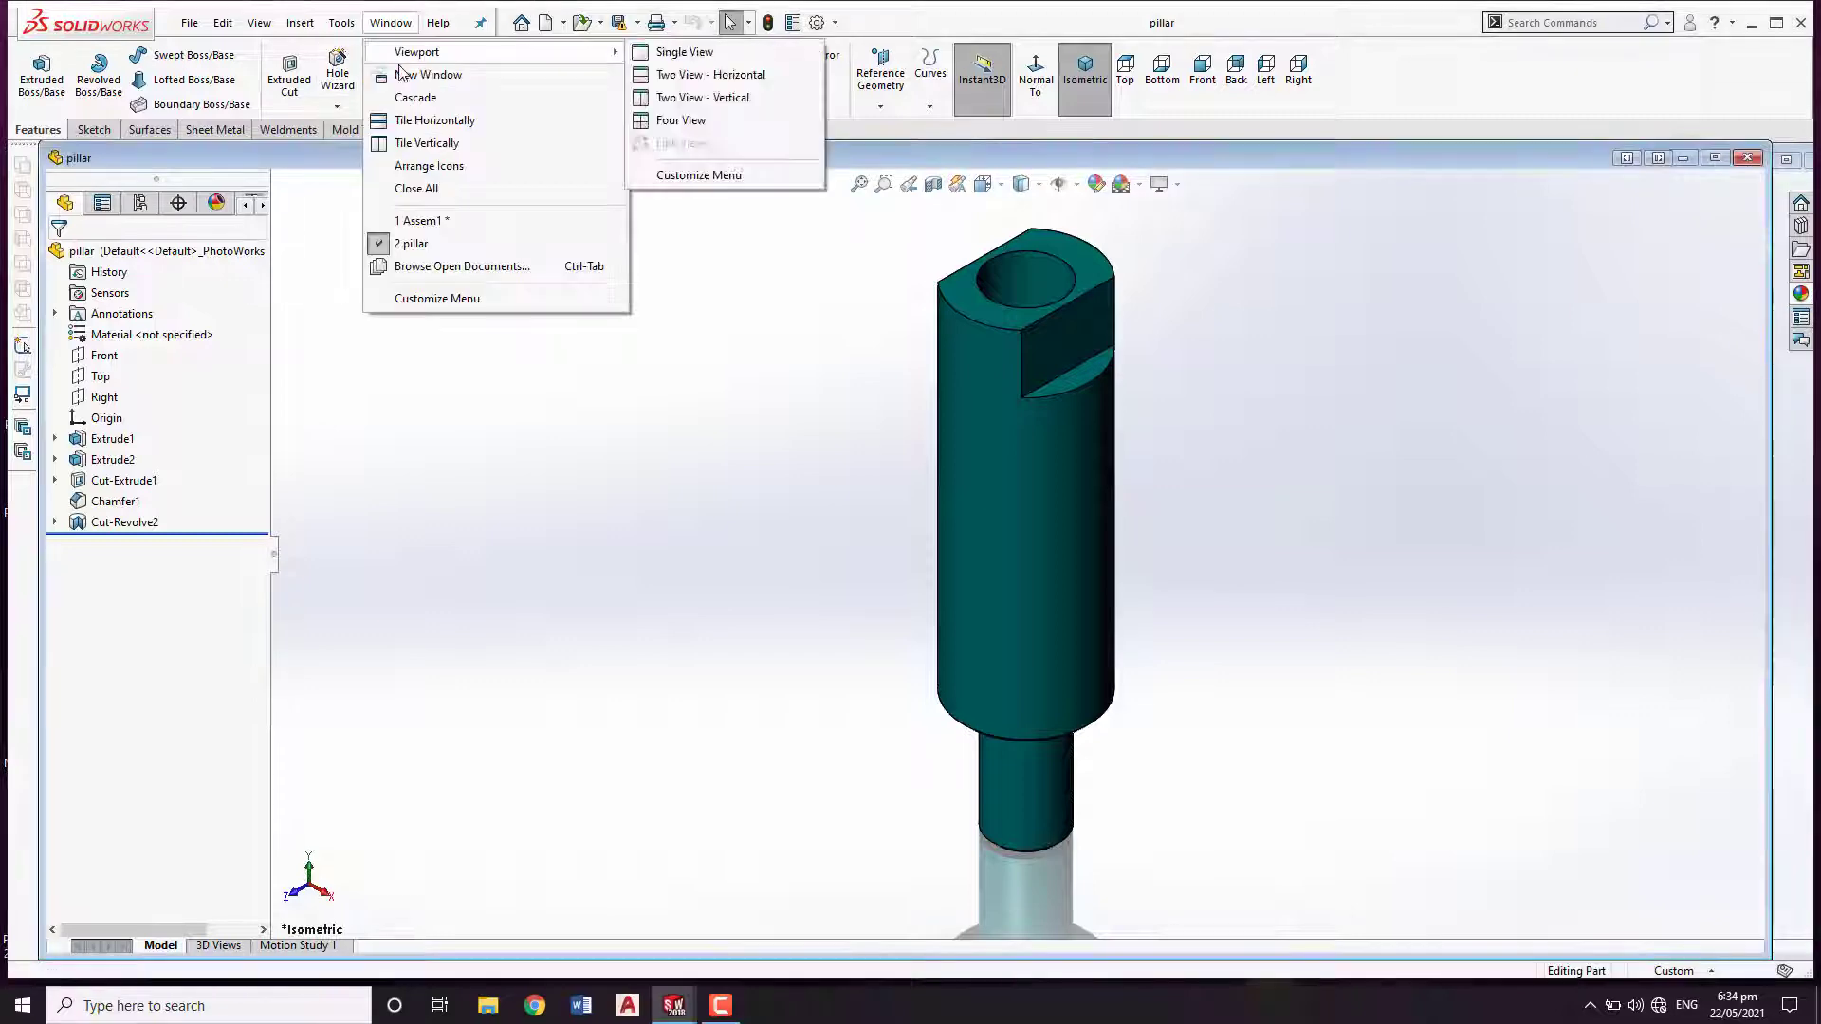
{"action": "left_click", "coordinate": [453, 127]}
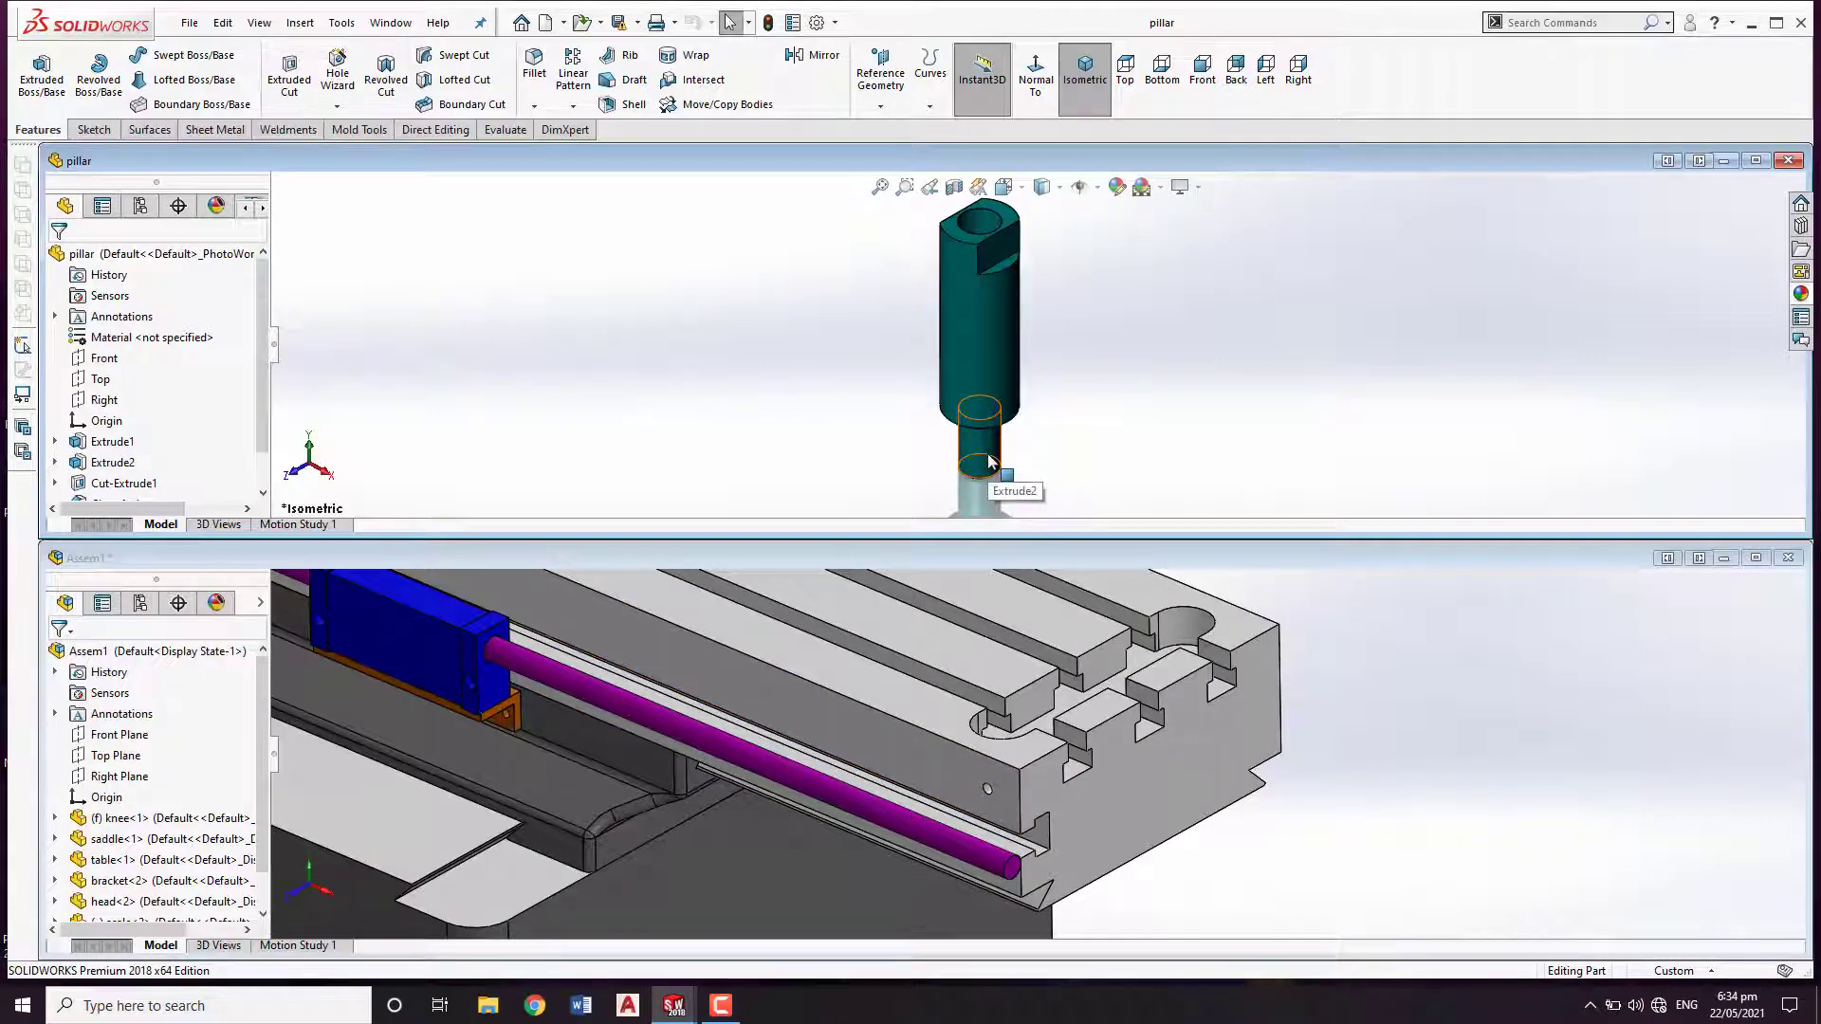
Add a pillar to the assembly by its Extrude2 feature, seating it in the small hole beside the scale rod's near end.
{"action": "left_click", "coordinate": [994, 799]}
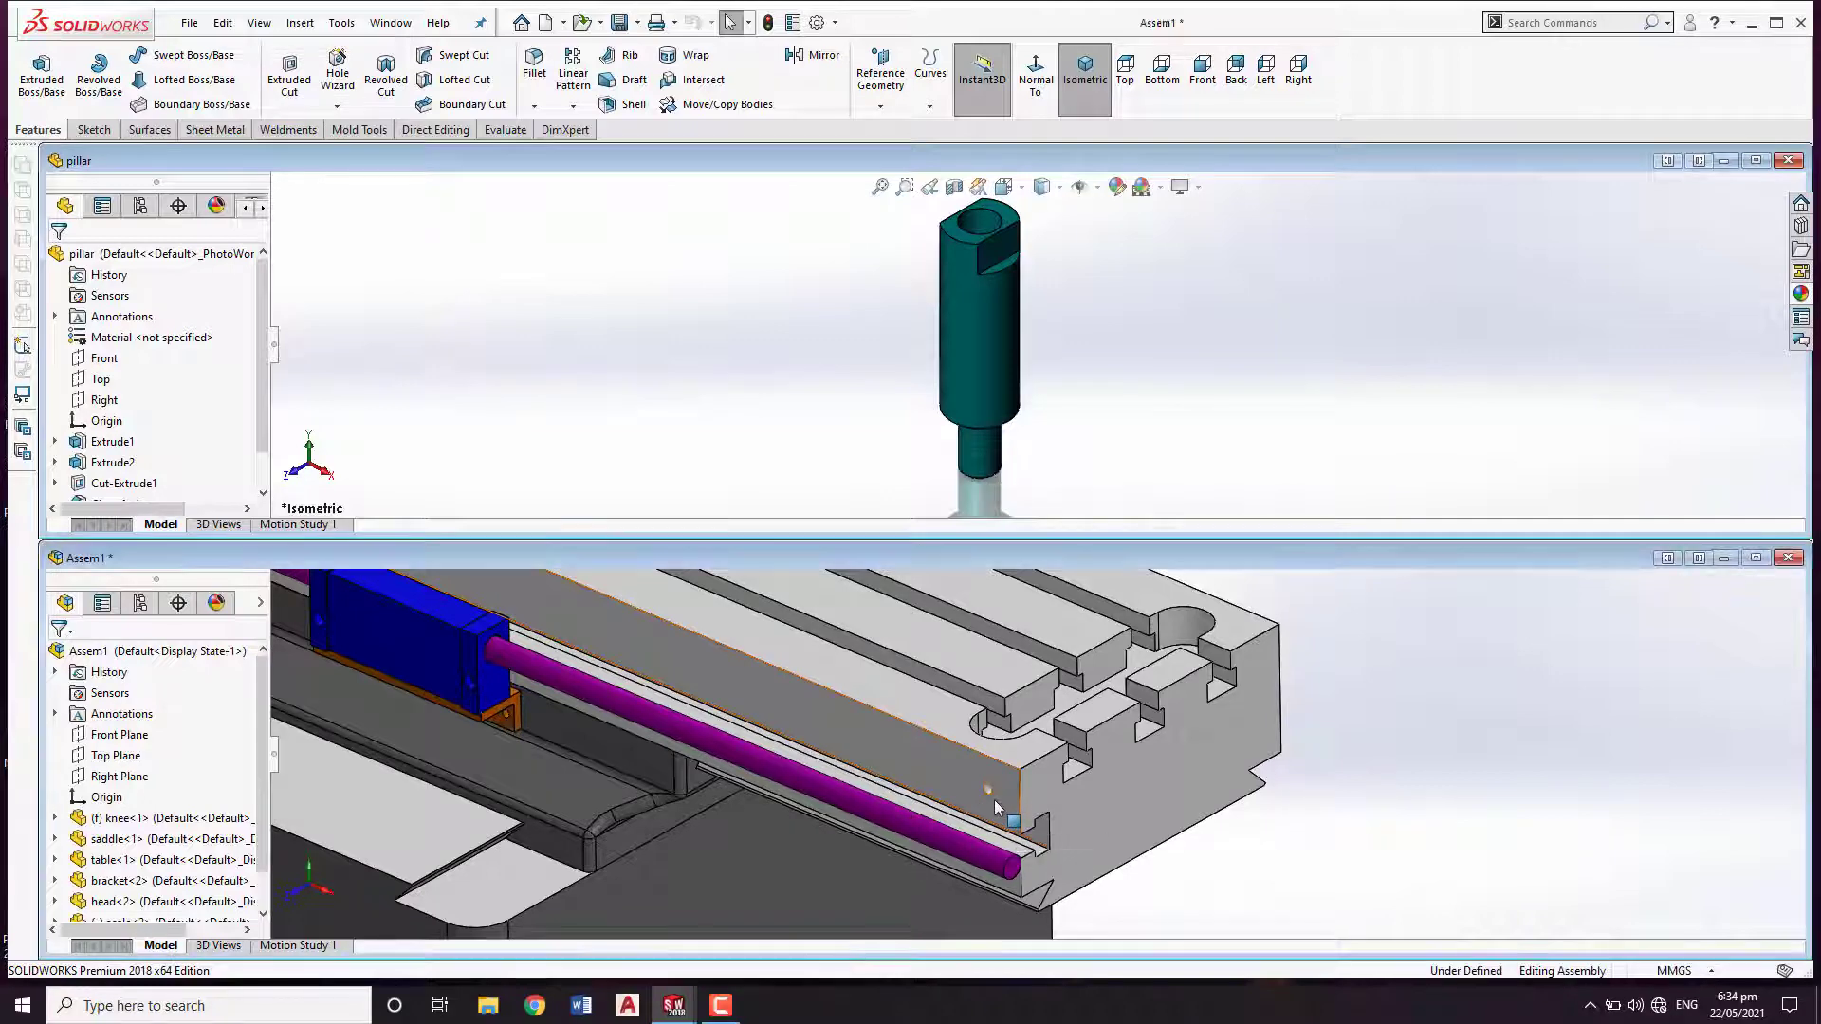
{"action": "scroll", "coordinate": [994, 795], "scroll_direction": "down", "scroll_amount": 5}
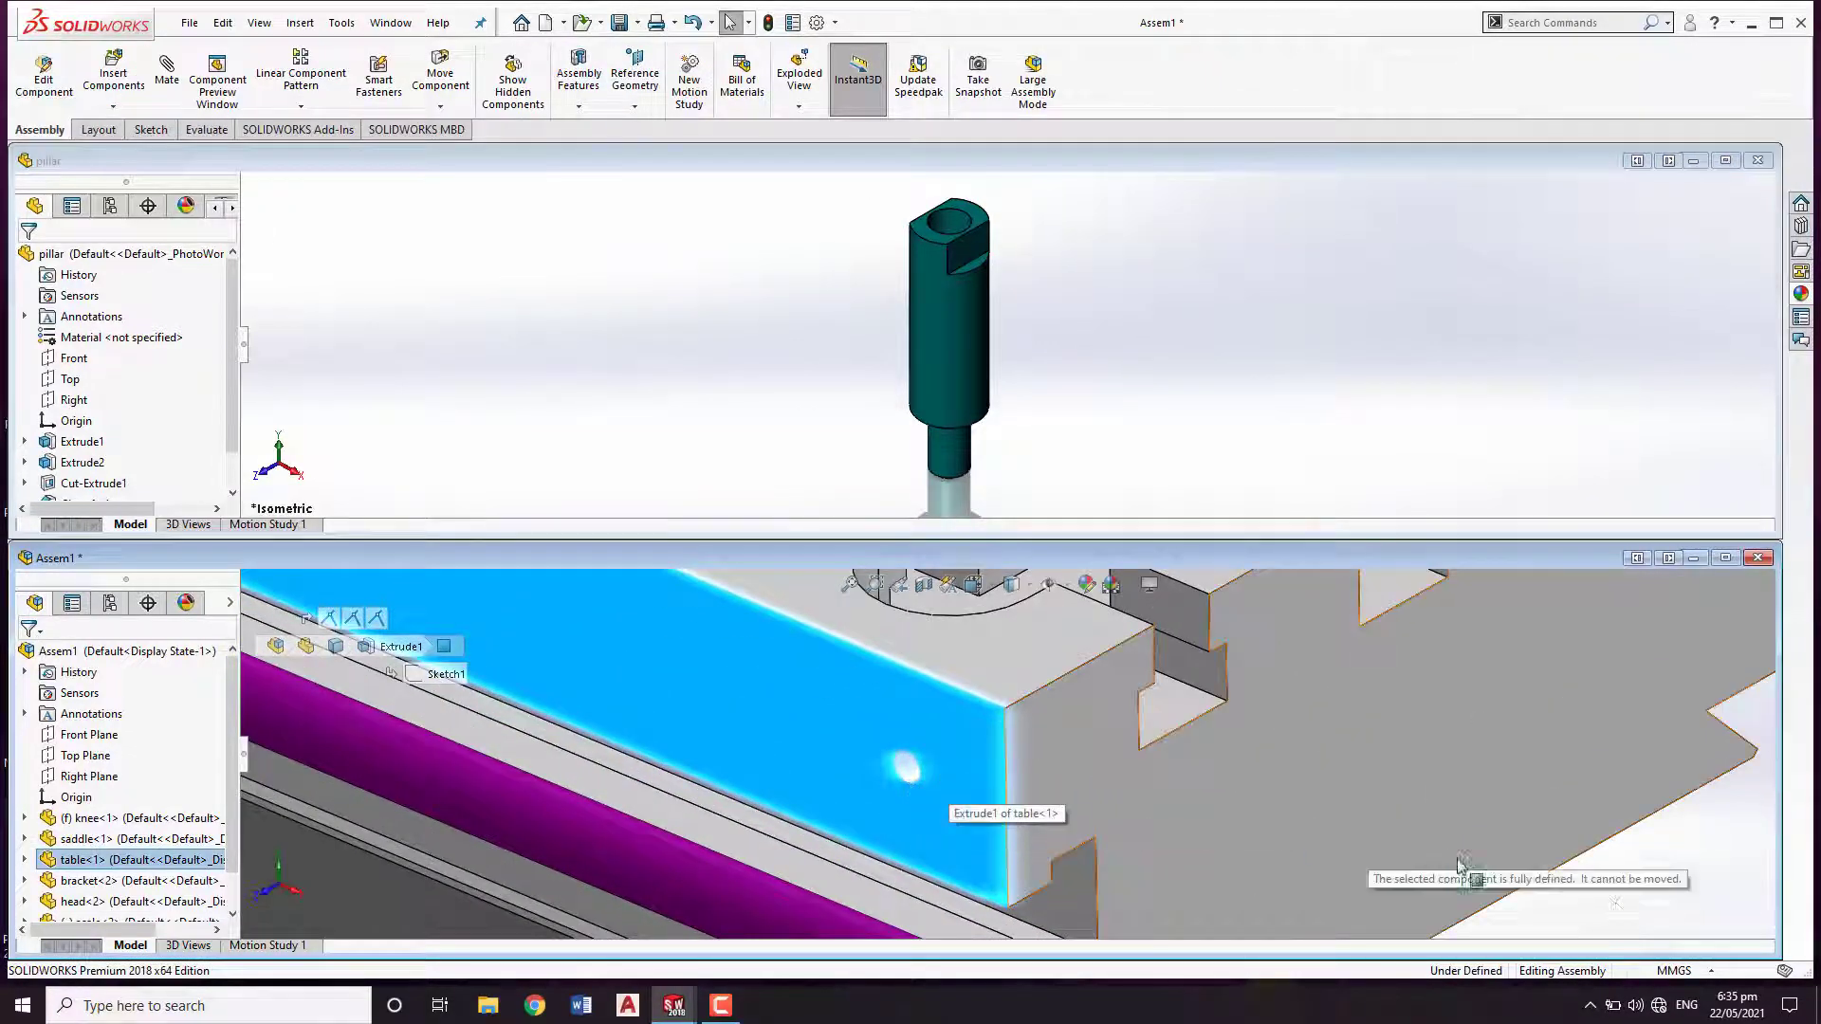
{"action": "left_click", "coordinate": [1581, 893]}
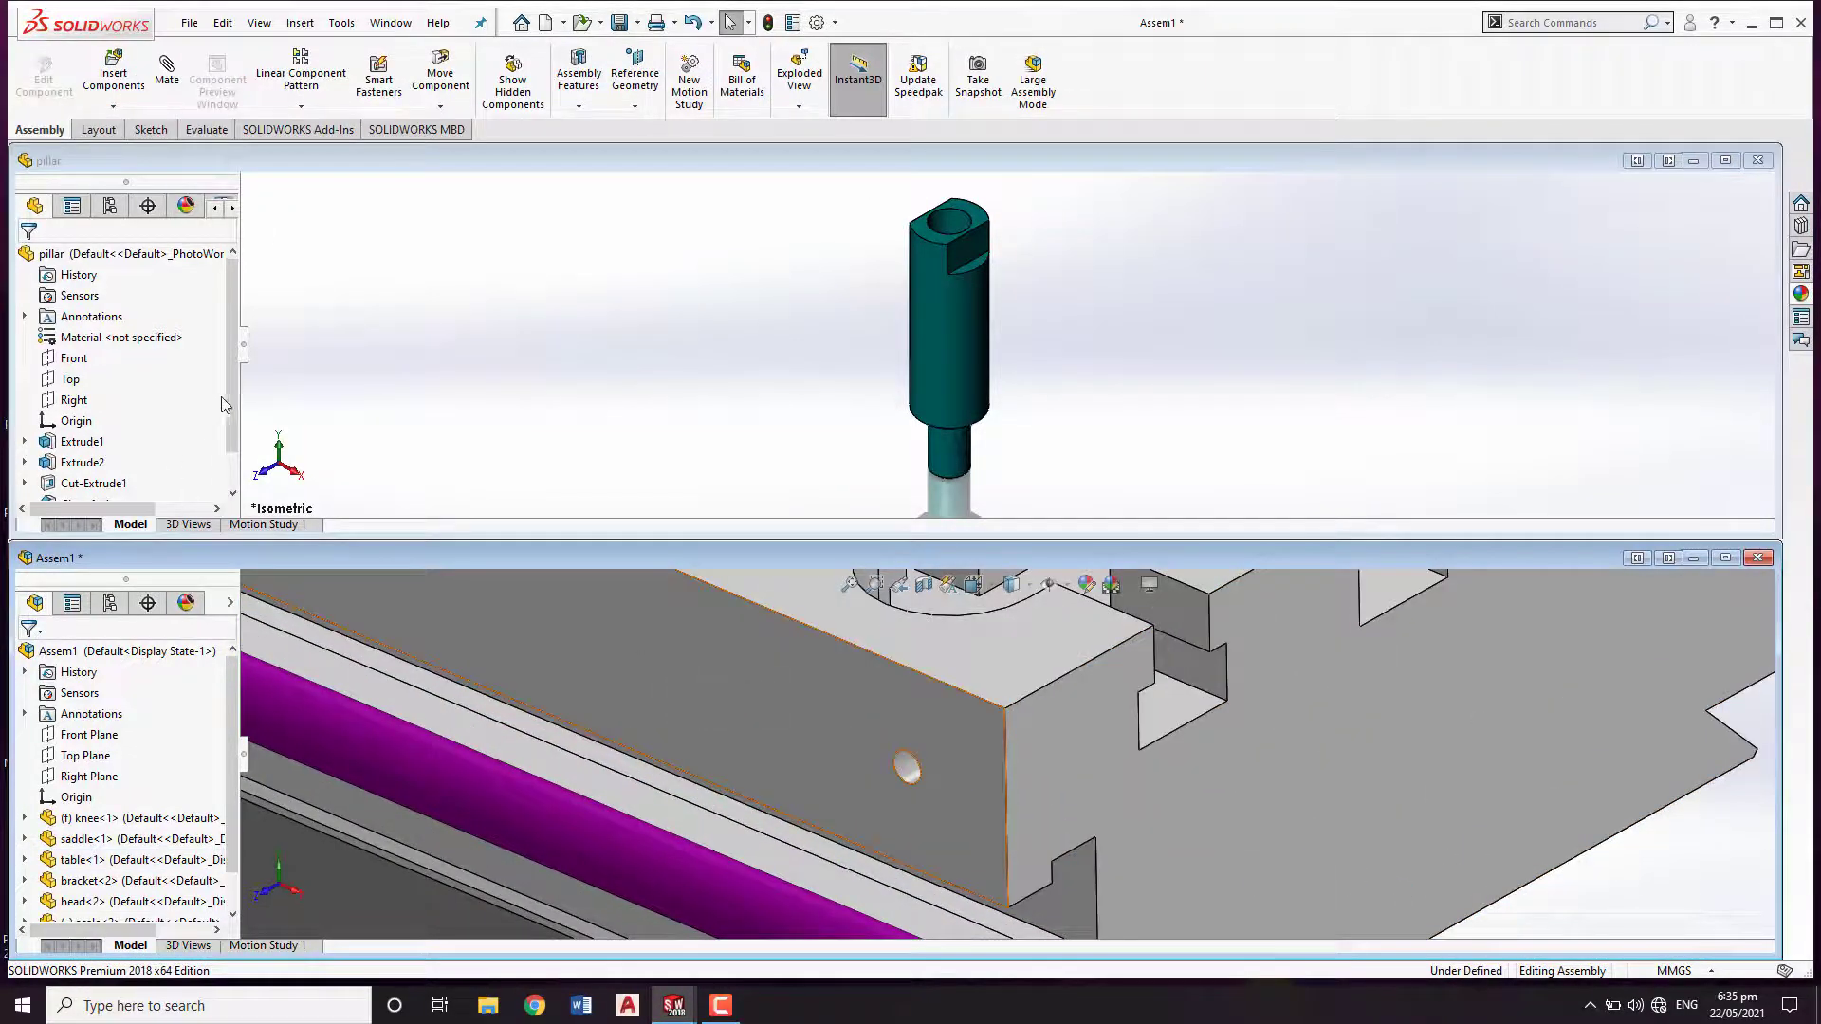
{"action": "left_click", "coordinate": [166, 422]}
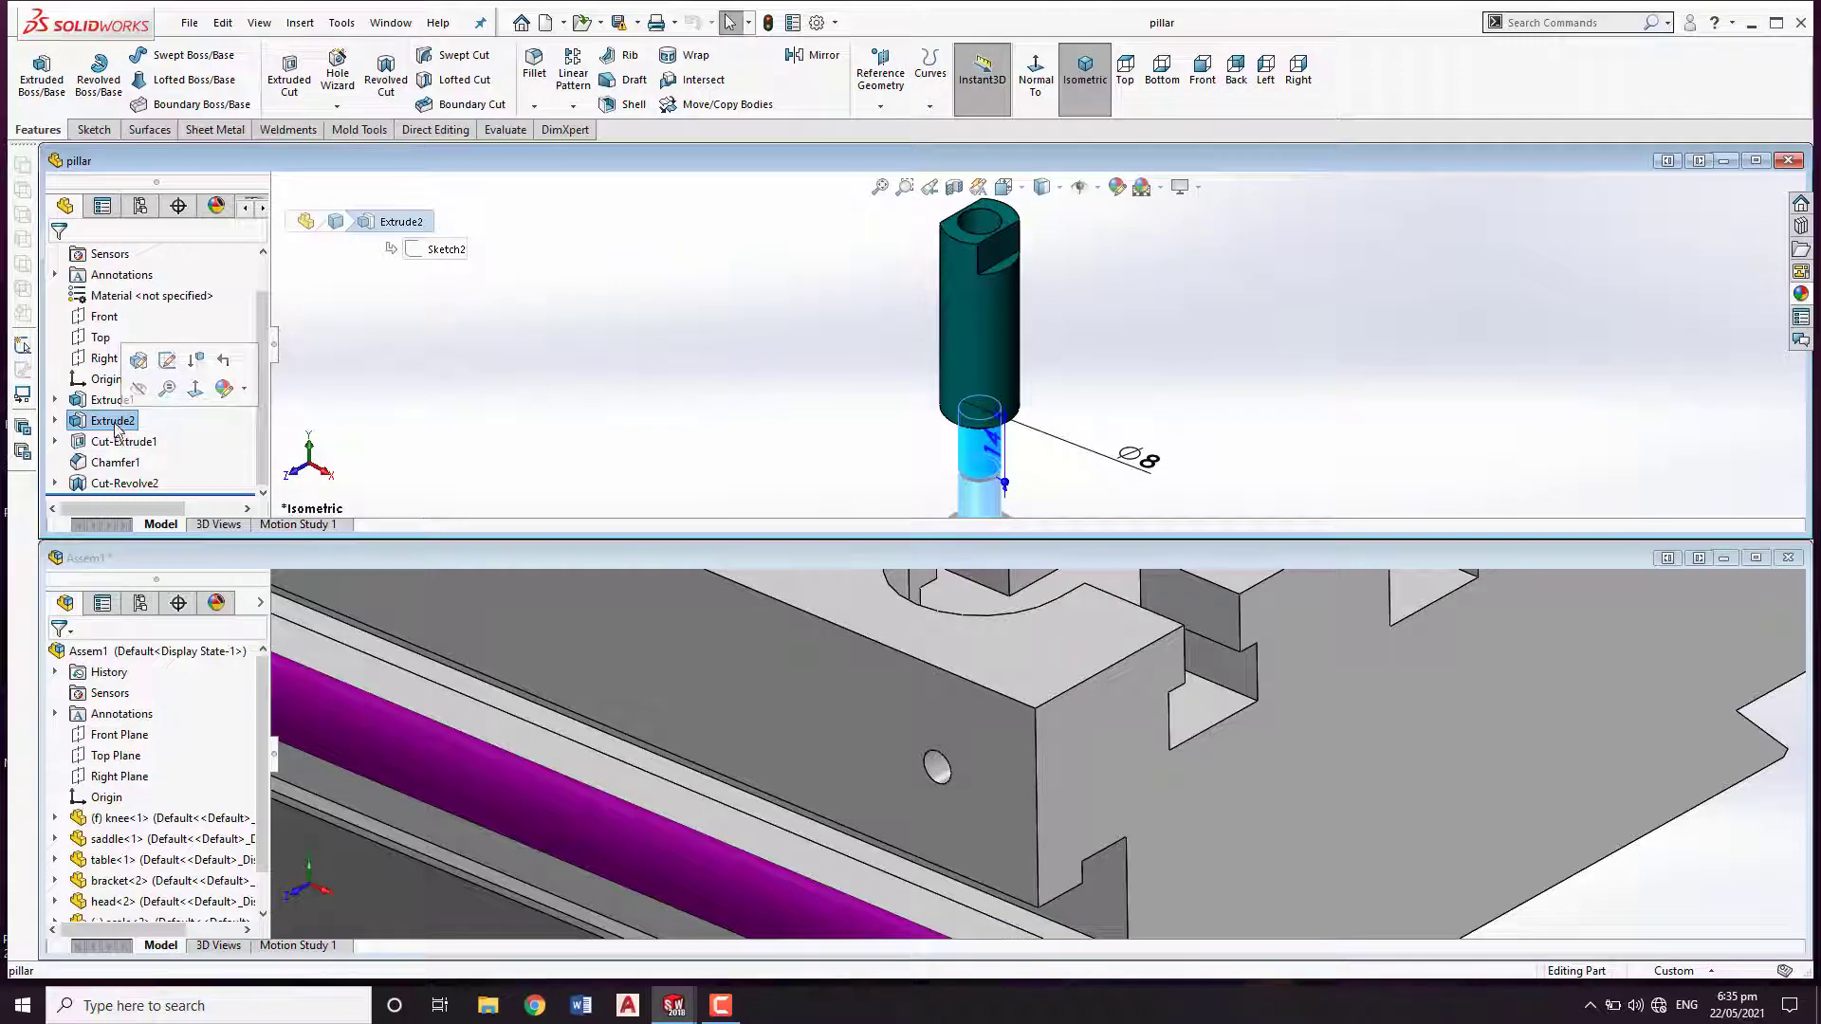
{"action": "left_click_drag", "start_coordinate": [107, 429], "coordinate": [935, 766]}
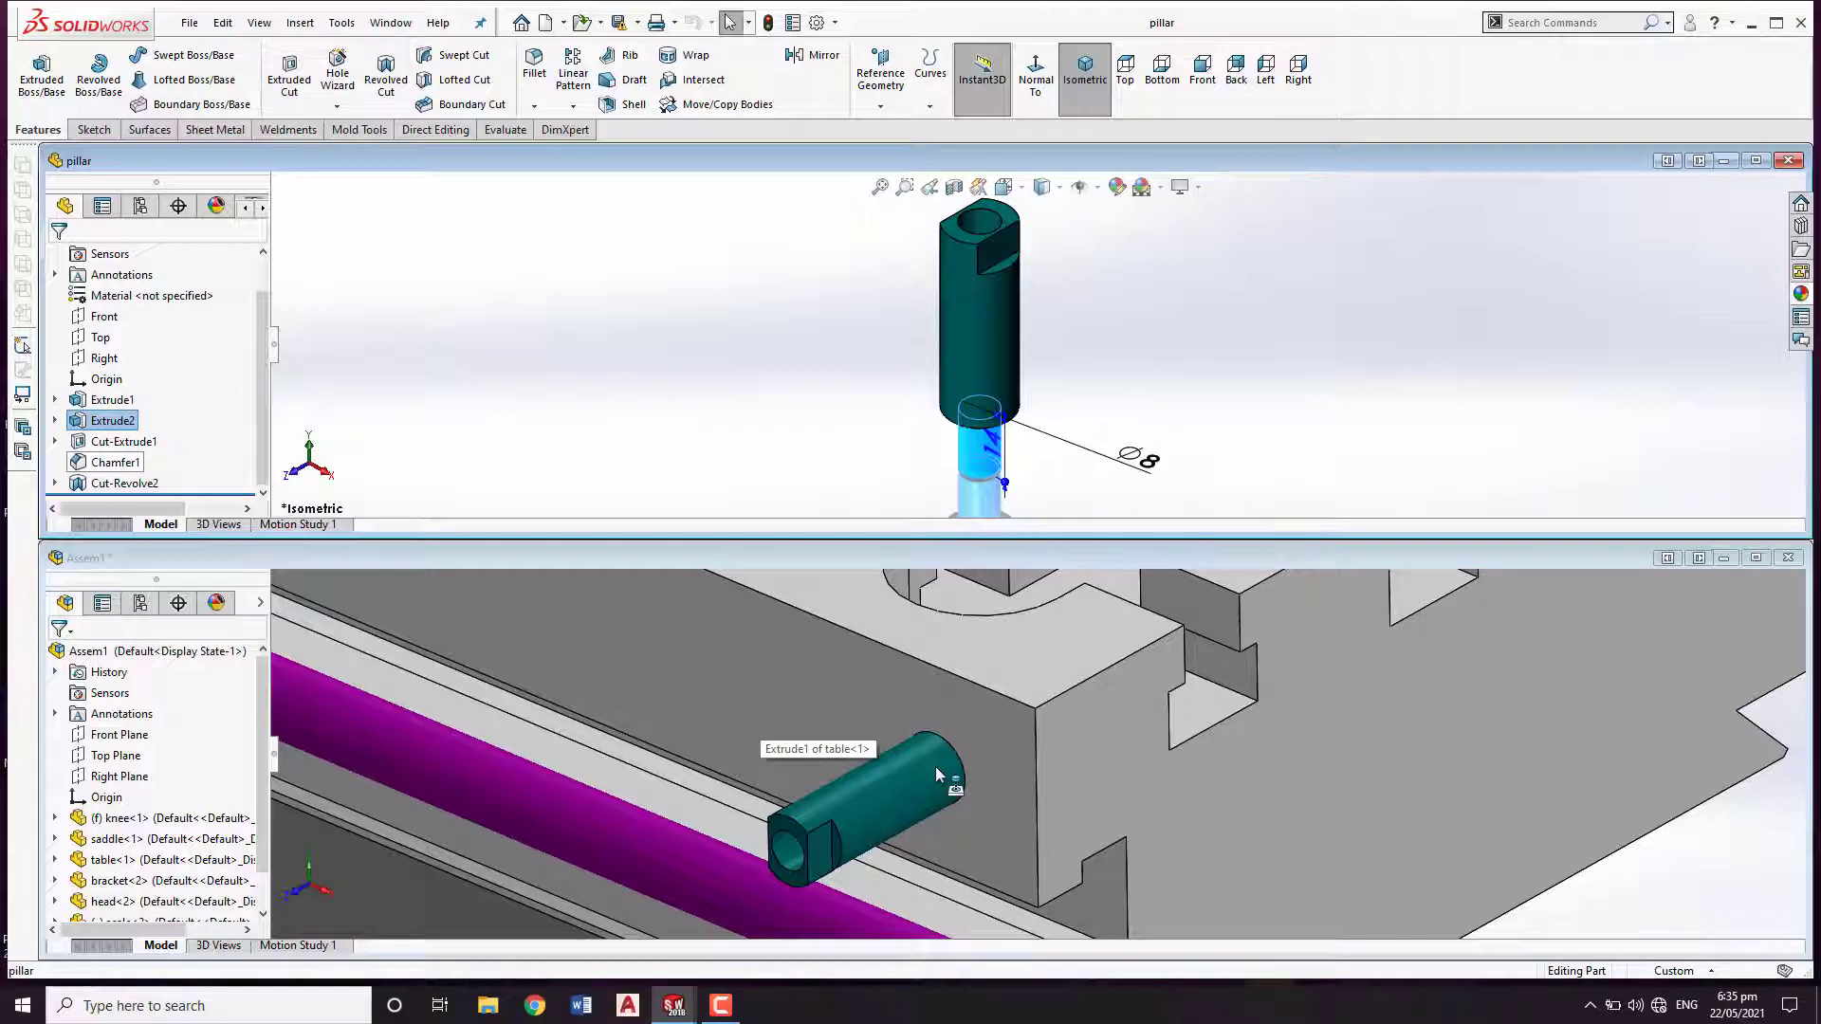
{"action": "left_click_drag", "start_coordinate": [935, 767], "coordinate": [935, 766]}
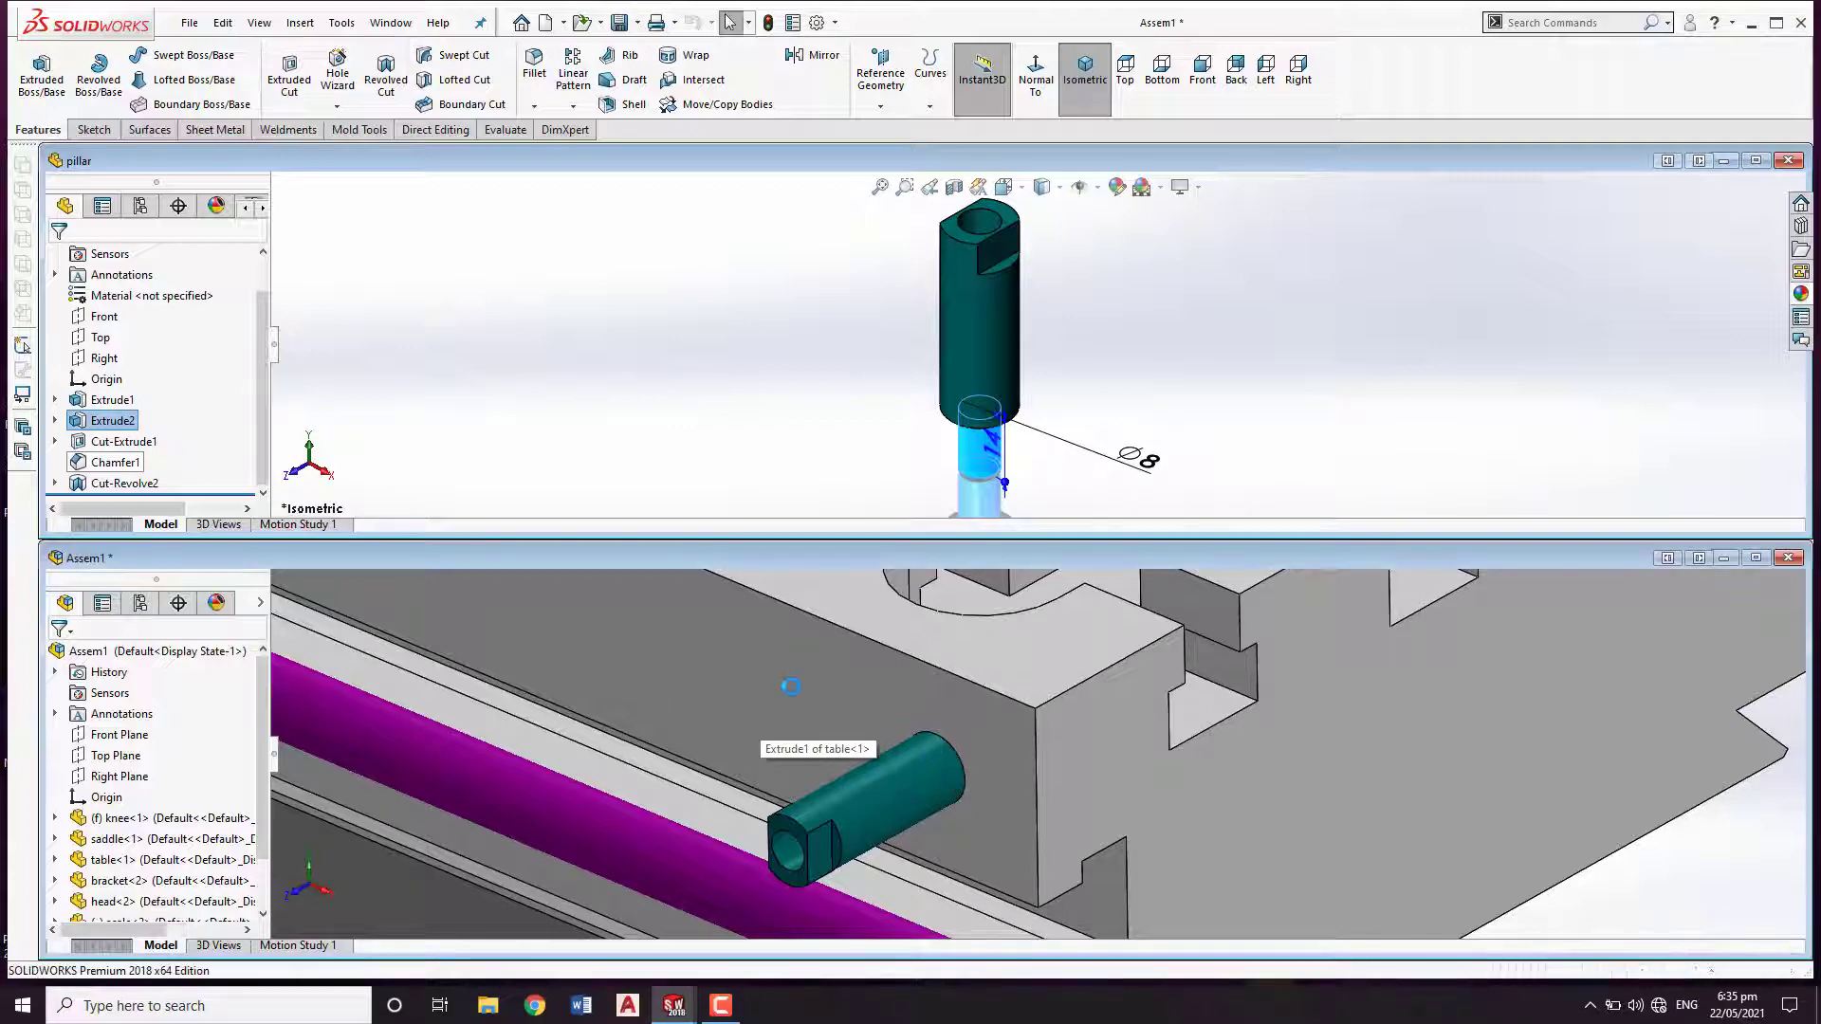
Add a second pillar by its Extrude2 feature, seating it in the matching hole at the opposite end of the table's side face.
{"action": "scroll", "coordinate": [792, 686], "scroll_direction": "up", "scroll_amount": 2}
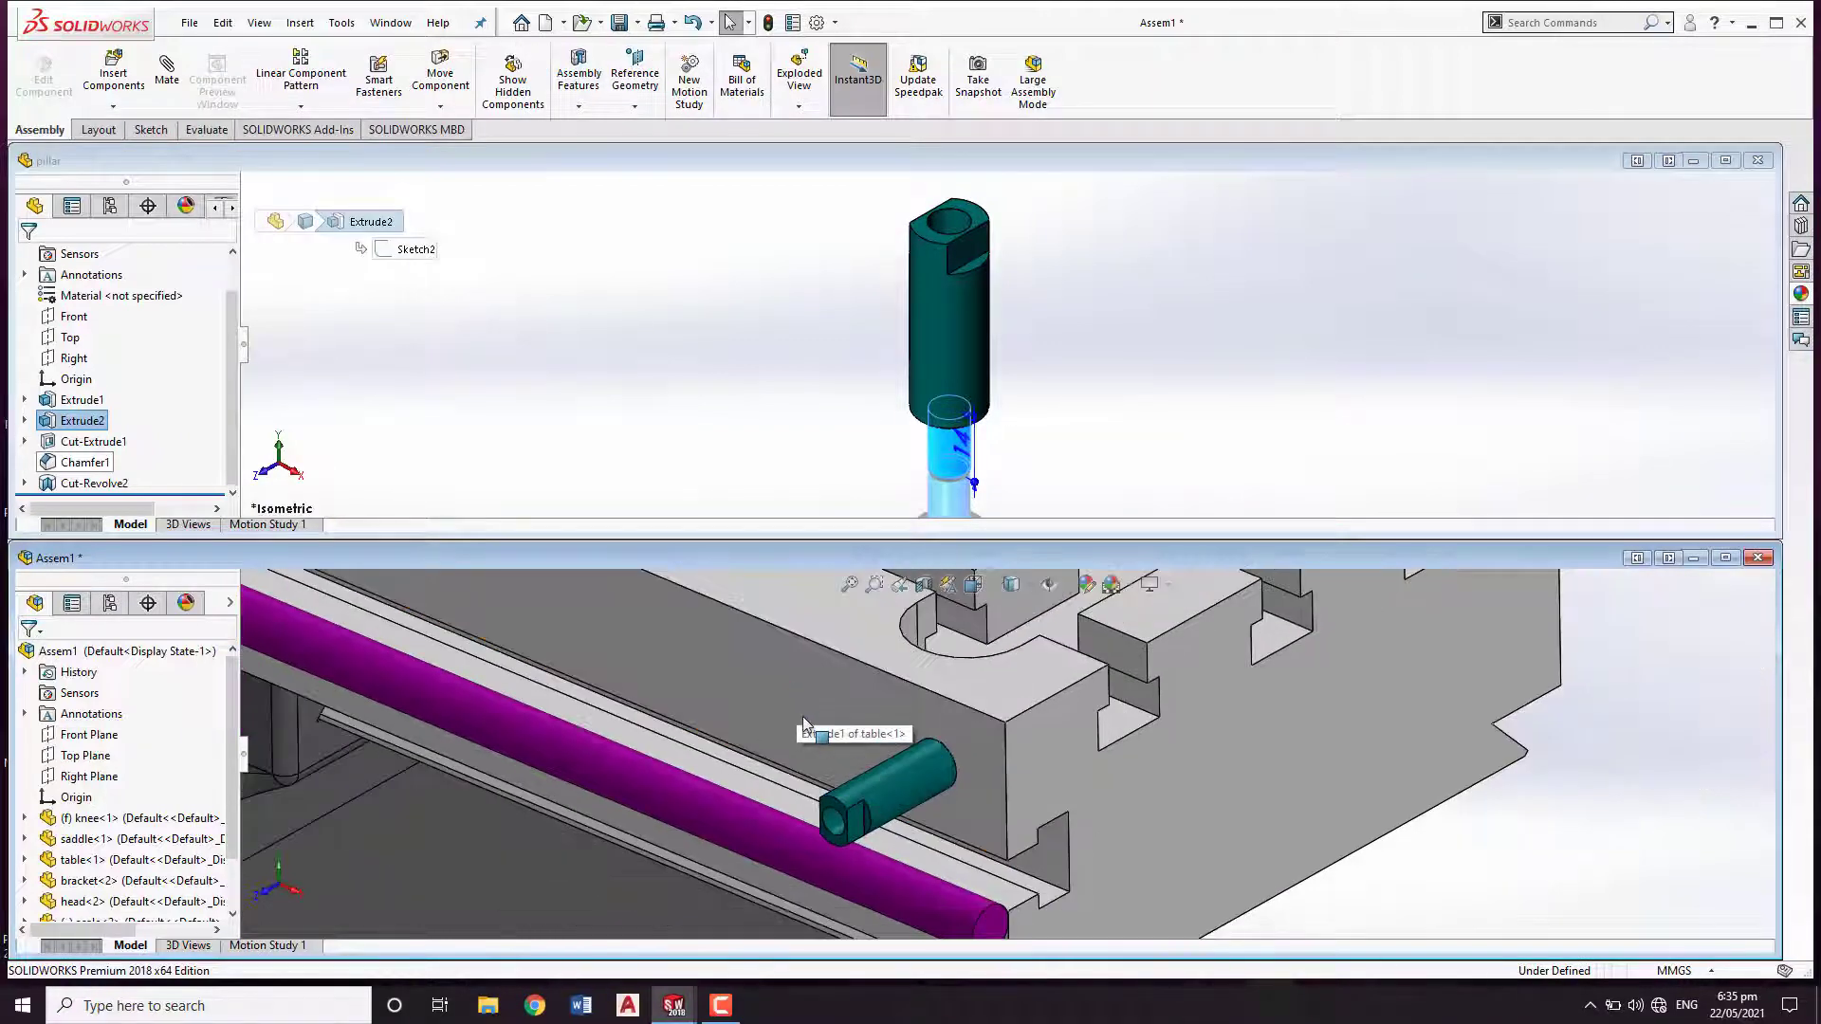
{"action": "scroll", "coordinate": [802, 723], "scroll_direction": "up", "scroll_amount": 3}
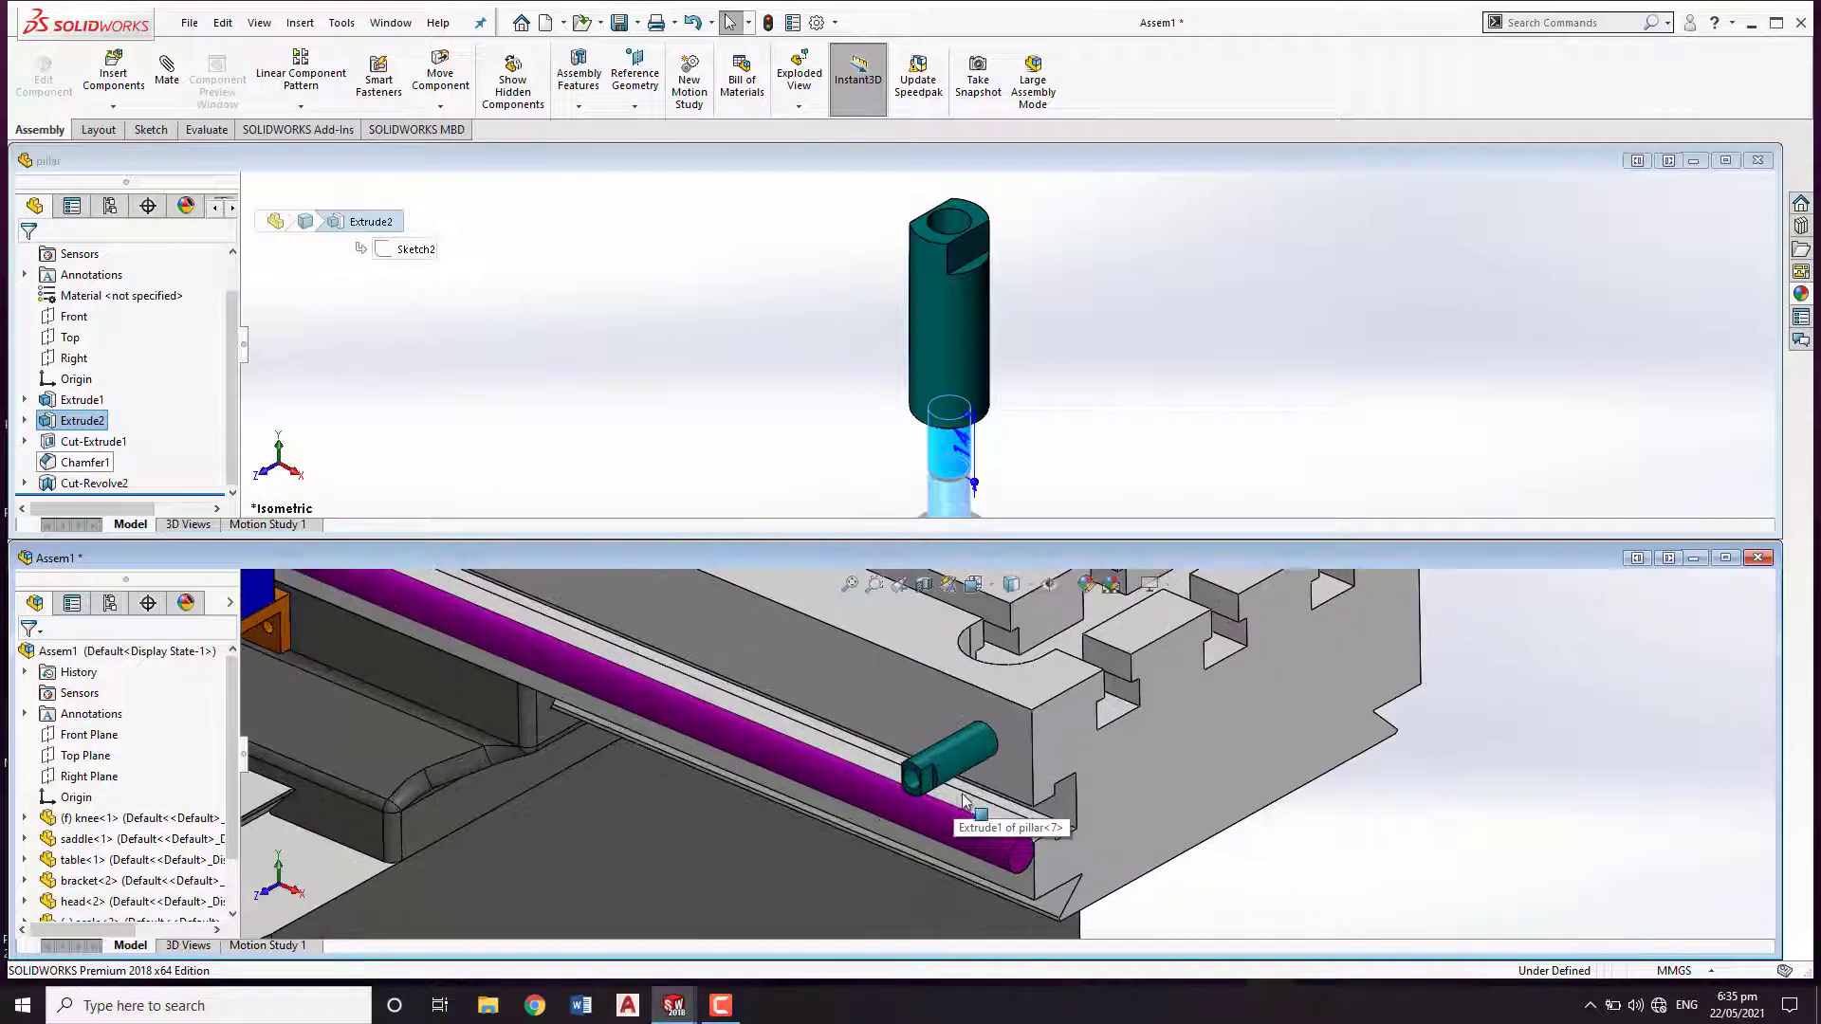
{"action": "scroll", "coordinate": [977, 792], "scroll_direction": "up", "scroll_amount": 1}
{"action": "scroll", "coordinate": [1003, 739], "scroll_direction": "up", "scroll_amount": 1}
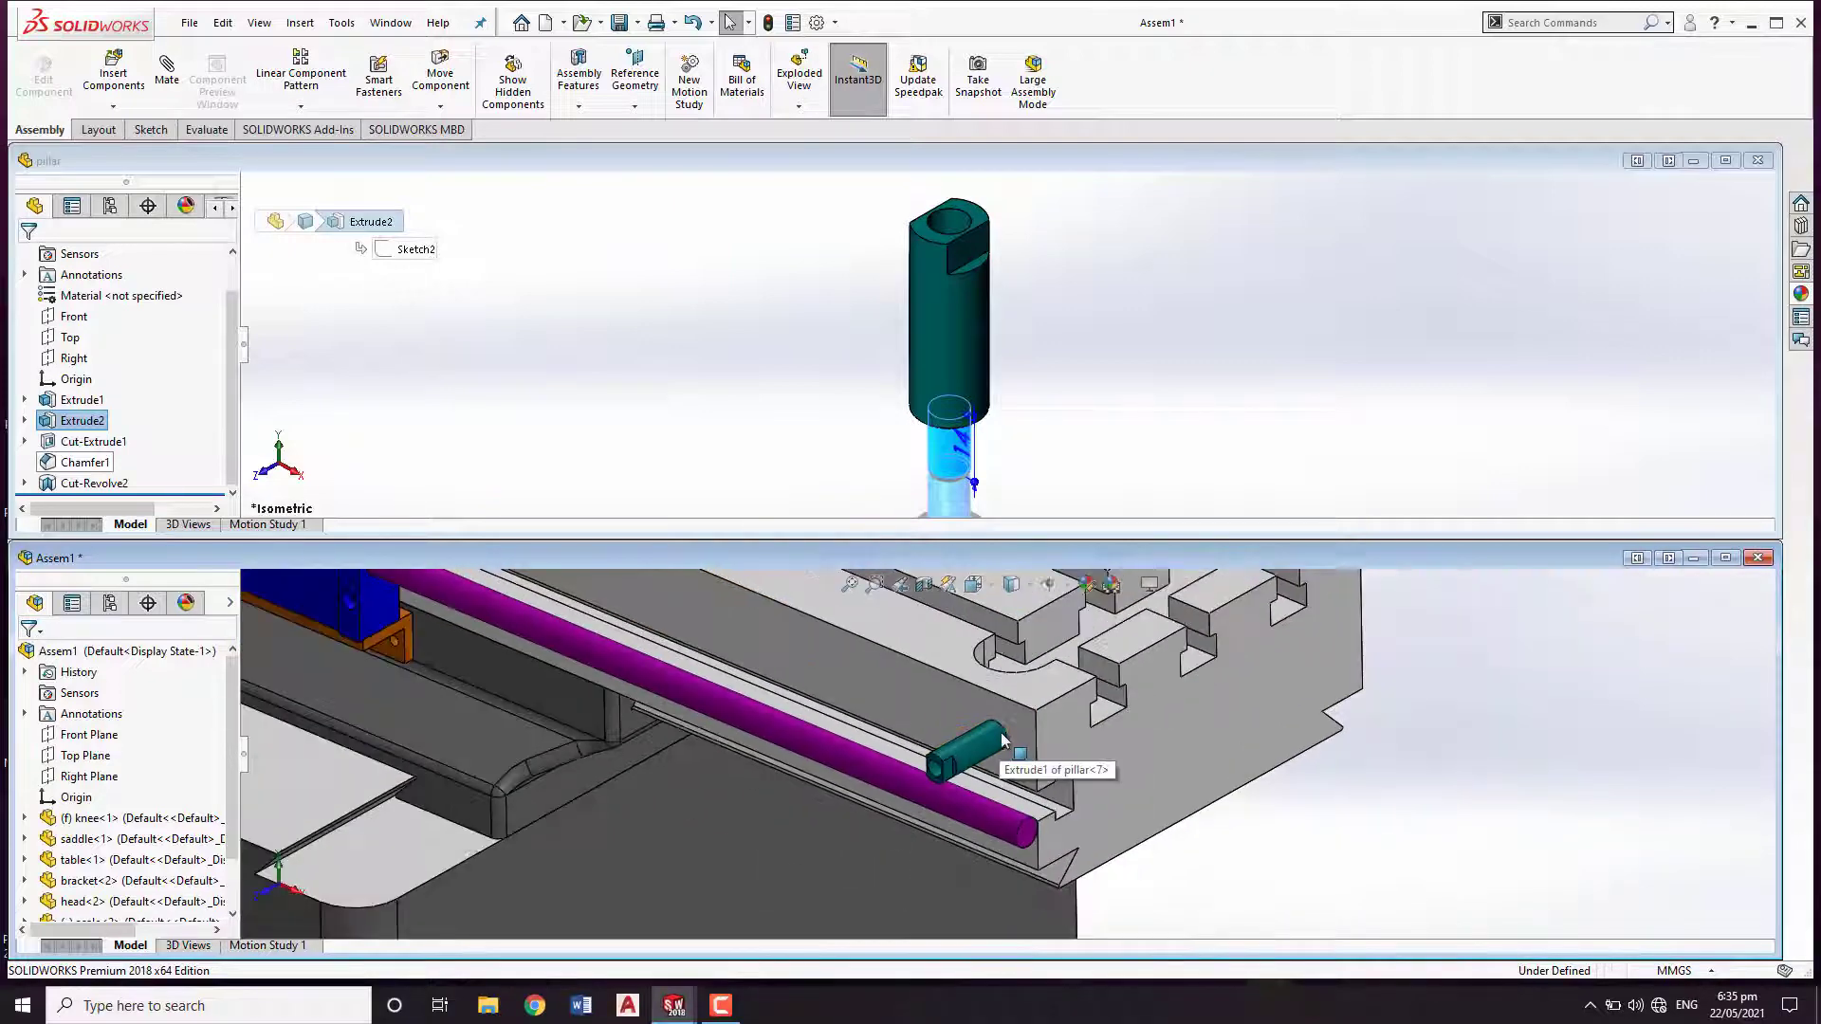
{"action": "scroll", "coordinate": [1002, 739], "scroll_direction": "up", "scroll_amount": 1}
{"action": "middle_click_drag", "start_coordinate": [508, 605], "coordinate": [967, 796], "text": "ctrl"}
{"action": "scroll", "coordinate": [815, 724], "scroll_direction": "down", "scroll_amount": 5}
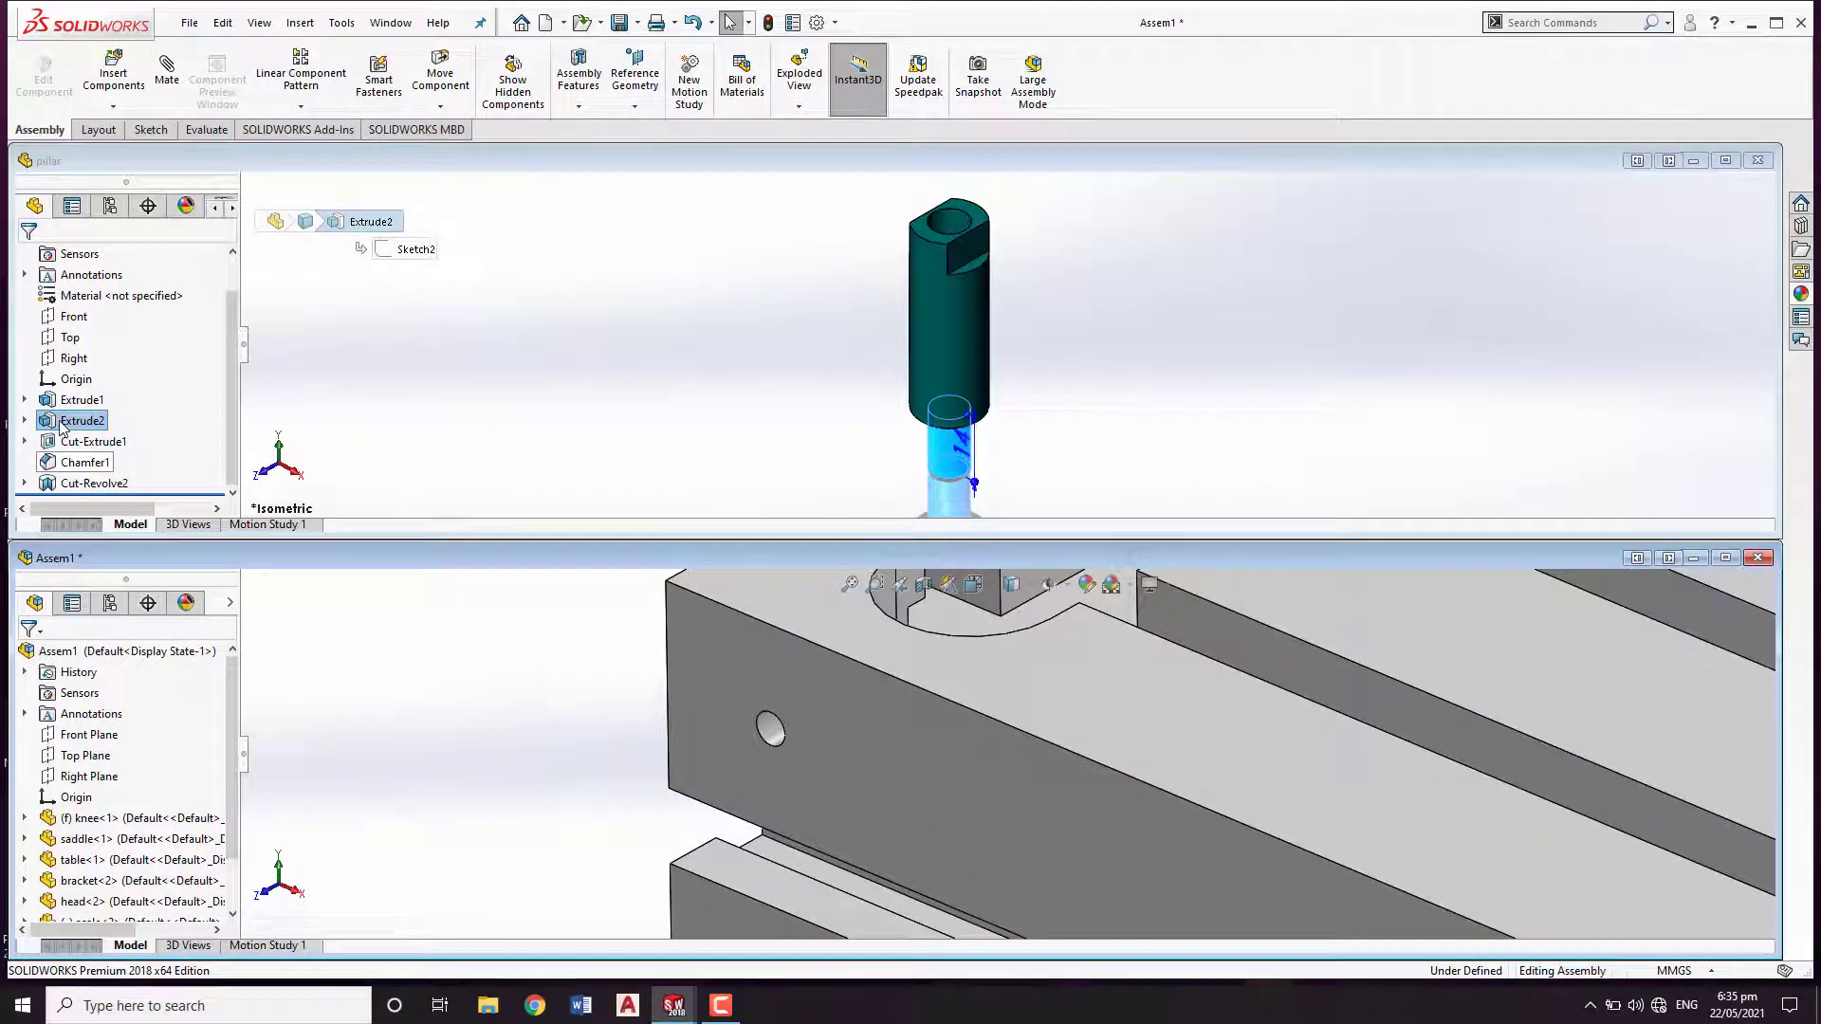
{"action": "left_click_drag", "start_coordinate": [1100, 461], "coordinate": [797, 722]}
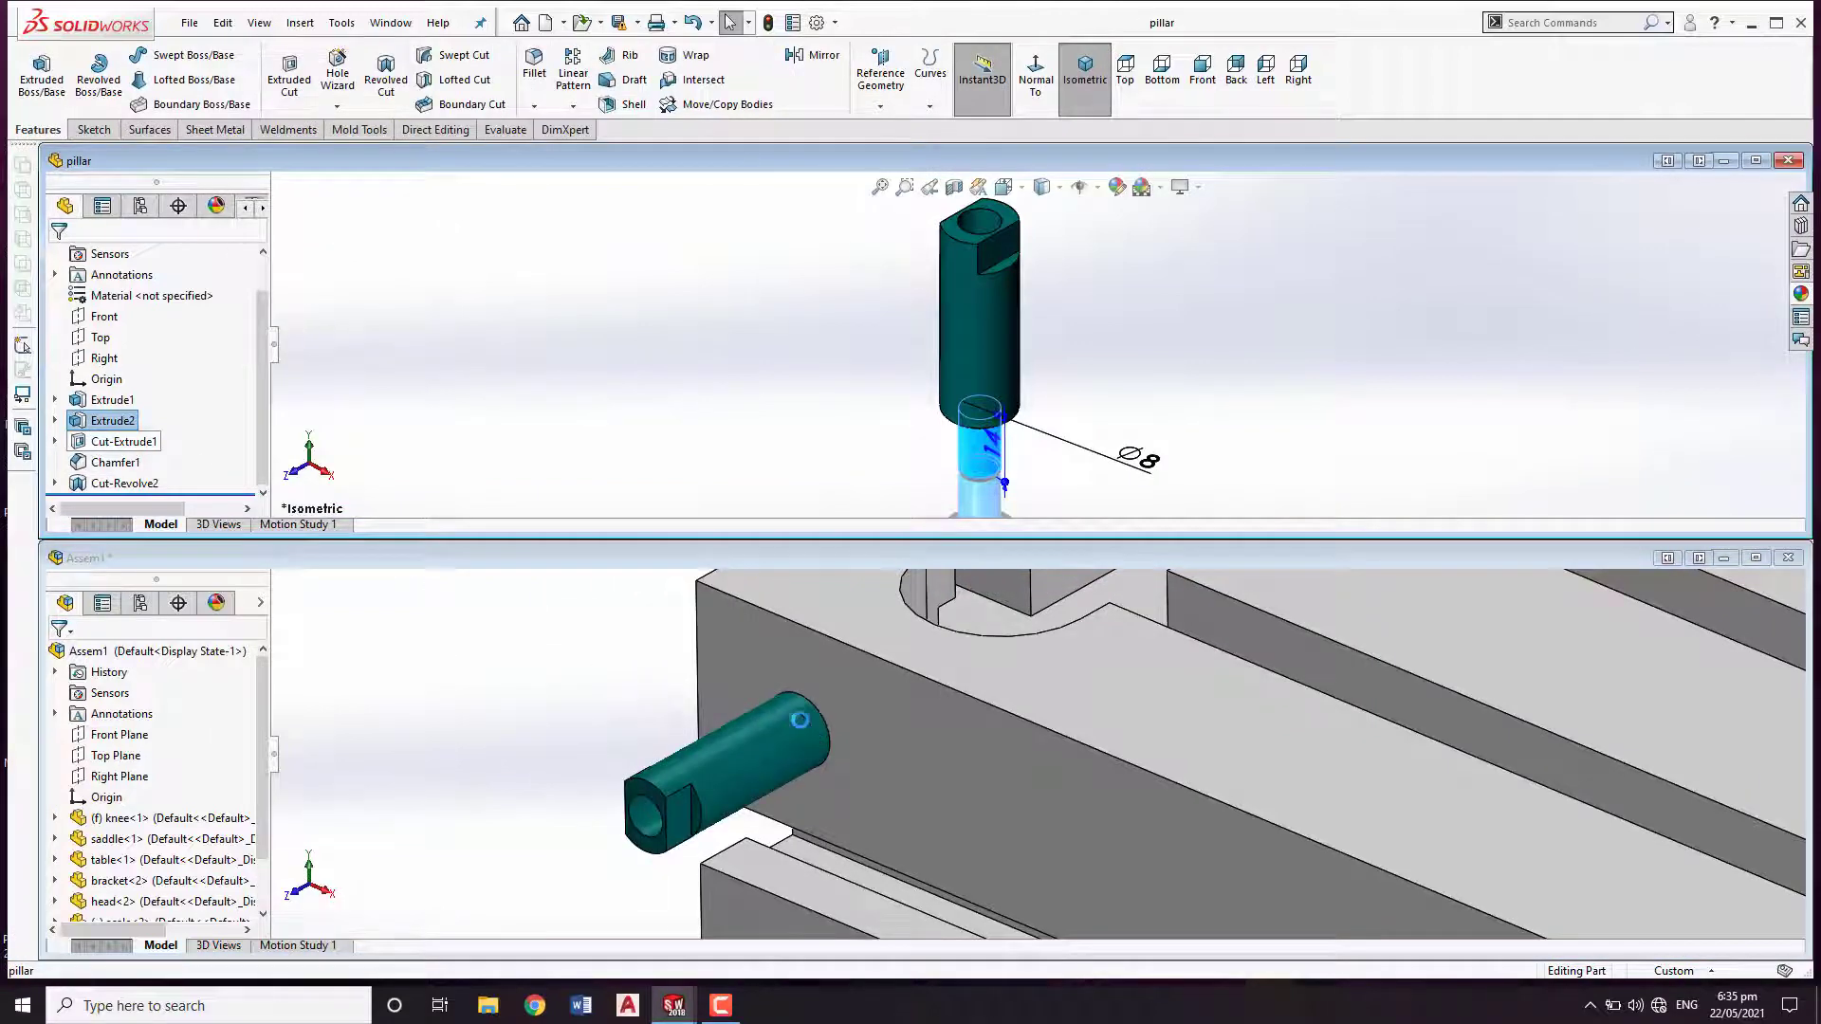
Close the pillar document, maximize the assembly window and fit the whole model in view.
{"action": "scroll", "coordinate": [901, 728], "scroll_direction": "up", "scroll_amount": 4}
{"action": "middle_click_drag", "start_coordinate": [900, 730], "coordinate": [1164, 780]}
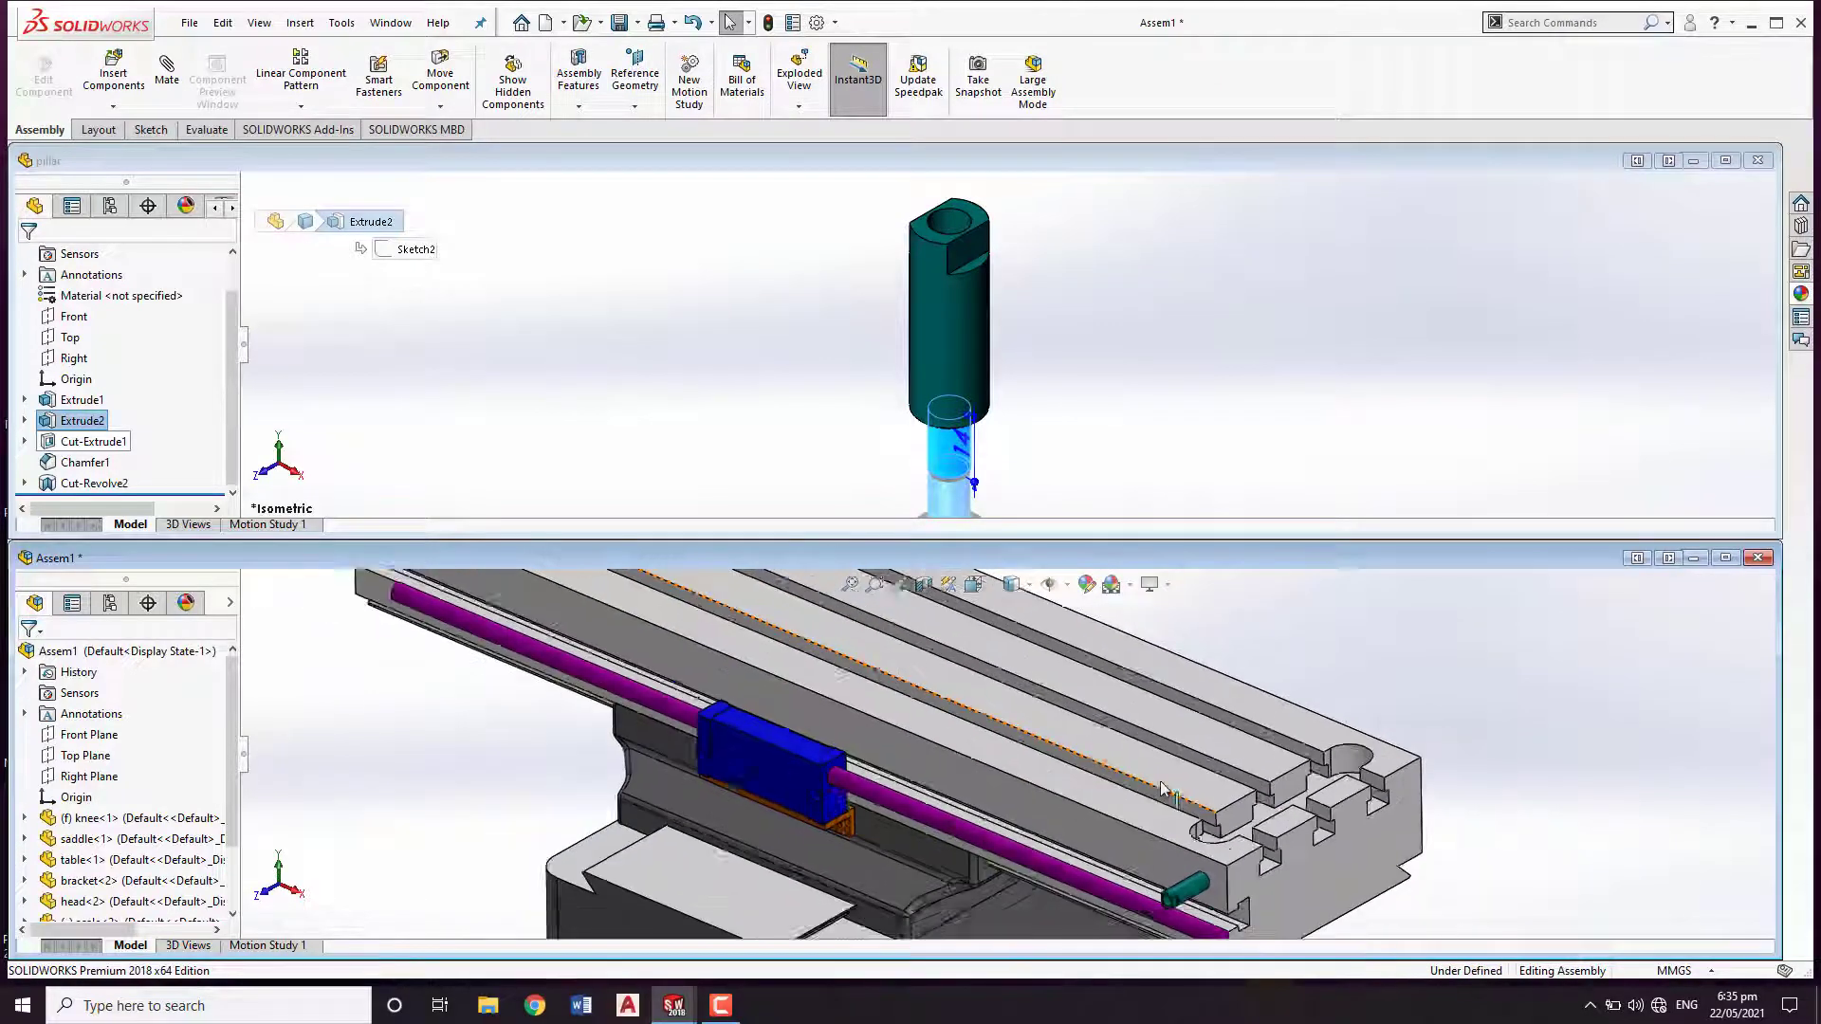
{"action": "left_click", "coordinate": [1757, 161]}
{"action": "left_click", "coordinate": [1725, 558]}
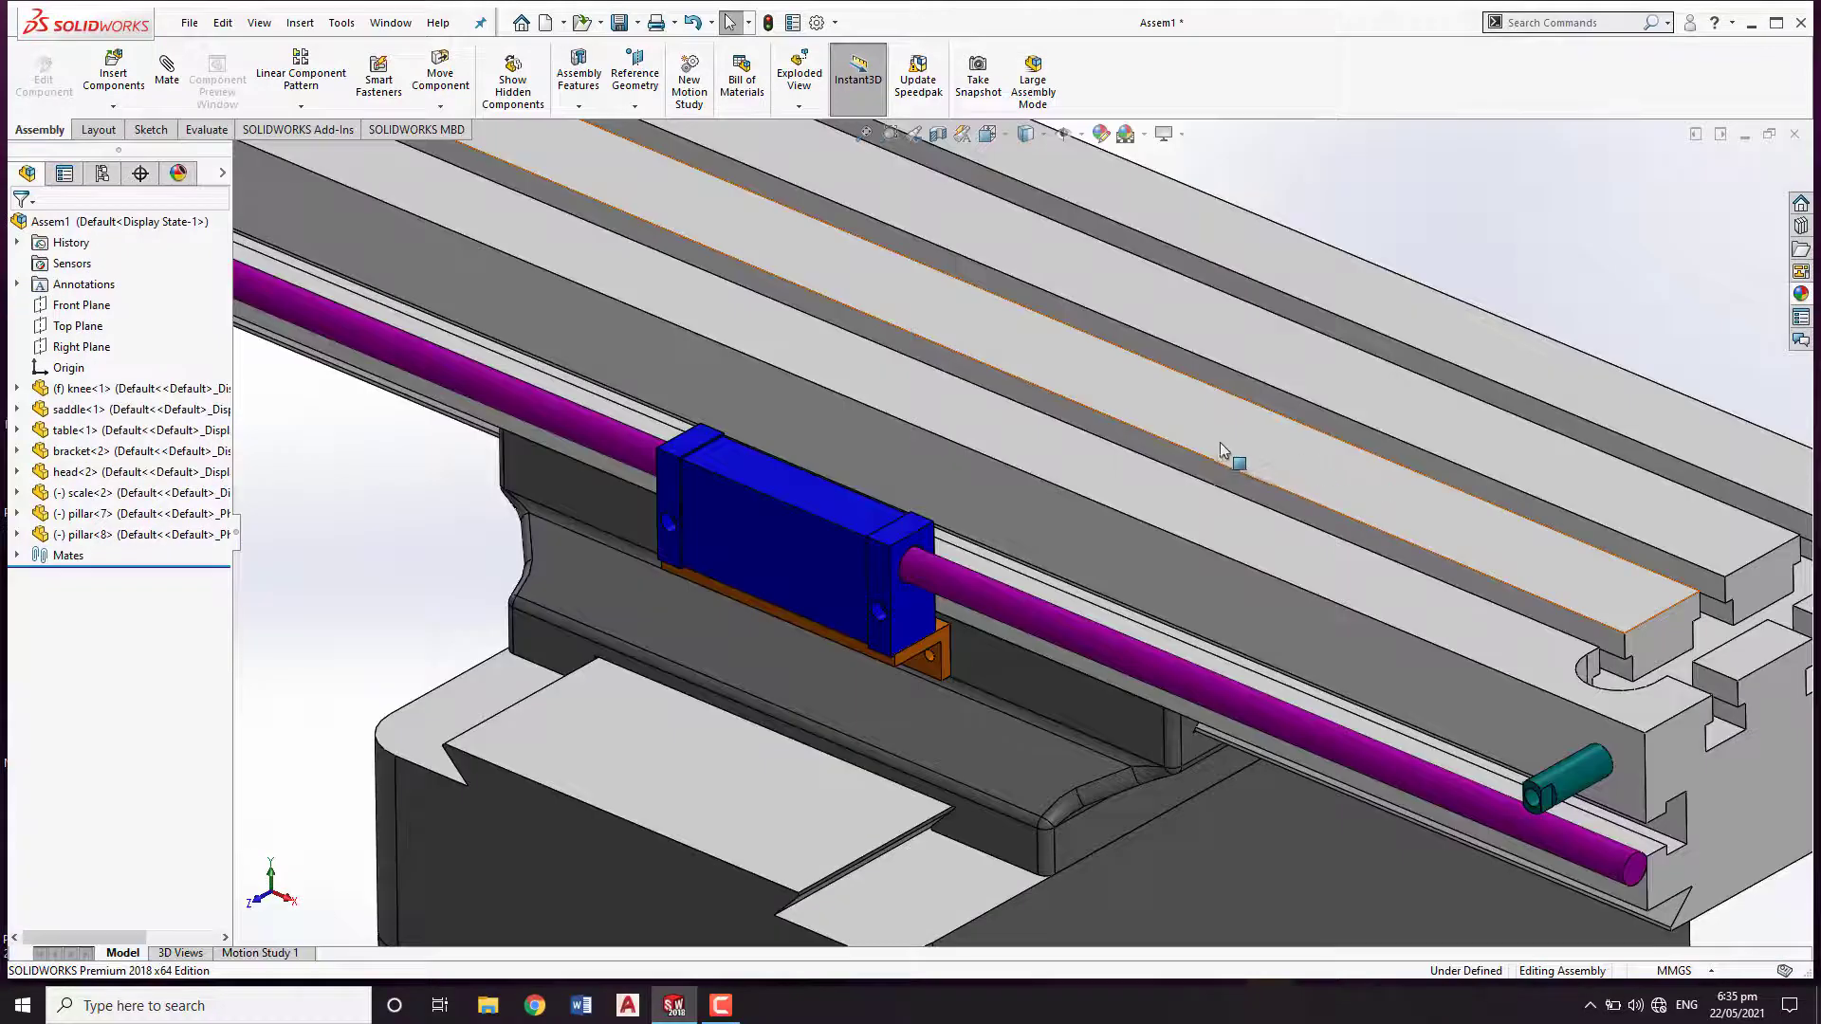
{"action": "key", "text": "f"}
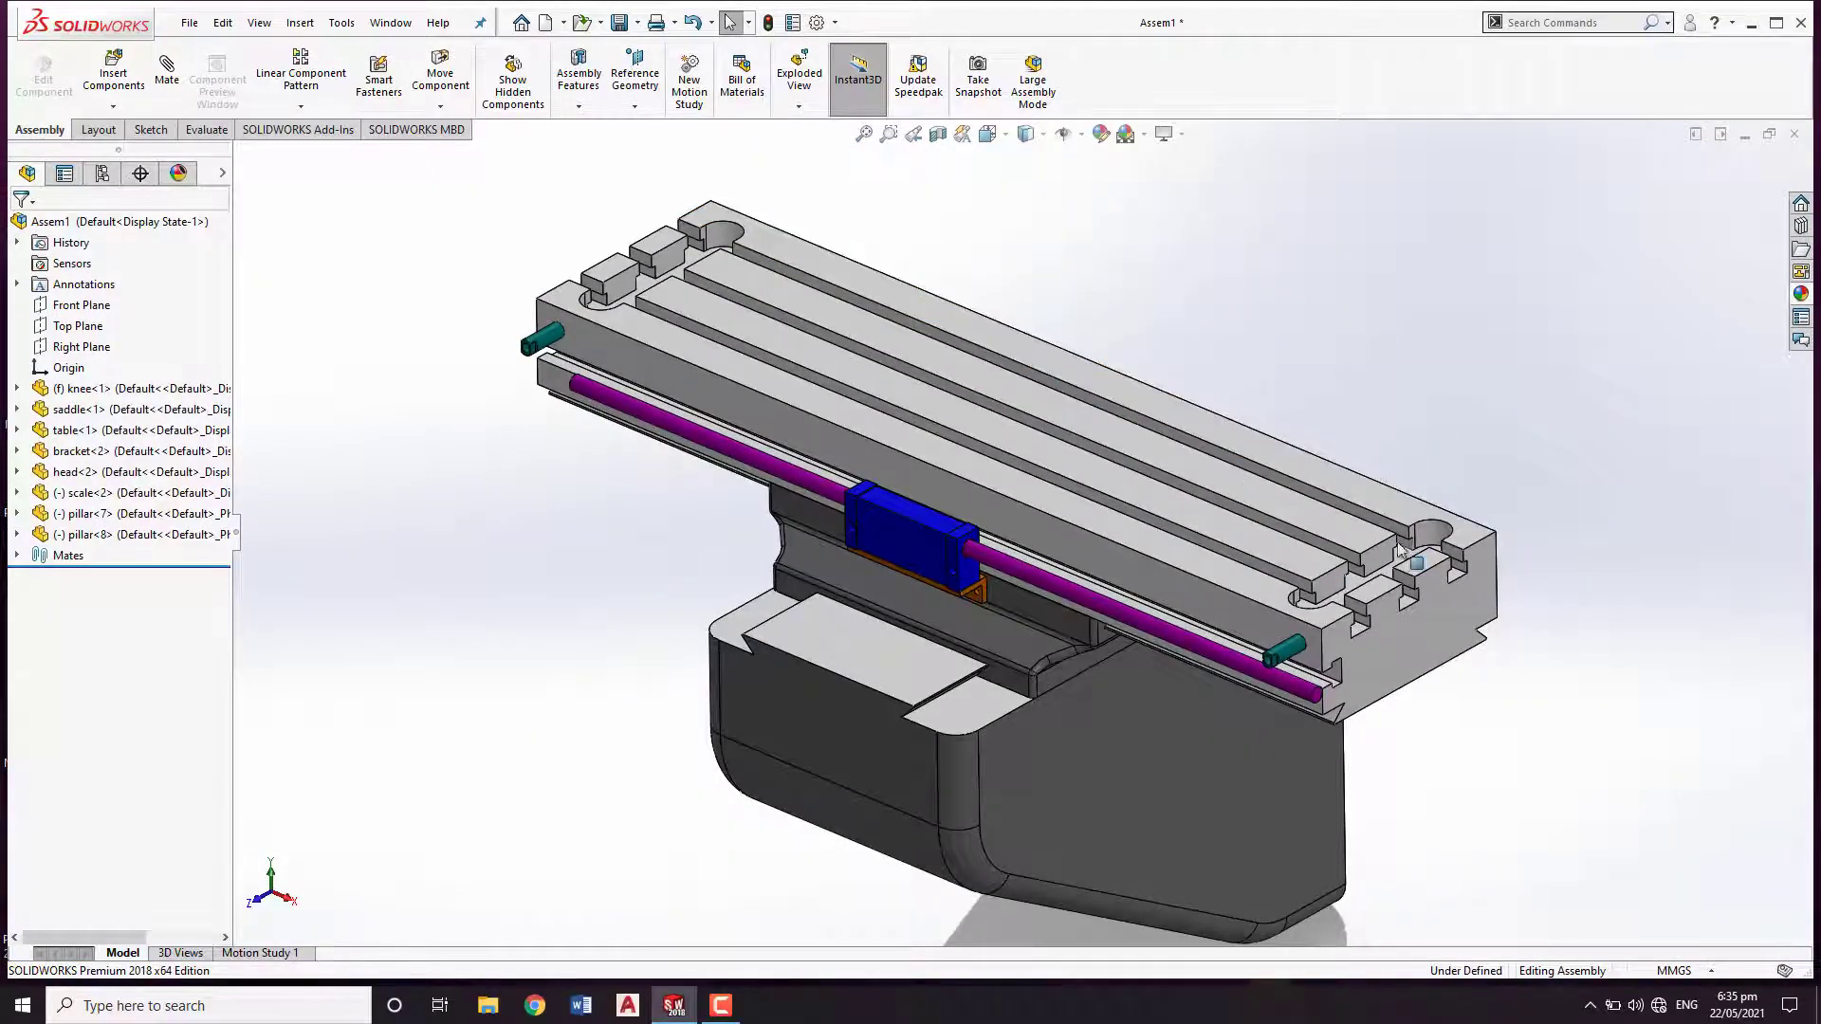
Insert the clamp and pin parts from the assemblymates folder and place them beside the knee, below the table.
{"action": "scroll", "coordinate": [1341, 695], "scroll_direction": "down", "scroll_amount": 2}
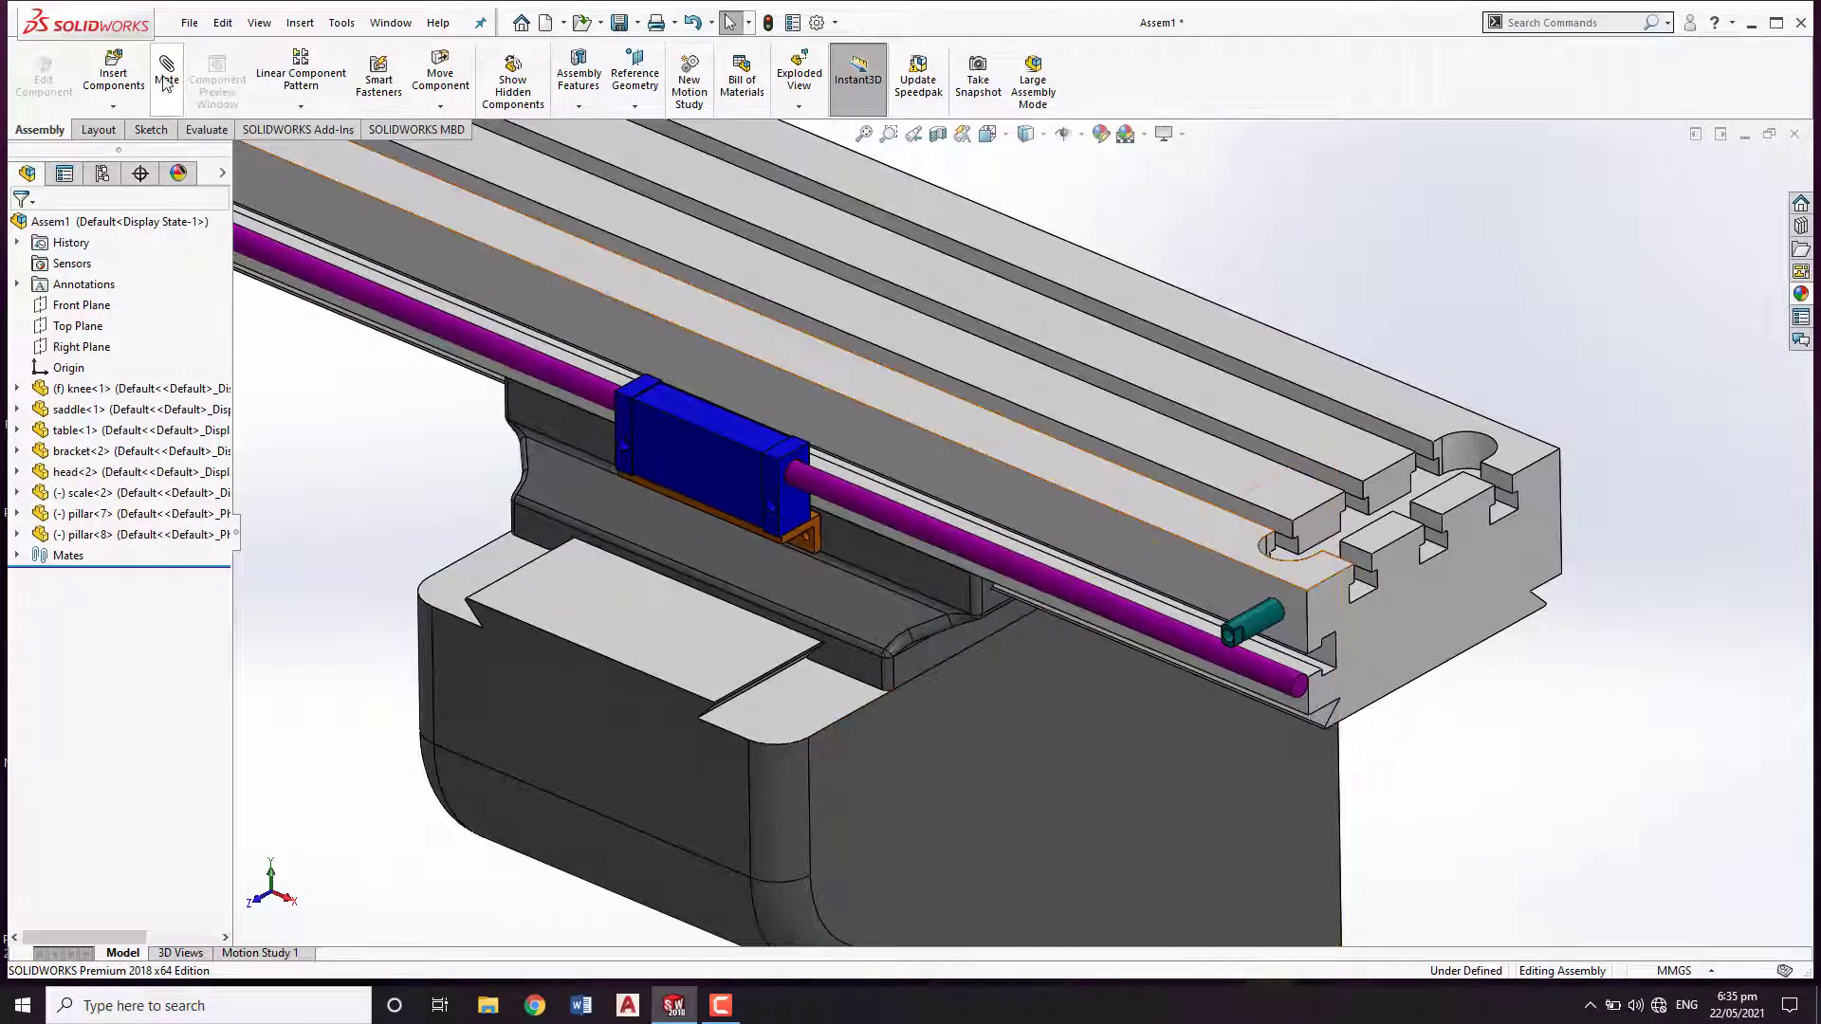
{"action": "left_click", "coordinate": [113, 106]}
{"action": "left_click", "coordinate": [161, 126]}
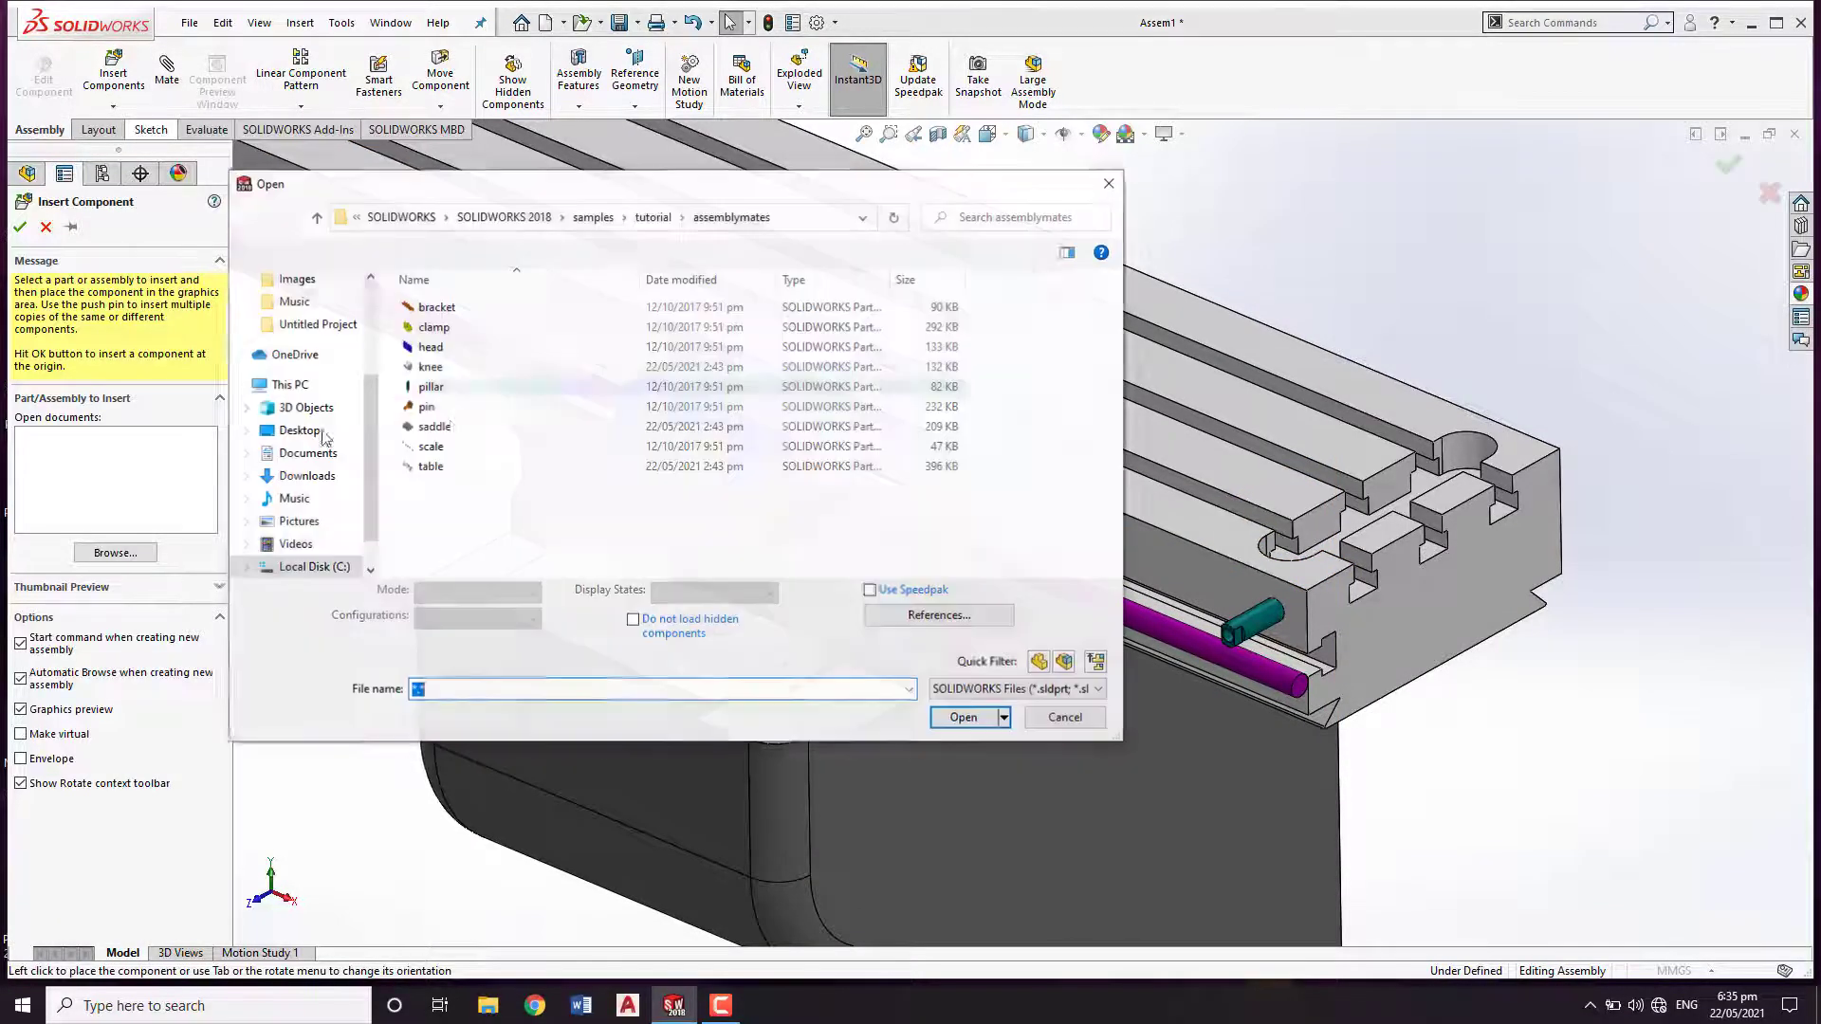
{"action": "left_click", "coordinate": [463, 327]}
{"action": "left_click", "coordinate": [462, 405], "text": "ctrl"}
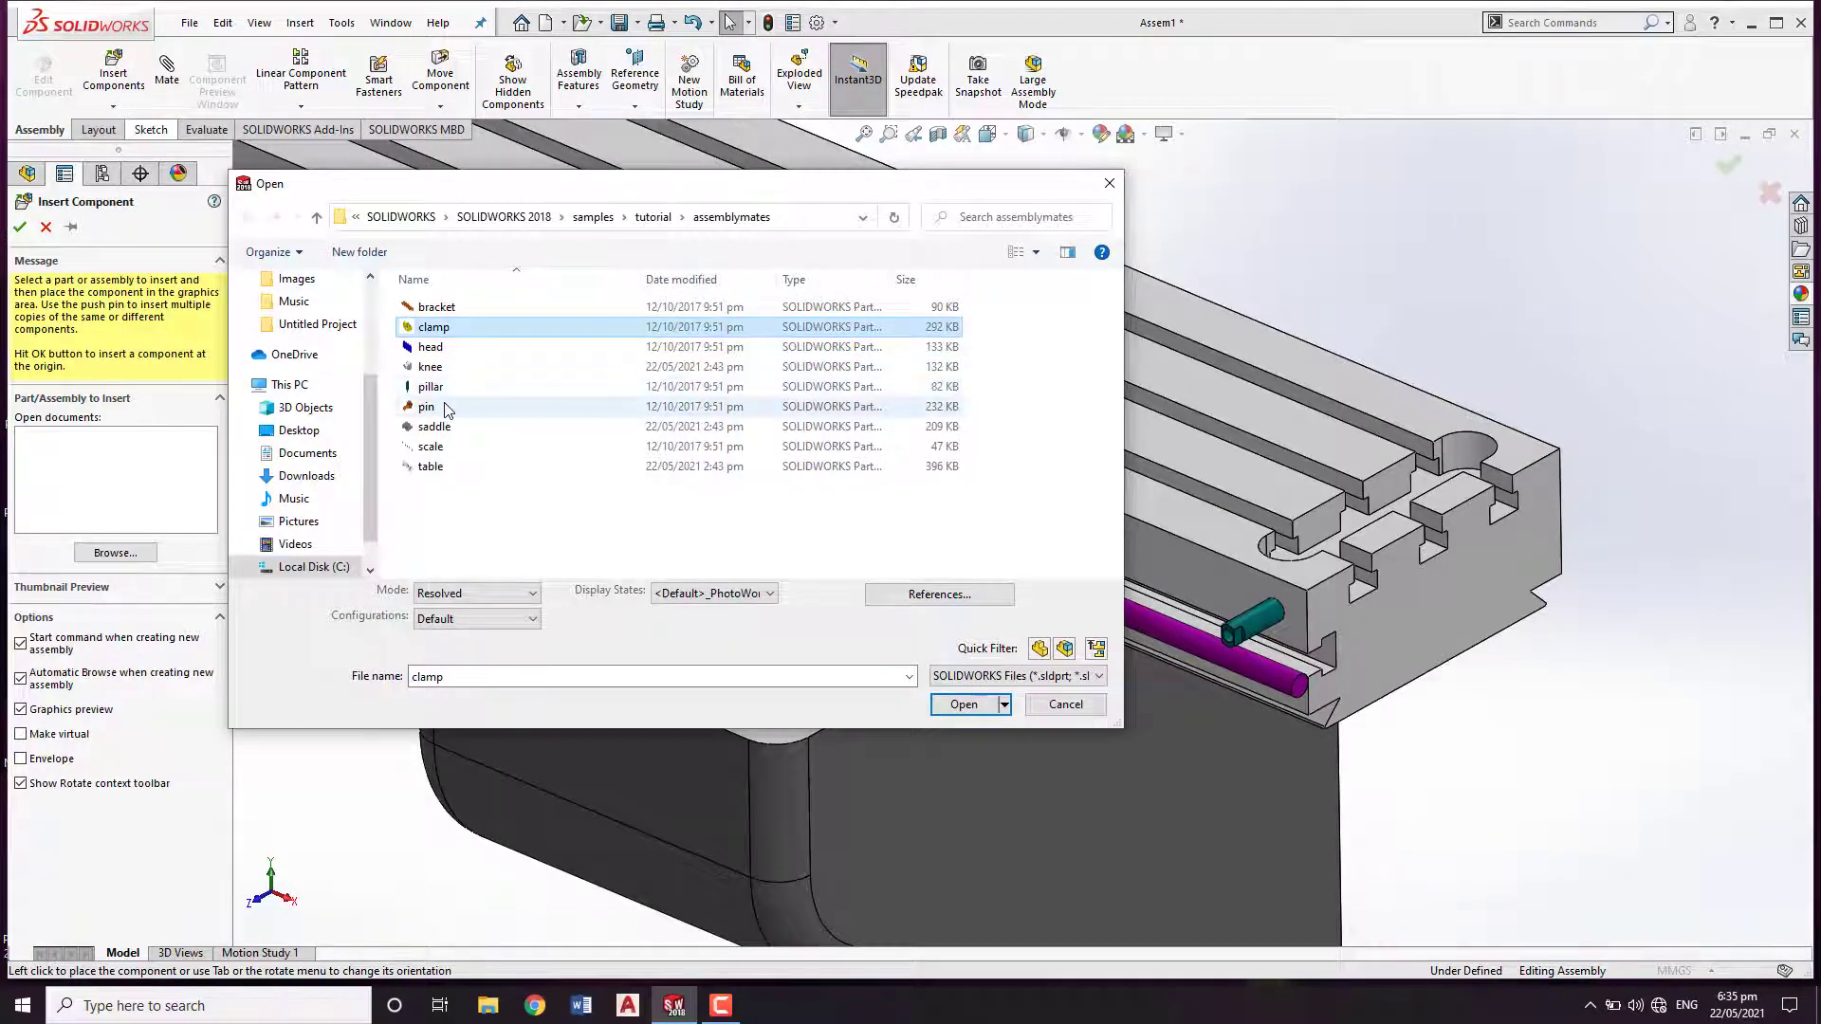
{"action": "left_click", "coordinate": [963, 718]}
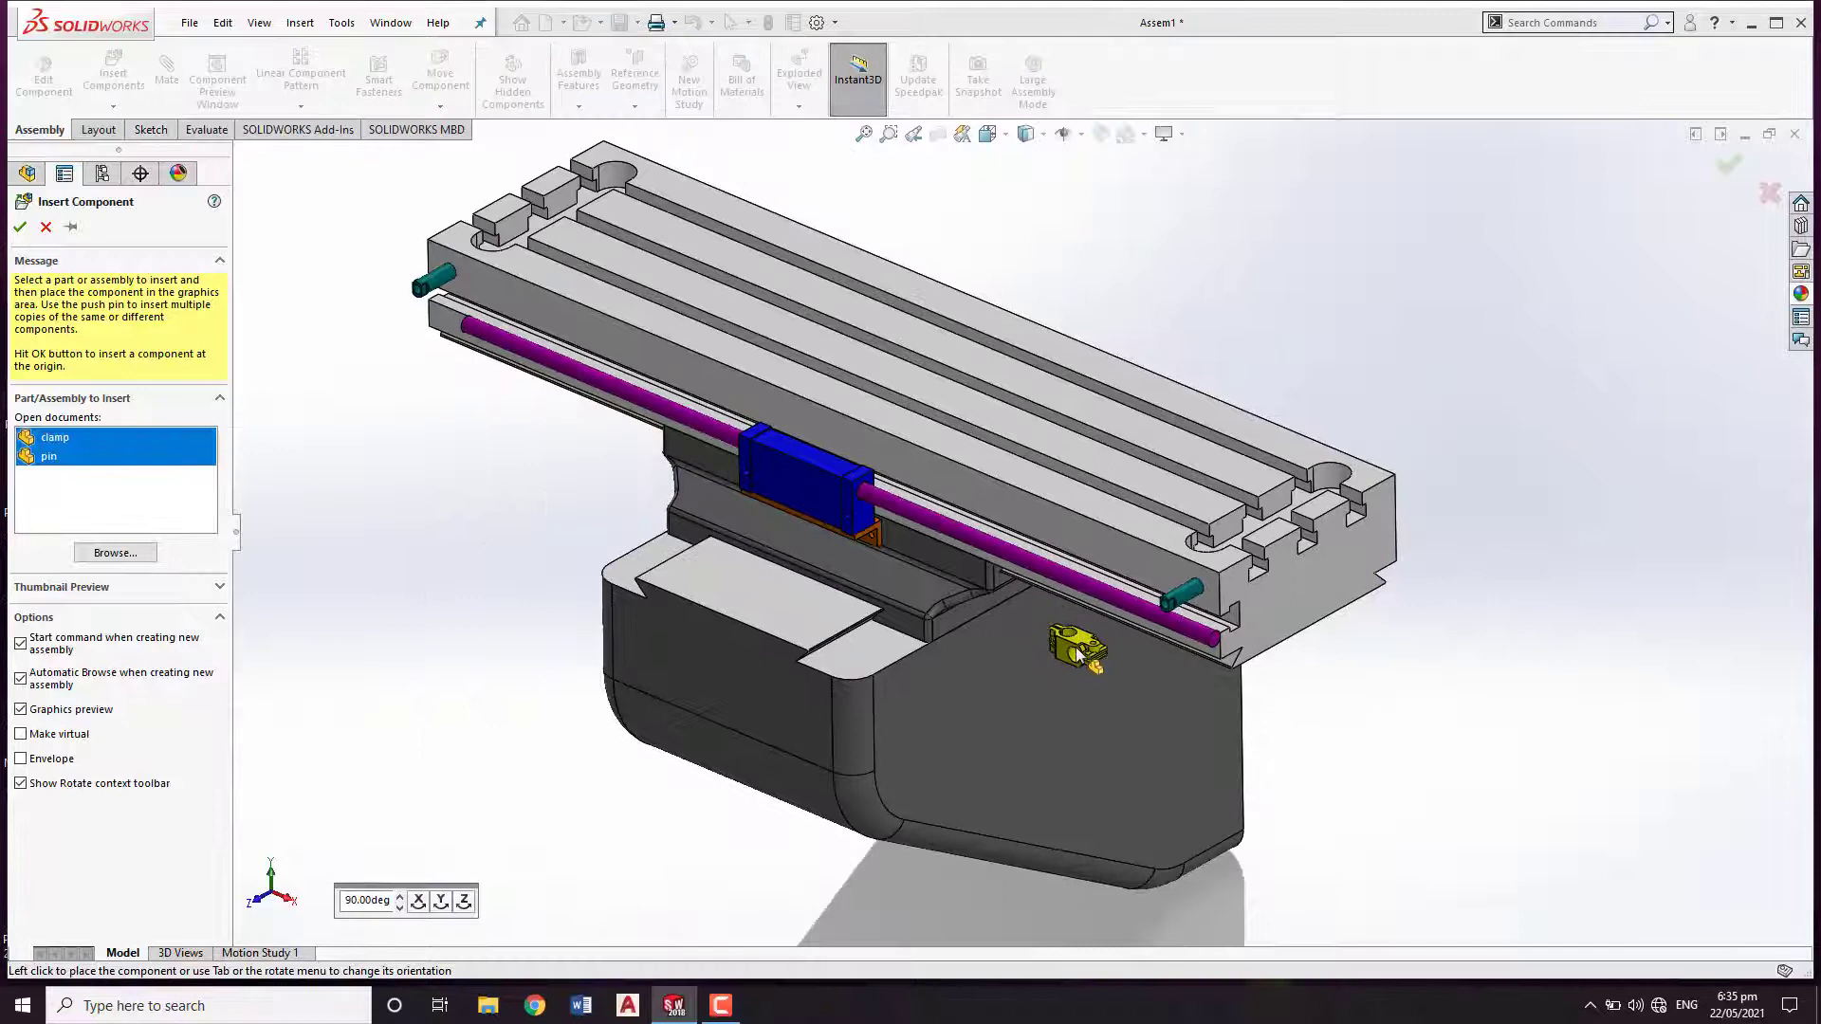
{"action": "left_click", "coordinate": [1077, 652]}
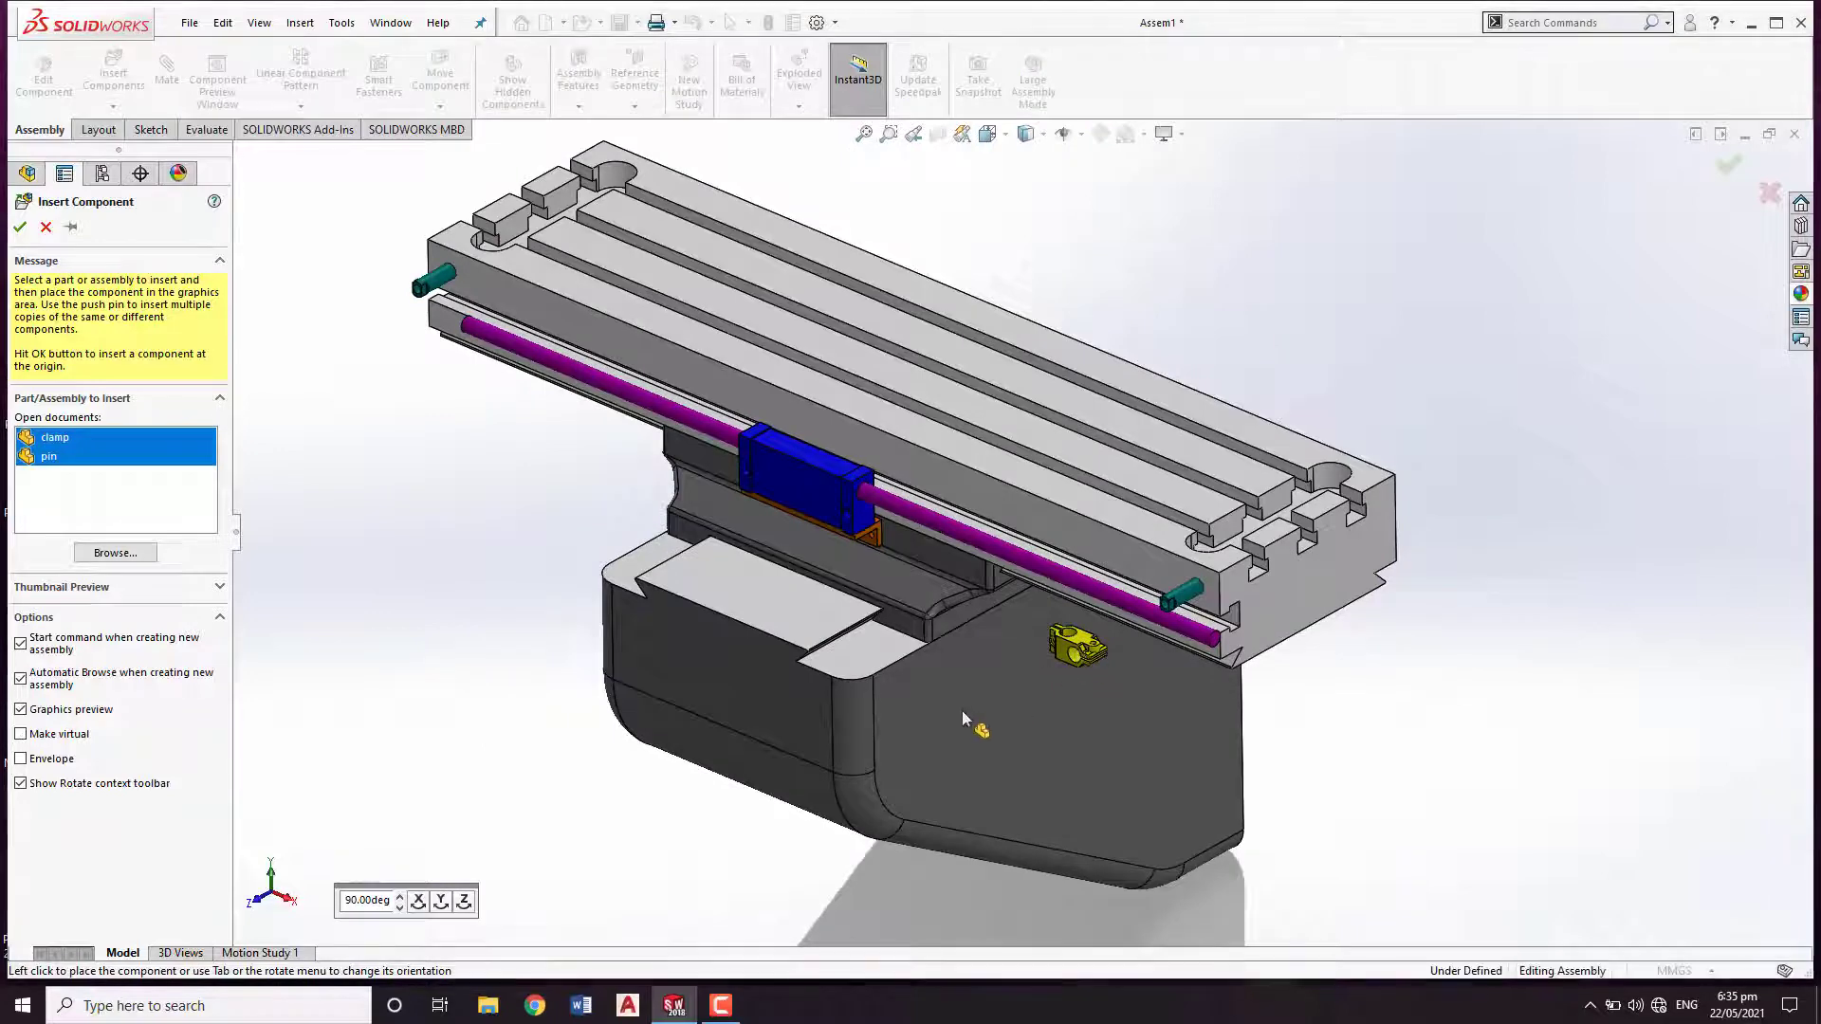
{"action": "left_click", "coordinate": [975, 697]}
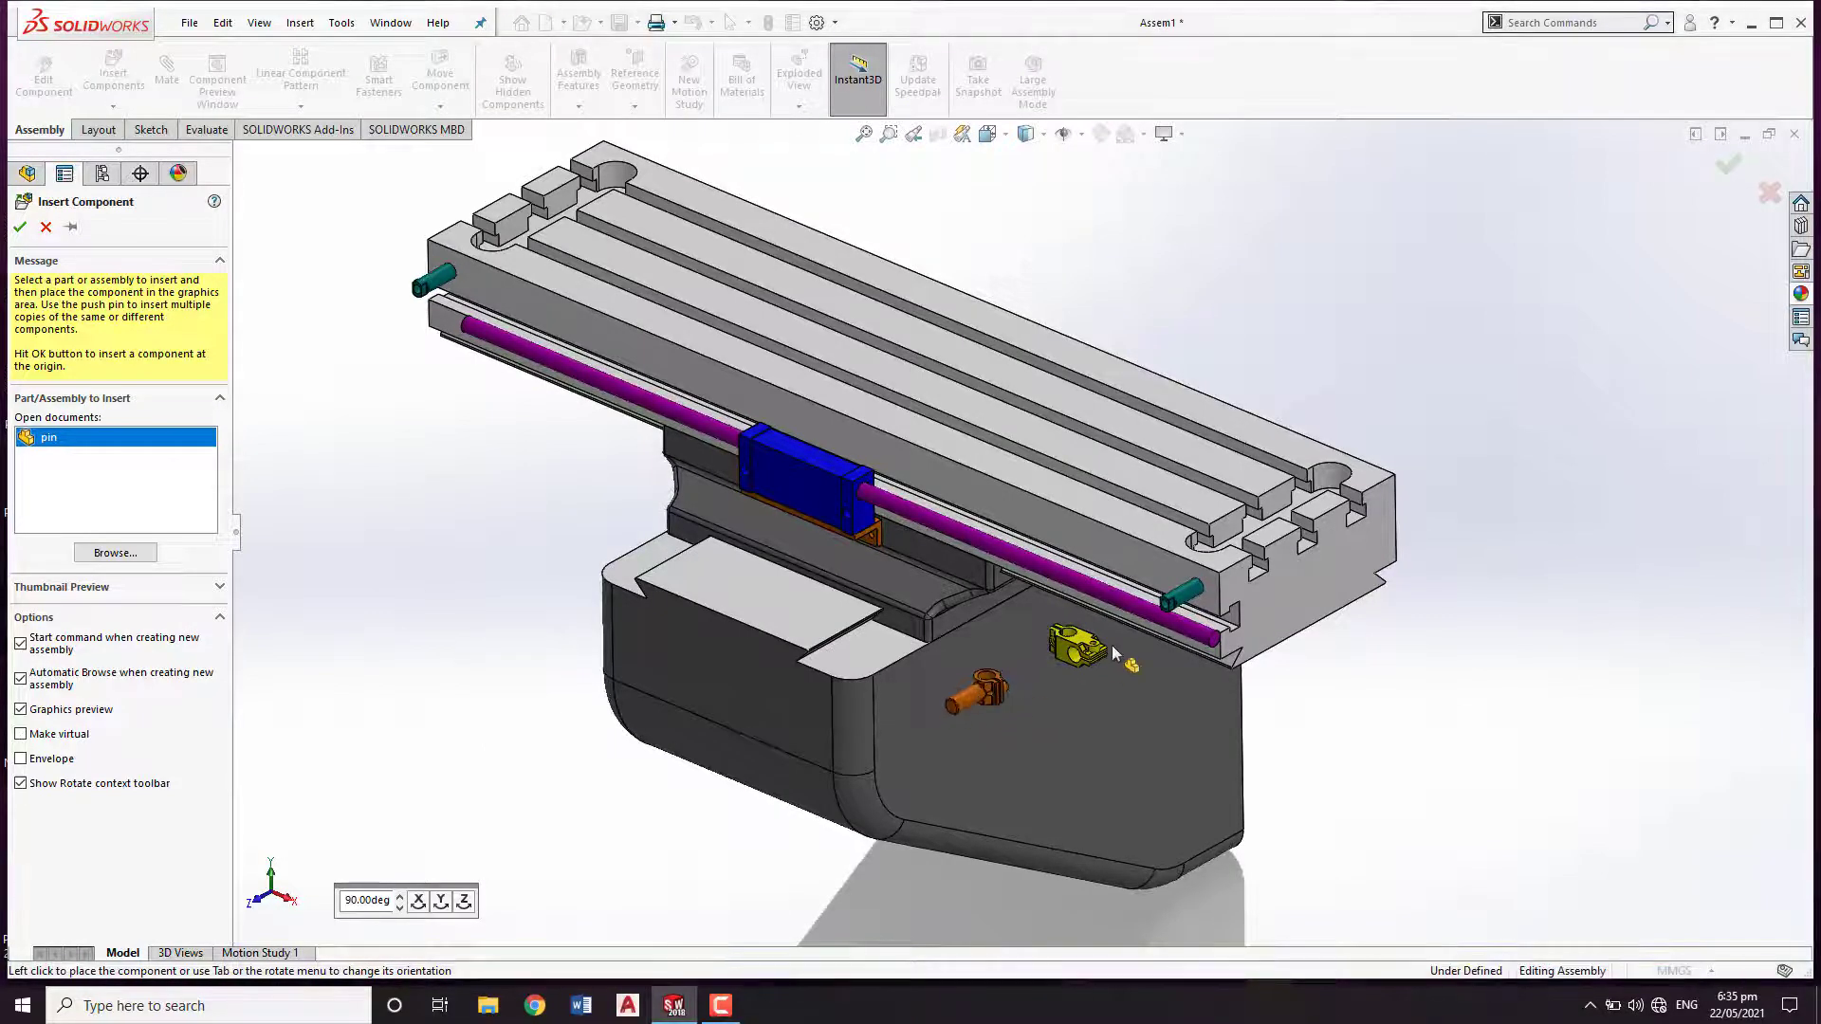
{"action": "right_click", "coordinate": [1342, 332]}
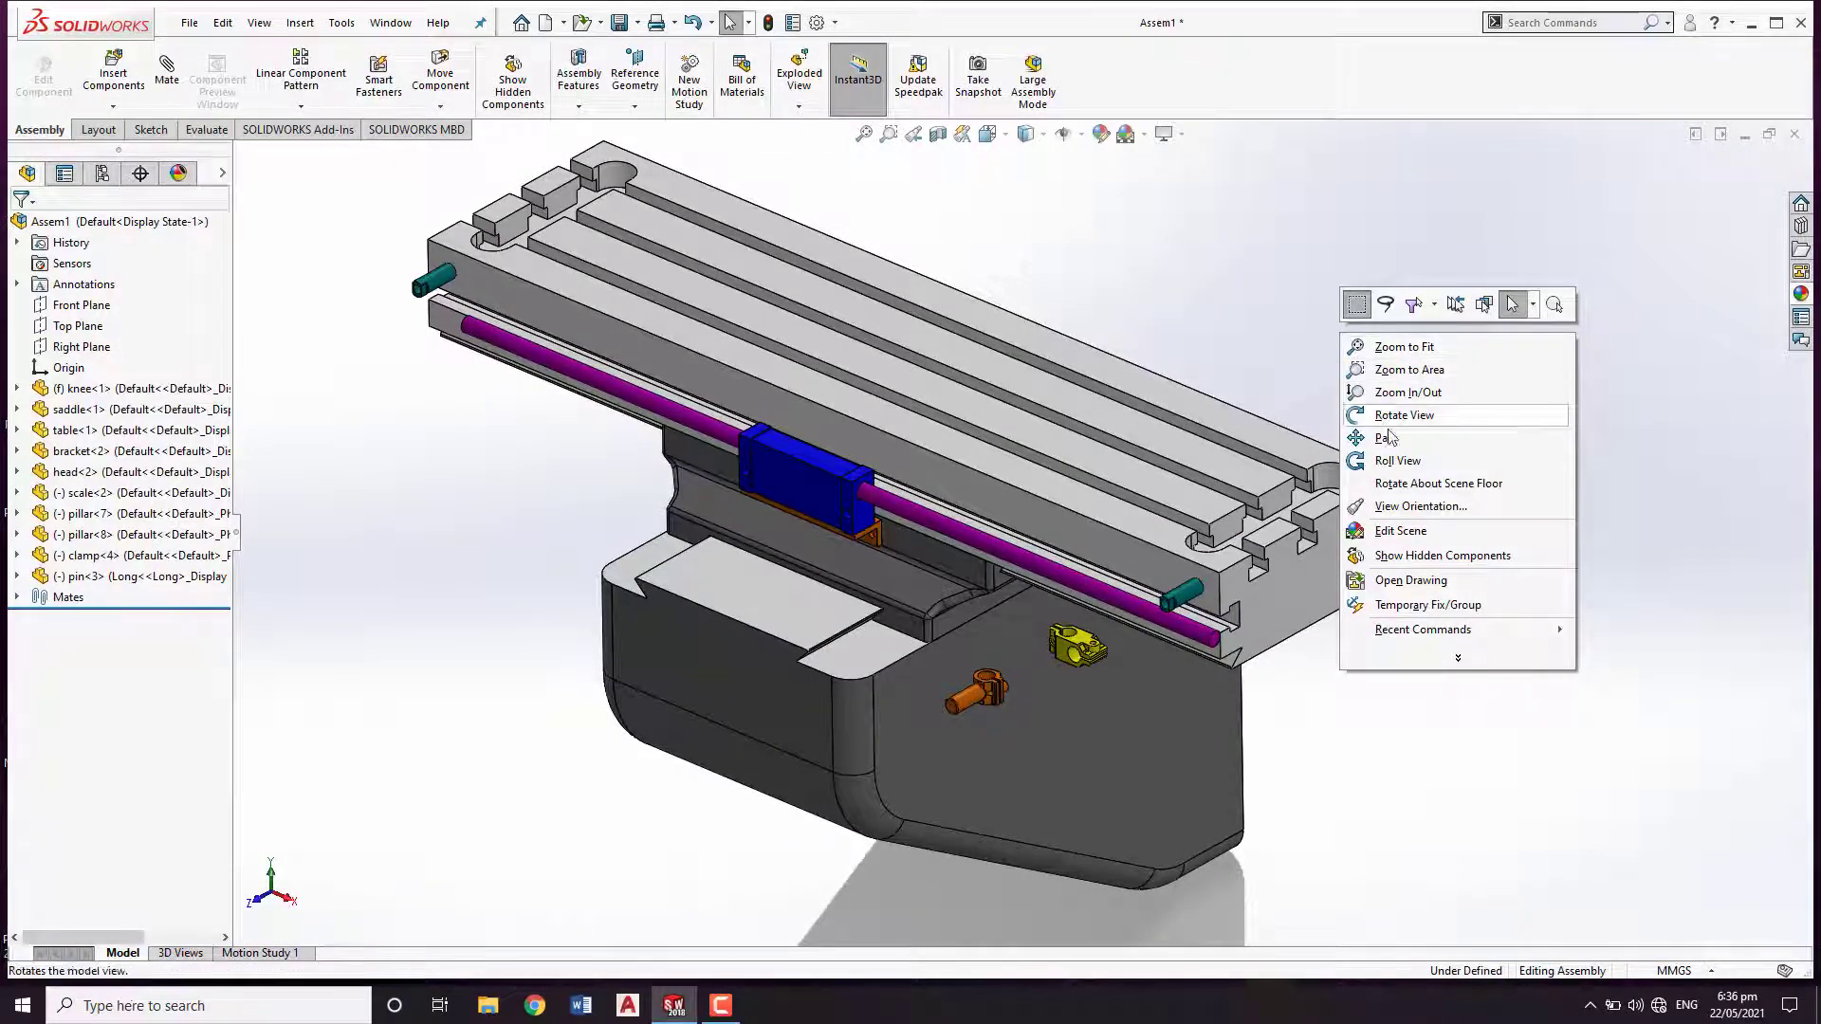
Rotate the pin component freely so its shaft points upward and its ring faces the front.
{"action": "scroll", "coordinate": [969, 692], "scroll_direction": "down", "scroll_amount": 2}
{"action": "scroll", "coordinate": [969, 692], "scroll_direction": "down", "scroll_amount": 2}
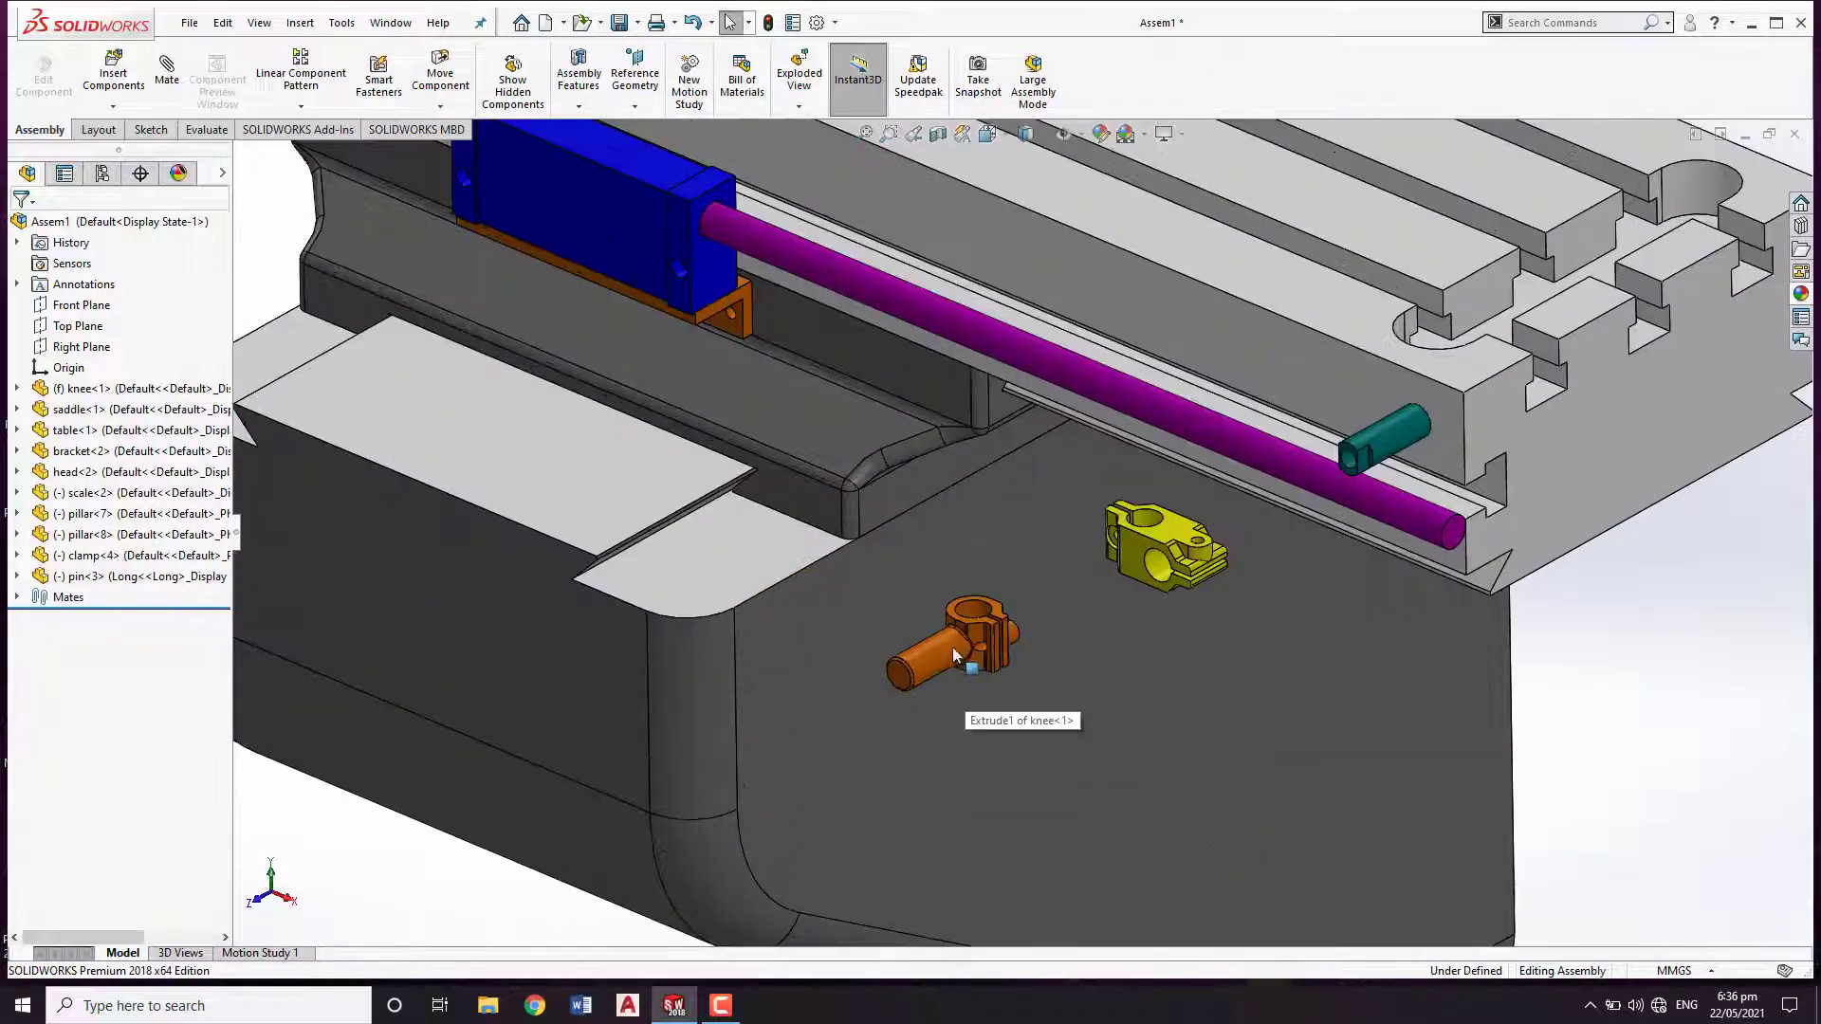
{"action": "left_click", "coordinate": [953, 654]}
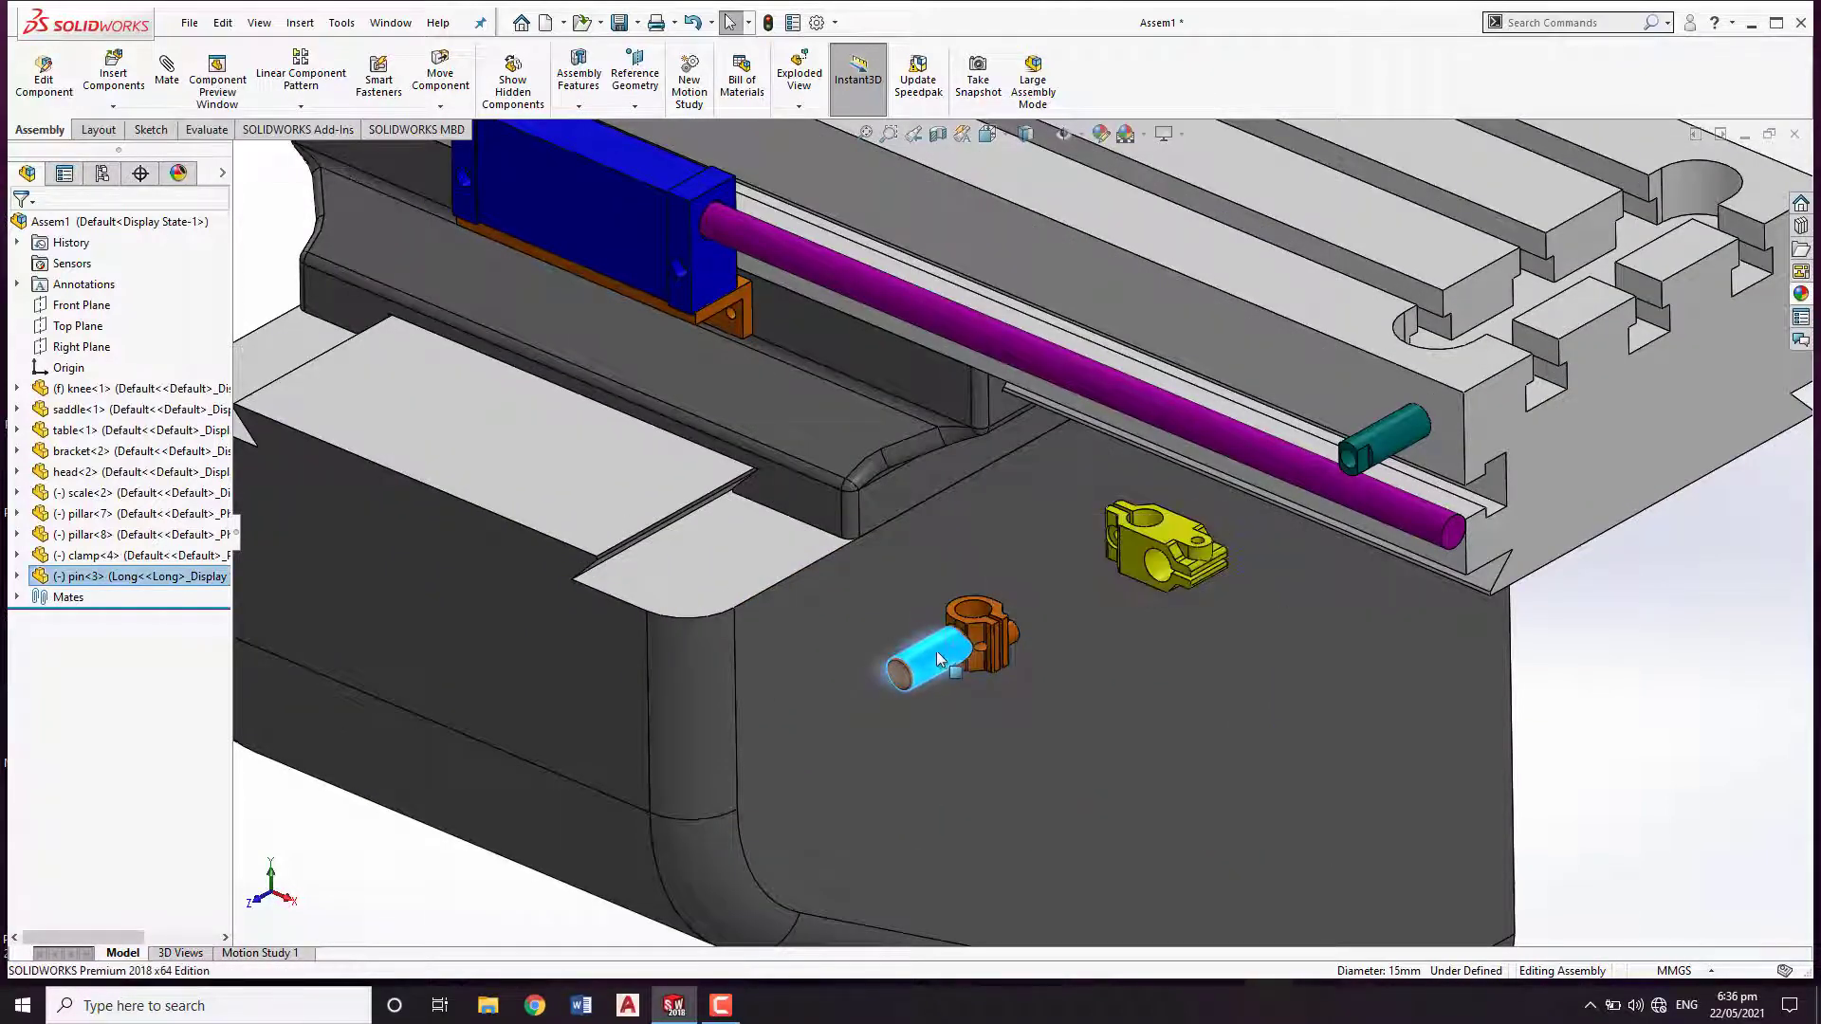
{"action": "right_click_drag", "start_coordinate": [936, 651], "coordinate": [1138, 455]}
{"action": "scroll", "coordinate": [1172, 584], "scroll_direction": "down", "scroll_amount": 5}
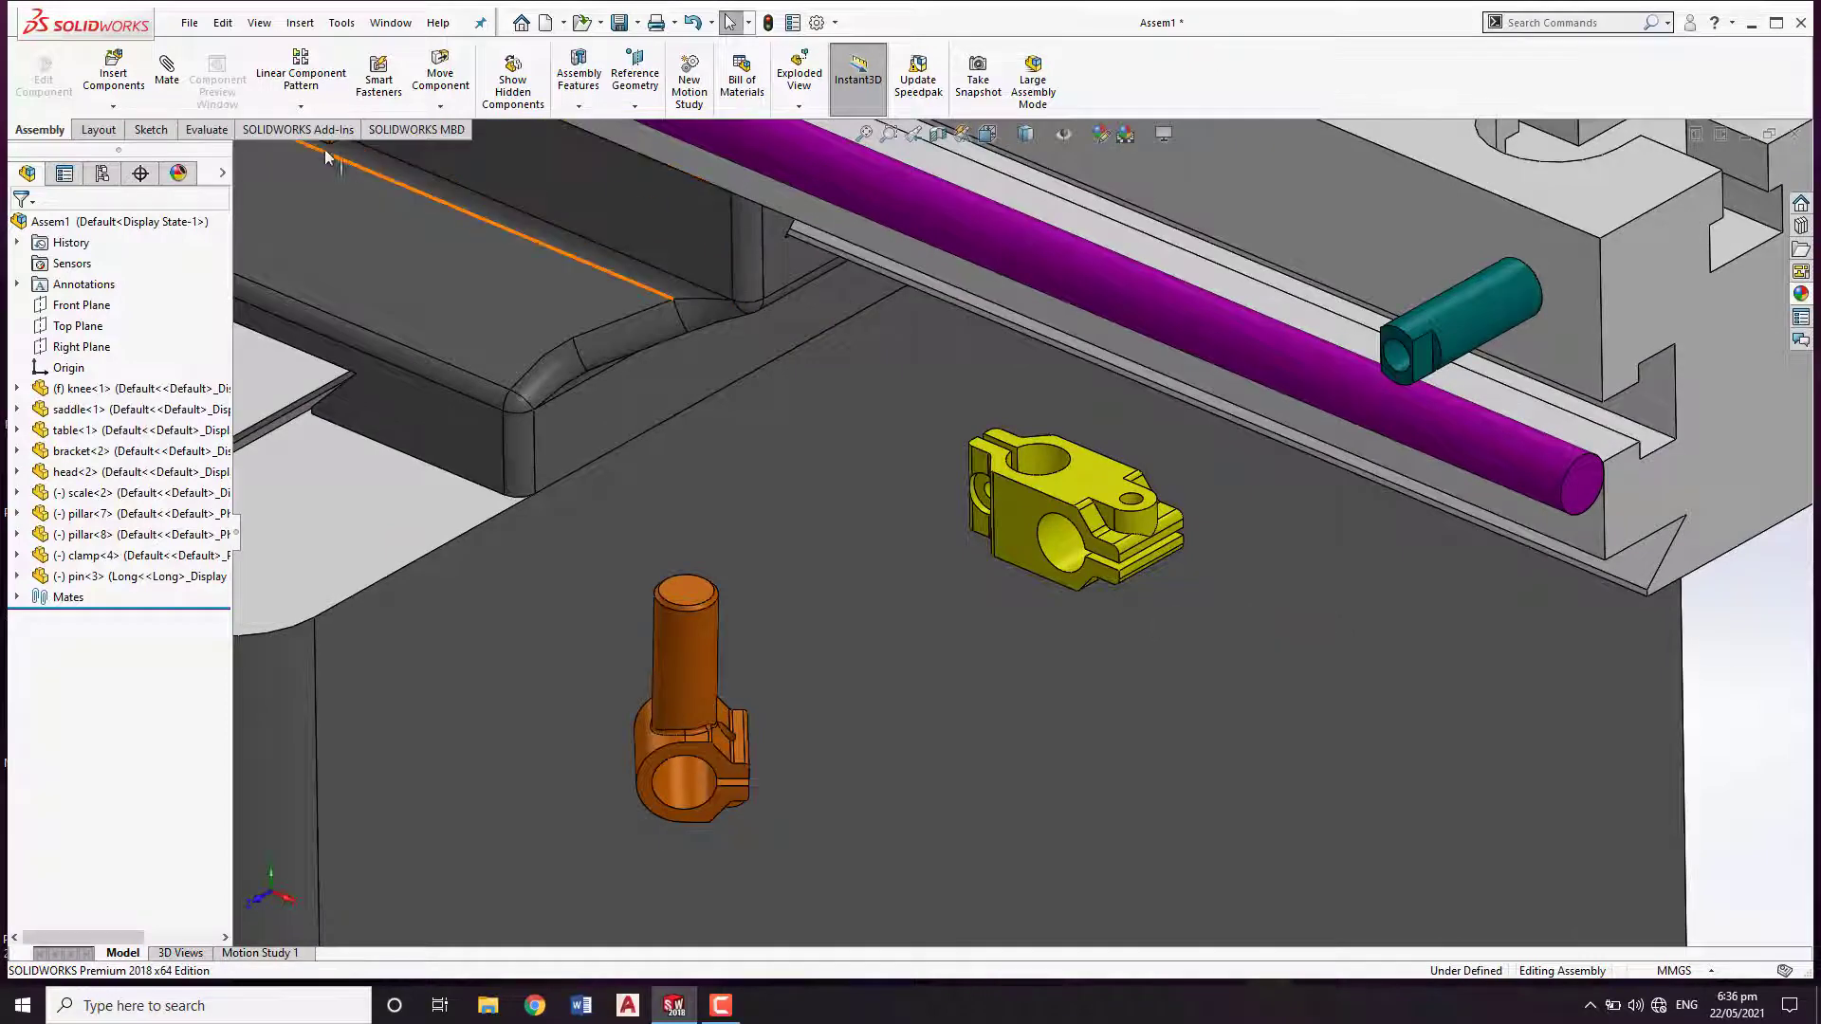
Add a concentric mate between the near pillar's cylindrical face and the clamp's horizontal bore.
{"action": "left_click", "coordinate": [177, 86]}
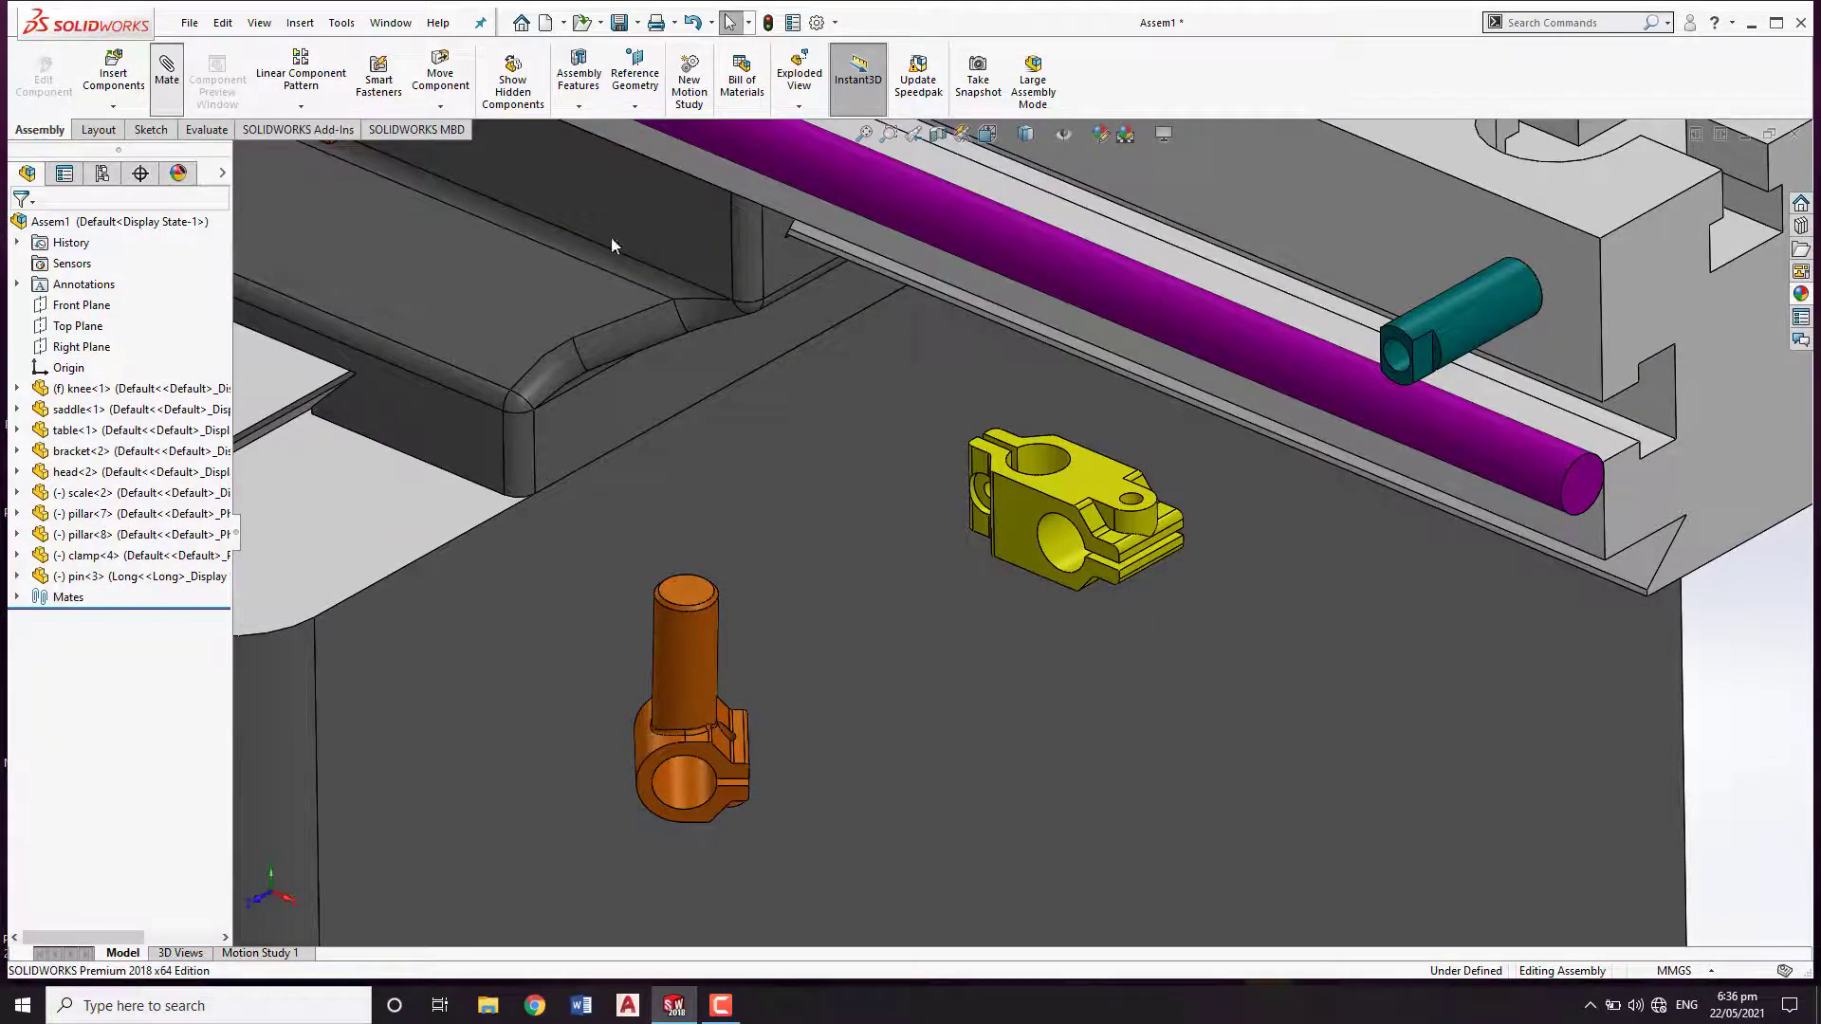
{"action": "left_click", "coordinate": [1469, 320]}
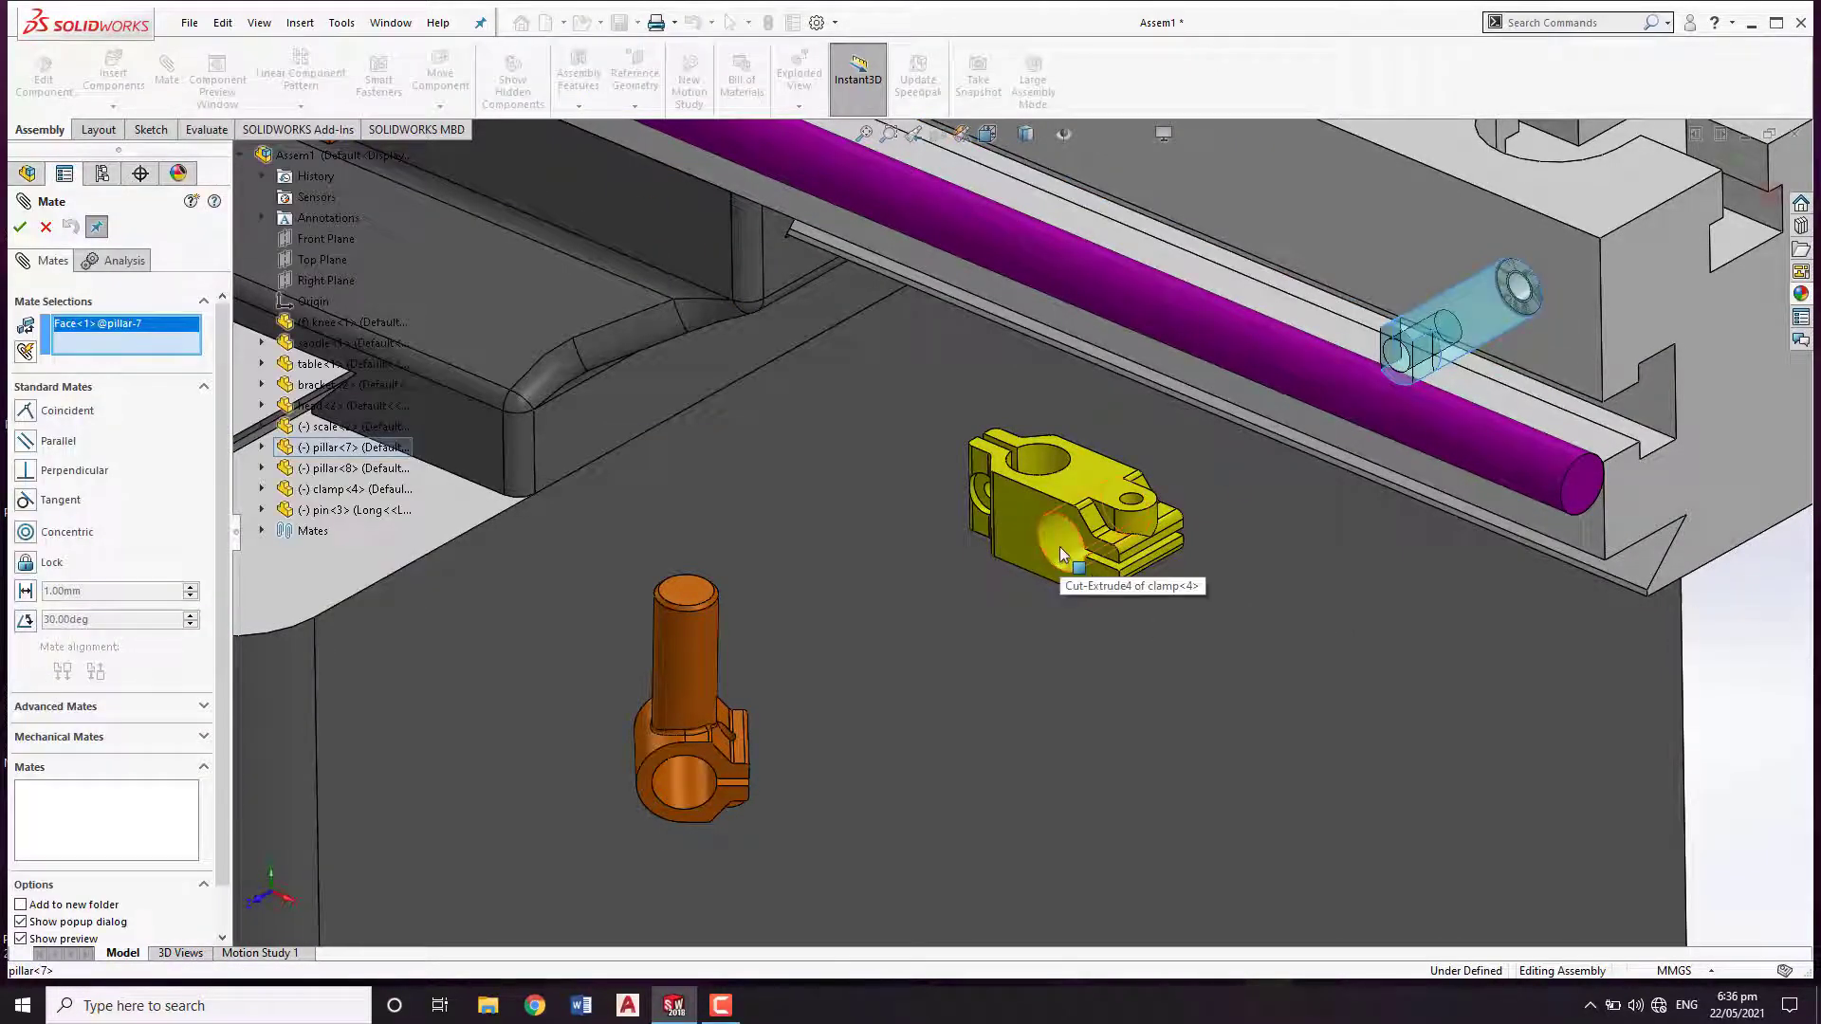
{"action": "left_click", "coordinate": [1060, 547]}
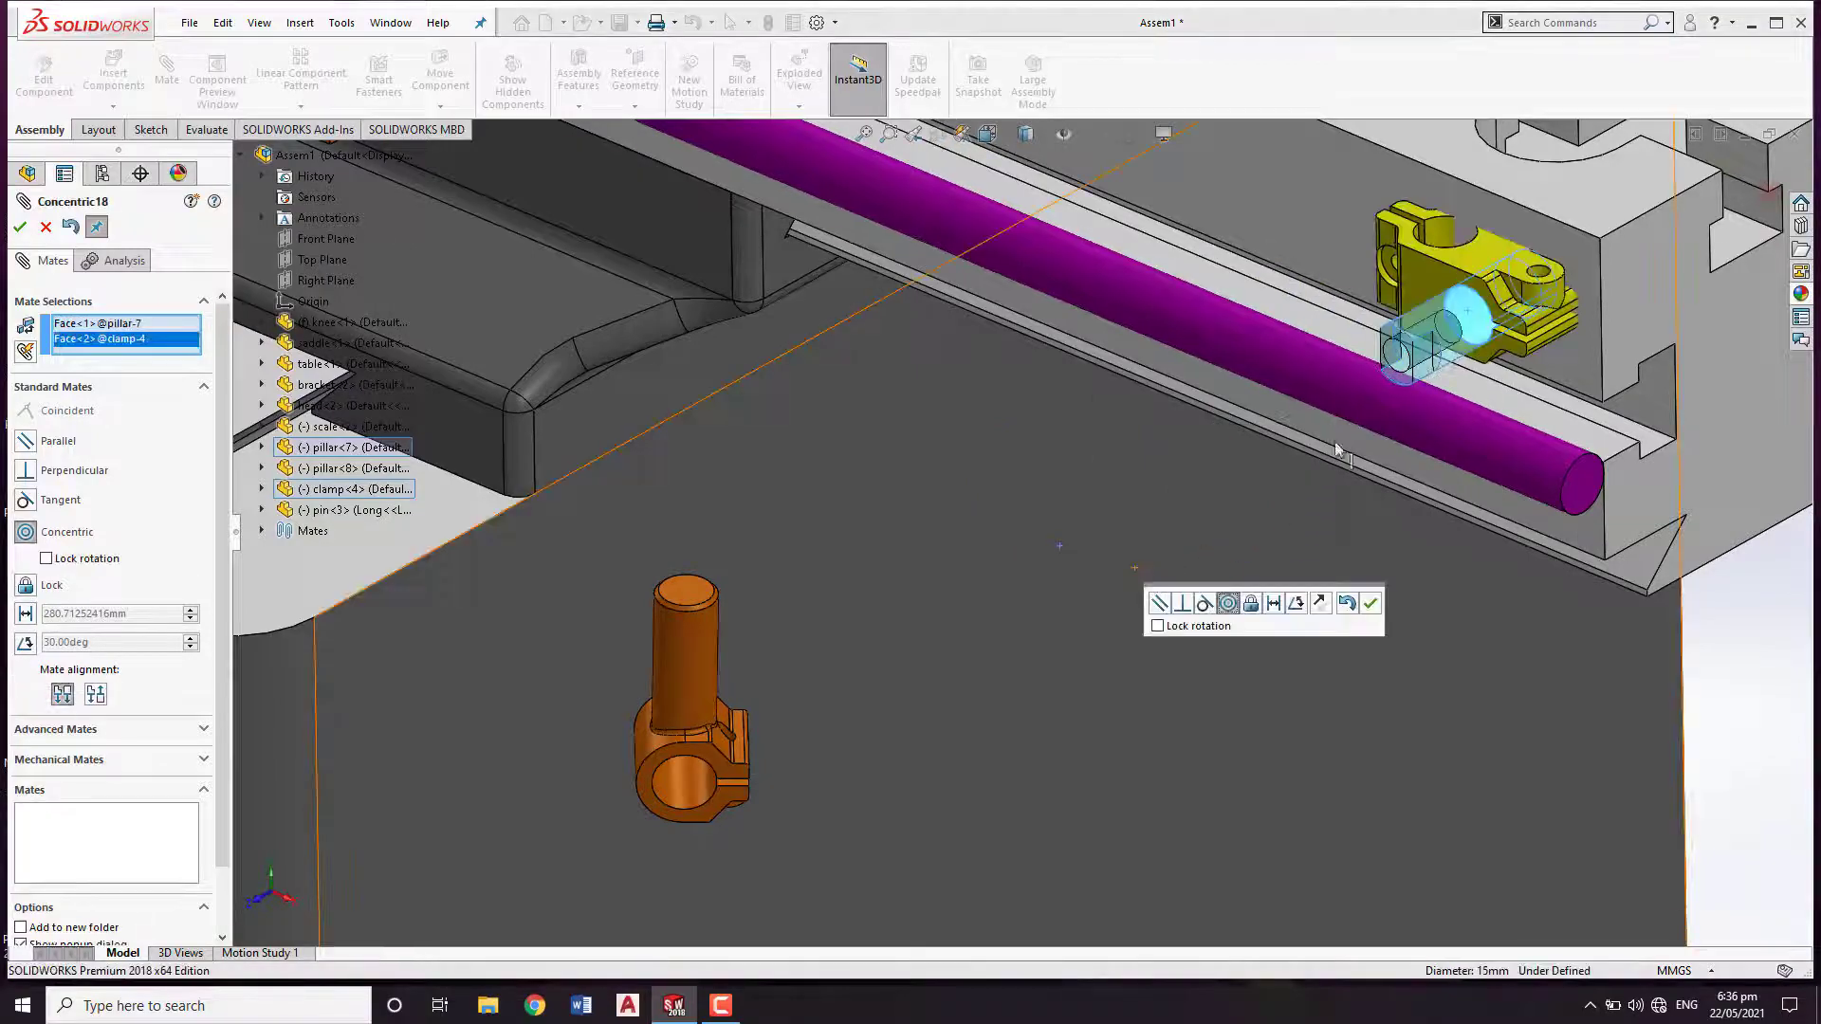
{"action": "middle_click_drag", "start_coordinate": [1362, 435], "coordinate": [1329, 503]}
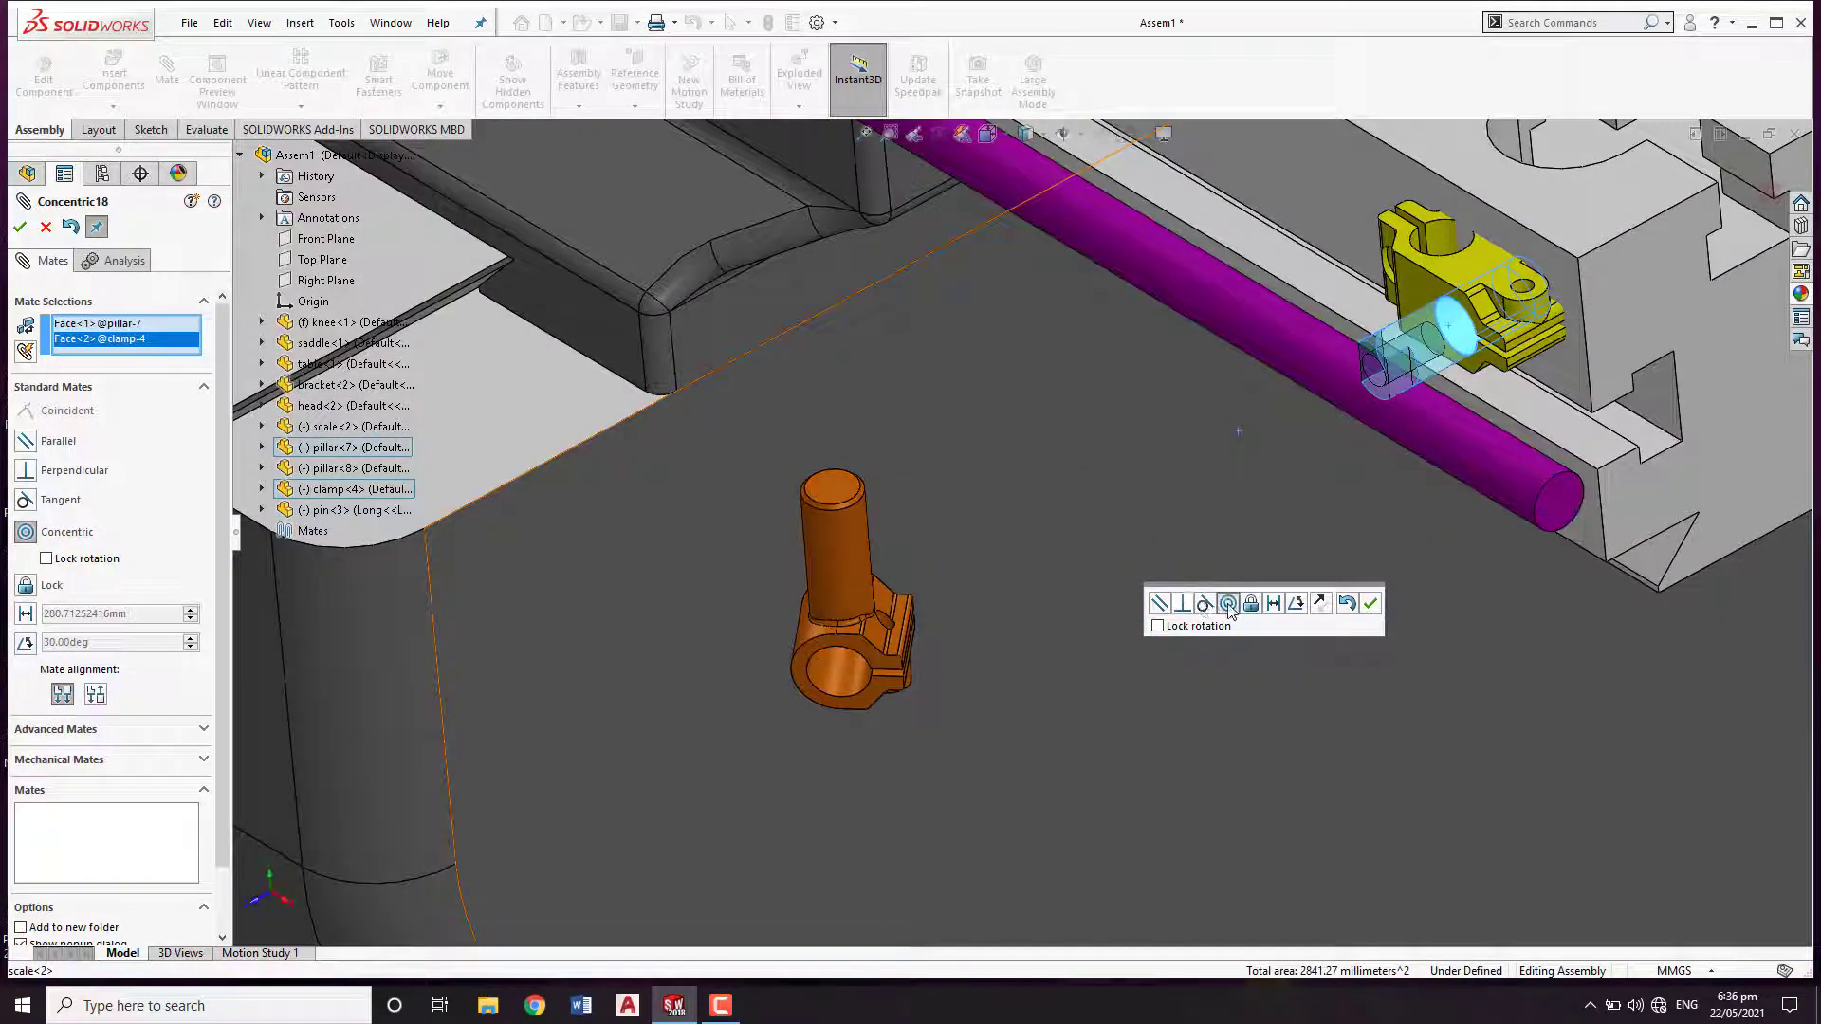
{"action": "left_click", "coordinate": [1371, 606]}
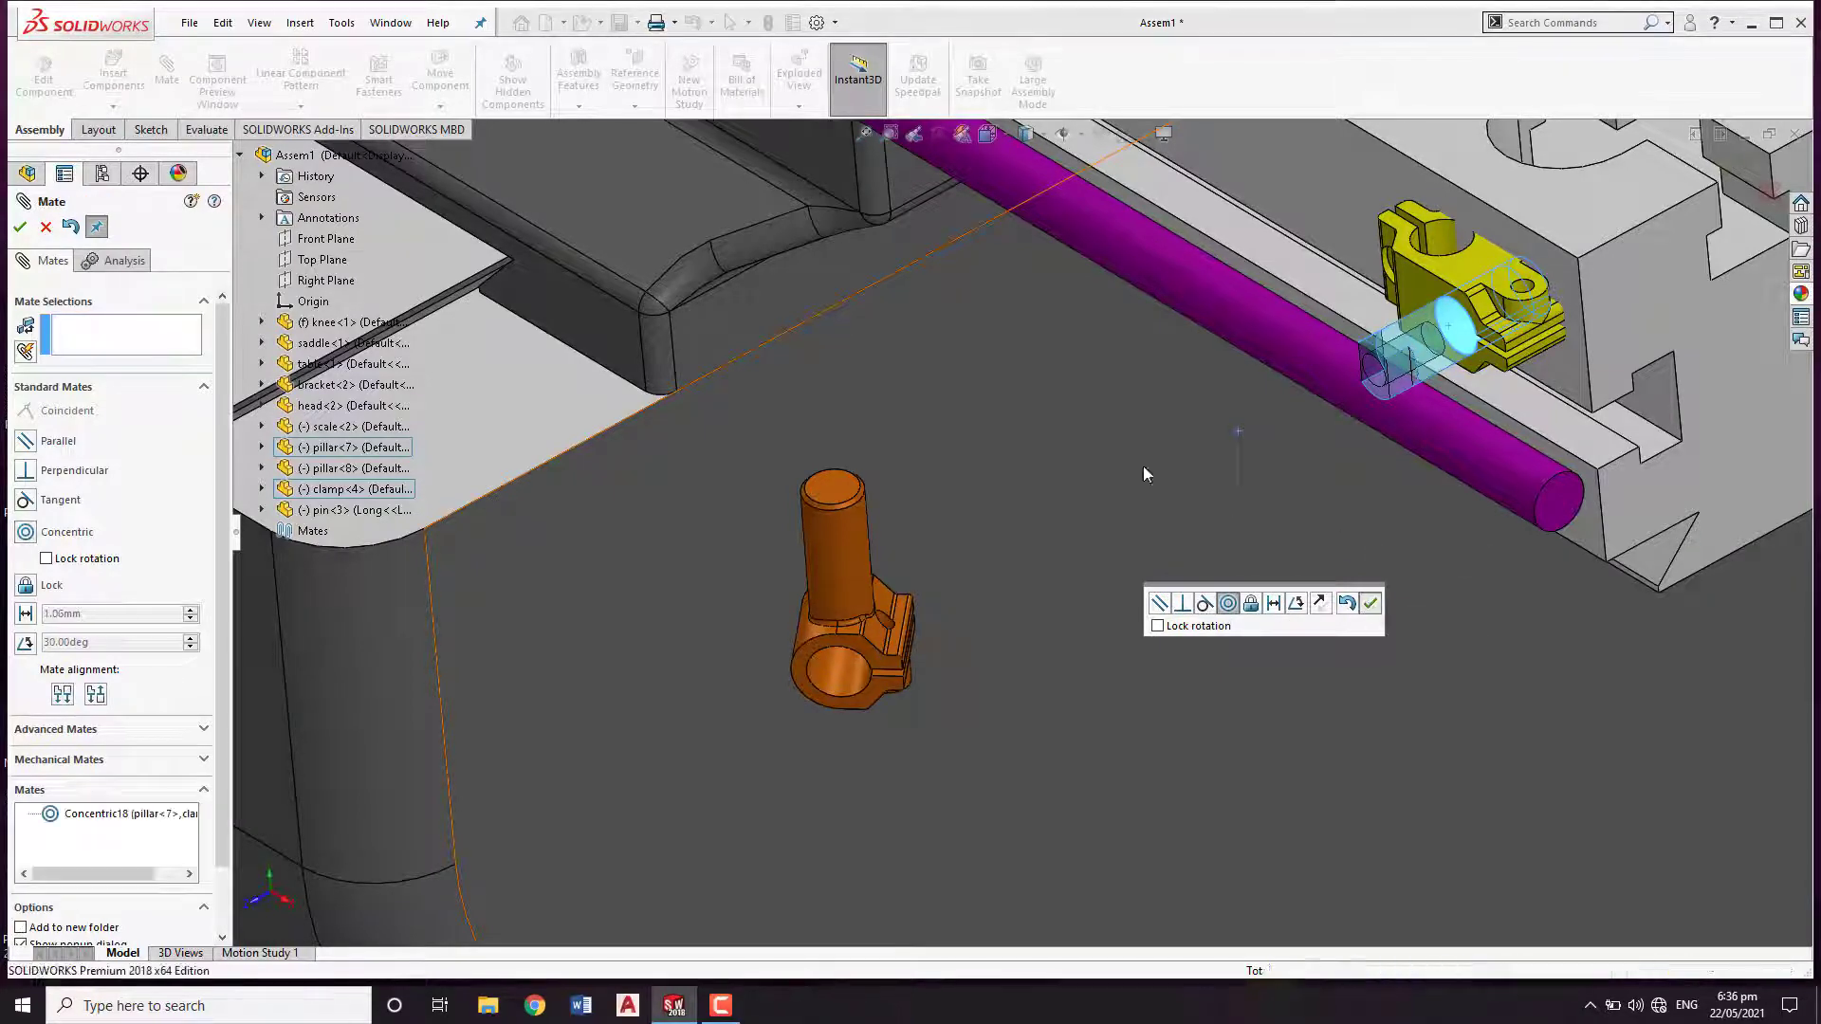
Add a concentric mate between the pin's cylindrical shaft and the clamp's vertical bore.
{"action": "left_click", "coordinate": [855, 553]}
{"action": "left_click", "coordinate": [1439, 237]}
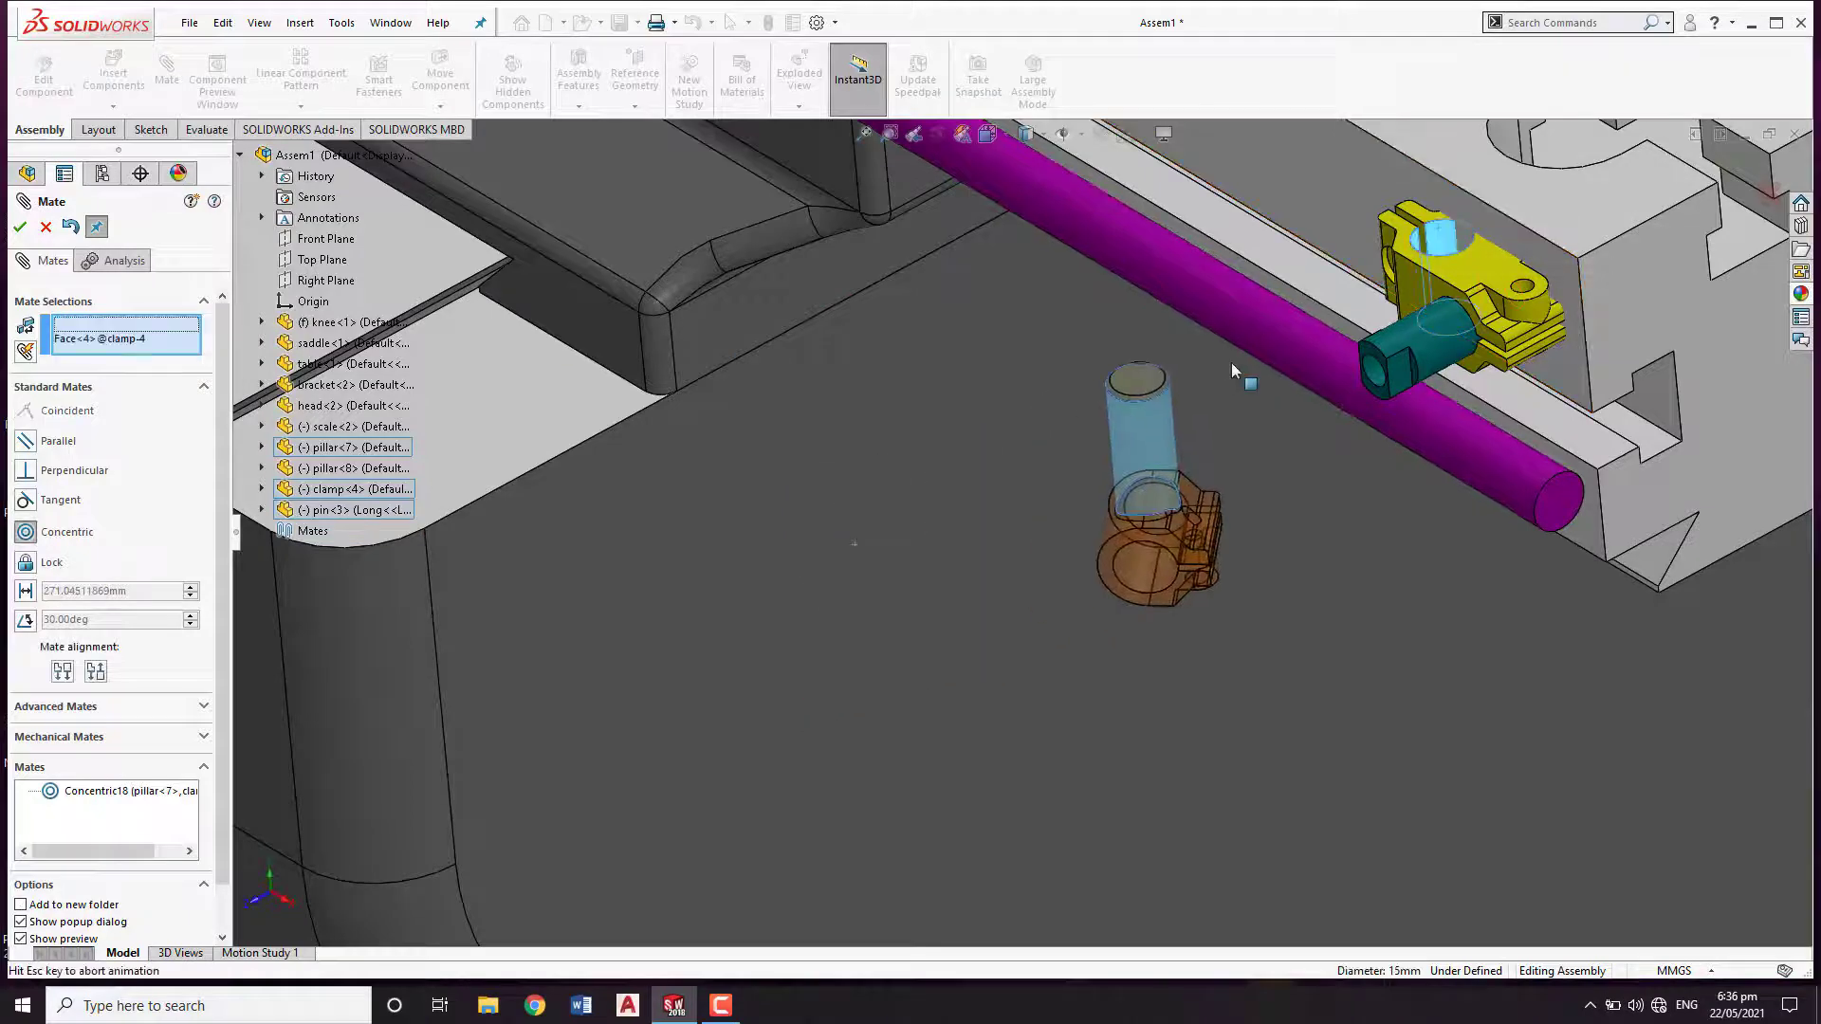
{"action": "left_click", "coordinate": [1468, 324]}
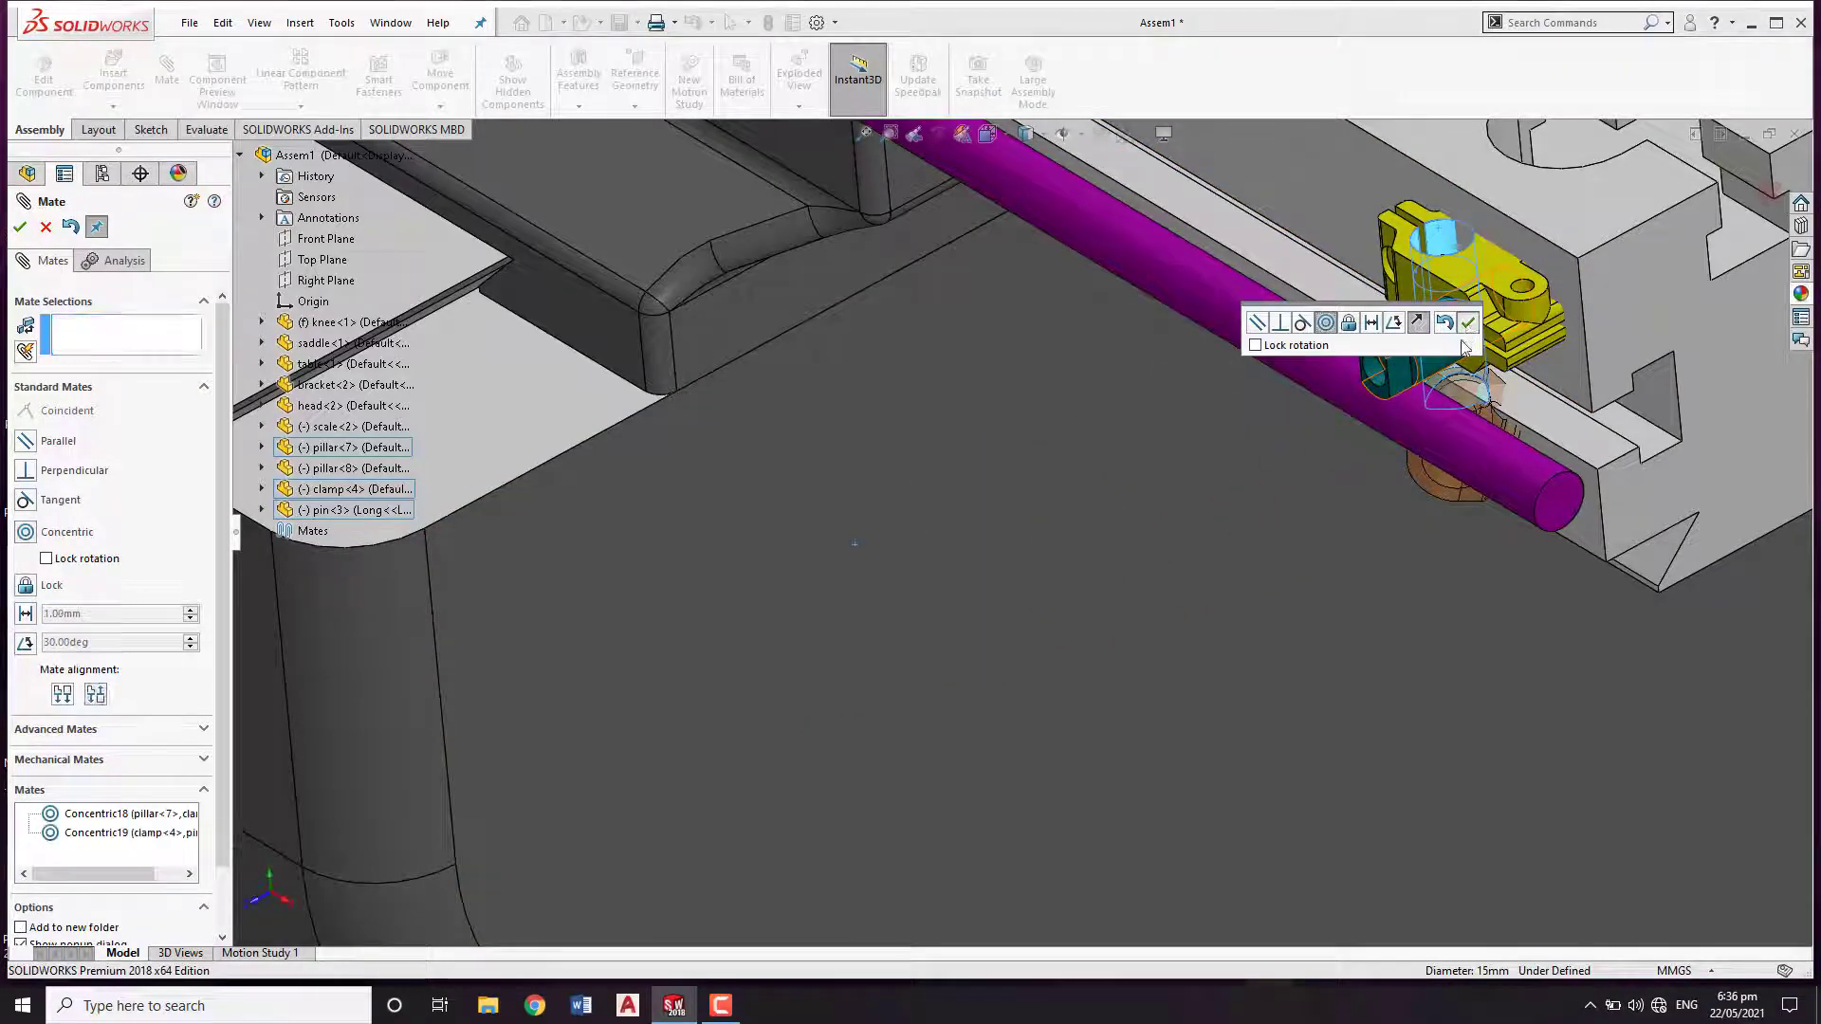
Add a concentric mate between the pin's ring bore and the purple scale rod, and finish mating.
{"action": "scroll", "coordinate": [1447, 475], "scroll_direction": "down", "scroll_amount": 3}
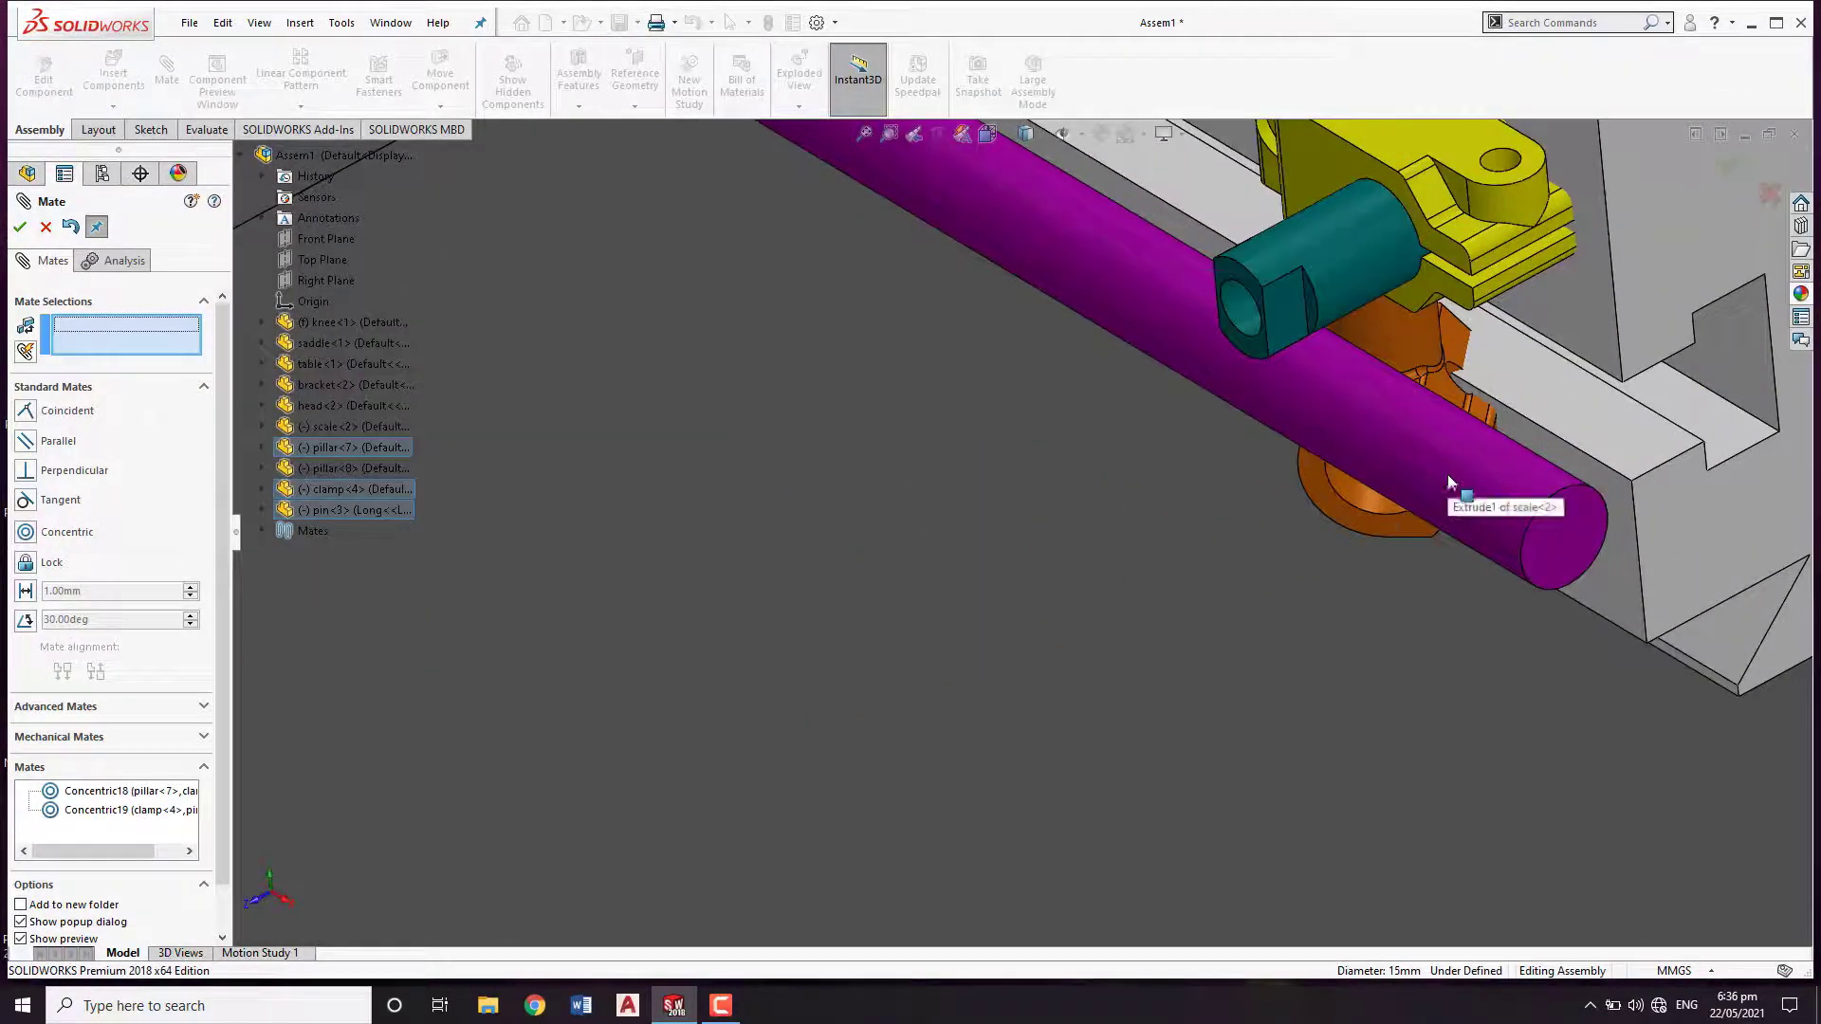
{"action": "left_click", "coordinate": [1366, 506]}
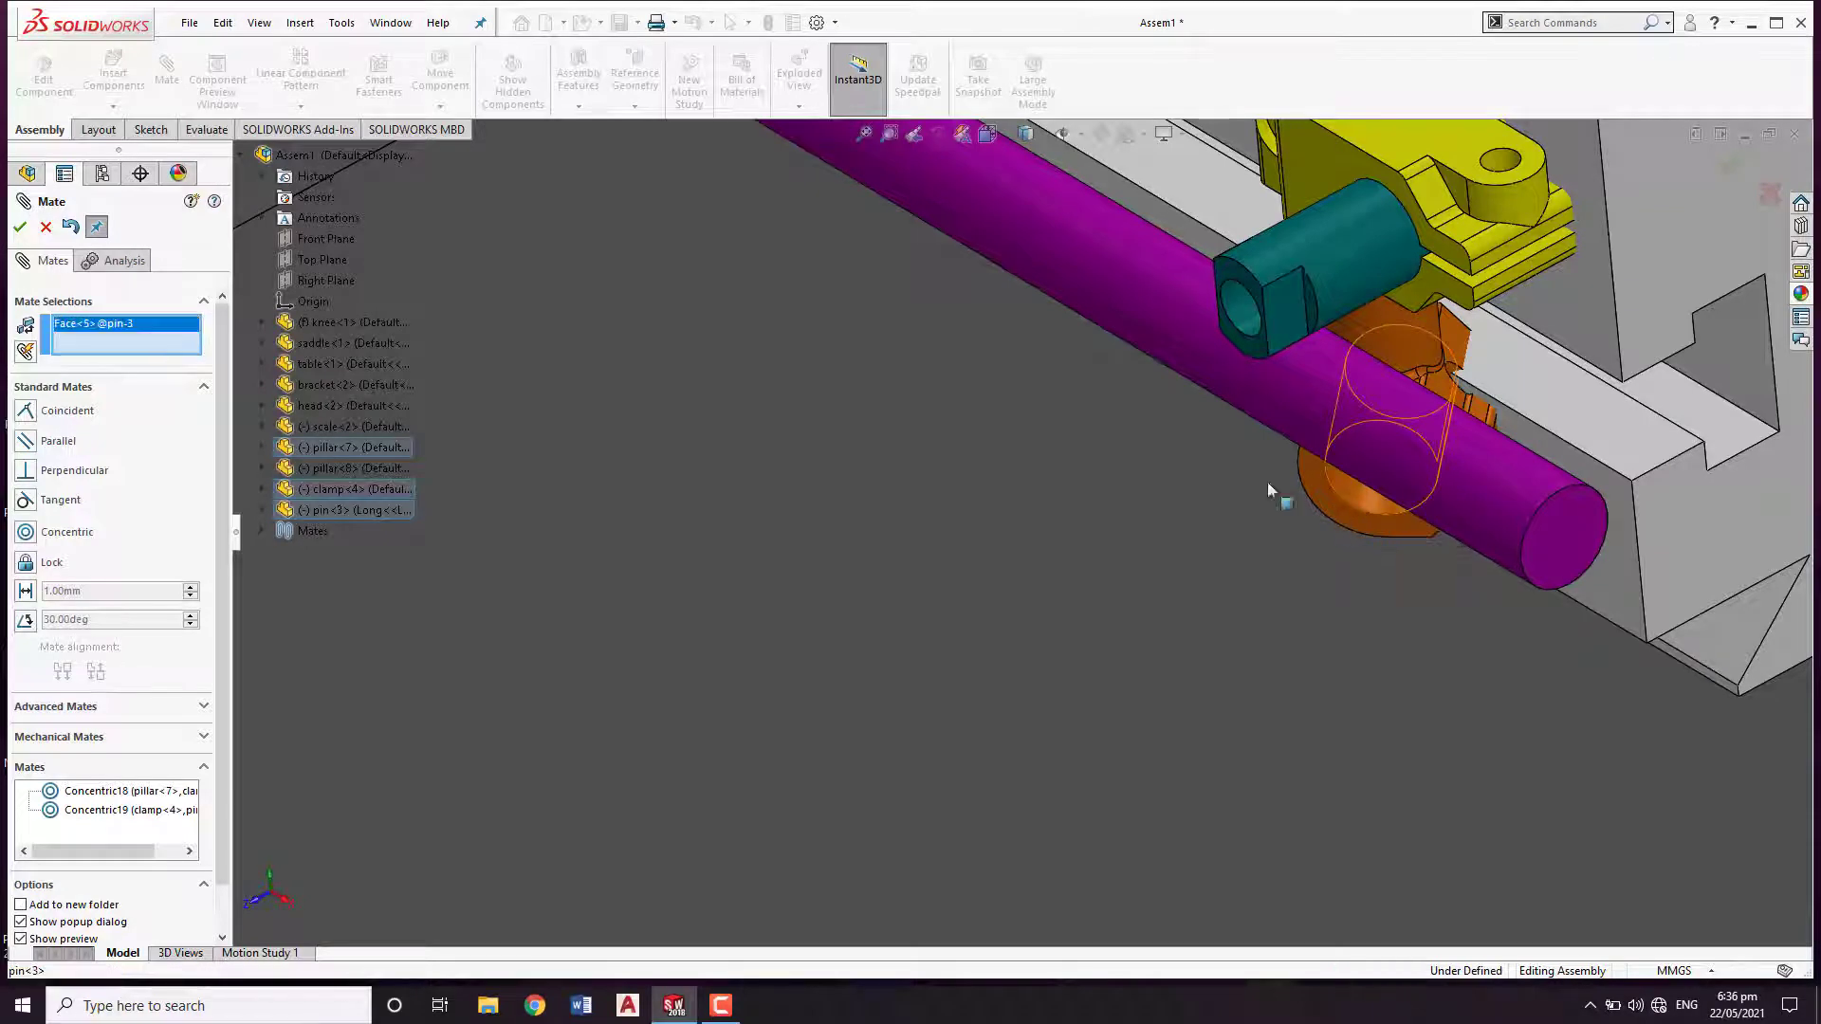
{"action": "left_click", "coordinate": [1155, 328]}
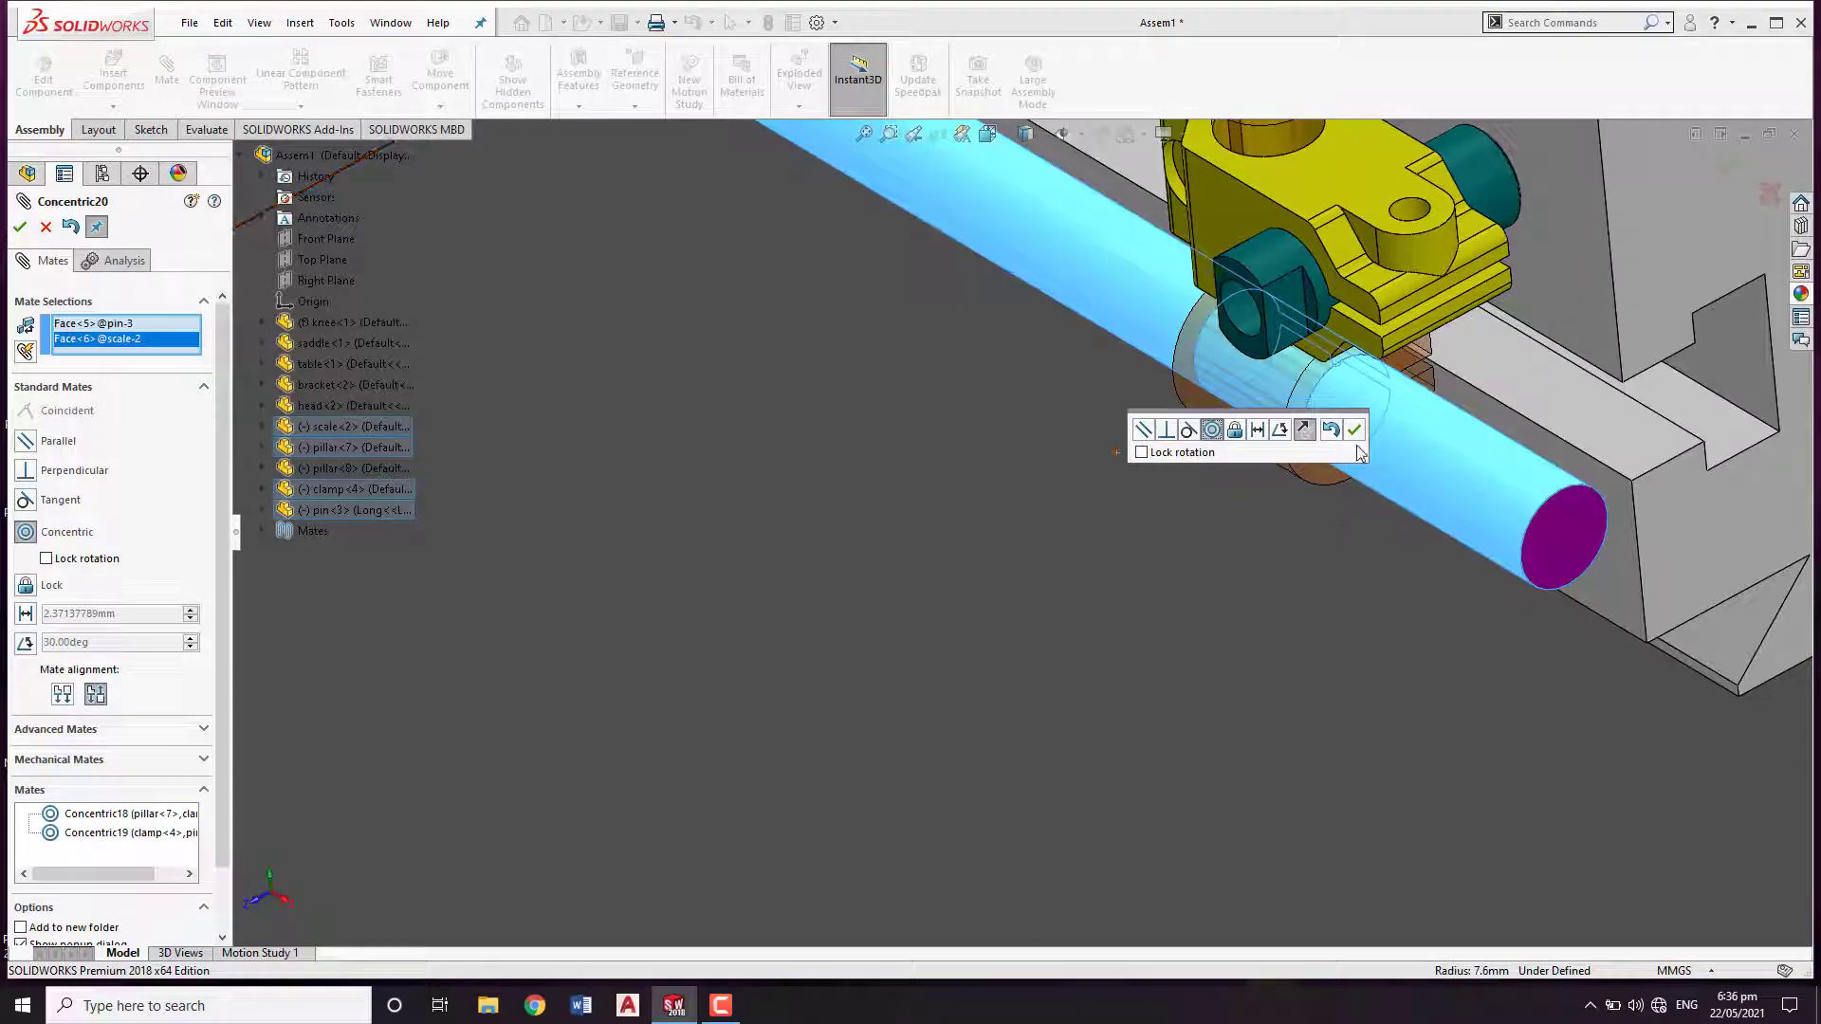
{"action": "left_click", "coordinate": [1354, 432]}
{"action": "scroll", "coordinate": [1223, 507], "scroll_direction": "down", "scroll_amount": 10}
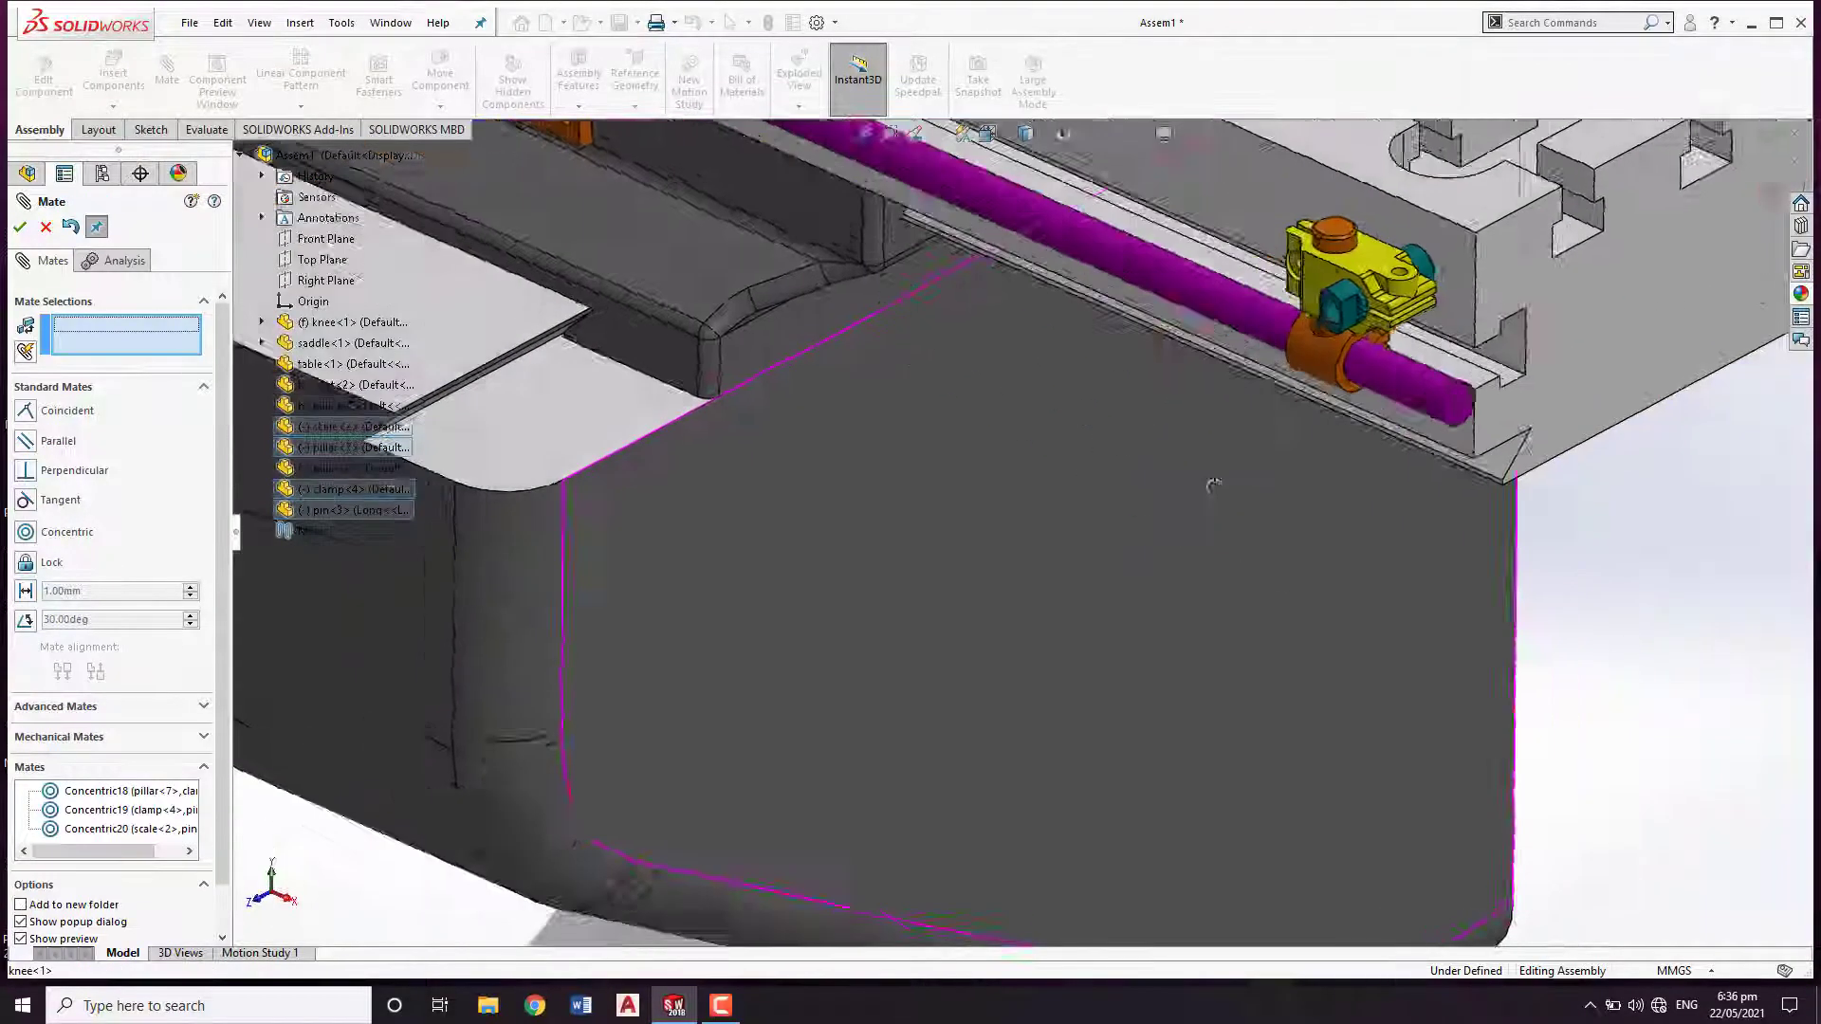
{"action": "scroll", "coordinate": [1195, 519], "scroll_direction": "up", "scroll_amount": 10}
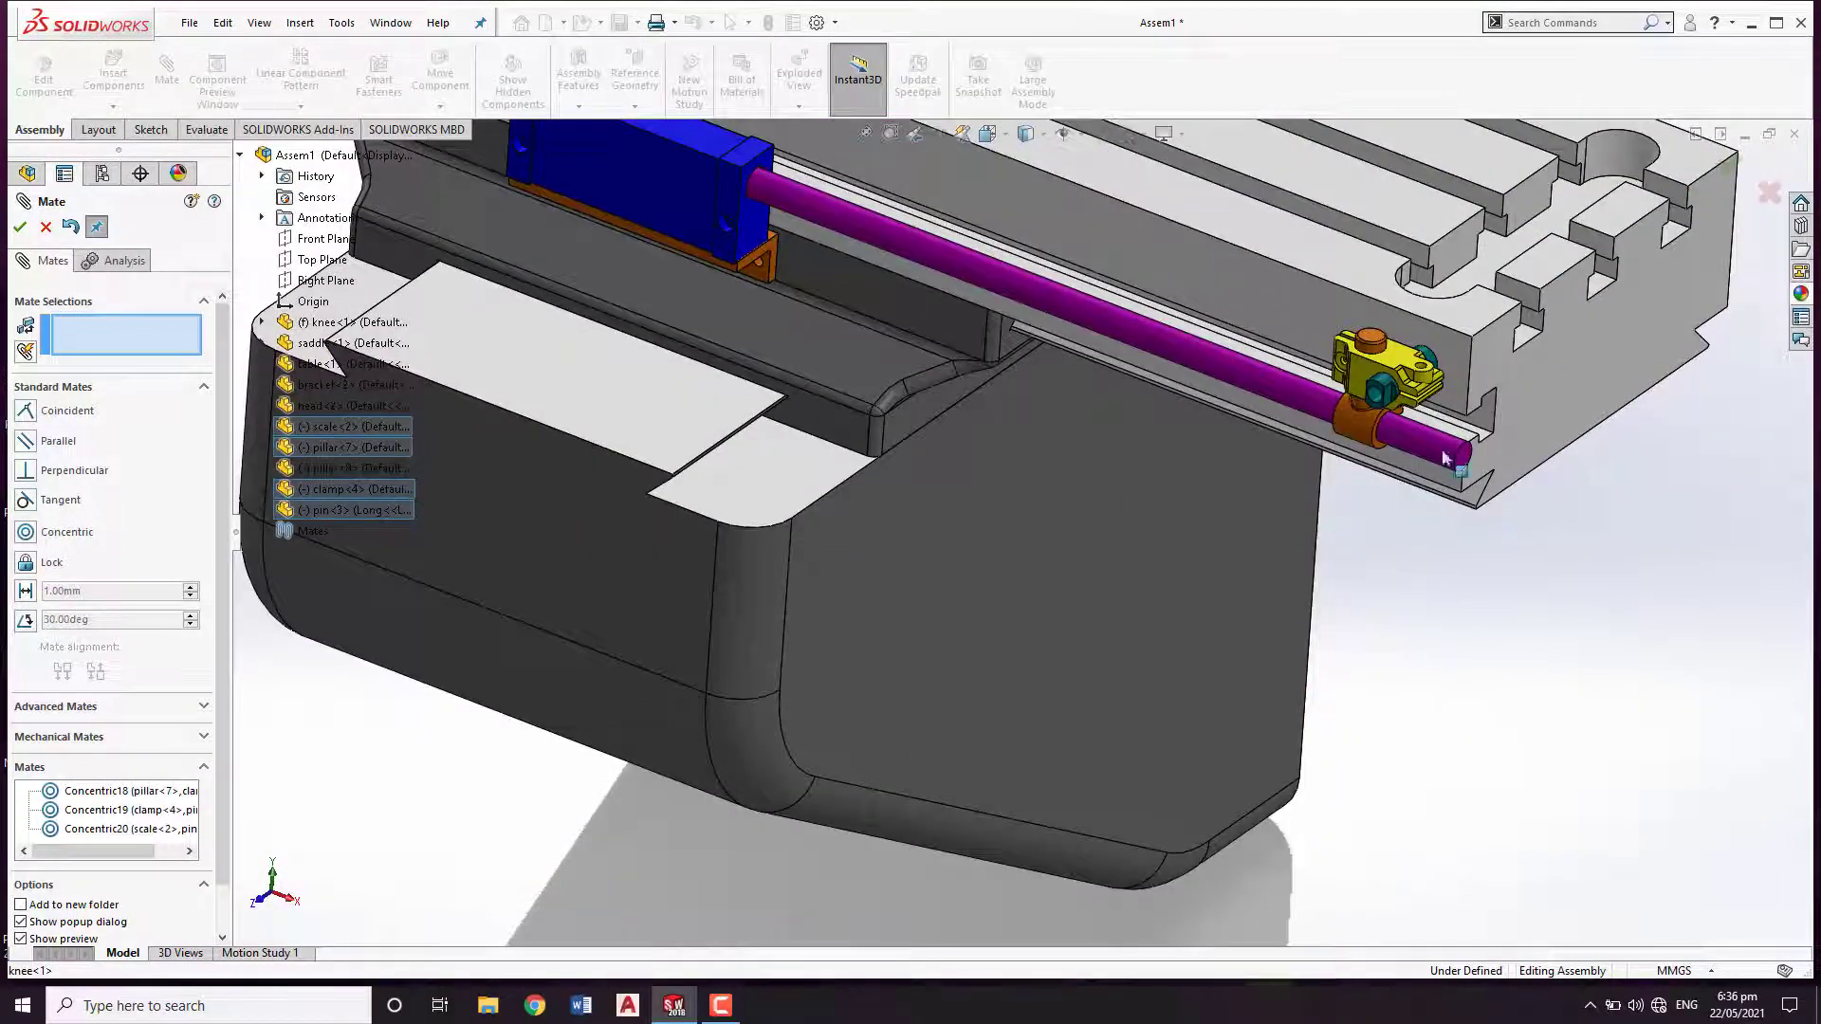
{"action": "scroll", "coordinate": [1386, 438], "scroll_direction": "up", "scroll_amount": 2}
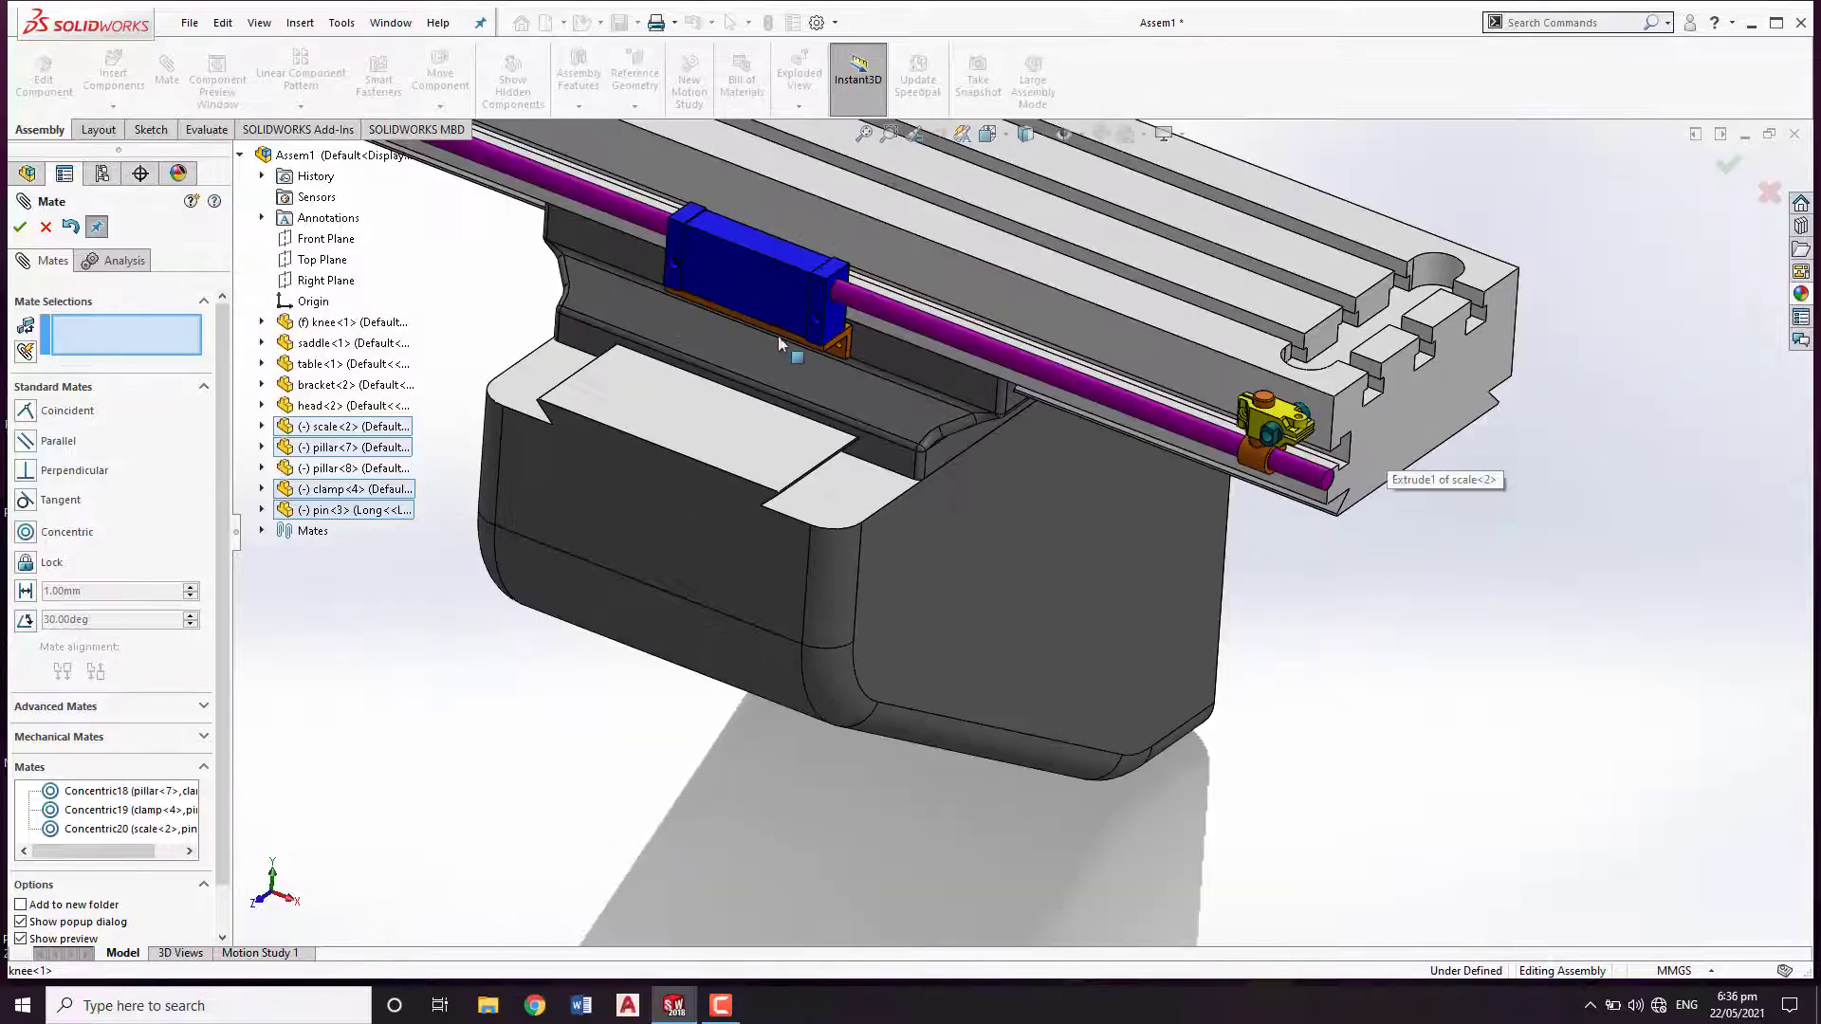
{"action": "left_click", "coordinate": [47, 227]}
Add a coincident mate between the scale rod's near end face and the outer face of the pin's ring.
{"action": "middle_click_drag", "start_coordinate": [1293, 602], "coordinate": [1342, 578]}
{"action": "scroll", "coordinate": [1297, 539], "scroll_direction": "down", "scroll_amount": 3}
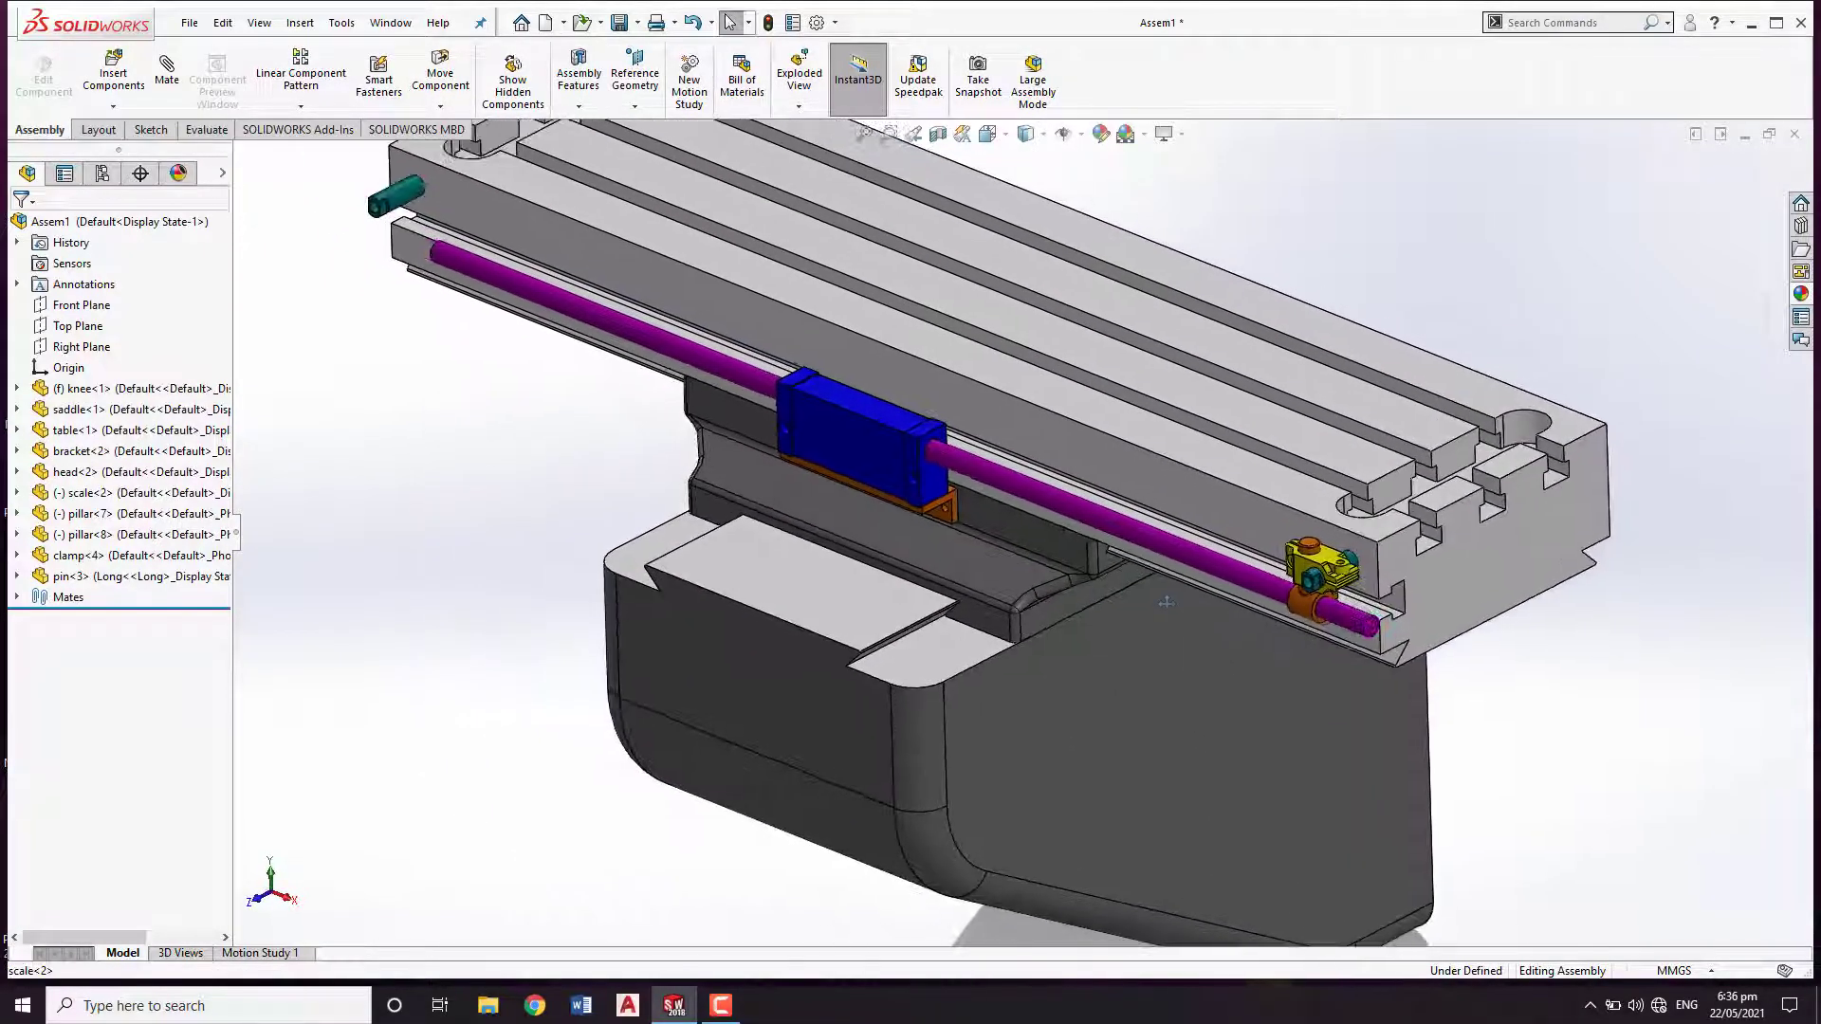
{"action": "scroll", "coordinate": [1347, 587], "scroll_direction": "down", "scroll_amount": 3}
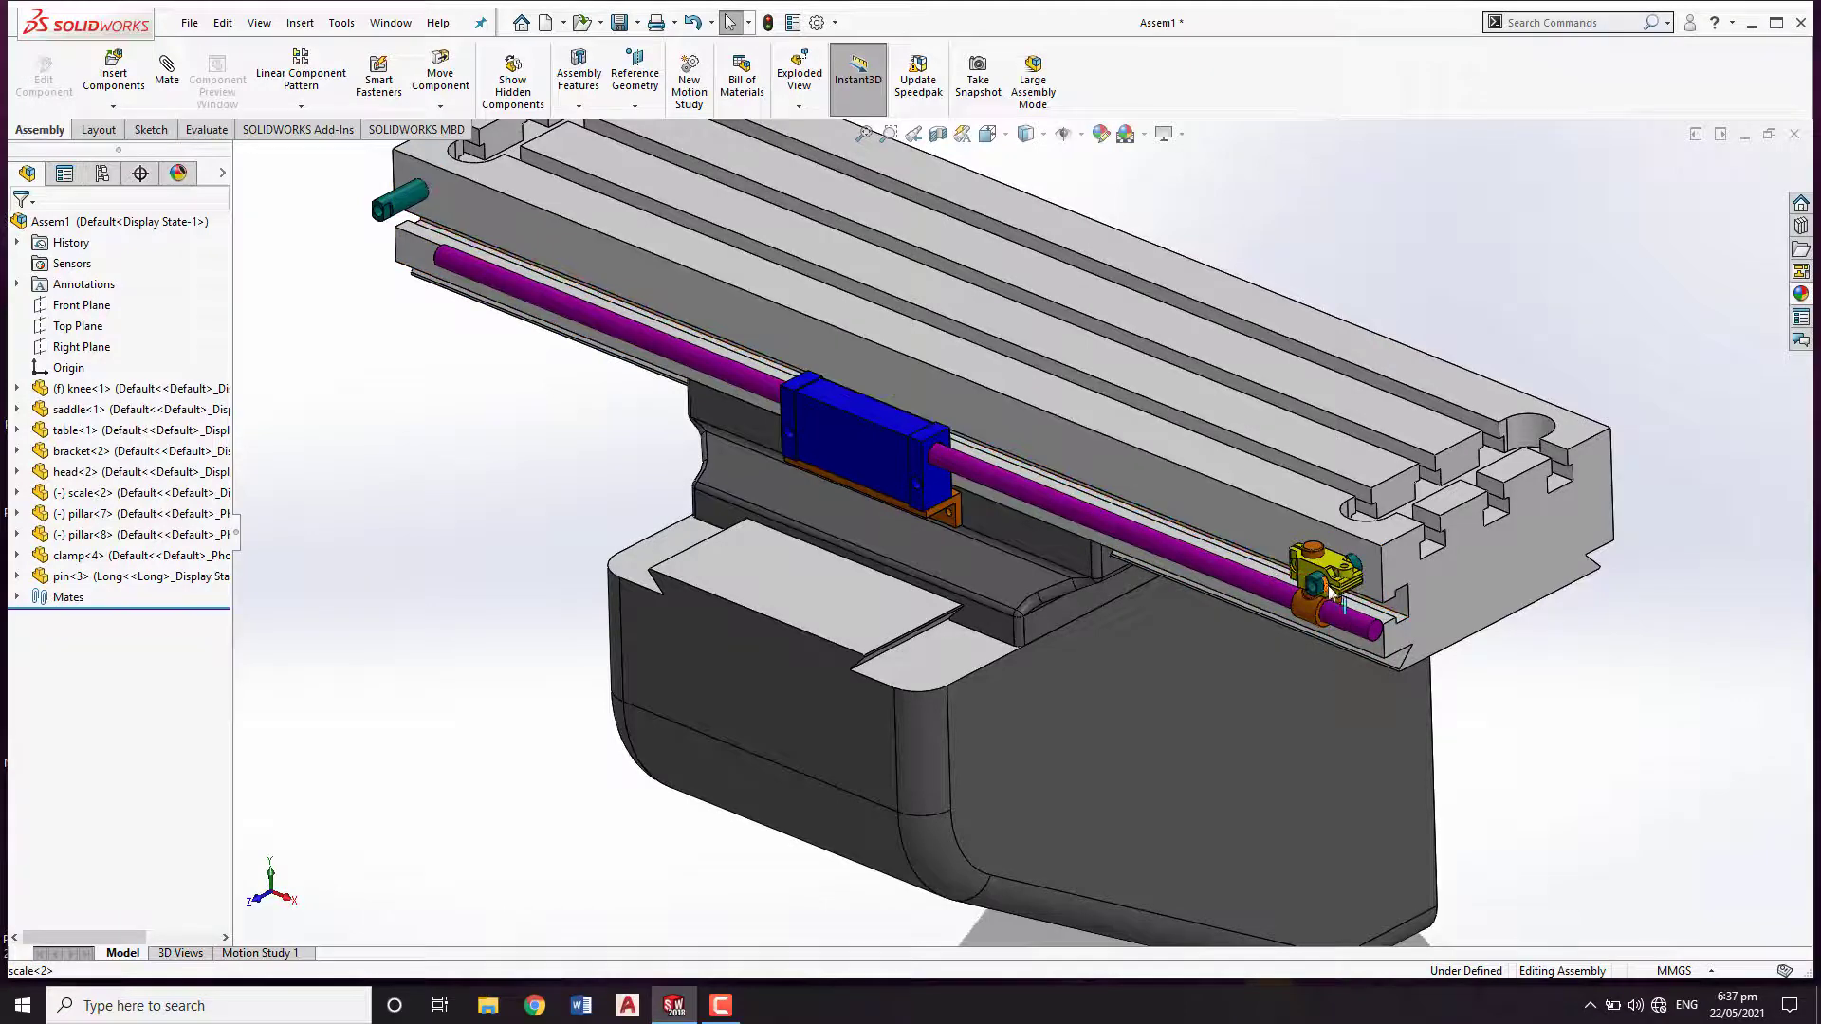
{"action": "scroll", "coordinate": [1386, 628], "scroll_direction": "down", "scroll_amount": 4}
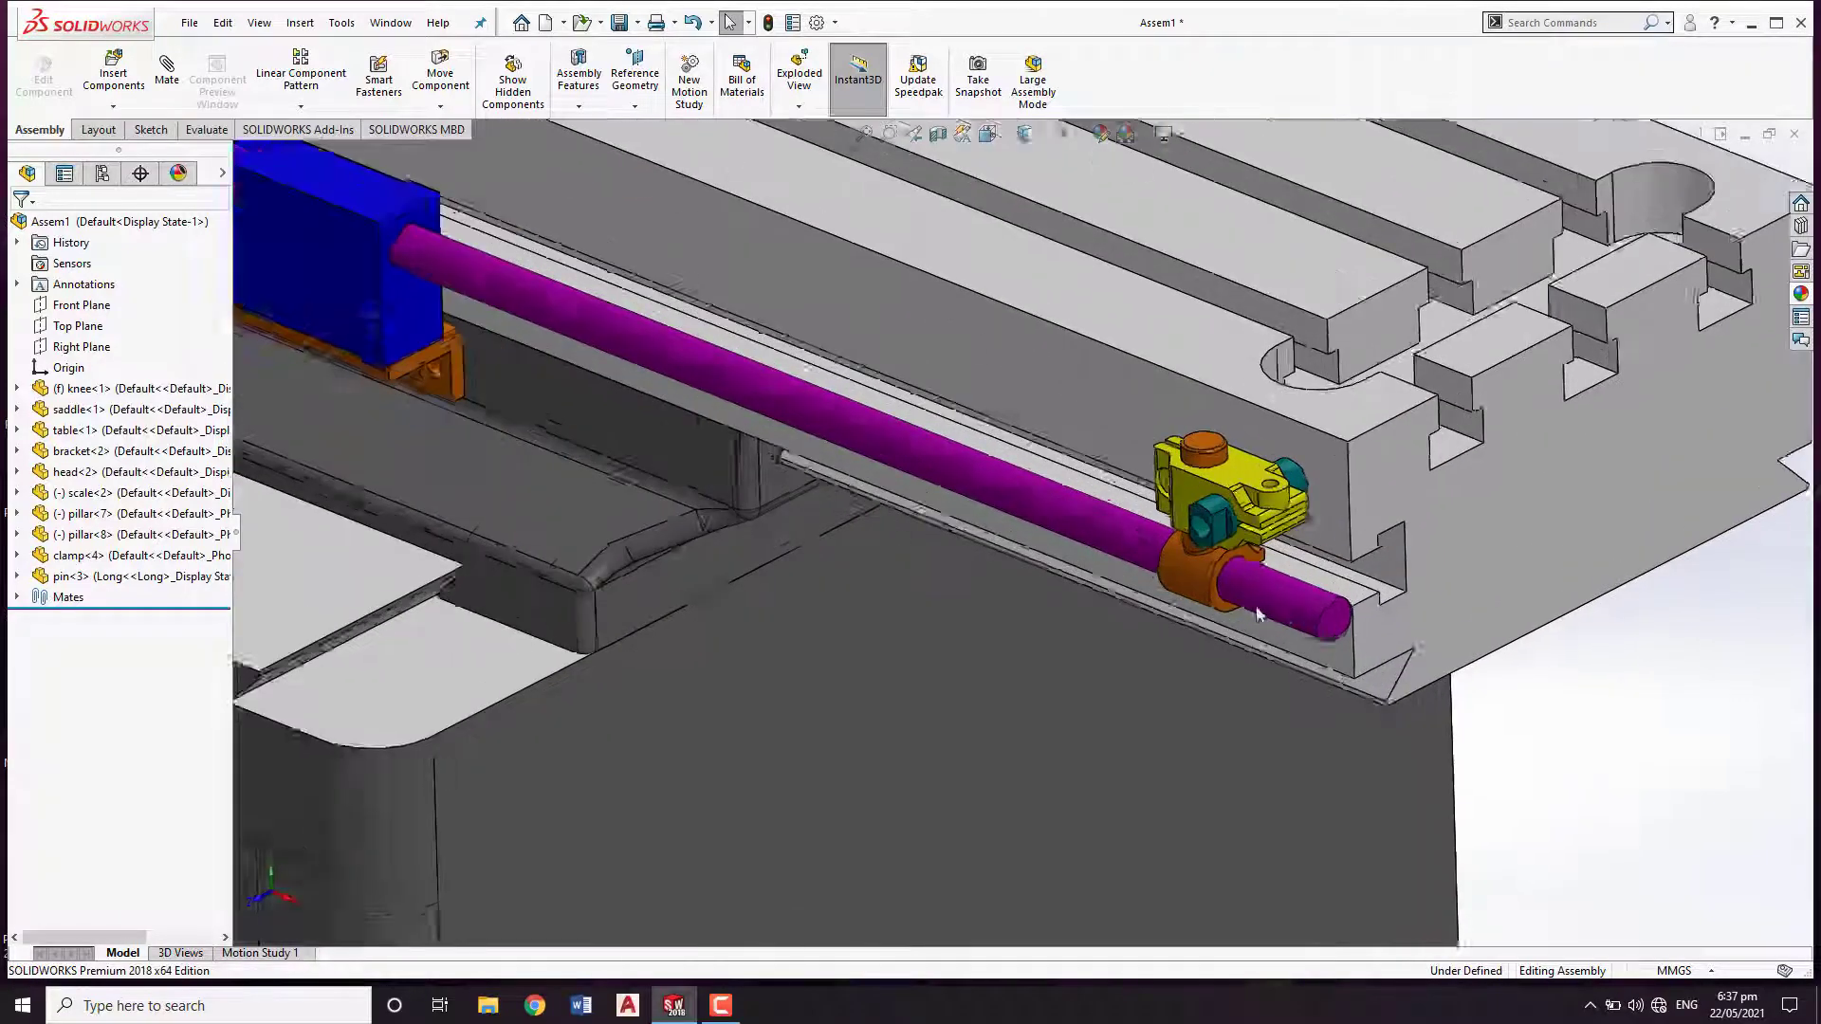
{"action": "scroll", "coordinate": [1258, 614], "scroll_direction": "down", "scroll_amount": 3}
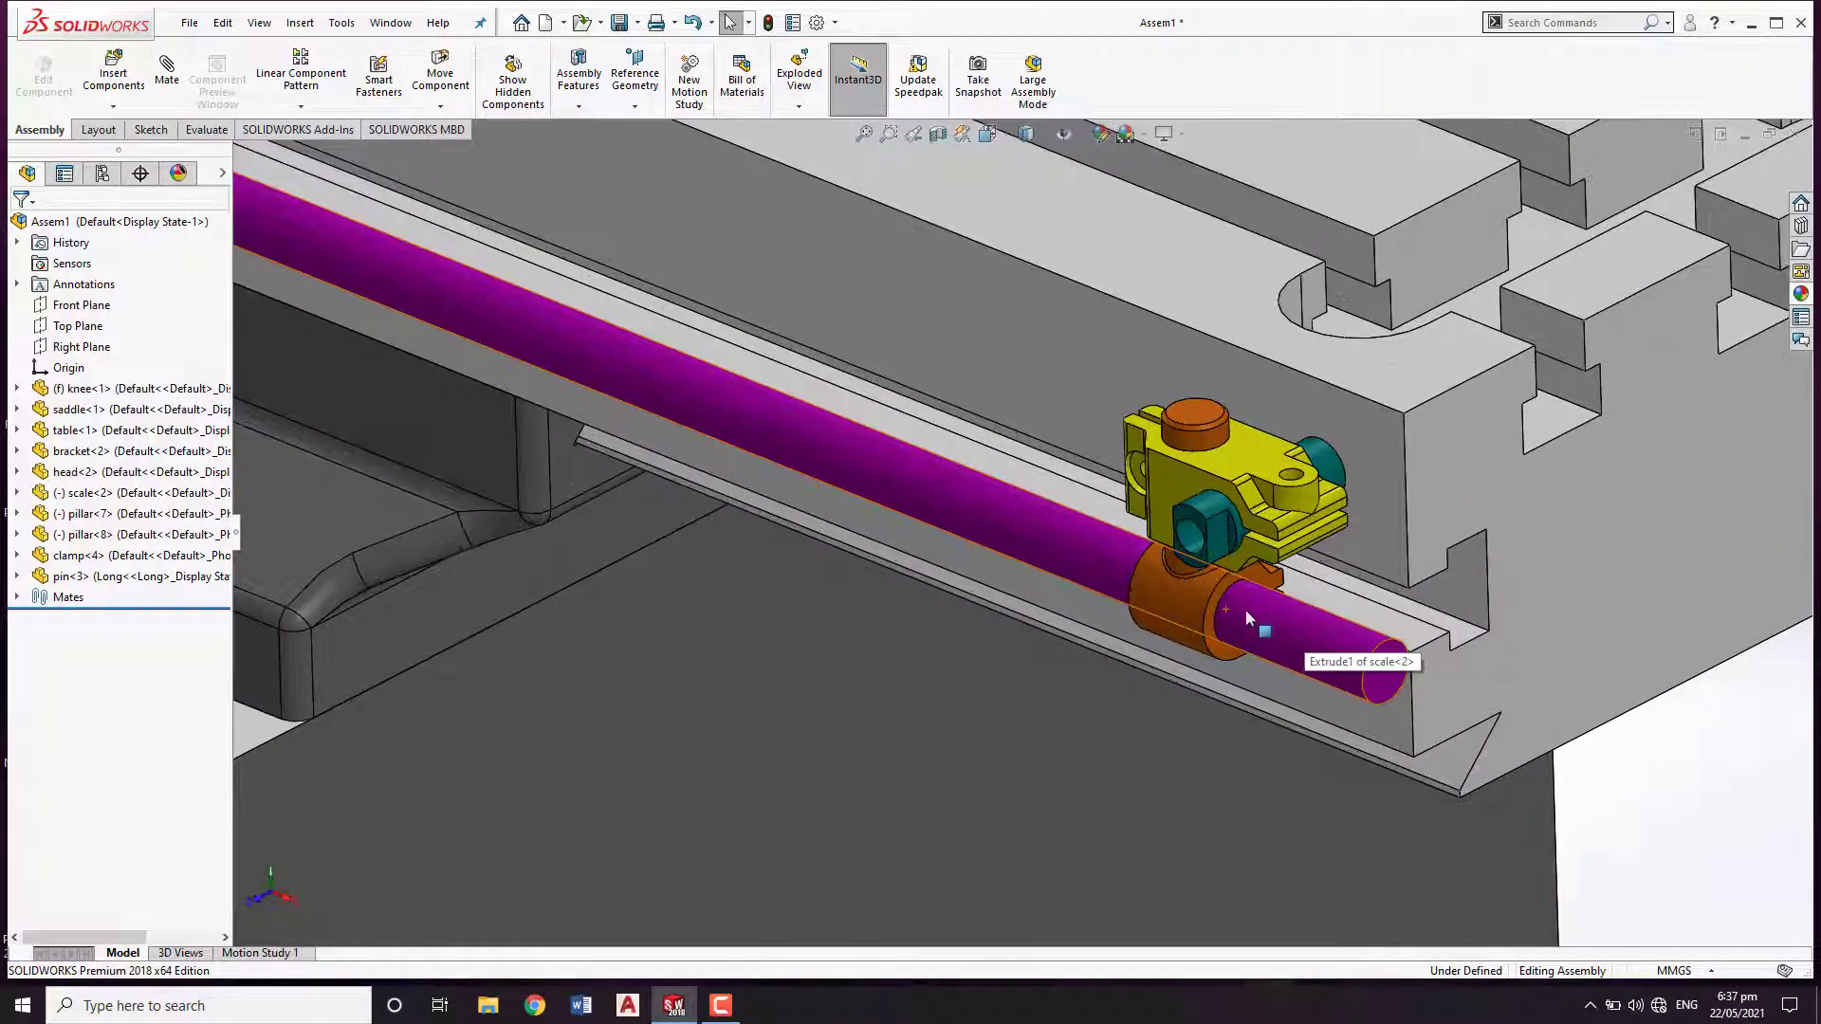
{"action": "scroll", "coordinate": [1285, 616], "scroll_direction": "down", "scroll_amount": 3}
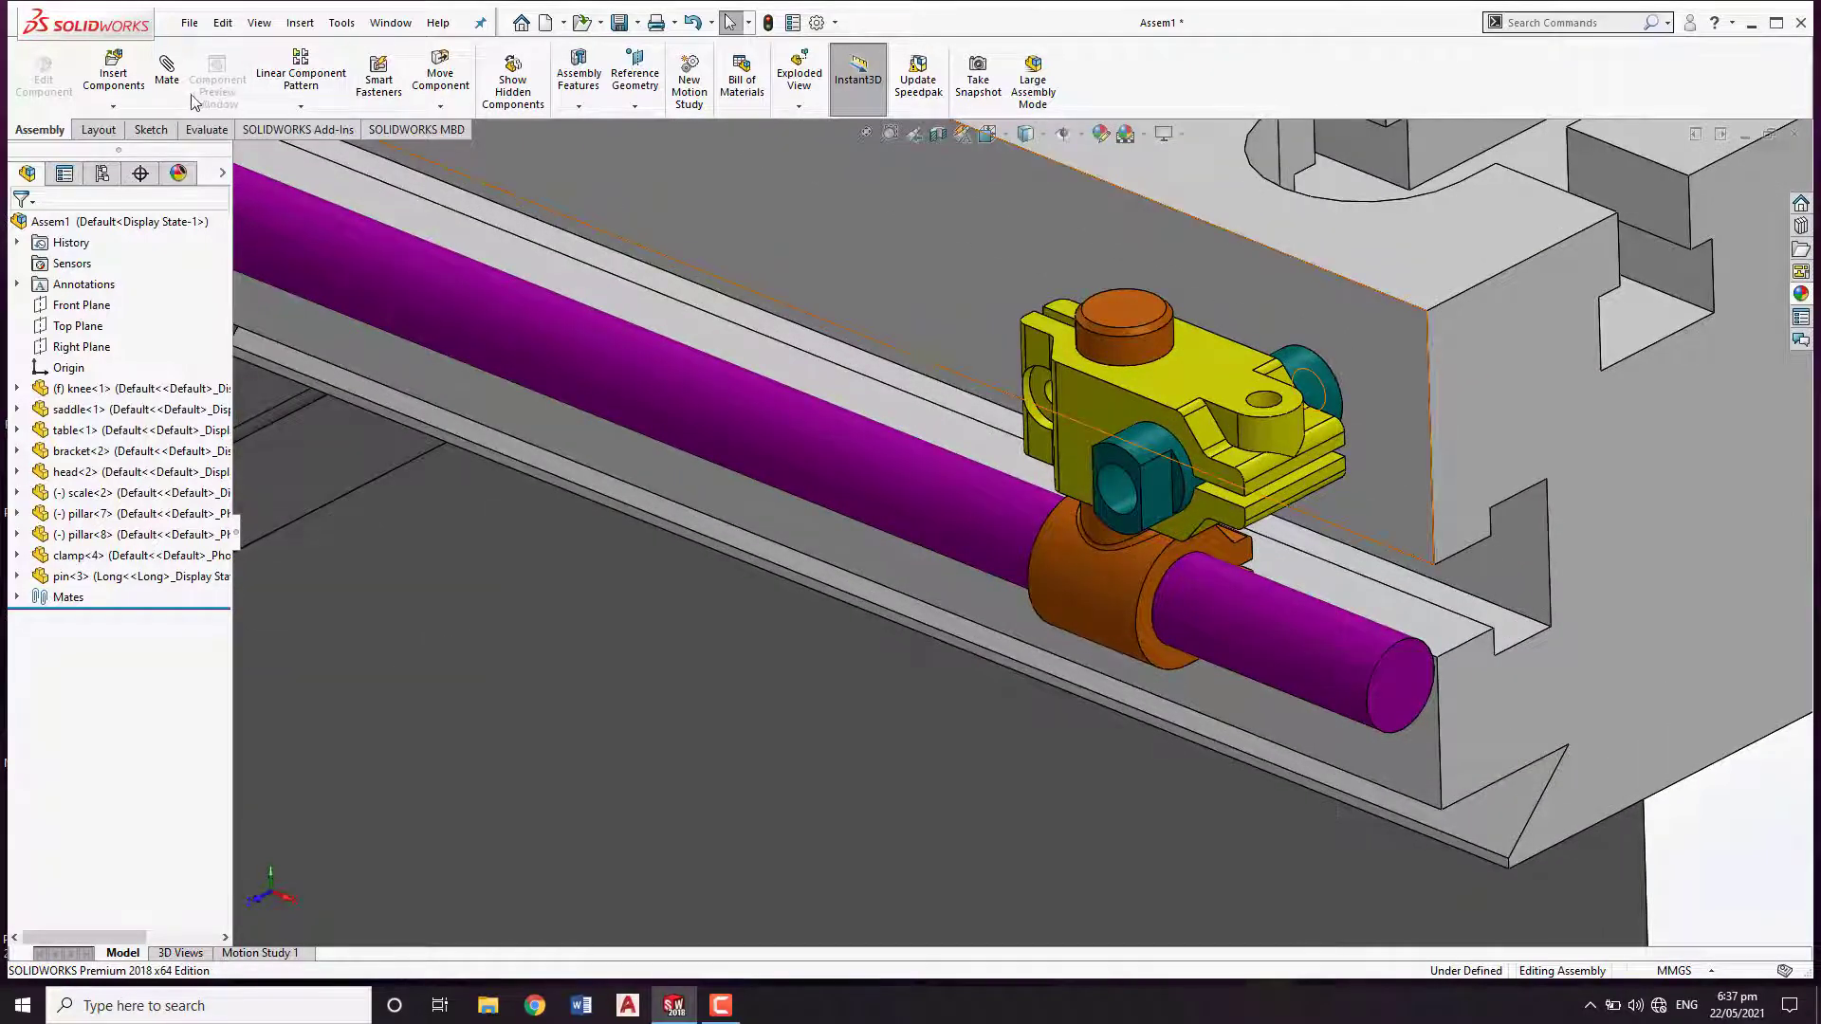
{"action": "left_click", "coordinate": [166, 71]}
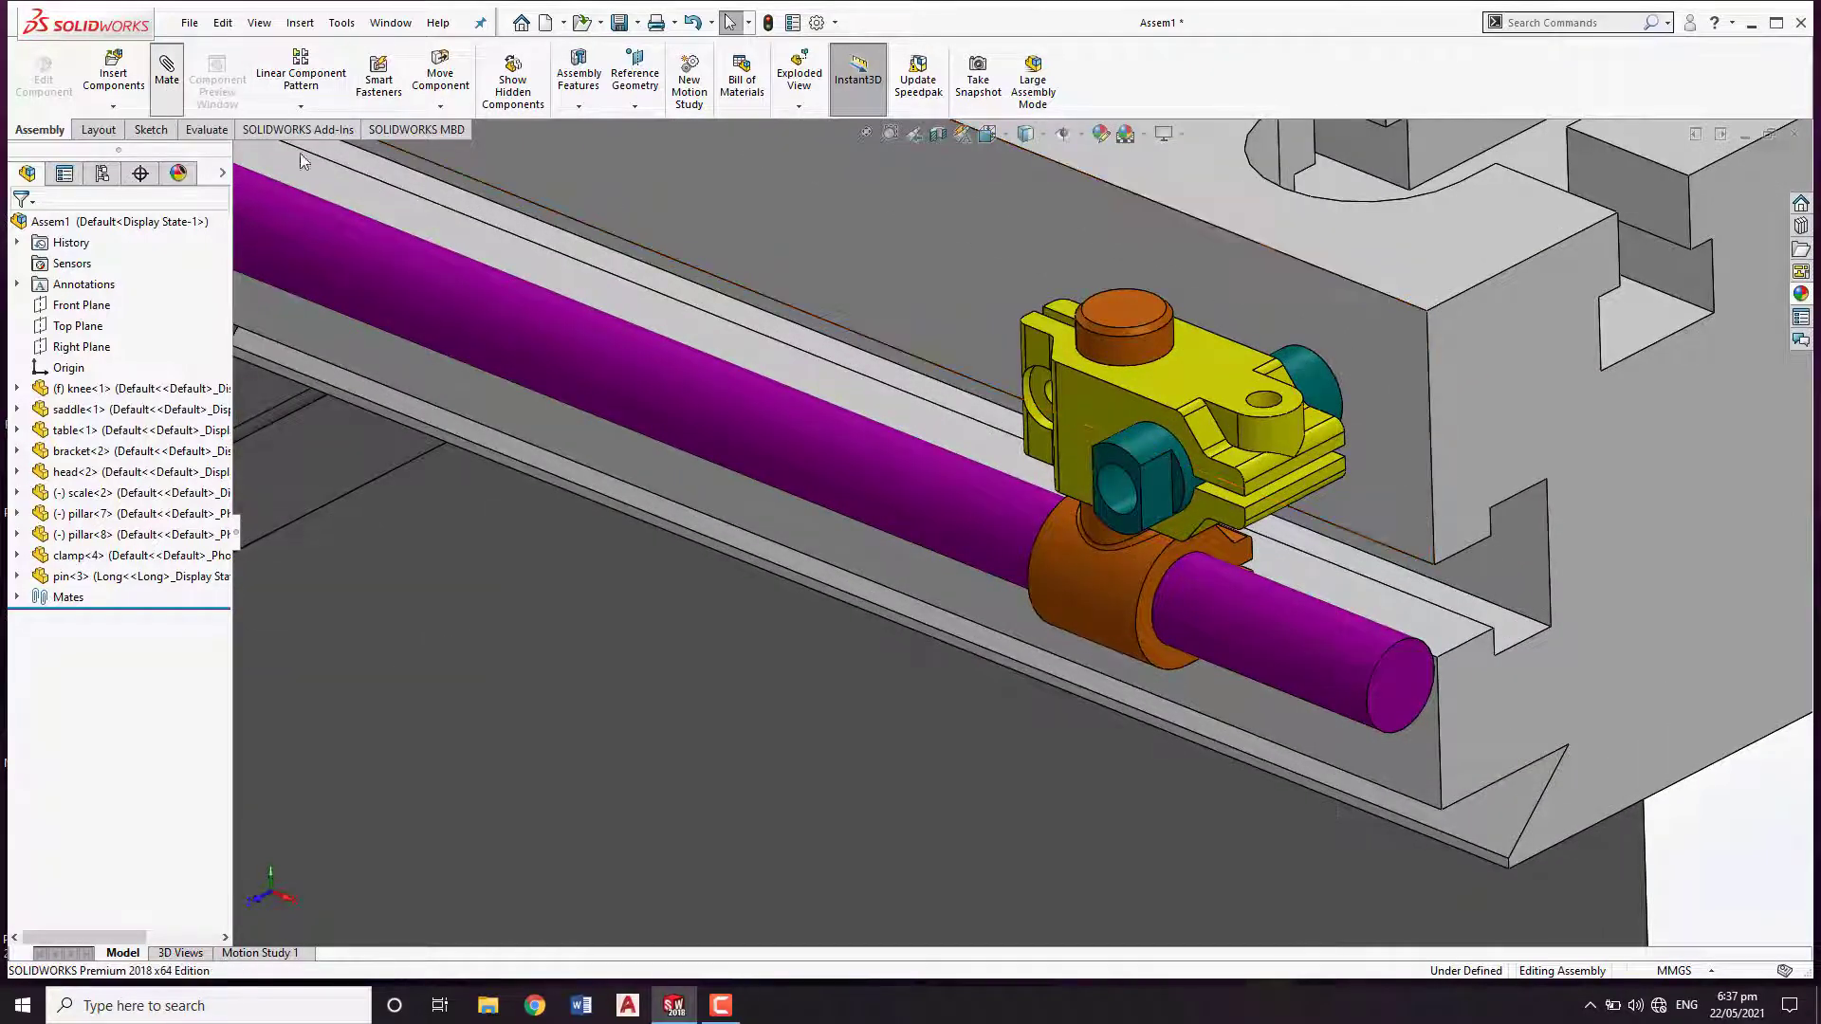
{"action": "left_click", "coordinate": [1389, 675]}
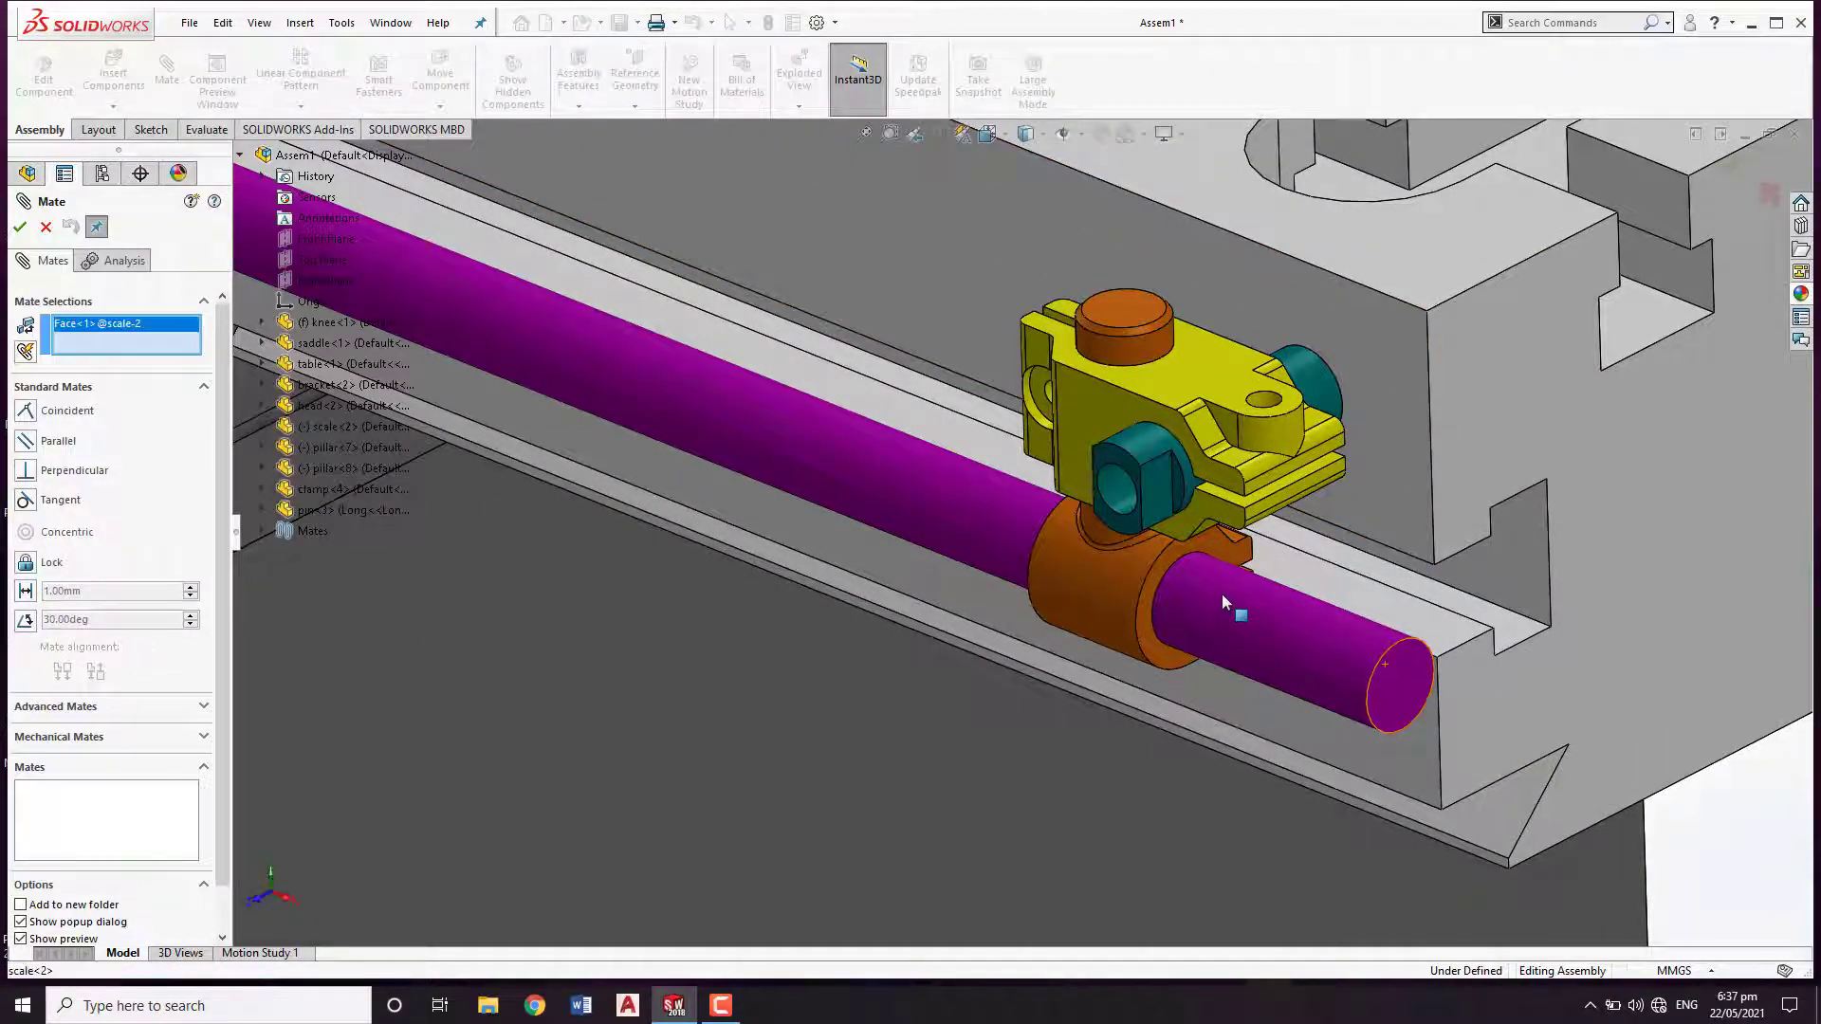
{"action": "left_click", "coordinate": [1224, 546]}
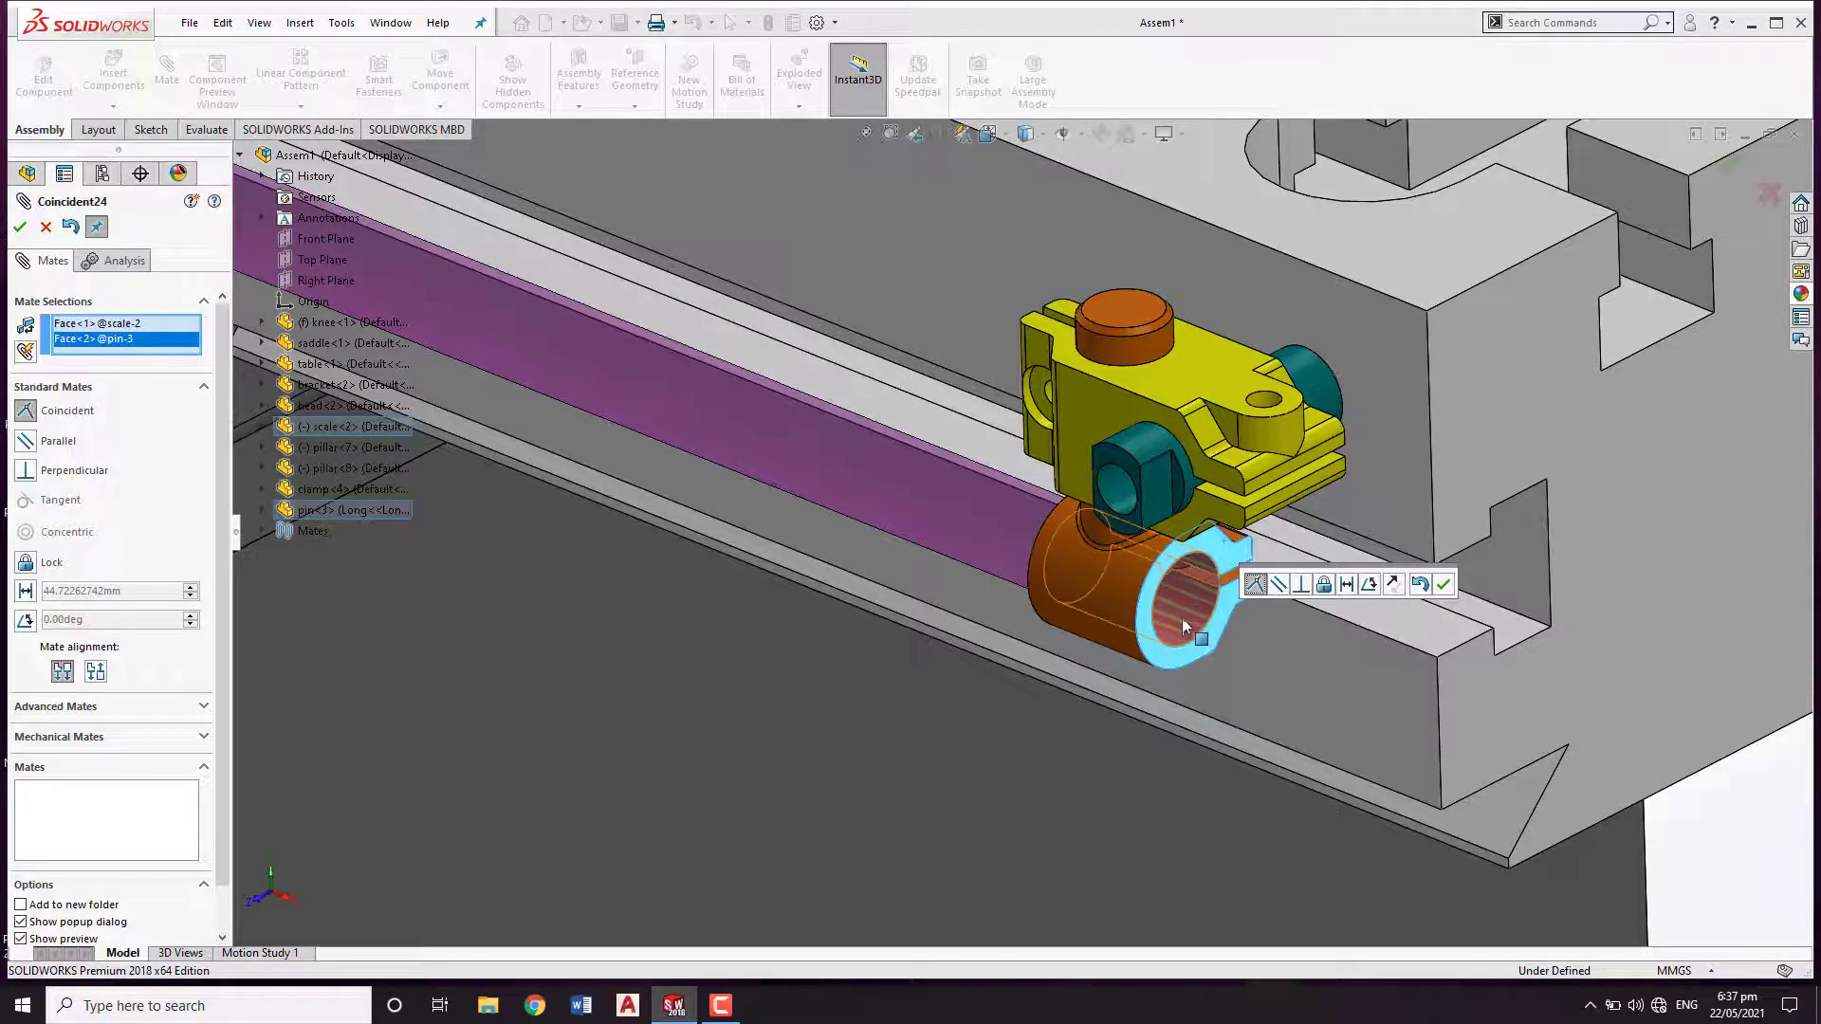
{"action": "left_click", "coordinate": [1442, 584]}
{"action": "scroll", "coordinate": [1327, 664], "scroll_direction": "up", "scroll_amount": 5}
{"action": "scroll", "coordinate": [1304, 651], "scroll_direction": "up", "scroll_amount": 8}
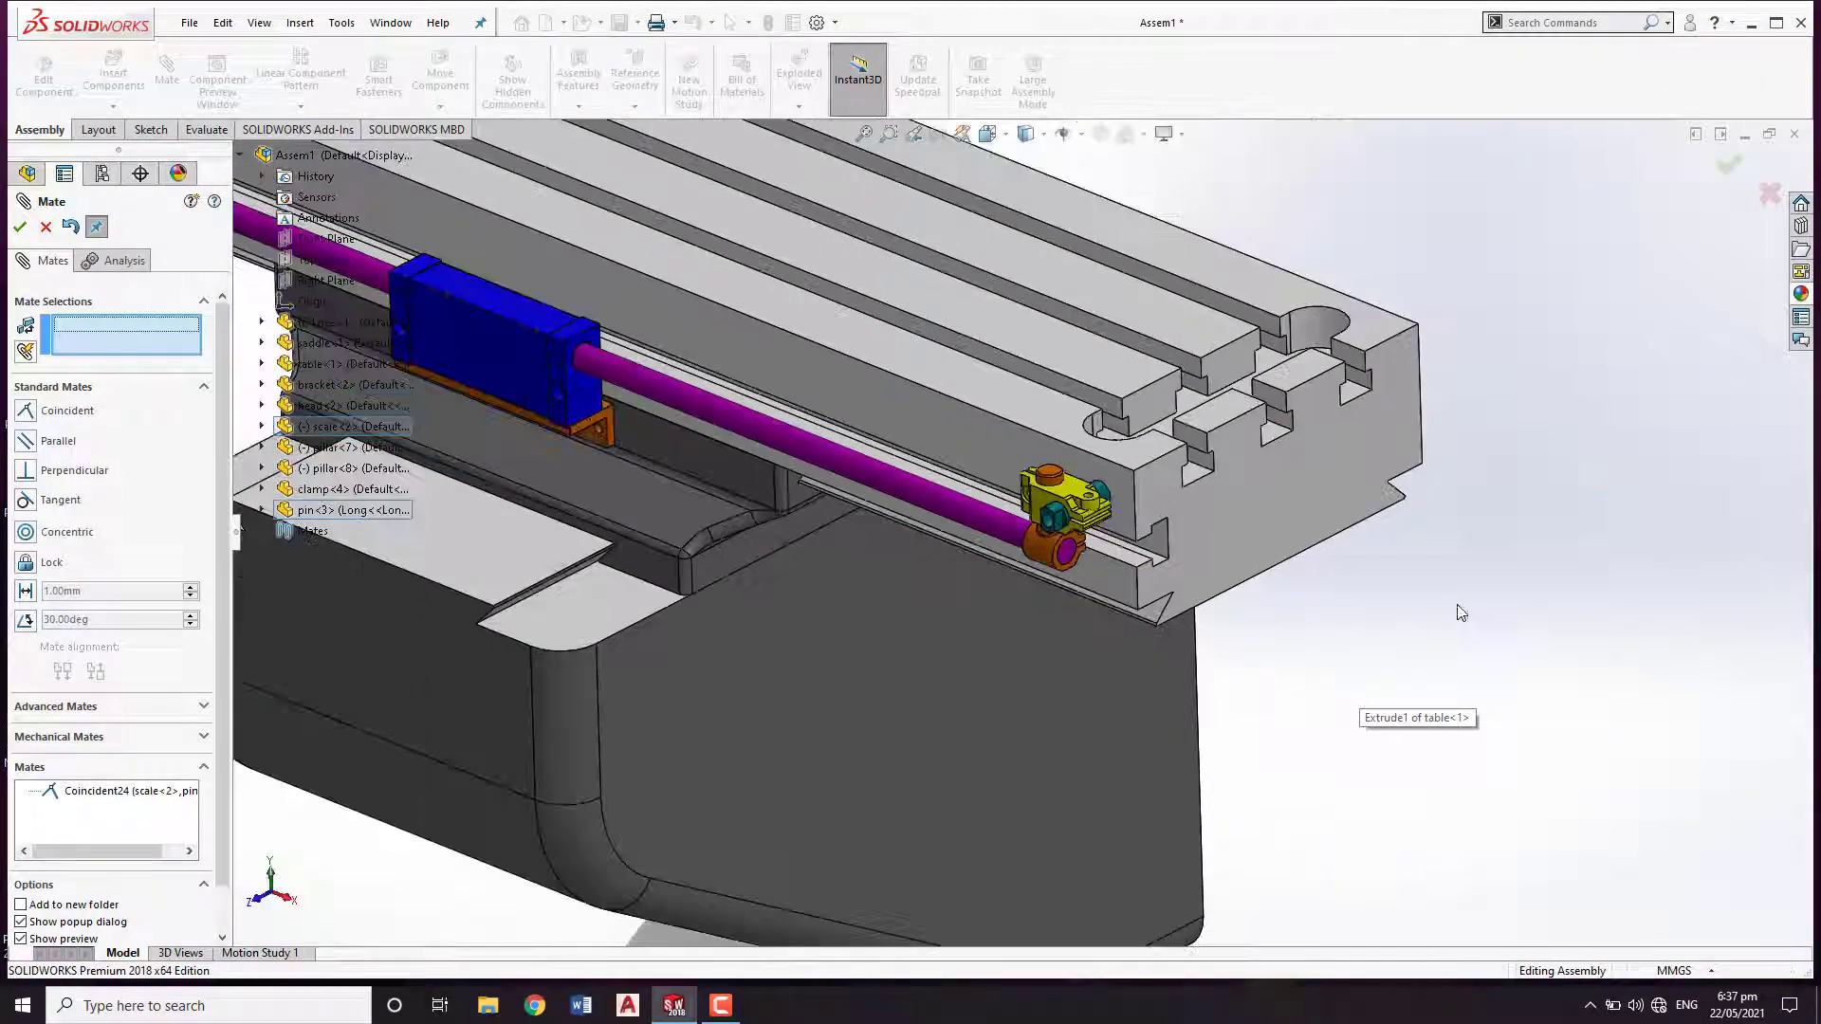
{"action": "left_click", "coordinate": [46, 227]}
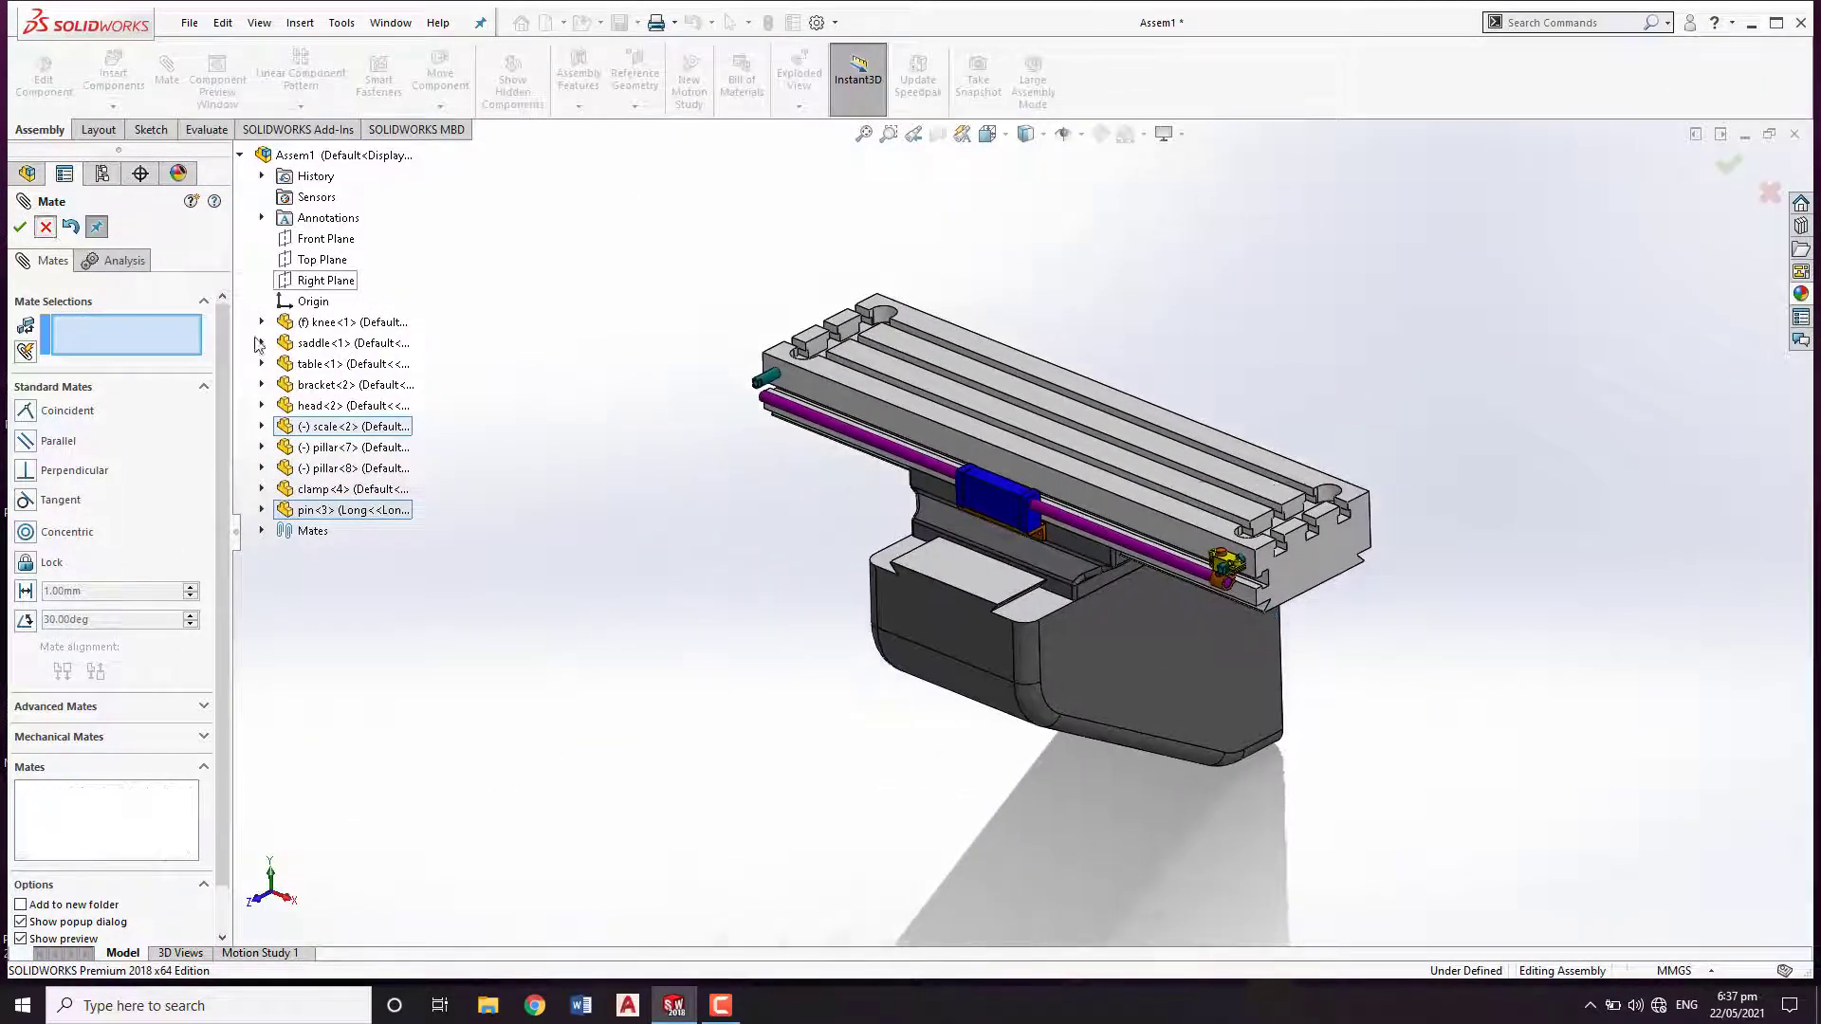
Copy the clamp and the pin and place the copies beside the far end of the scale rod, below the second pillar.
{"action": "scroll", "coordinate": [1129, 607], "scroll_direction": "down", "scroll_amount": 8}
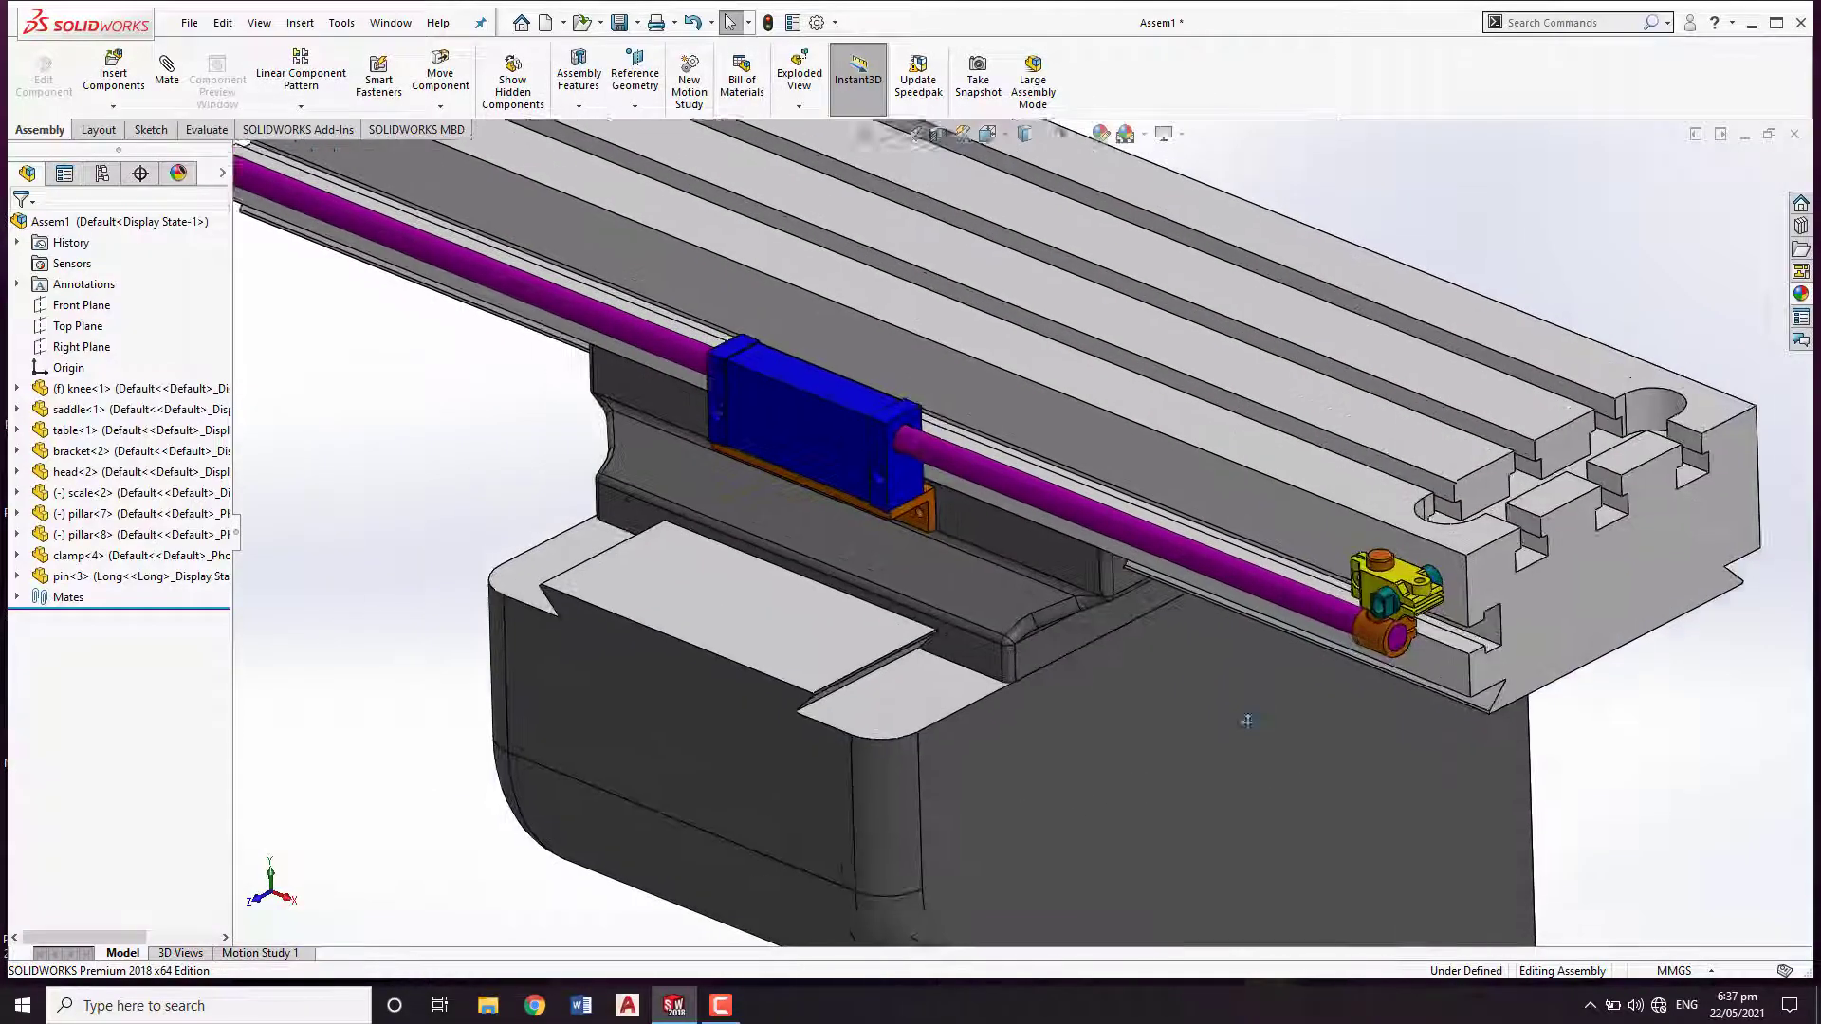
{"action": "scroll", "coordinate": [1138, 631], "scroll_direction": "up", "scroll_amount": 2}
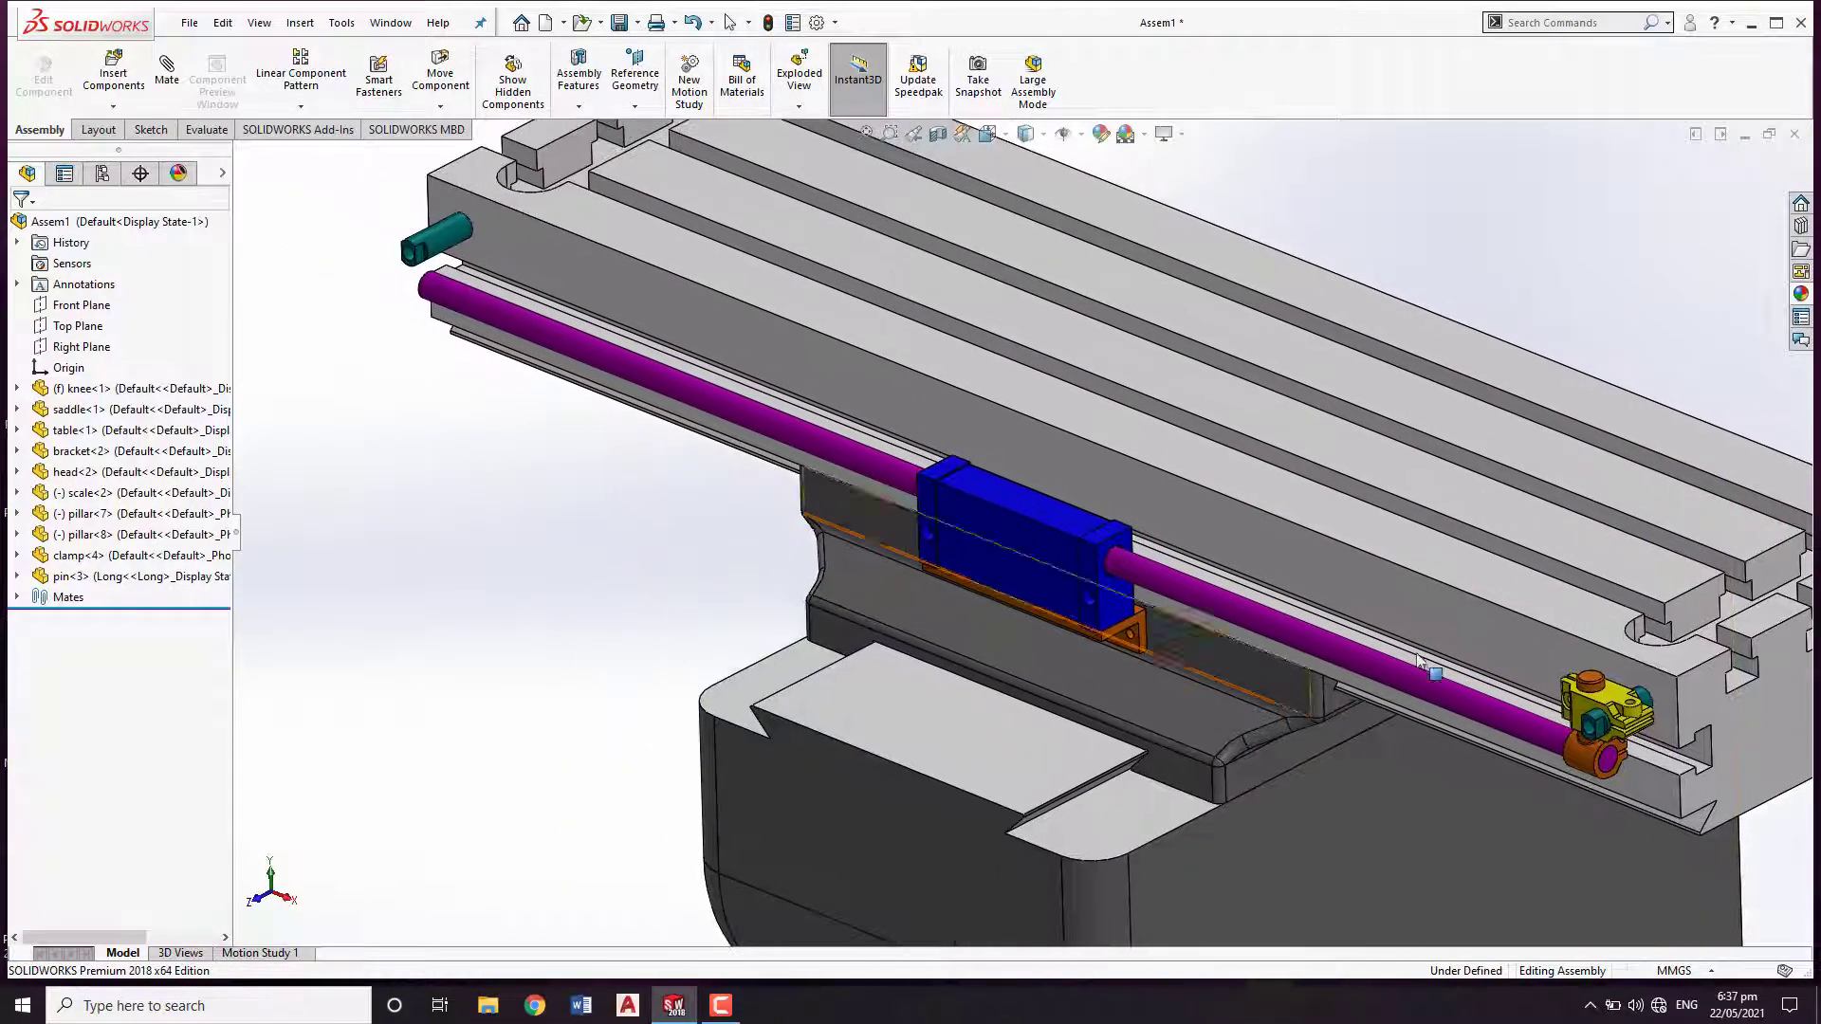
{"action": "scroll", "coordinate": [1602, 700], "scroll_direction": "down", "scroll_amount": 2}
{"action": "left_click", "coordinate": [1607, 702]}
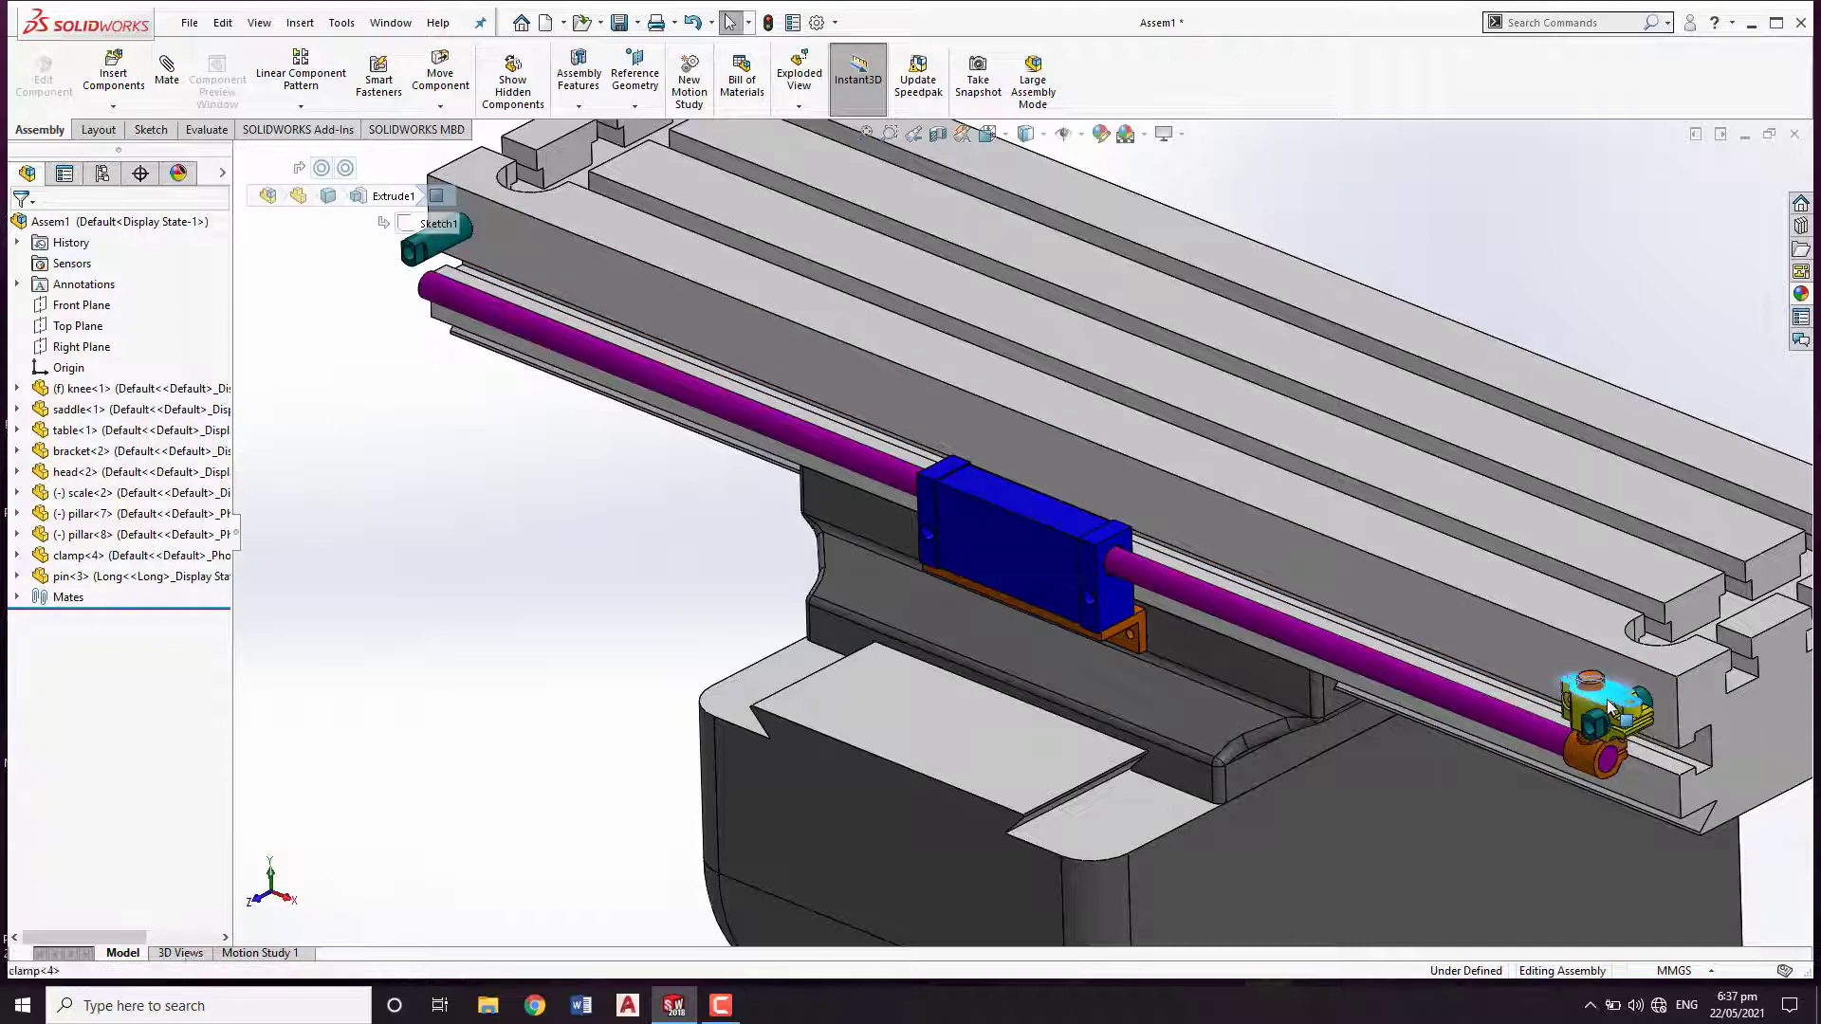
{"action": "left_click_drag", "start_coordinate": [1617, 703], "coordinate": [452, 431], "text": "ctrl"}
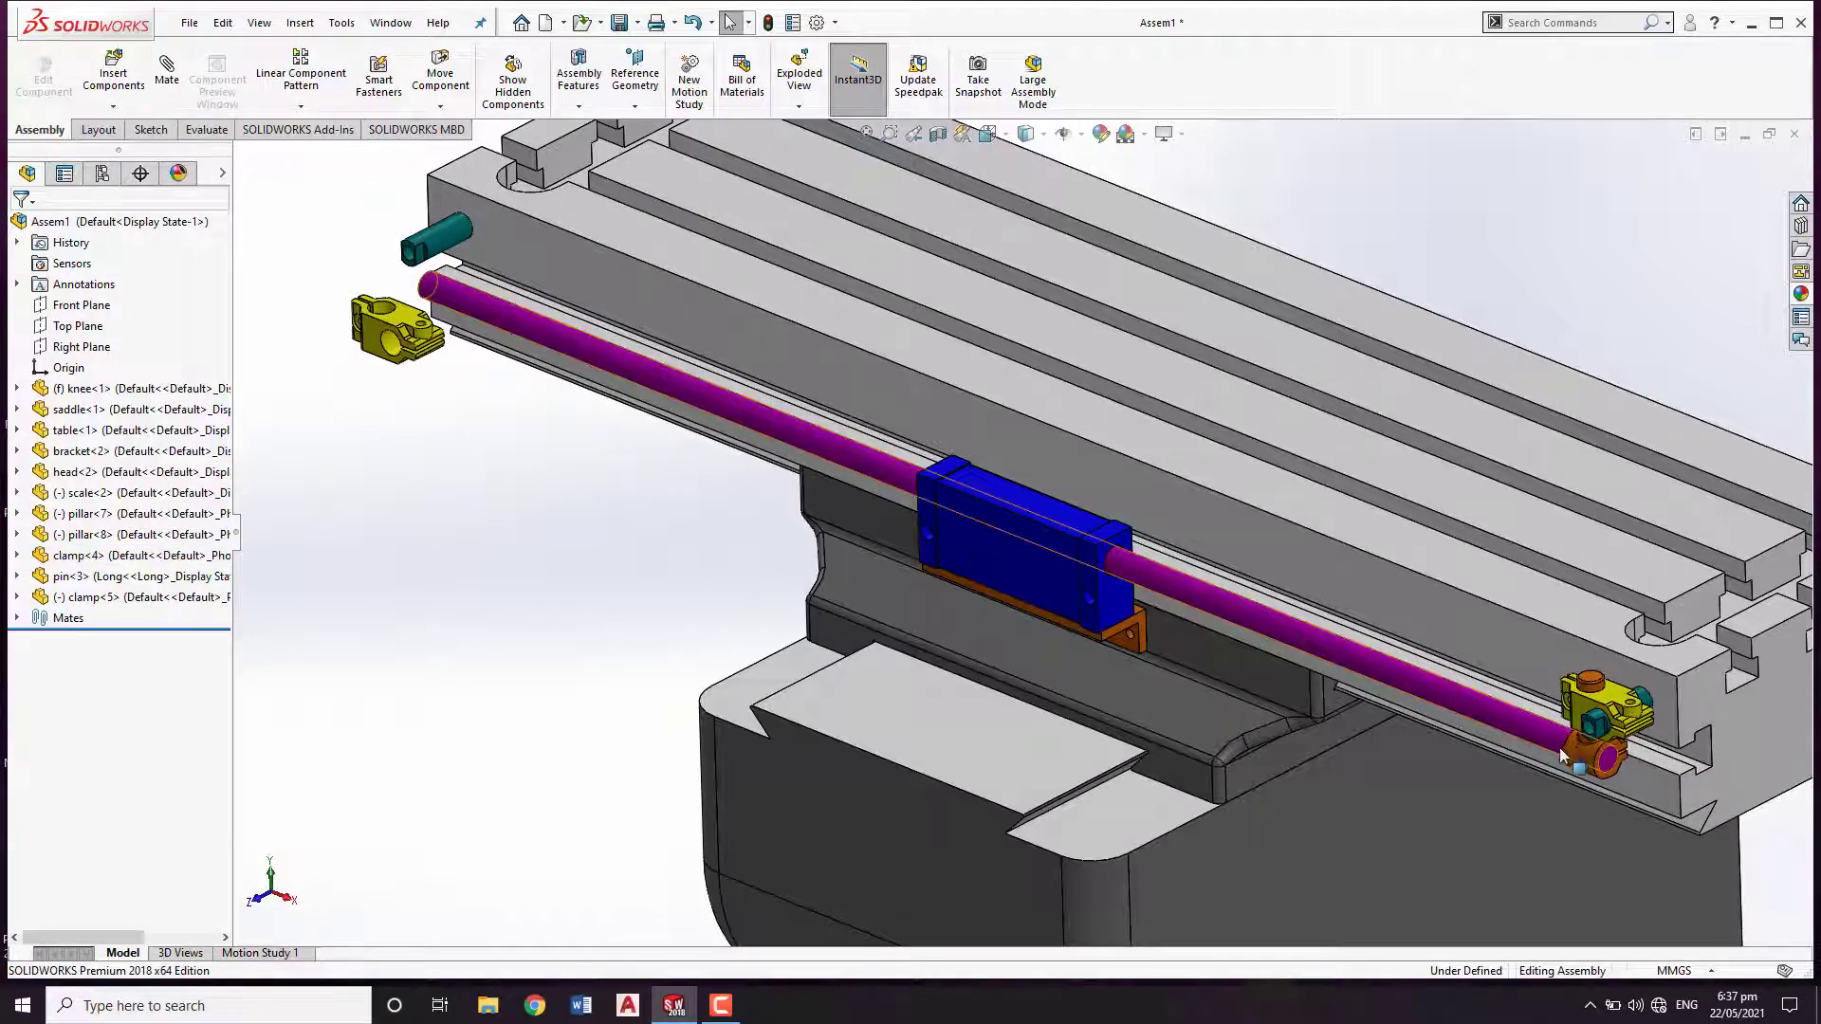
{"action": "left_click", "coordinate": [1579, 765]}
{"action": "left_click_drag", "start_coordinate": [1580, 764], "coordinate": [421, 488], "text": "ctrl"}
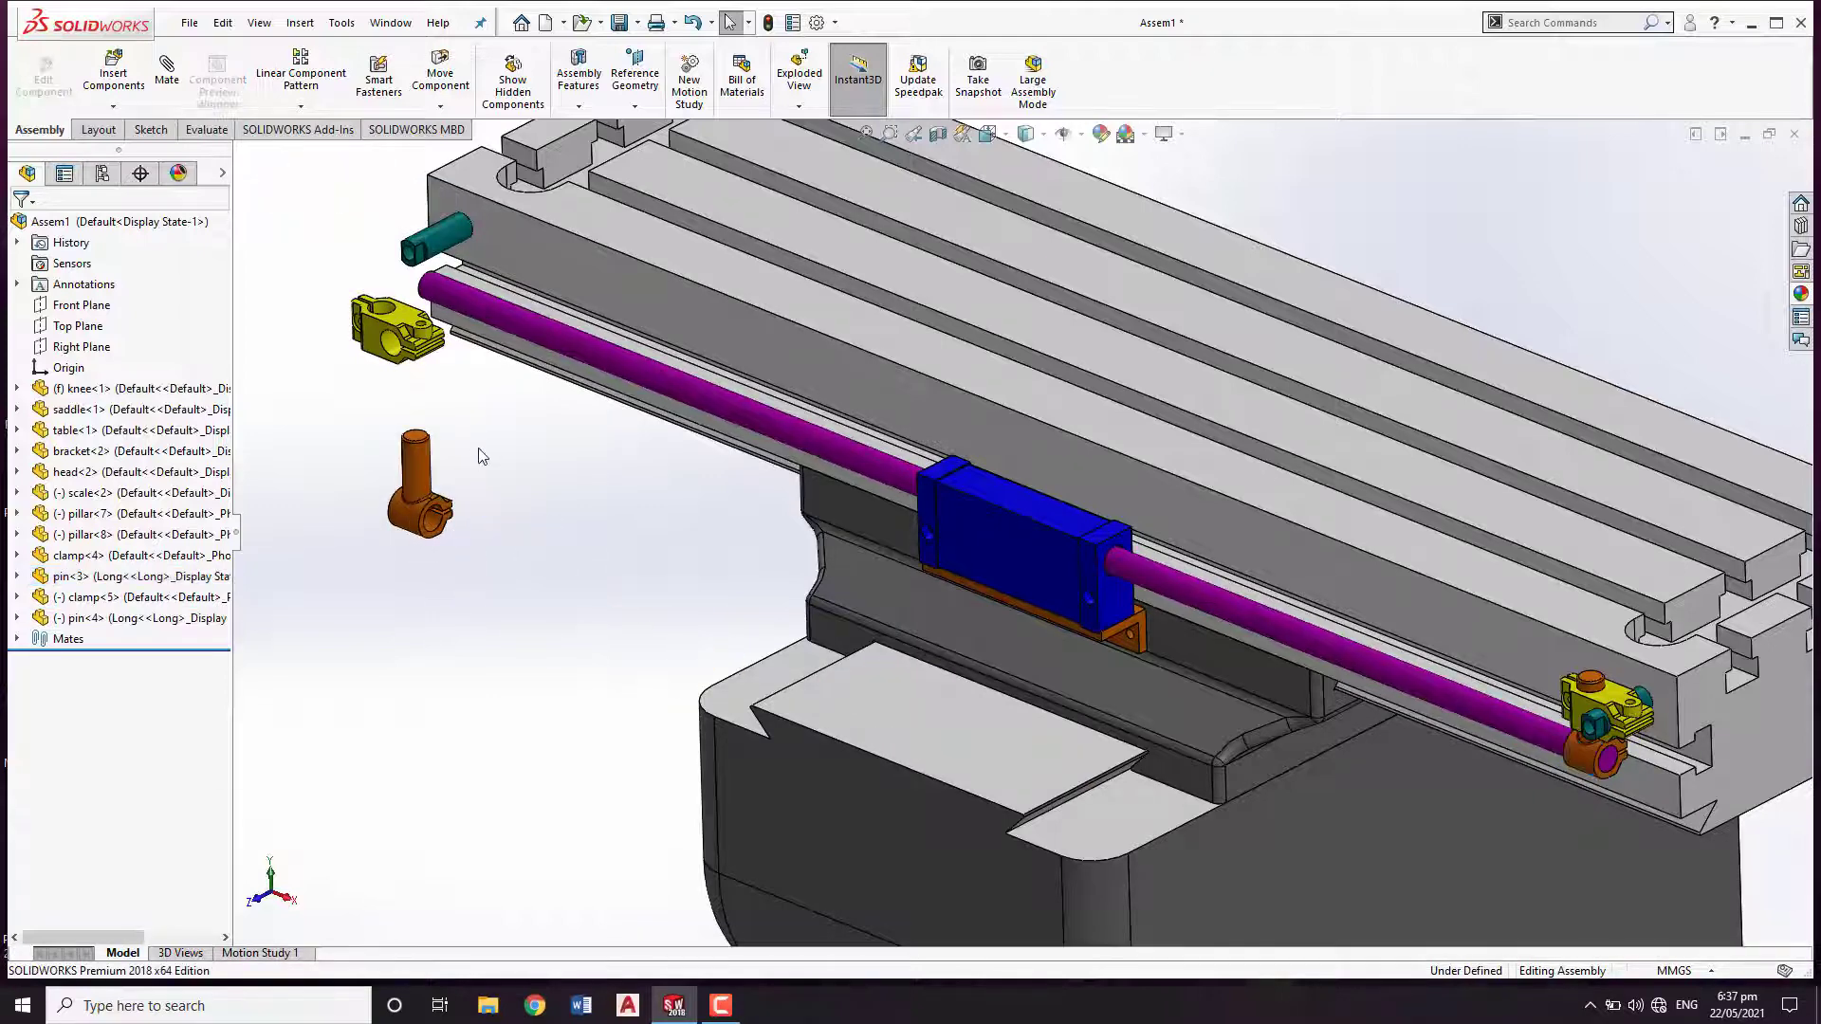
Add a concentric mate between the copied clamp's upward-facing bore and the far pillar's cylindrical face.
{"action": "scroll", "coordinate": [448, 364], "scroll_direction": "down", "scroll_amount": 10}
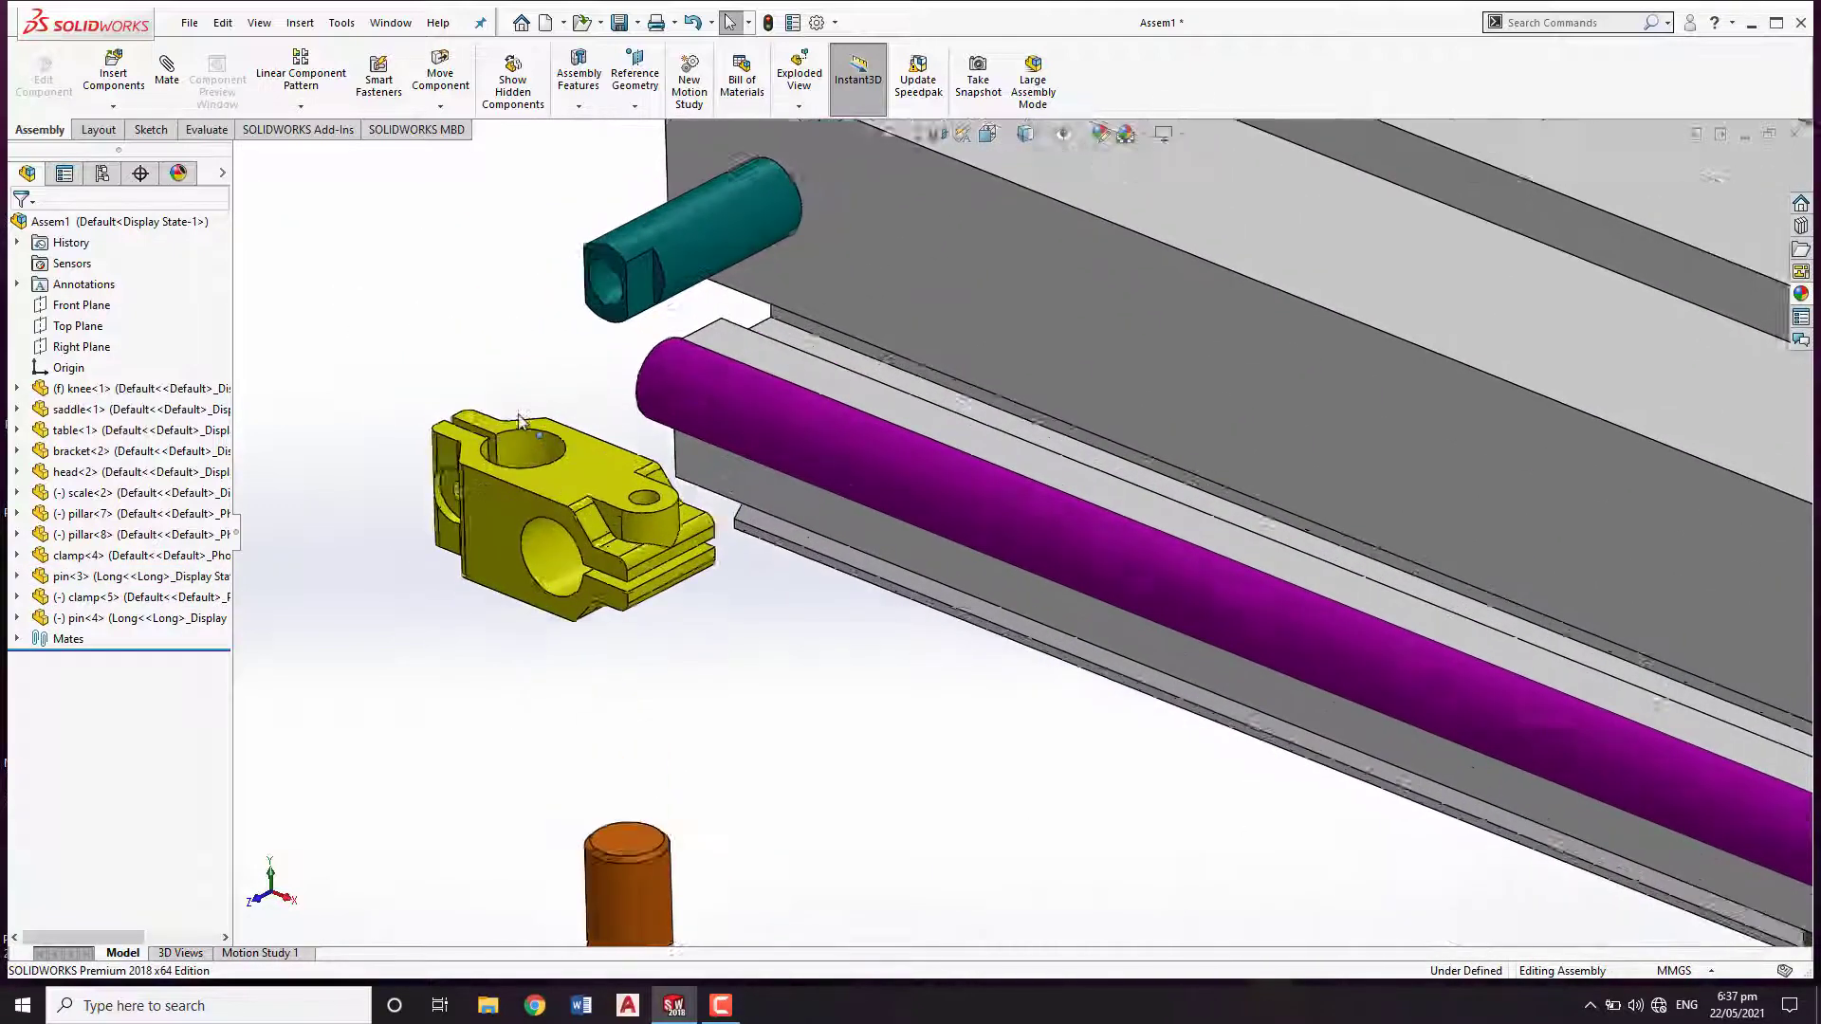
{"action": "scroll", "coordinate": [597, 422], "scroll_direction": "up", "scroll_amount": 3}
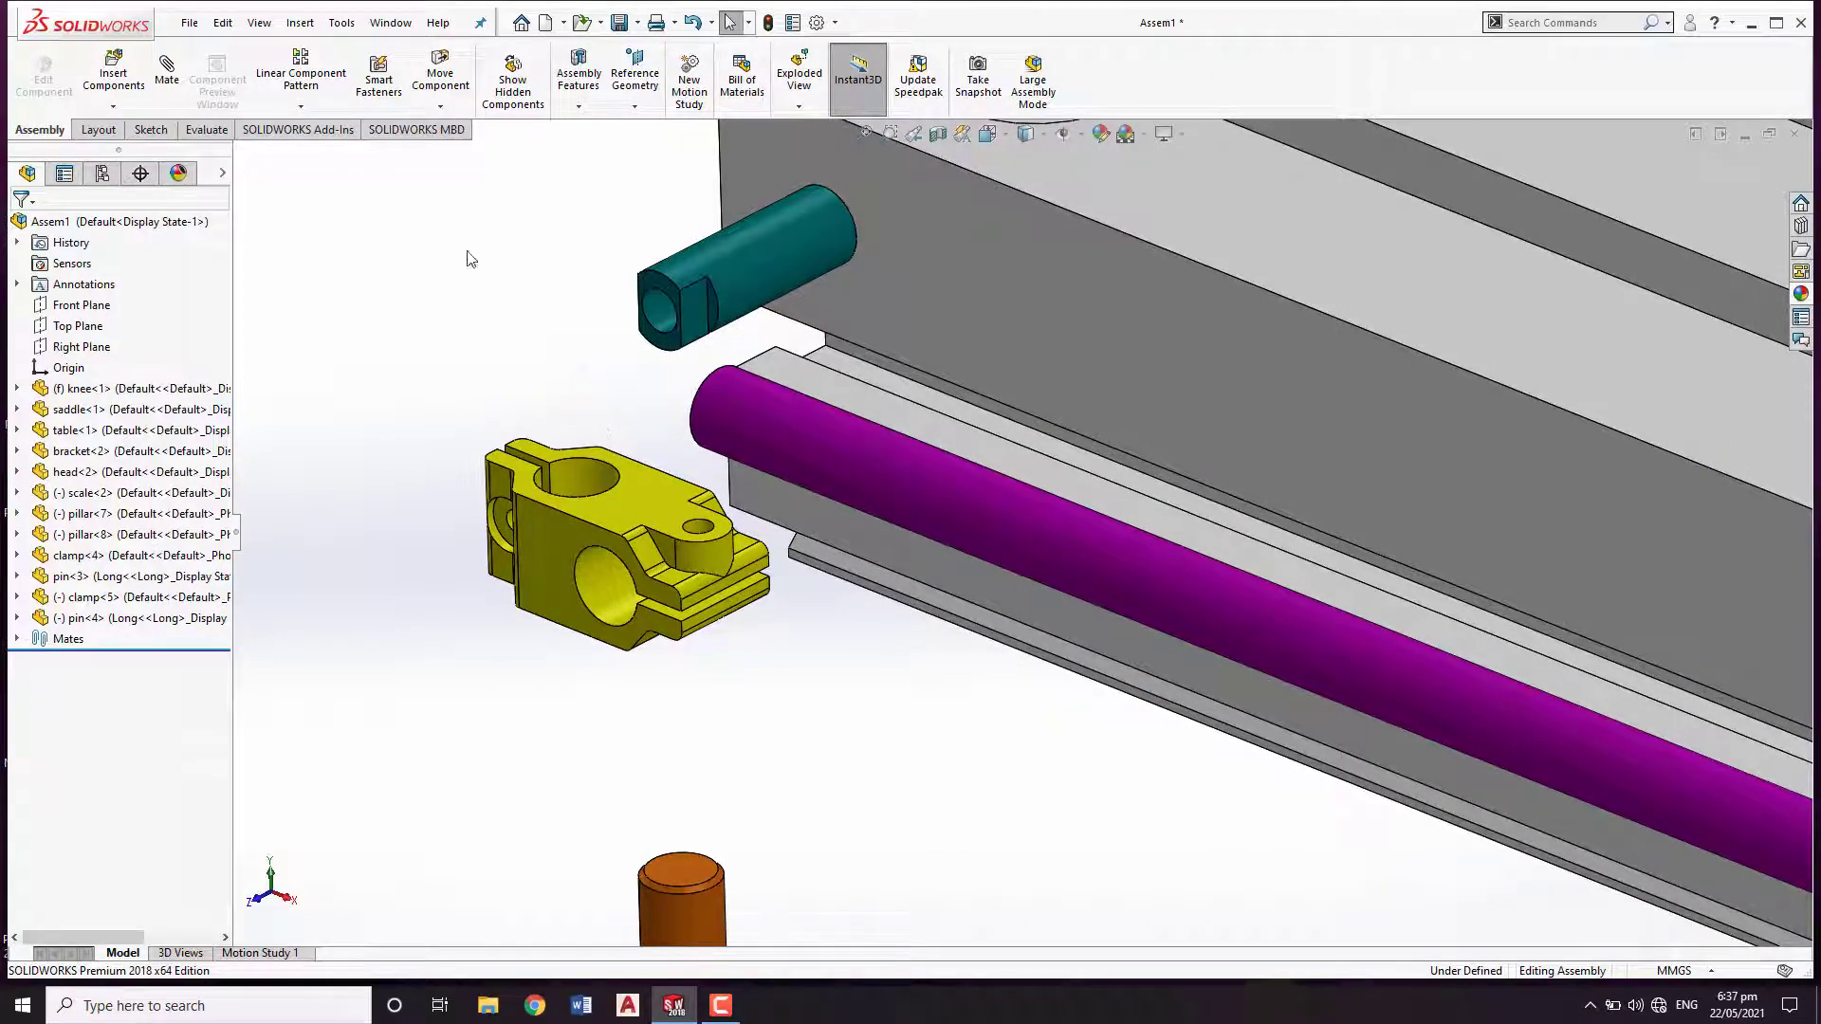
{"action": "left_click", "coordinate": [166, 69]}
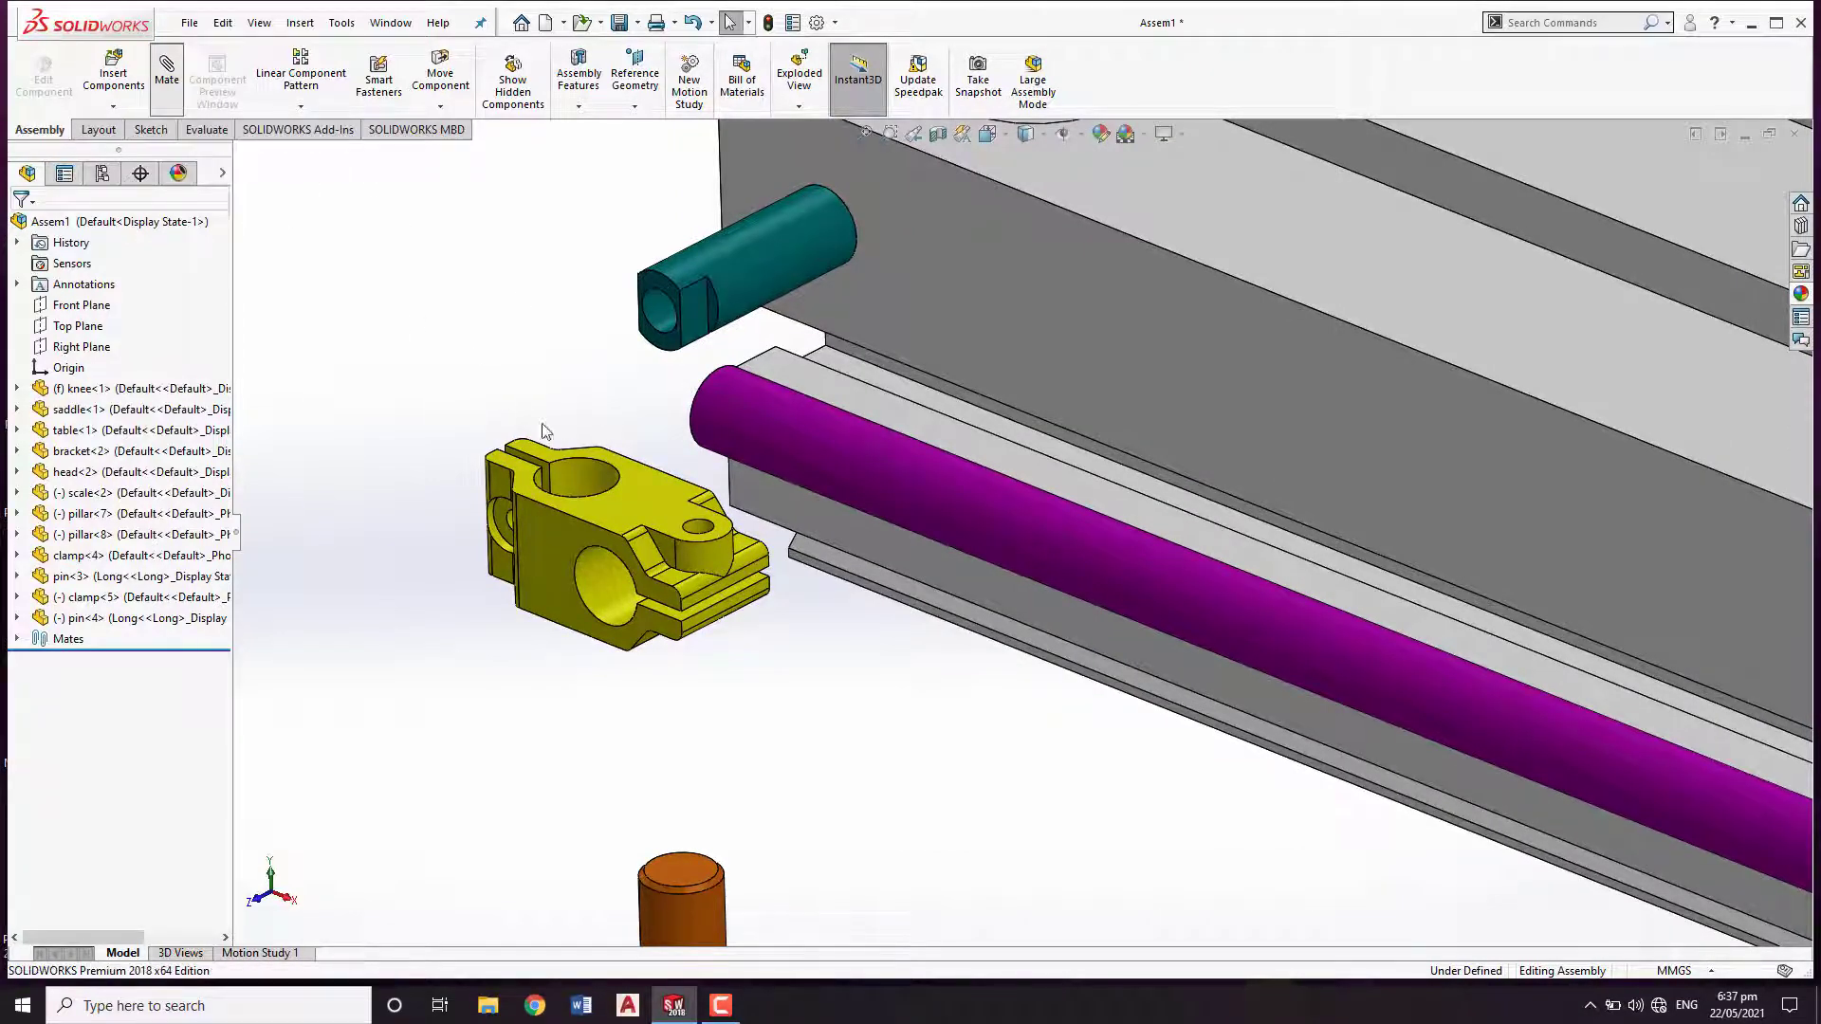
{"action": "left_click", "coordinate": [581, 470]}
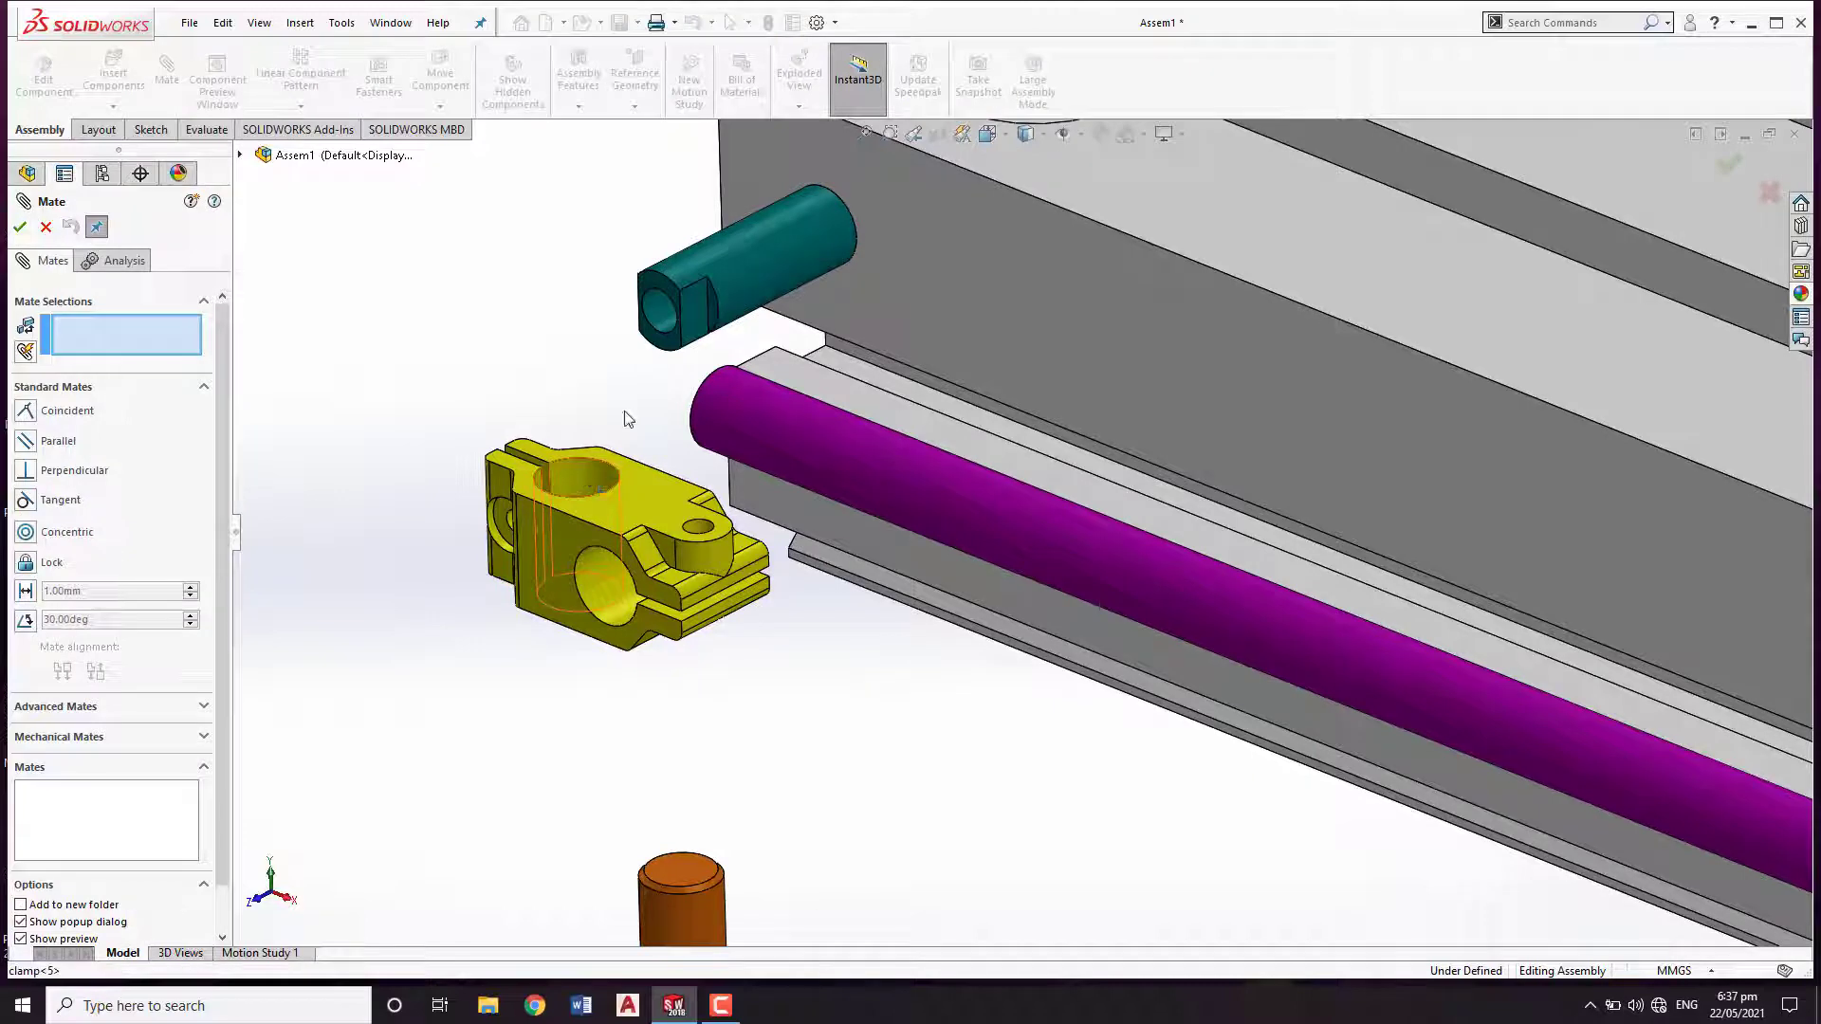
{"action": "left_click", "coordinate": [724, 351]}
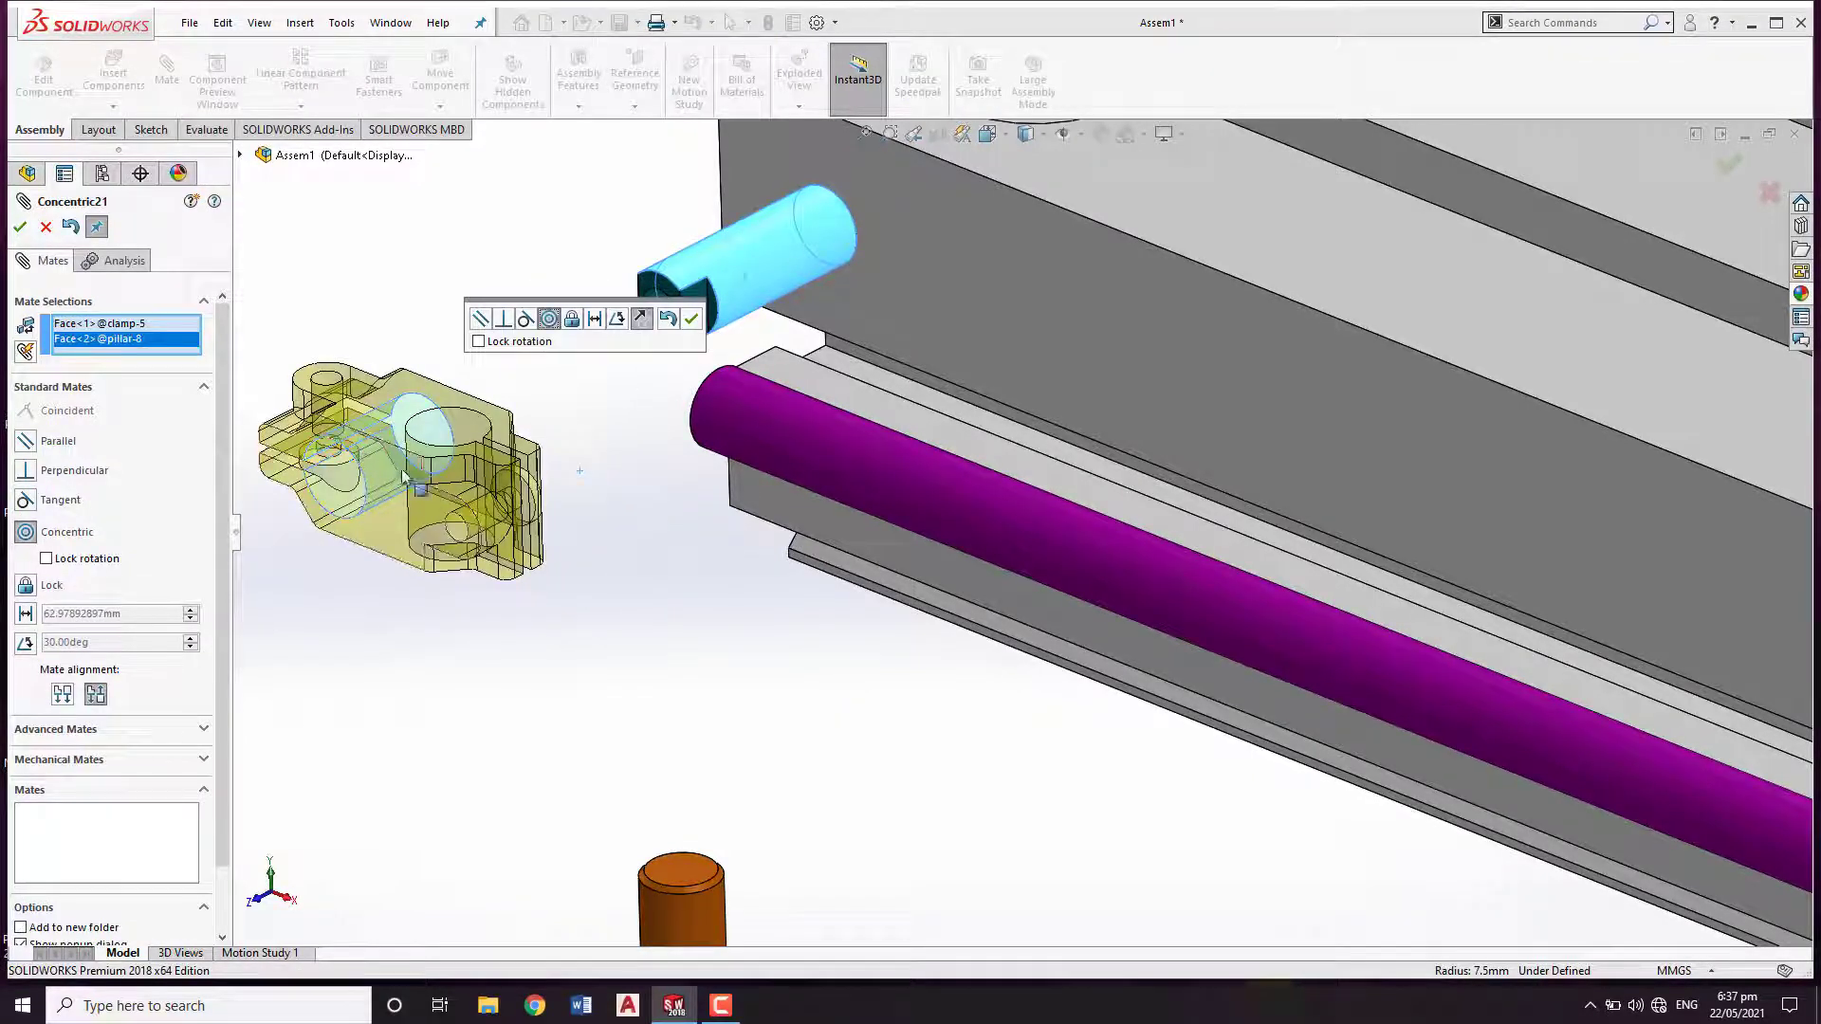
{"action": "left_click", "coordinate": [691, 324]}
Add a concentric mate between the copied pin's shaft and the vertical bore of the reoriented clamp copy.
{"action": "scroll", "coordinate": [762, 647], "scroll_direction": "up", "scroll_amount": 2}
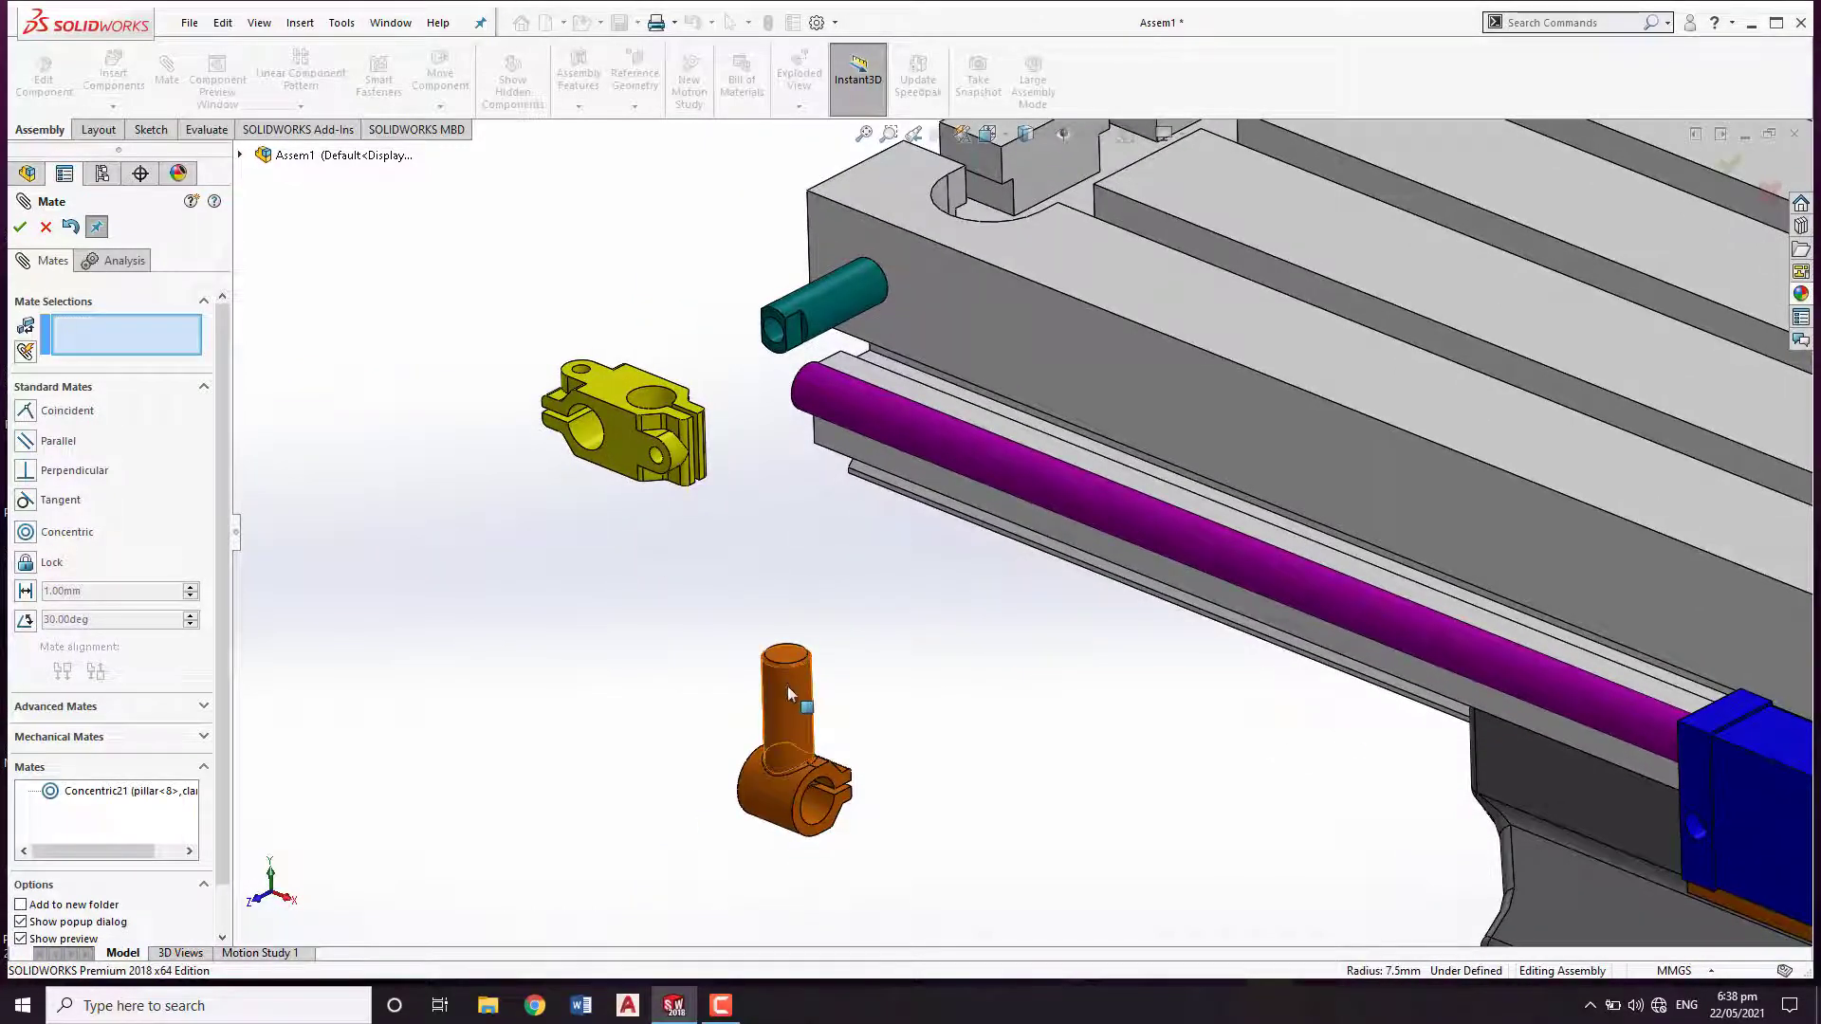
{"action": "left_click", "coordinate": [787, 686]}
{"action": "scroll", "coordinate": [658, 436], "scroll_direction": "down", "scroll_amount": 3}
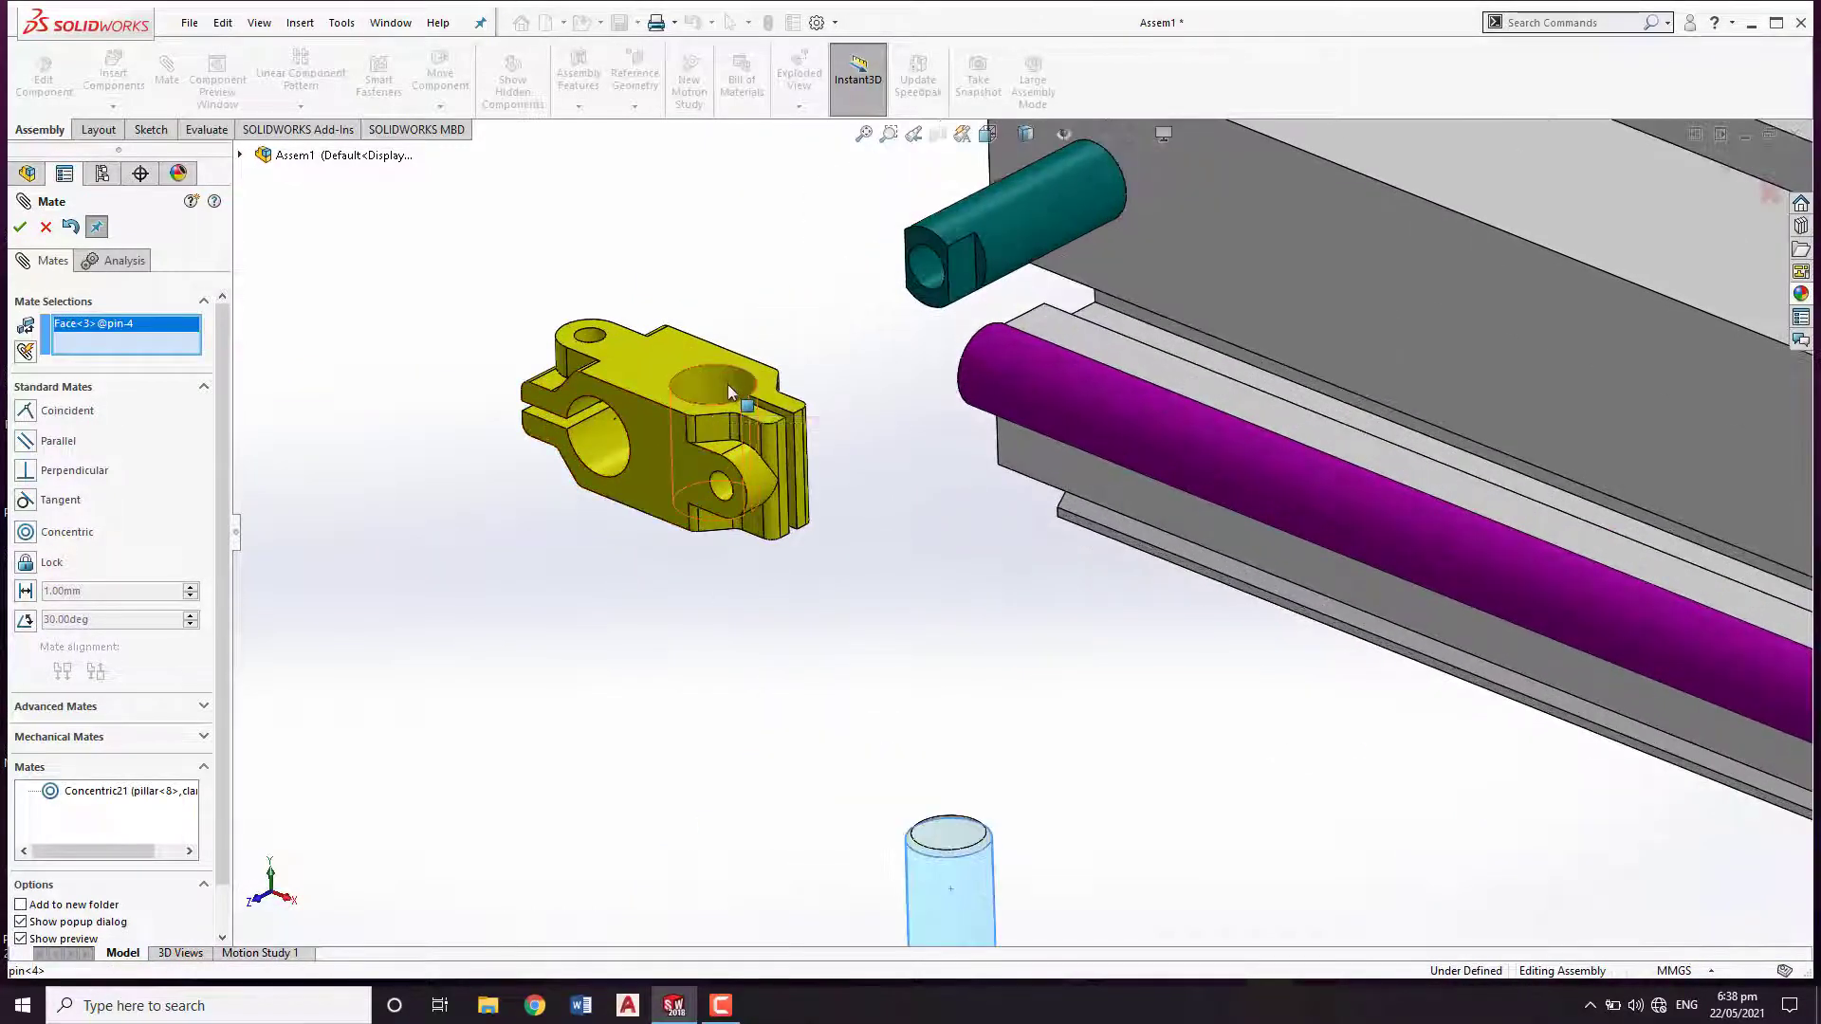
{"action": "left_click", "coordinate": [714, 384]}
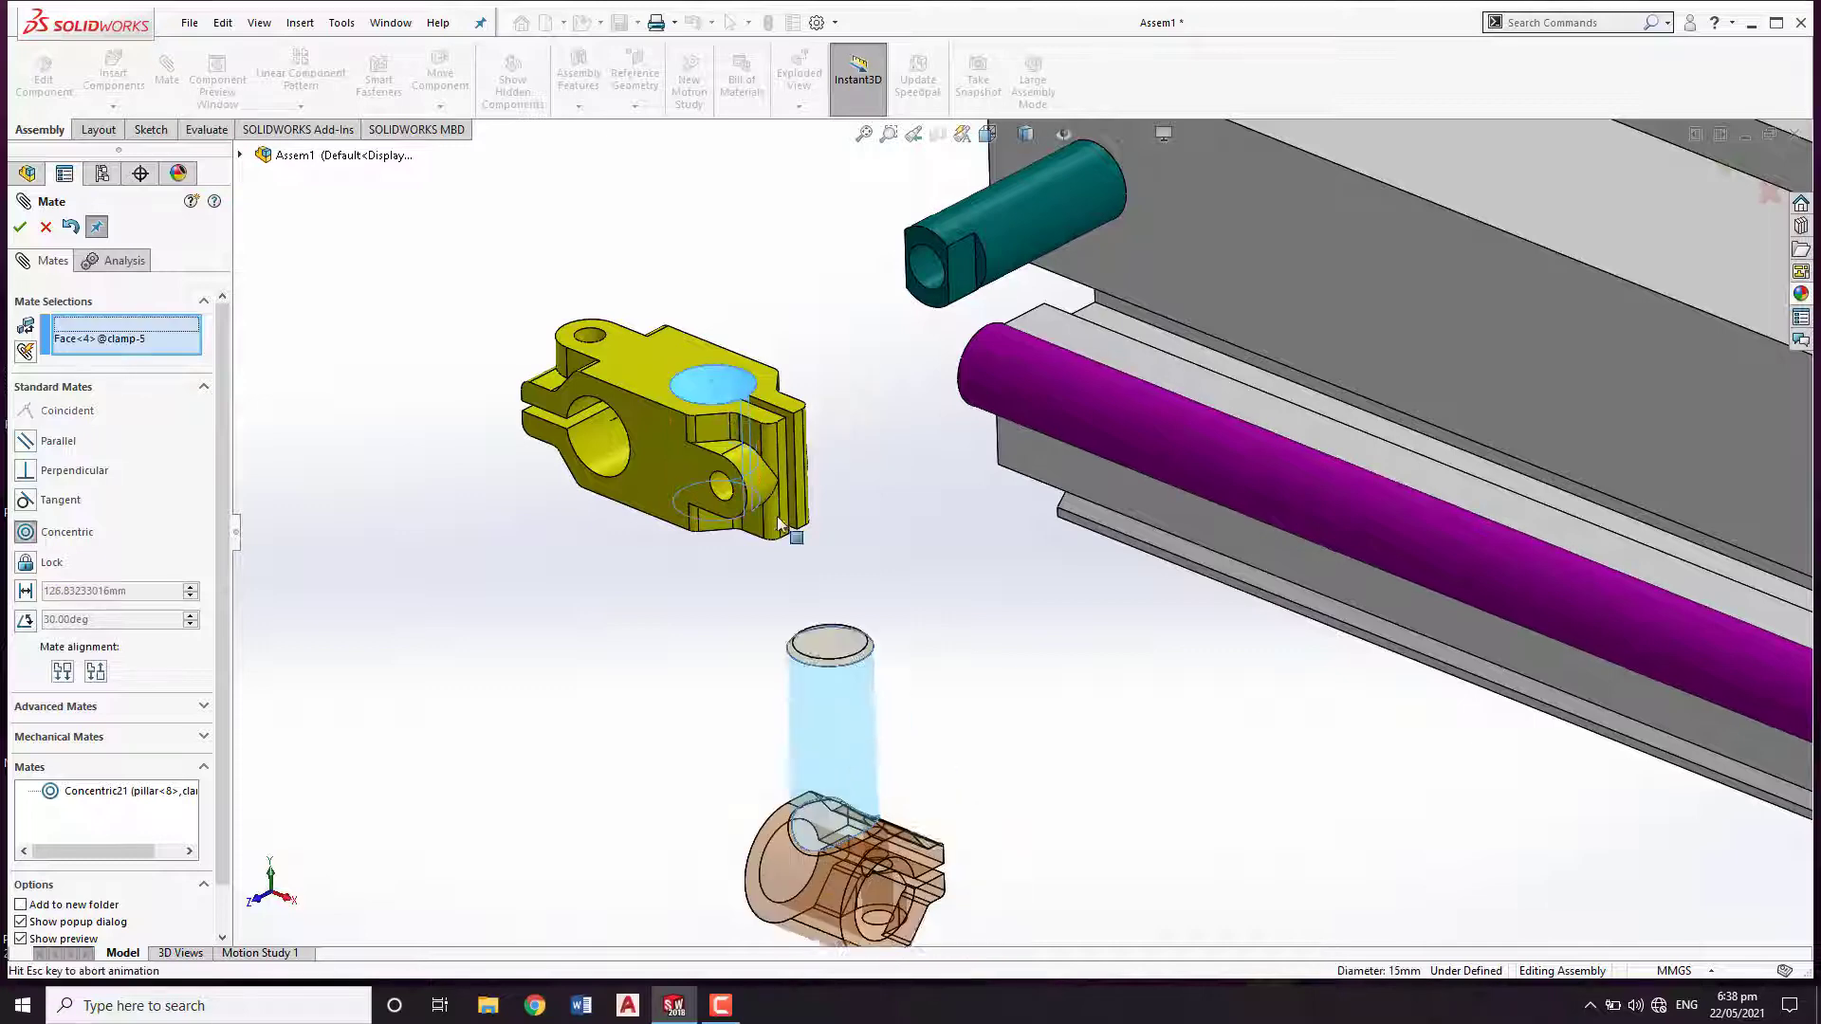
{"action": "left_click", "coordinate": [760, 483]}
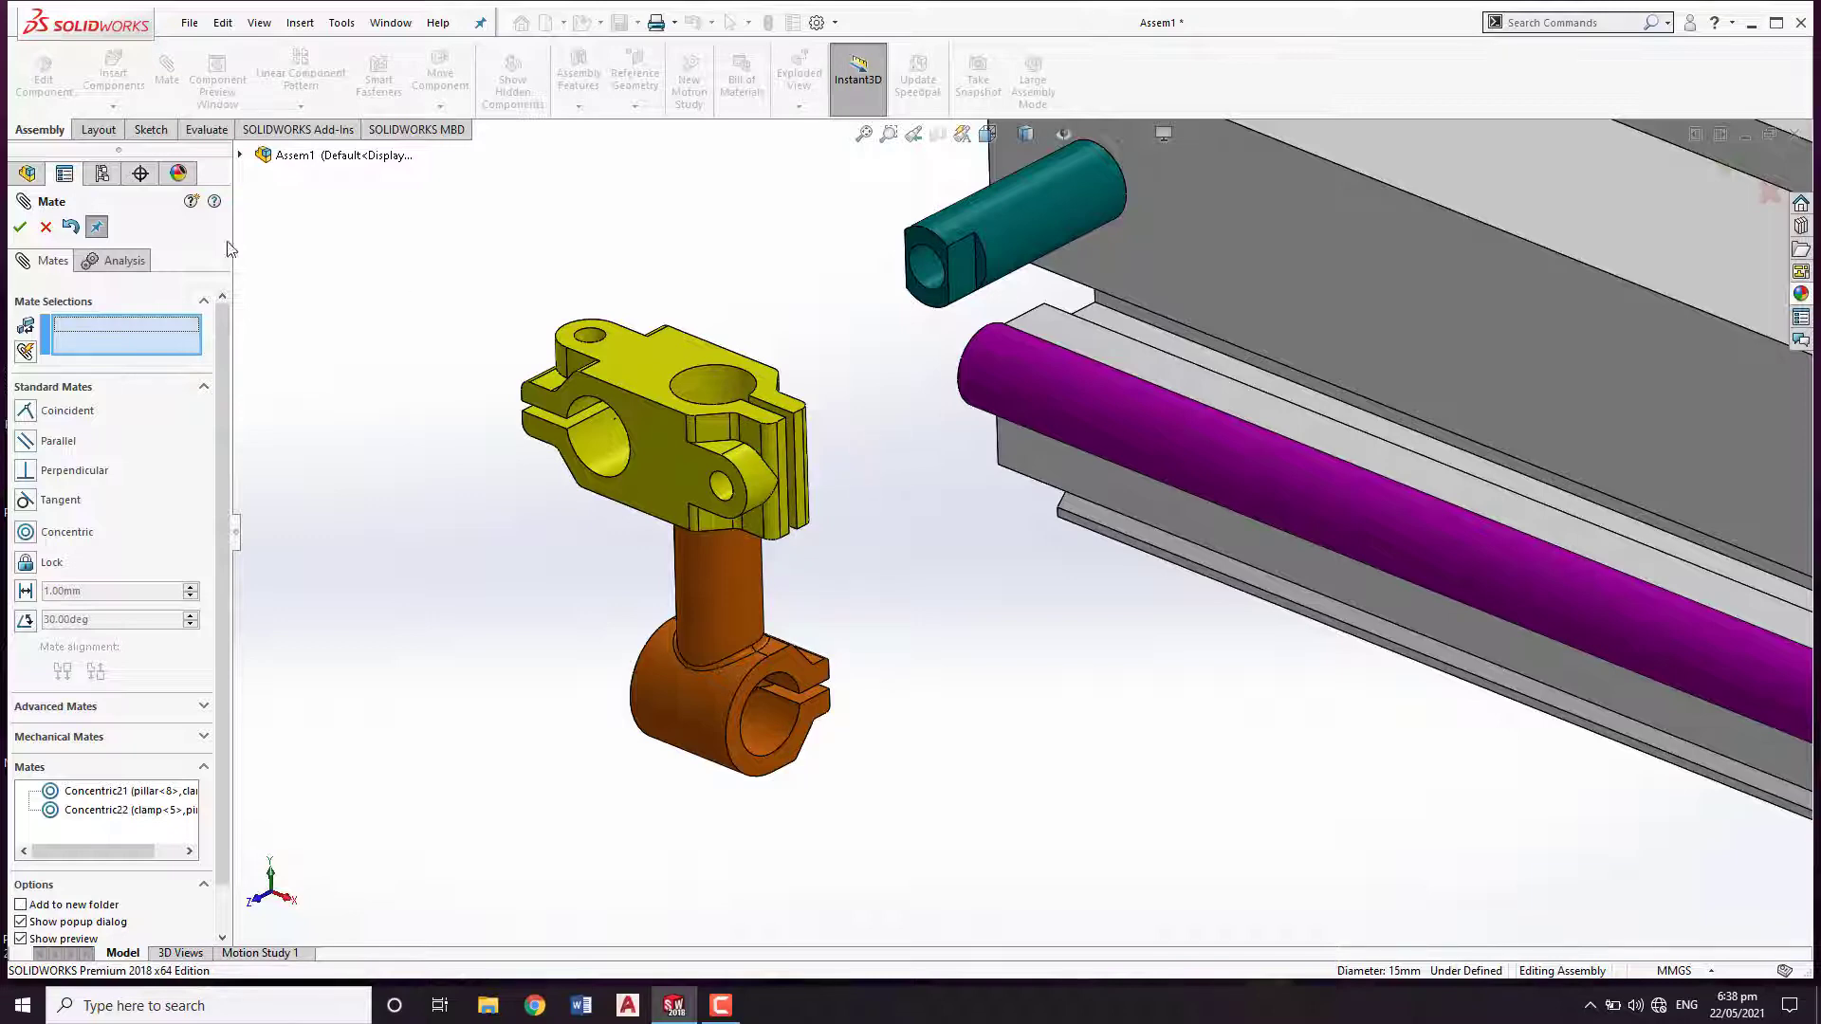
Add a concentric mate between the scale rod's cylindrical face and the copied pin's ring bore.
{"action": "left_click", "coordinate": [1056, 395]}
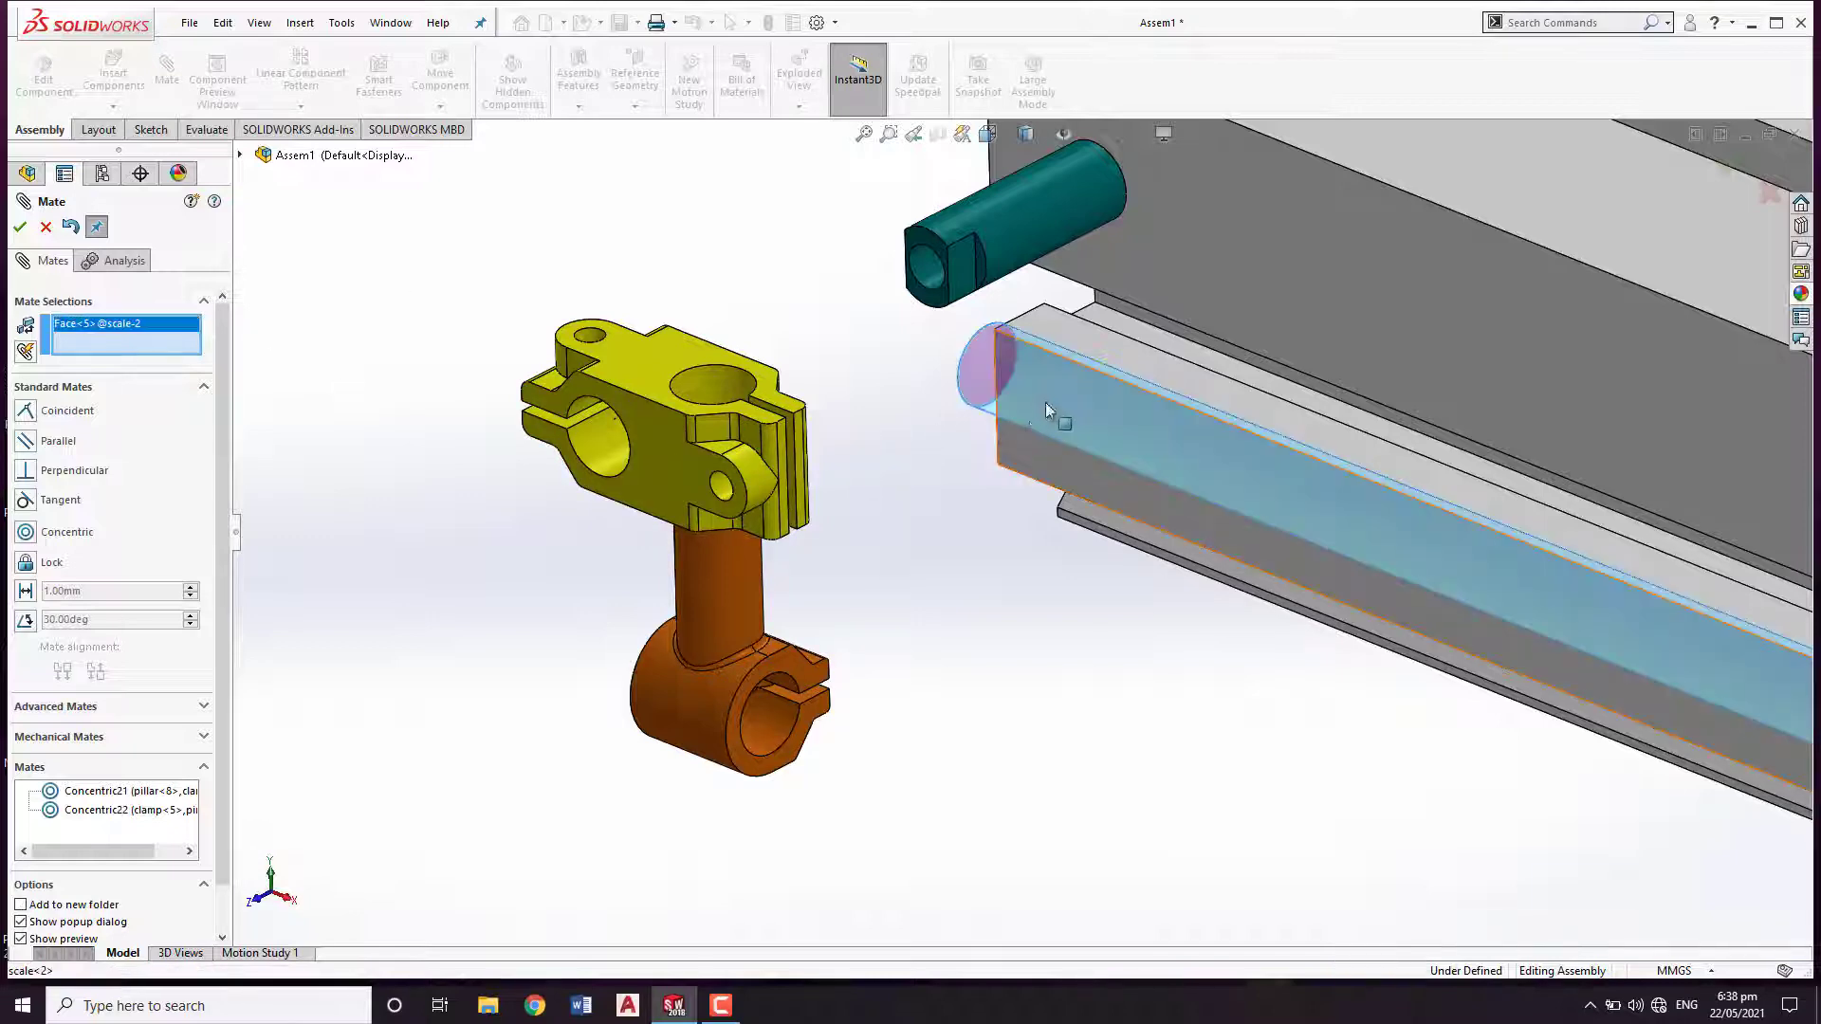
{"action": "left_click", "coordinate": [786, 723]}
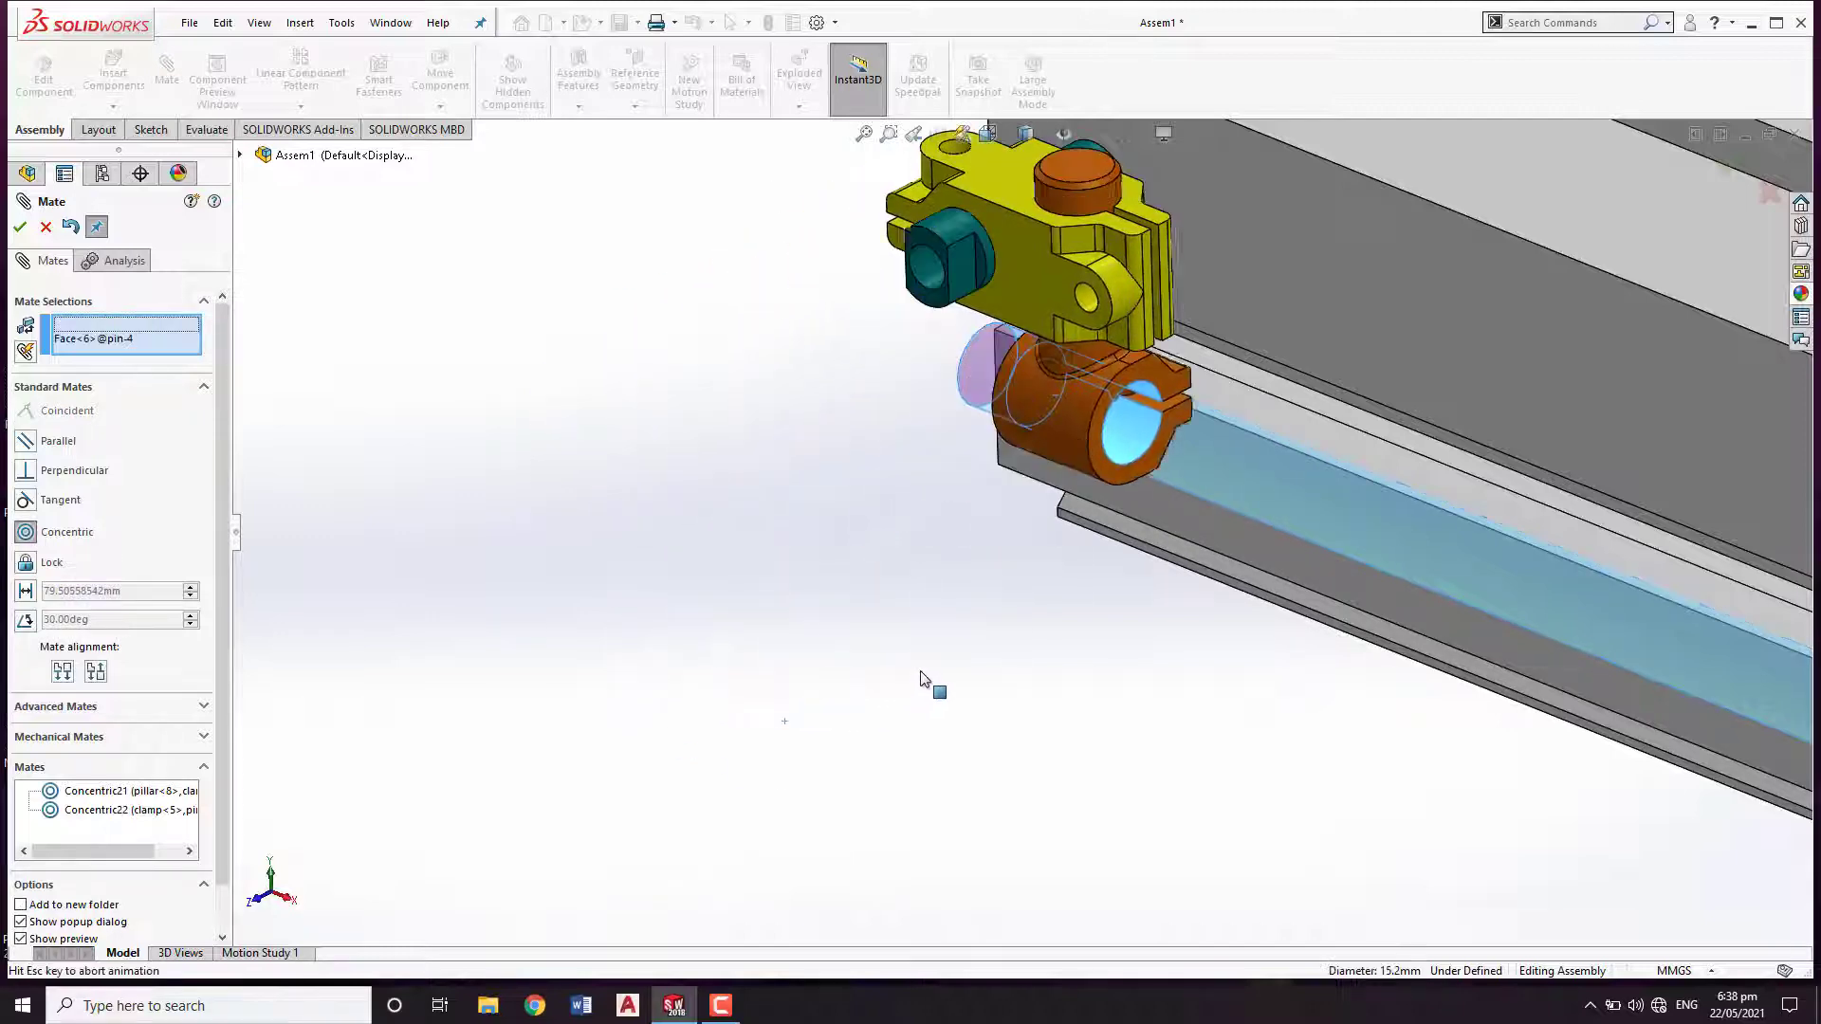
{"action": "left_click", "coordinate": [1157, 702]}
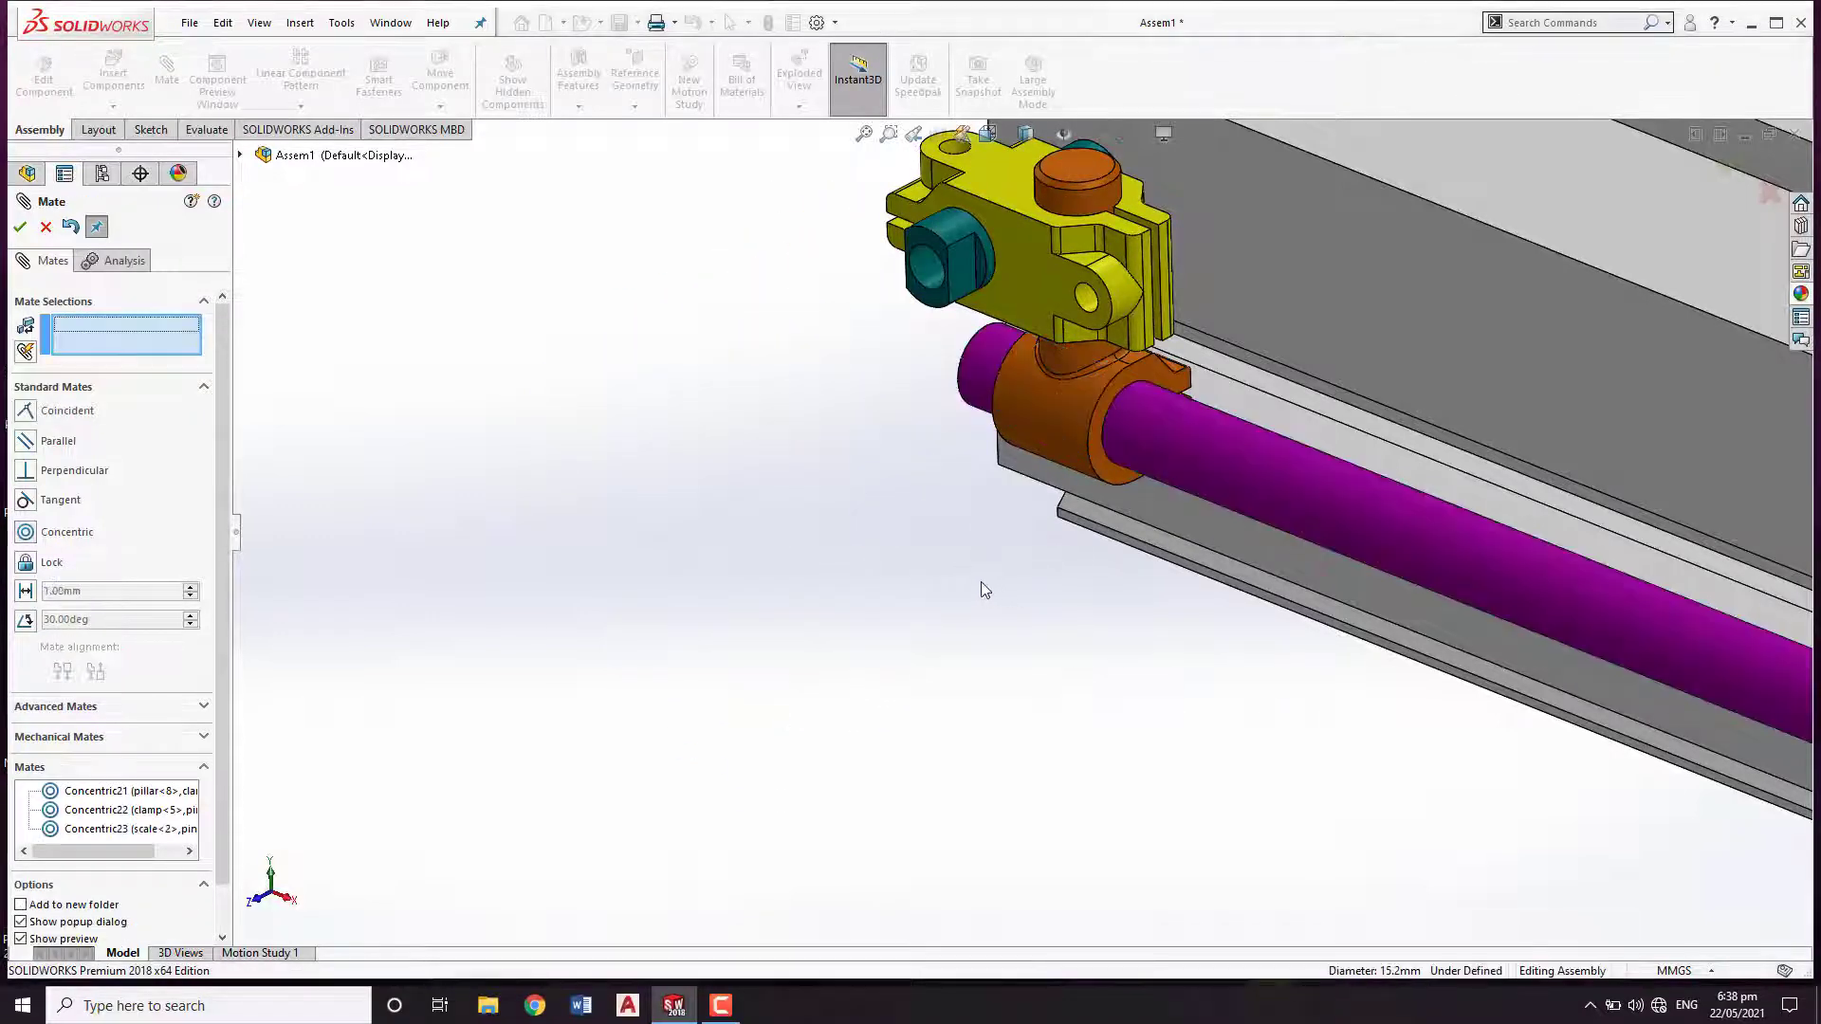
Examine the whole table assembly, checking the clamps and pins at both ends of the scale rod from several angles.
{"action": "scroll", "coordinate": [1071, 531], "scroll_direction": "up", "scroll_amount": 3}
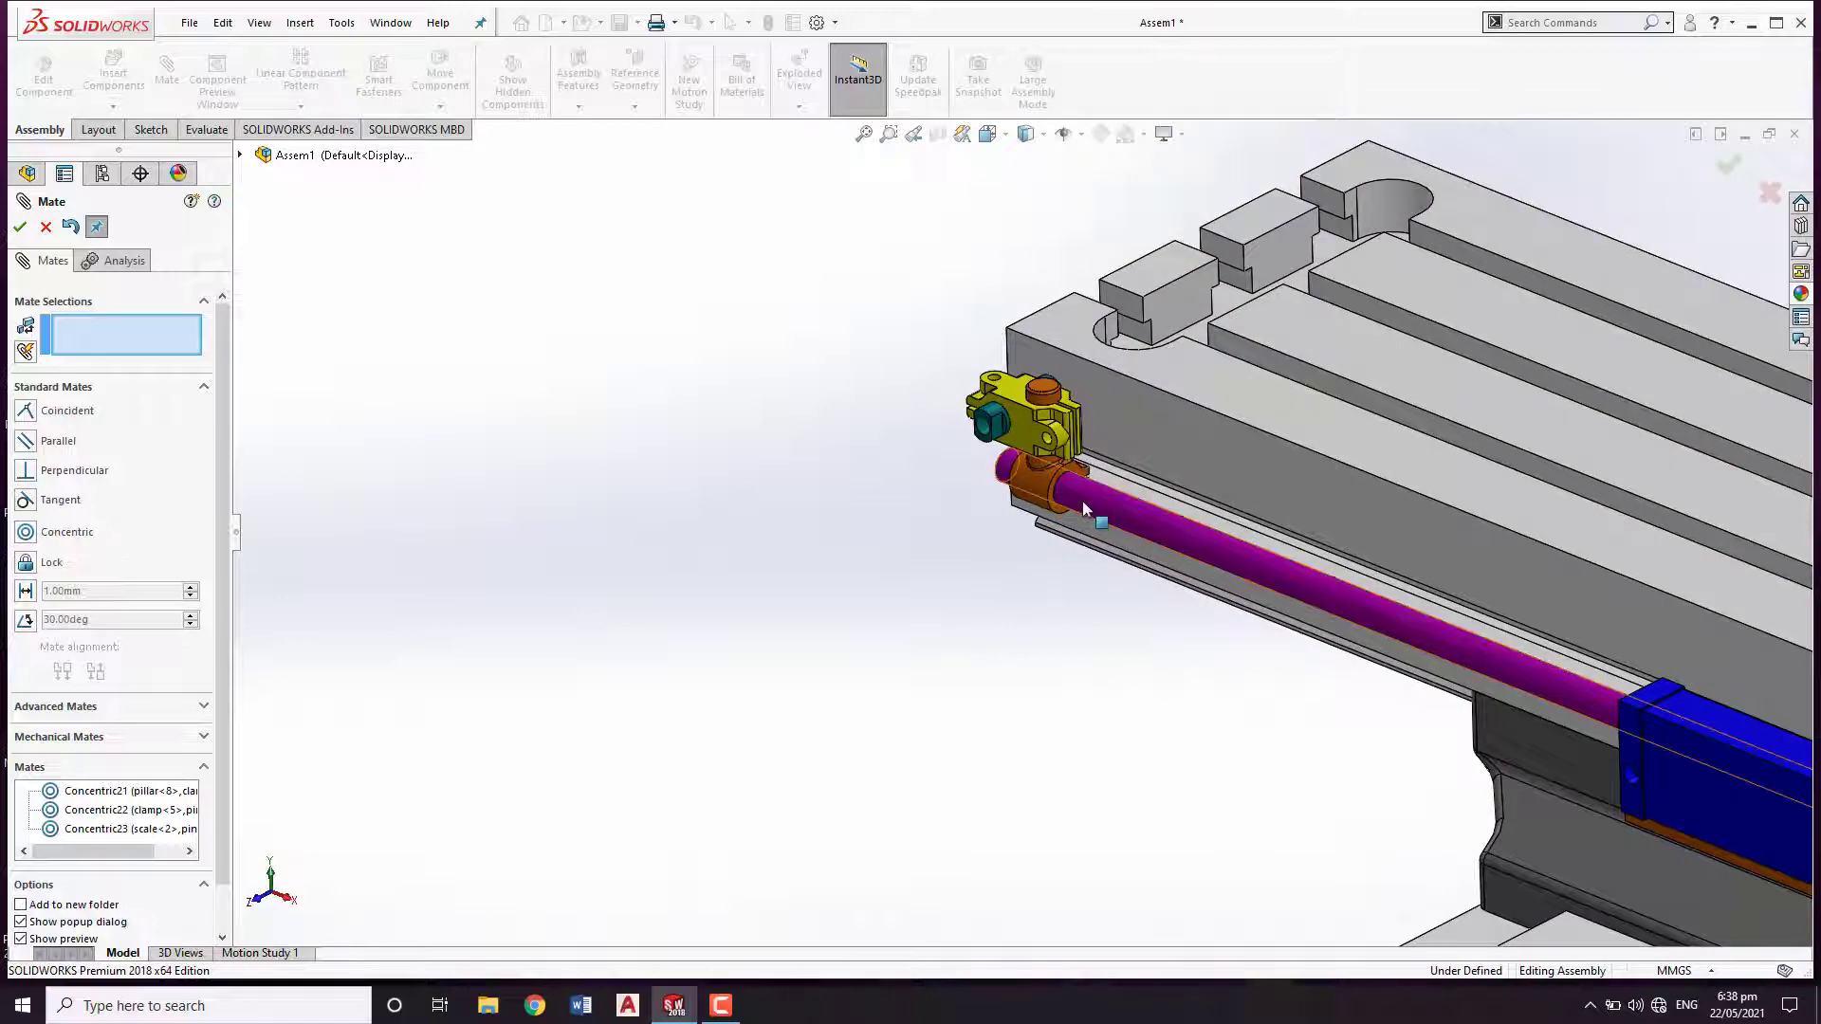
{"action": "scroll", "coordinate": [1159, 537], "scroll_direction": "up", "scroll_amount": 2}
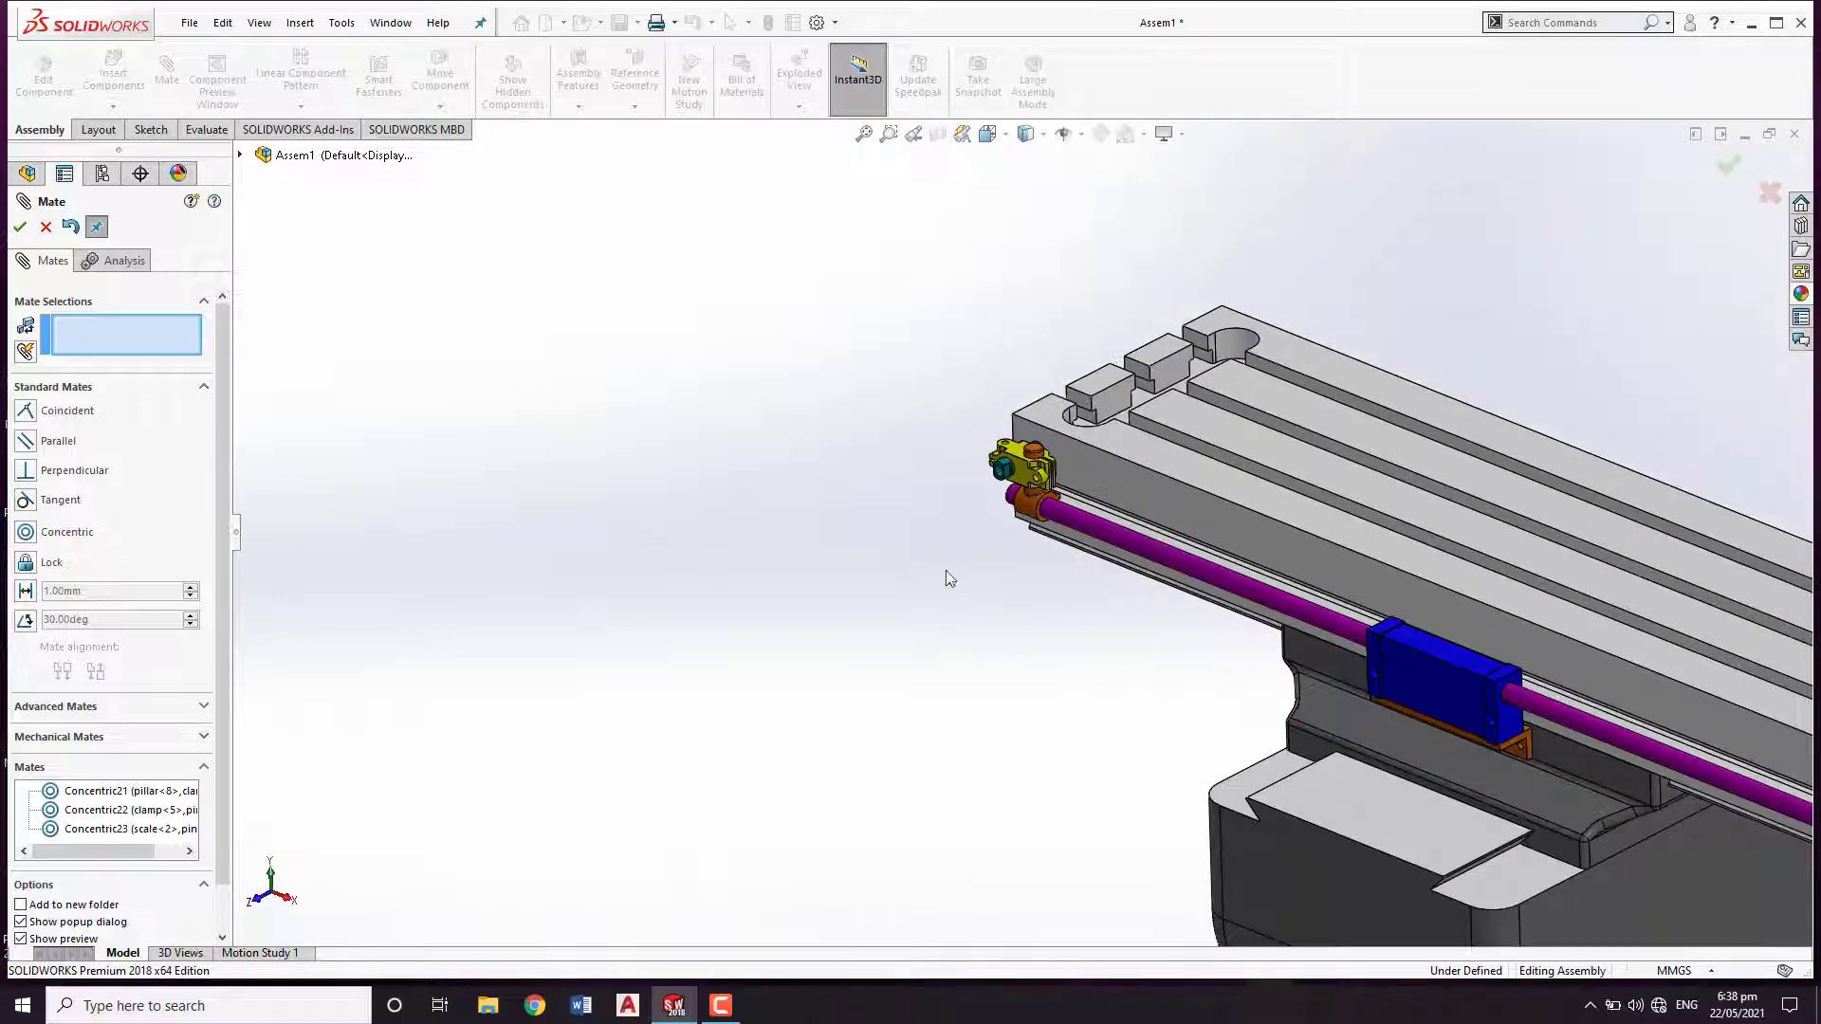
{"action": "scroll", "coordinate": [1082, 625], "scroll_direction": "up", "scroll_amount": 3}
{"action": "middle_click_drag", "start_coordinate": [1081, 626], "coordinate": [980, 532]}
{"action": "middle_click_drag", "start_coordinate": [983, 539], "coordinate": [867, 427]}
{"action": "middle_click_drag", "start_coordinate": [1046, 434], "coordinate": [835, 537]}
{"action": "mouse_move", "coordinate": [1032, 635]}
{"action": "middle_mouse_down"}
{"action": "mouse_move", "coordinate": [1018, 648]}
{"action": "mouse_move", "coordinate": [1036, 643]}
{"action": "middle_mouse_up"}
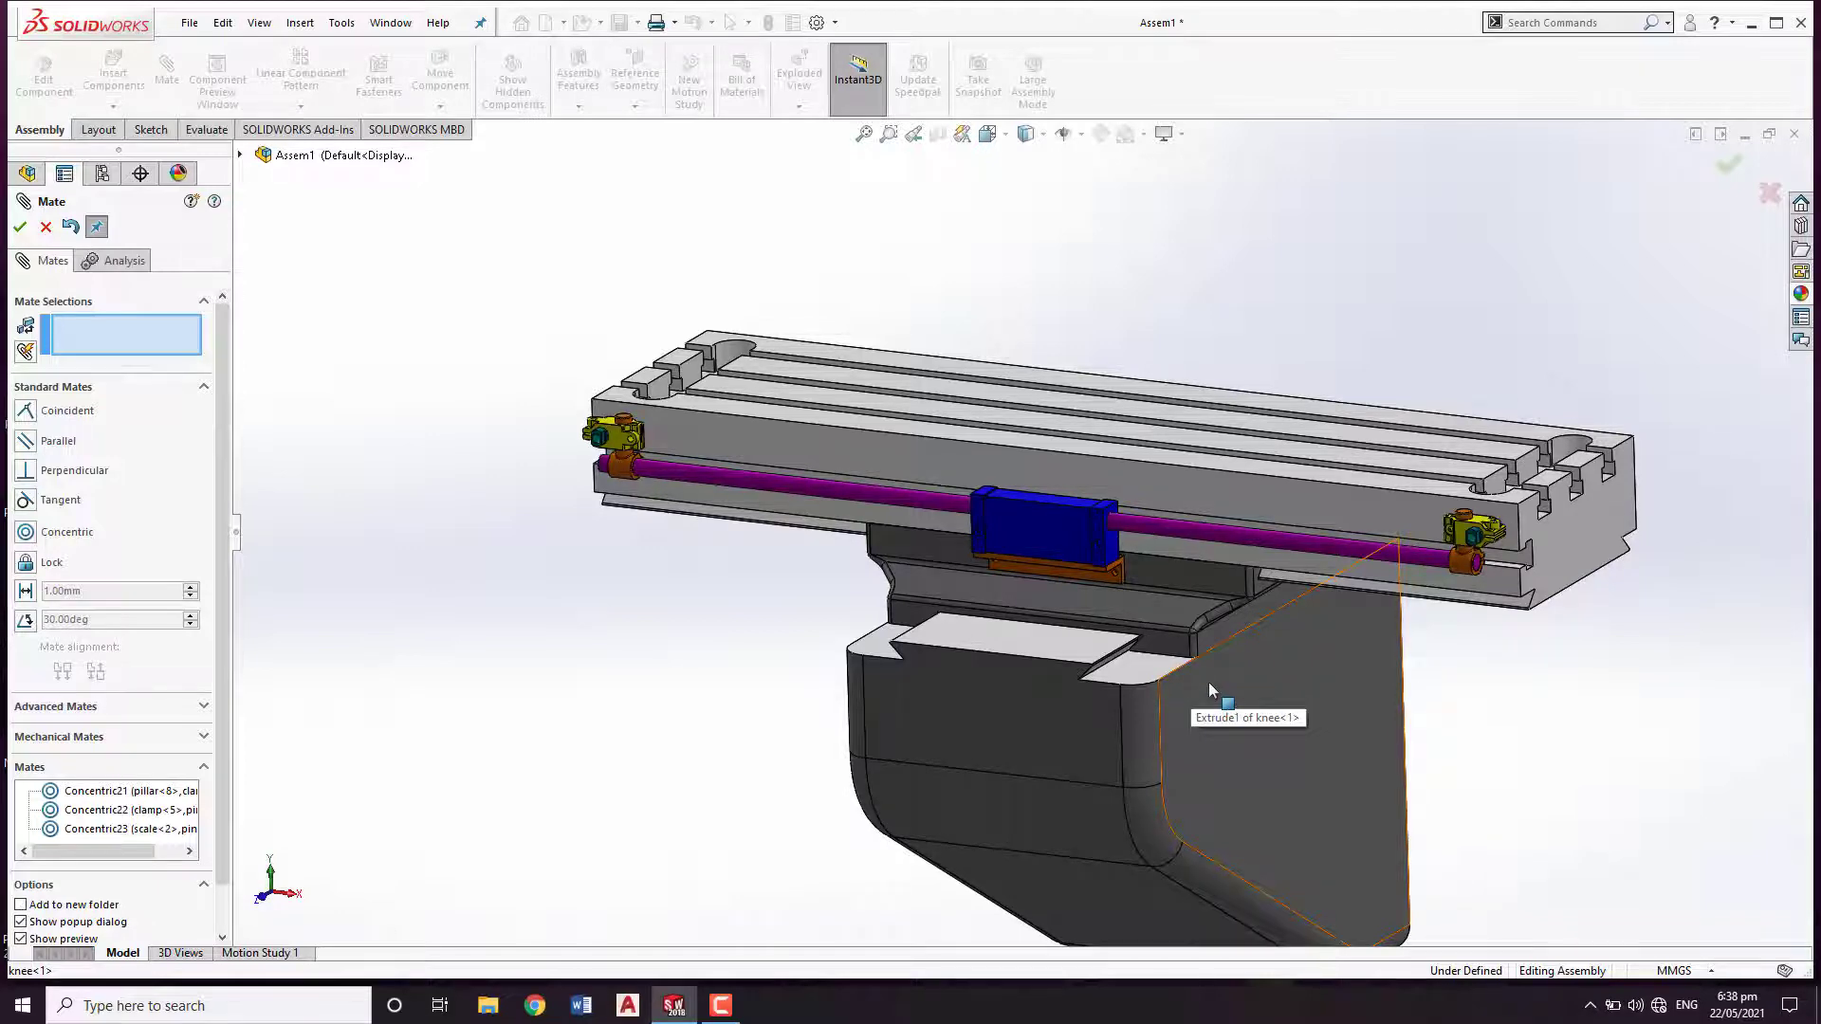
{"action": "middle_click_drag", "start_coordinate": [1196, 674], "coordinate": [1113, 658]}
{"action": "scroll", "coordinate": [1113, 658], "scroll_direction": "down", "scroll_amount": 4}
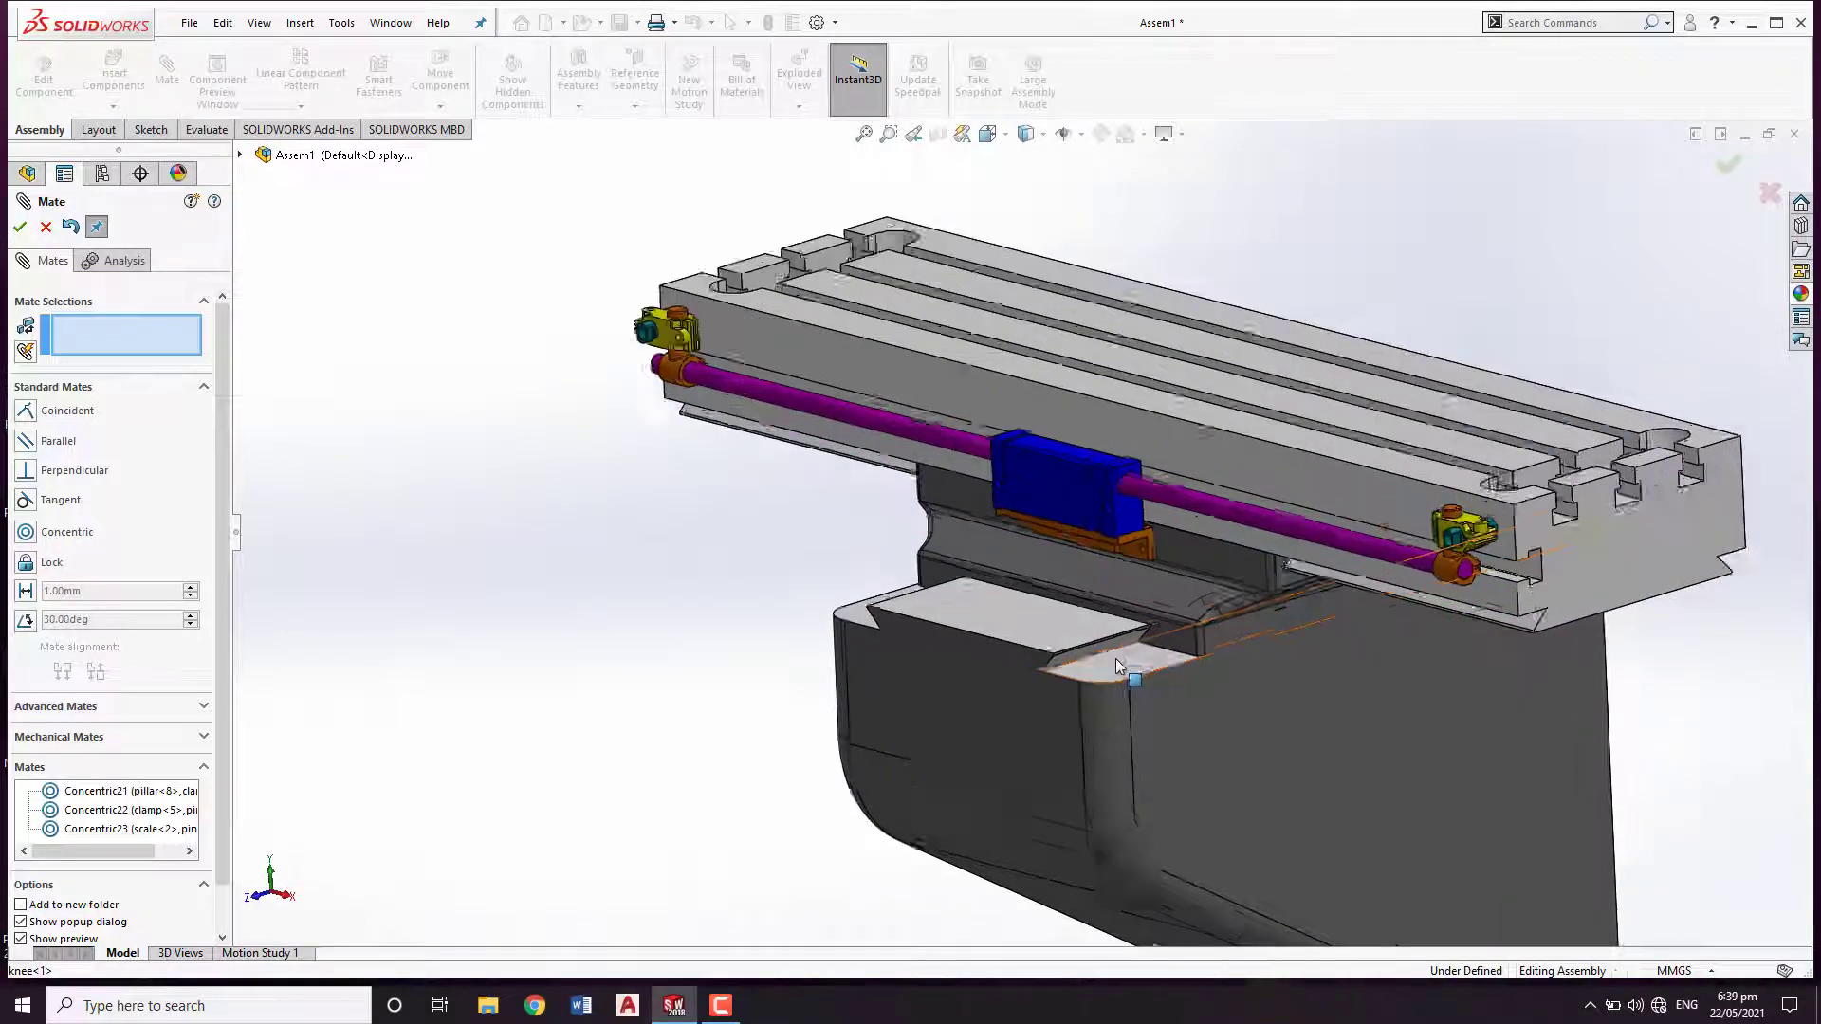
{"action": "scroll", "coordinate": [1117, 657], "scroll_direction": "up", "scroll_amount": 5}
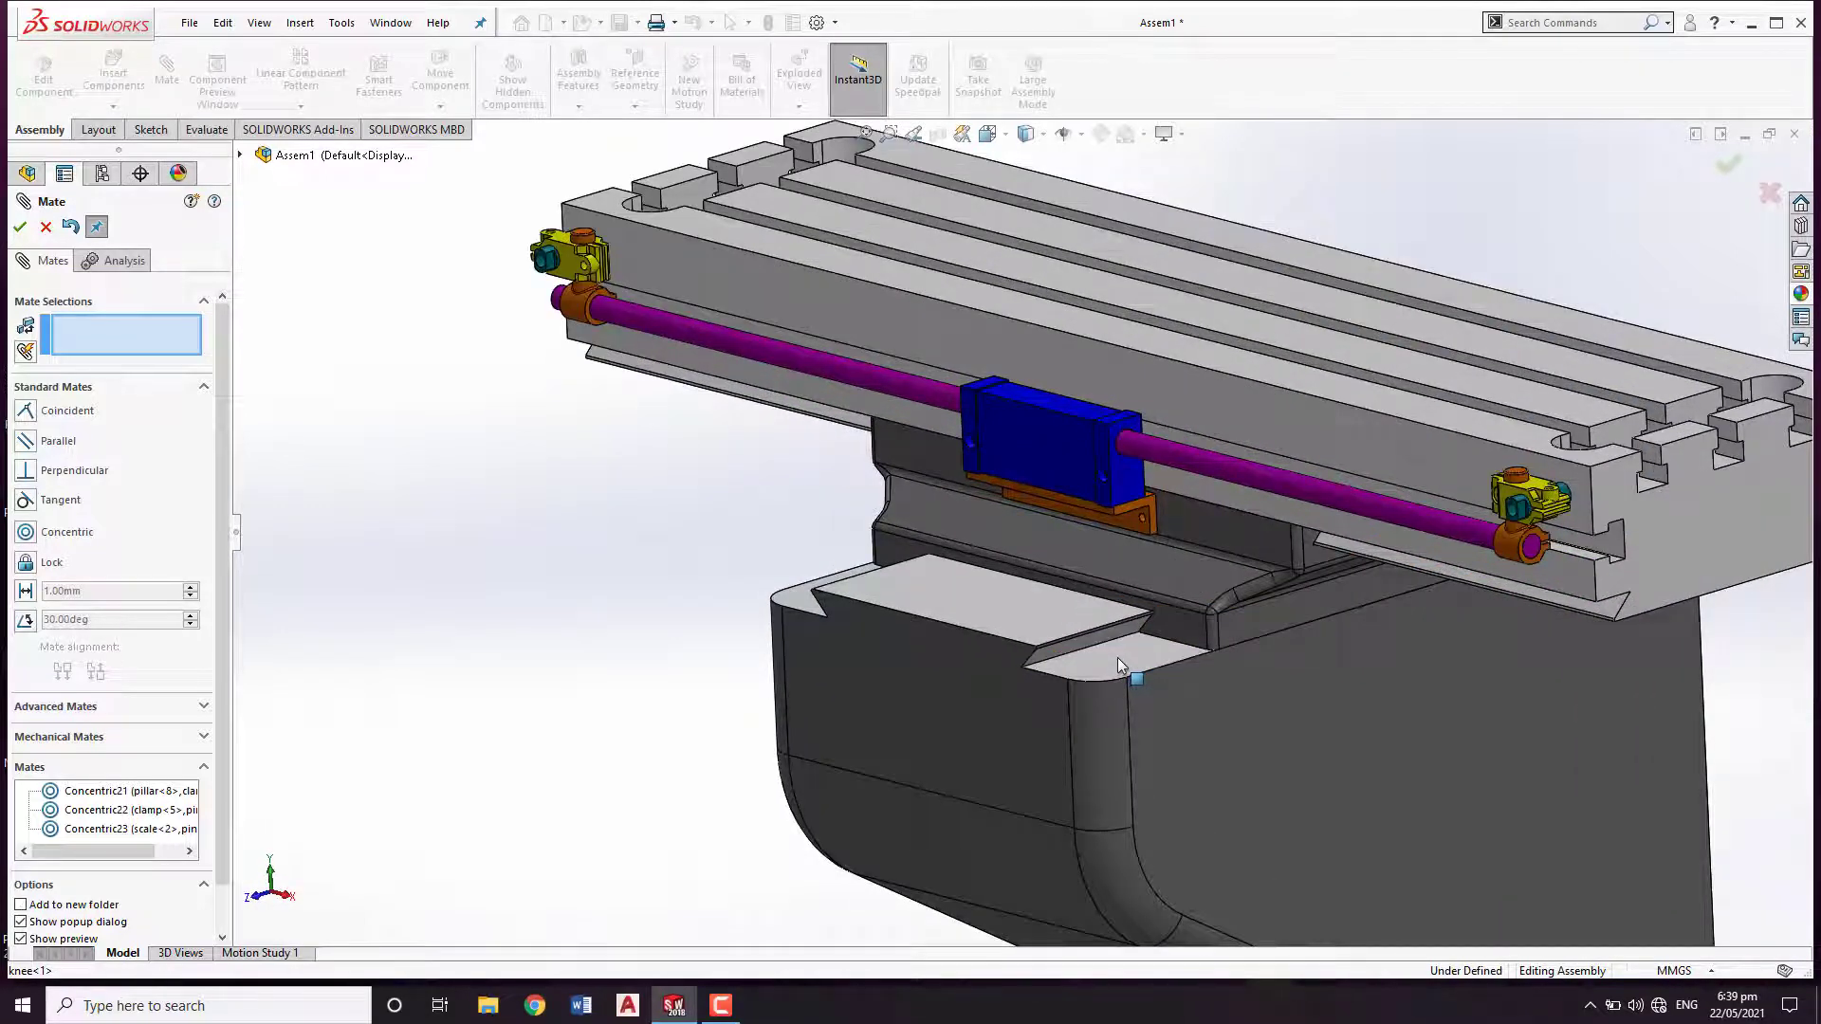
{"action": "middle_click_drag", "start_coordinate": [1036, 658], "coordinate": [1038, 672]}
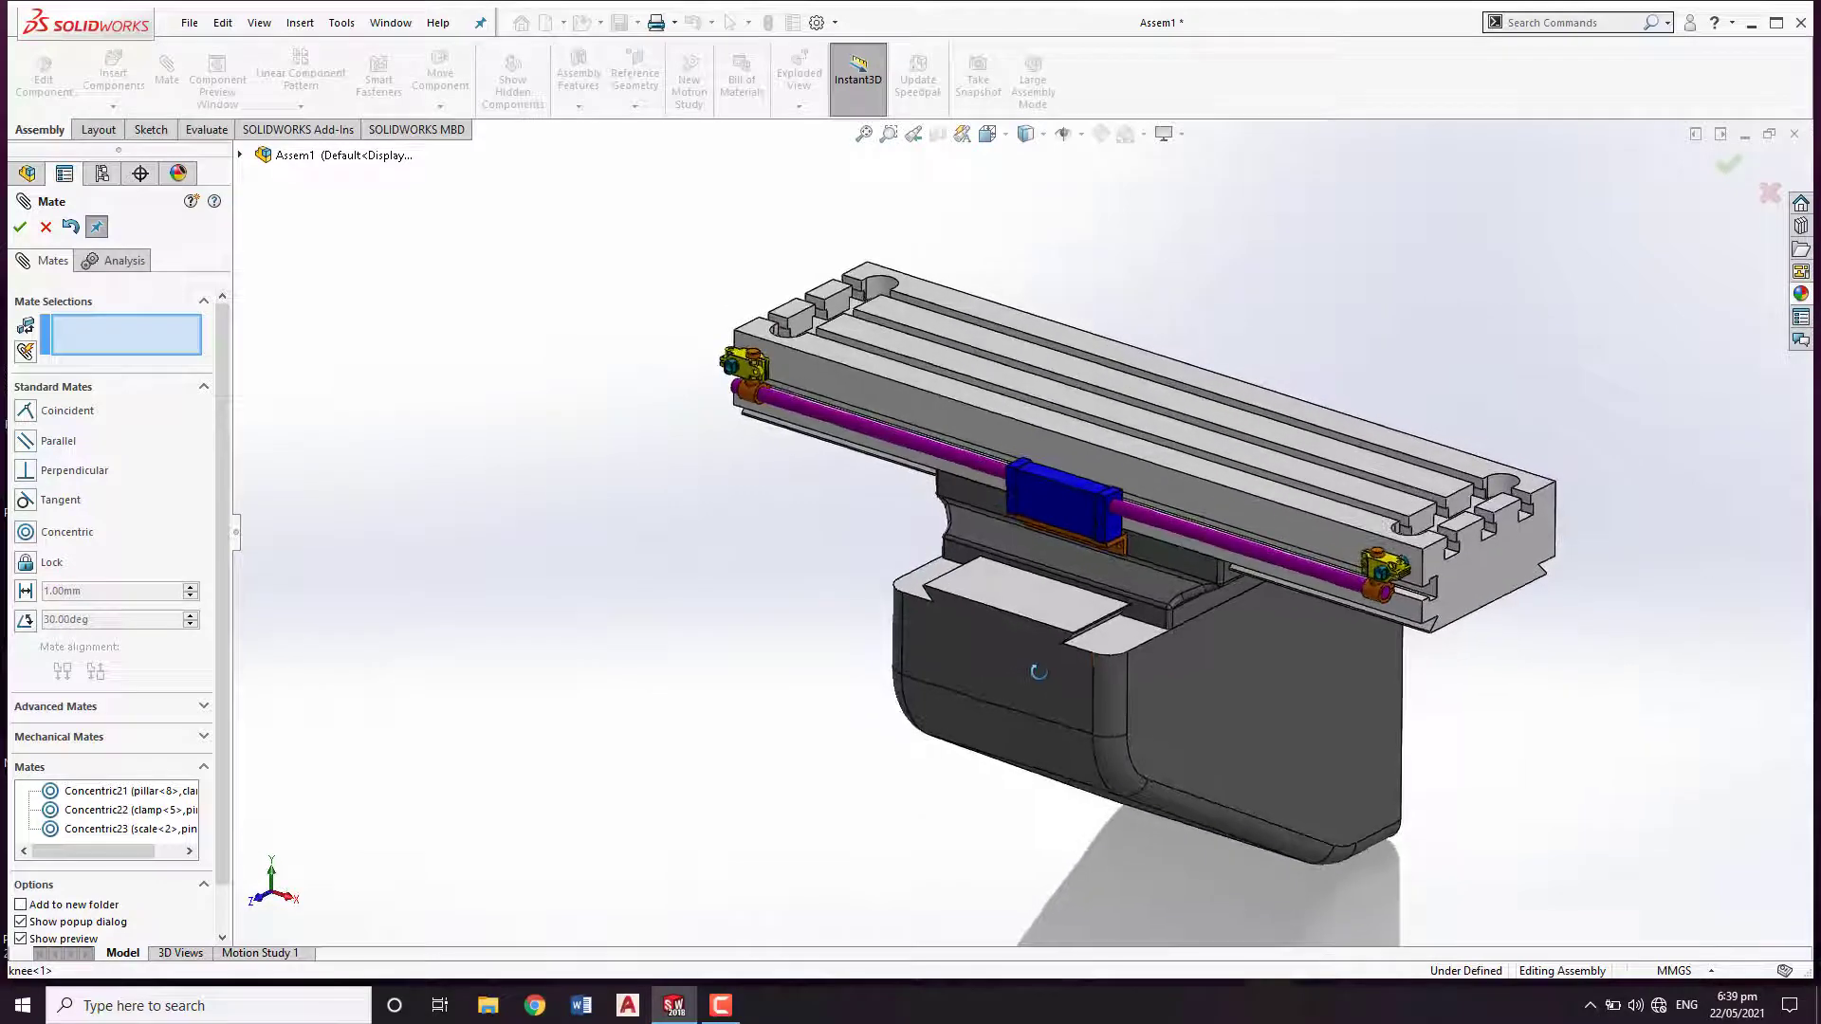
{"action": "scroll", "coordinate": [1068, 658], "scroll_direction": "down", "scroll_amount": 2}
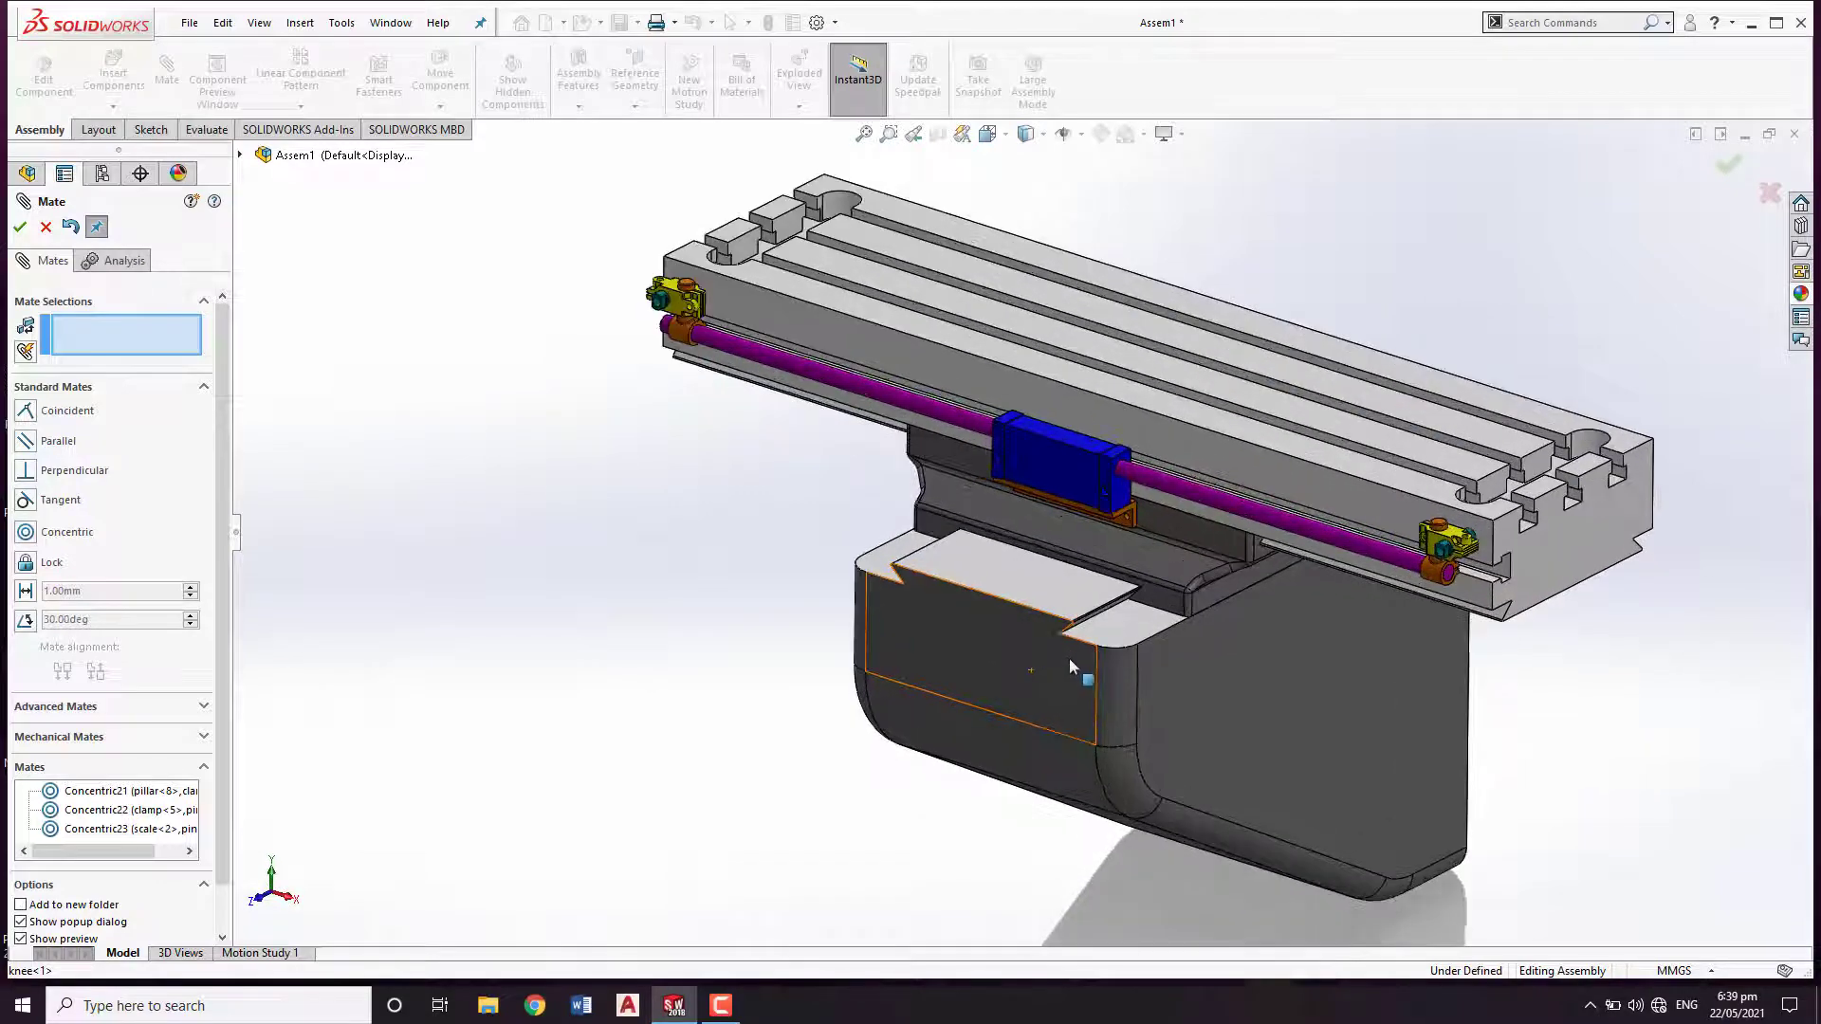